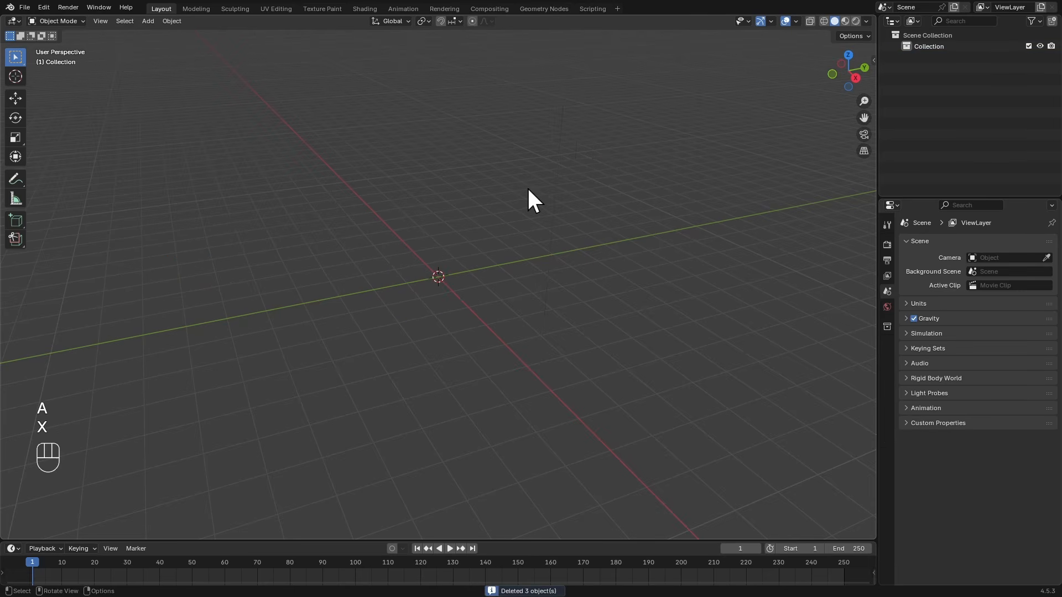
Add a cube mesh at the world origin of the empty scene
key("shift+a")
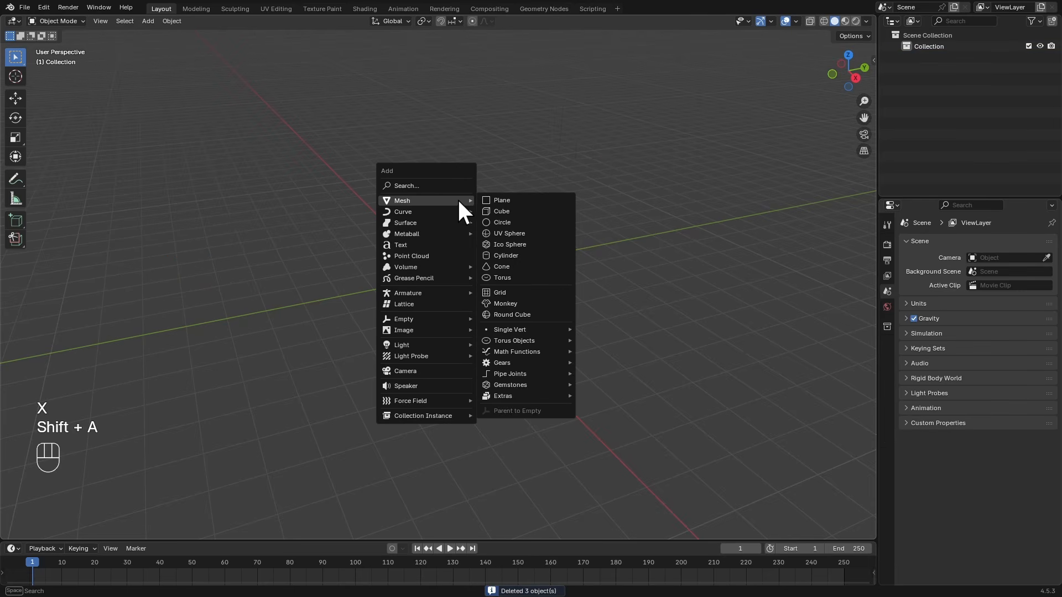
left_click(499, 211)
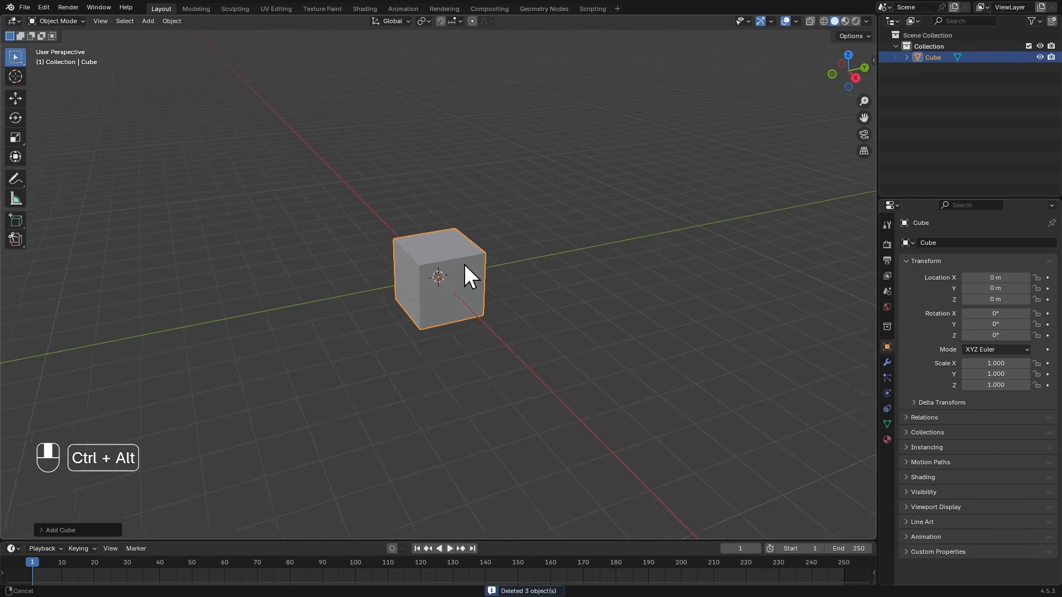
left_click_drag(464, 264, 485, 230, "ctrl+alt")
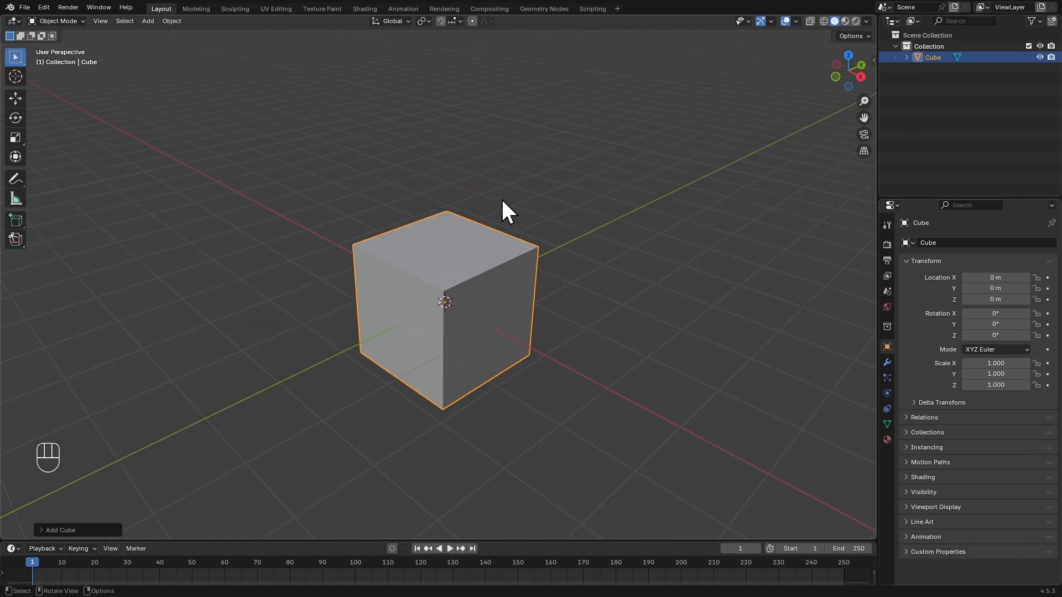
Bring Model Sheet.jpg from the Tutorial_Box Modelling Body folder in File Explorer into Blender's 3D viewport as a reference image
key("alt+Tab")
key("alt+Tab")
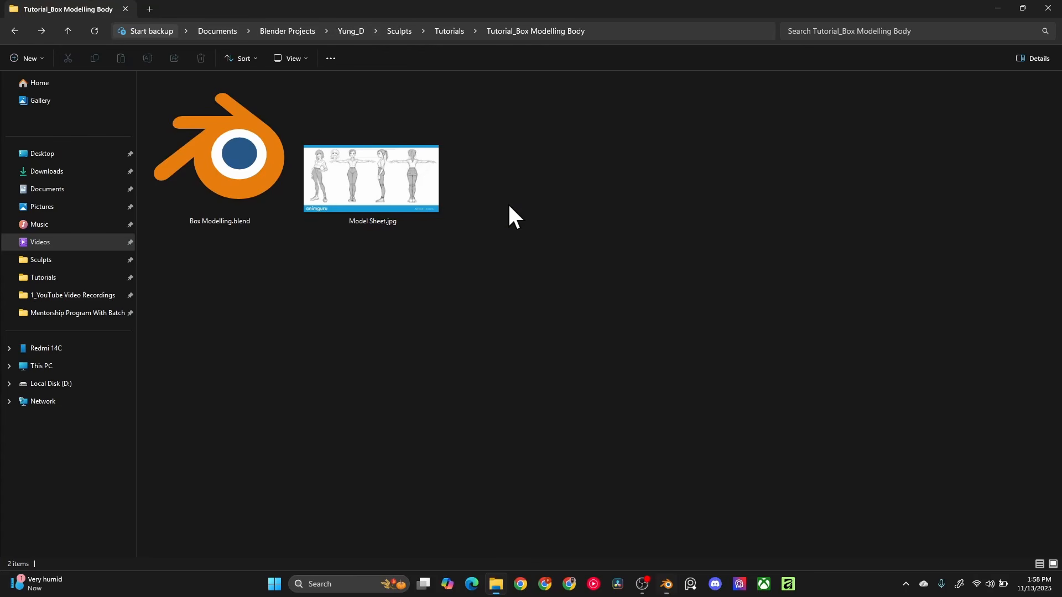
left_click_drag(414, 189, 524, 195)
key("alt+Tab")
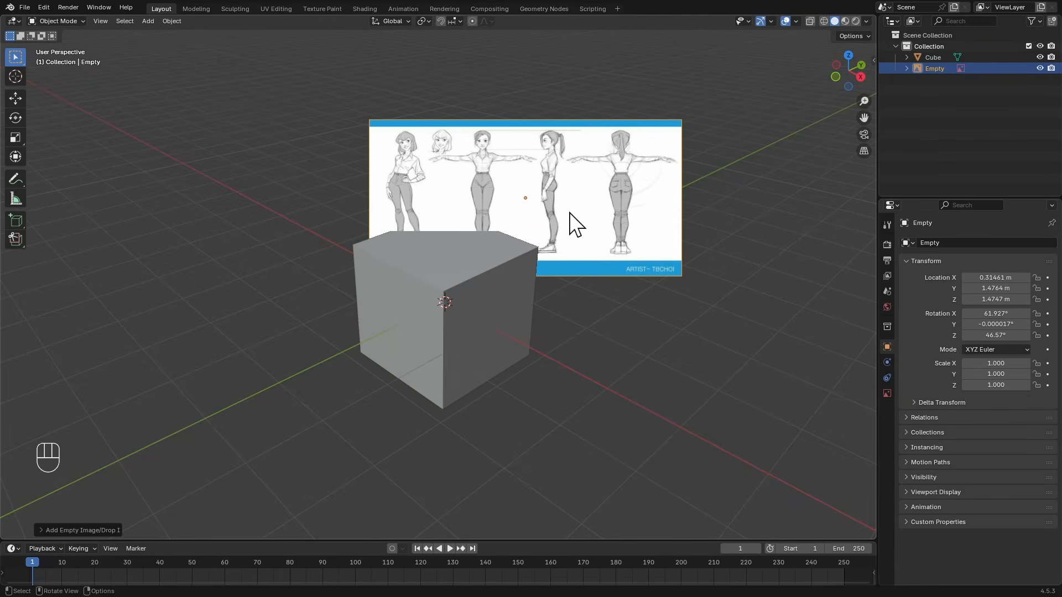
Clear the rotation, location and scale of the model sheet reference image
key("alt+r")
key("alt+g")
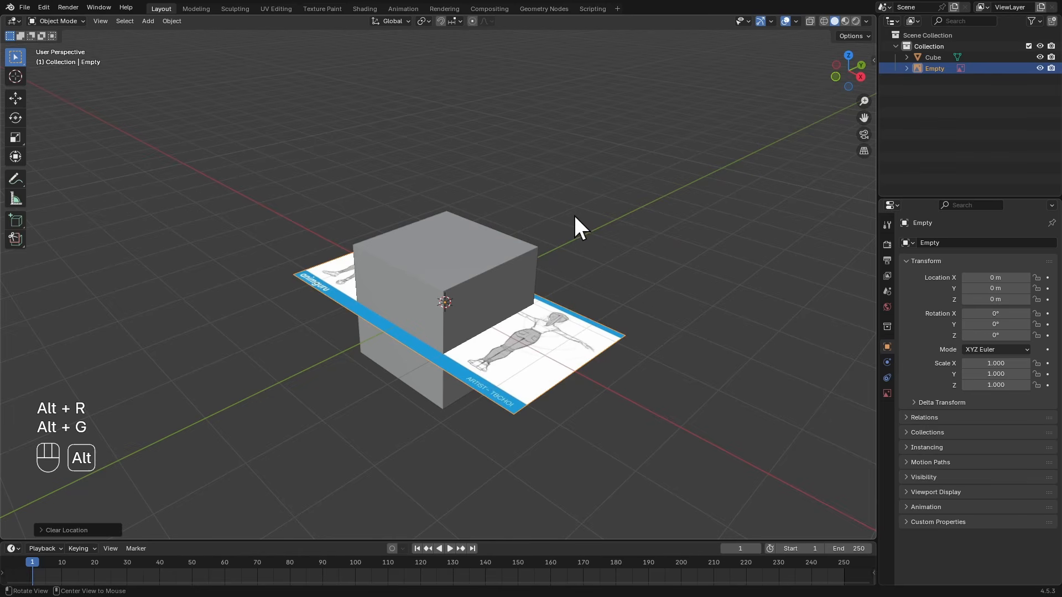
key("alt+s")
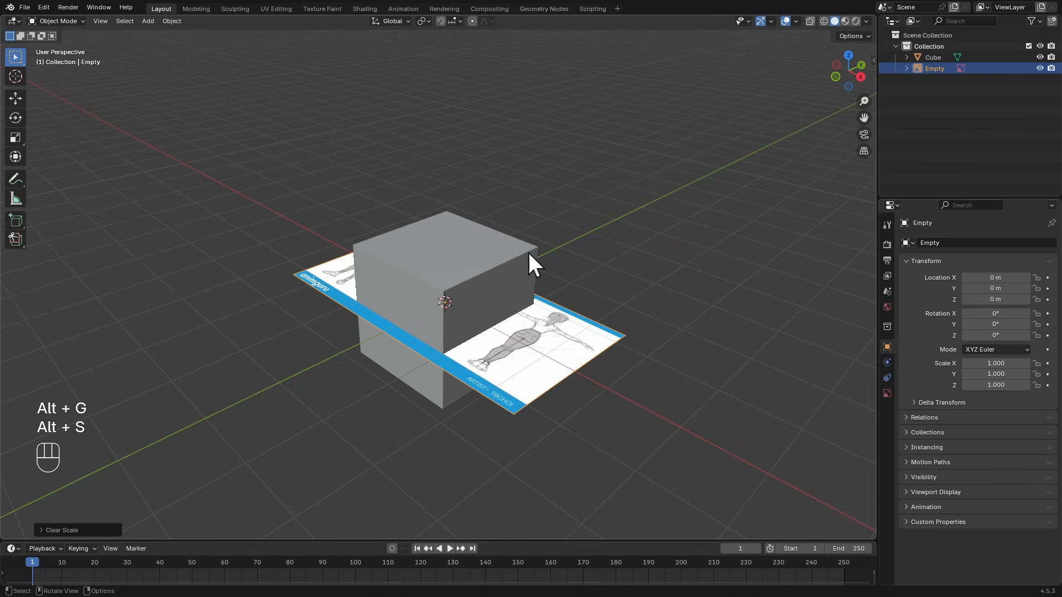
Rotate the reference image 90° about the global X axis so it stands upright
scroll(530, 281, "down", 2)
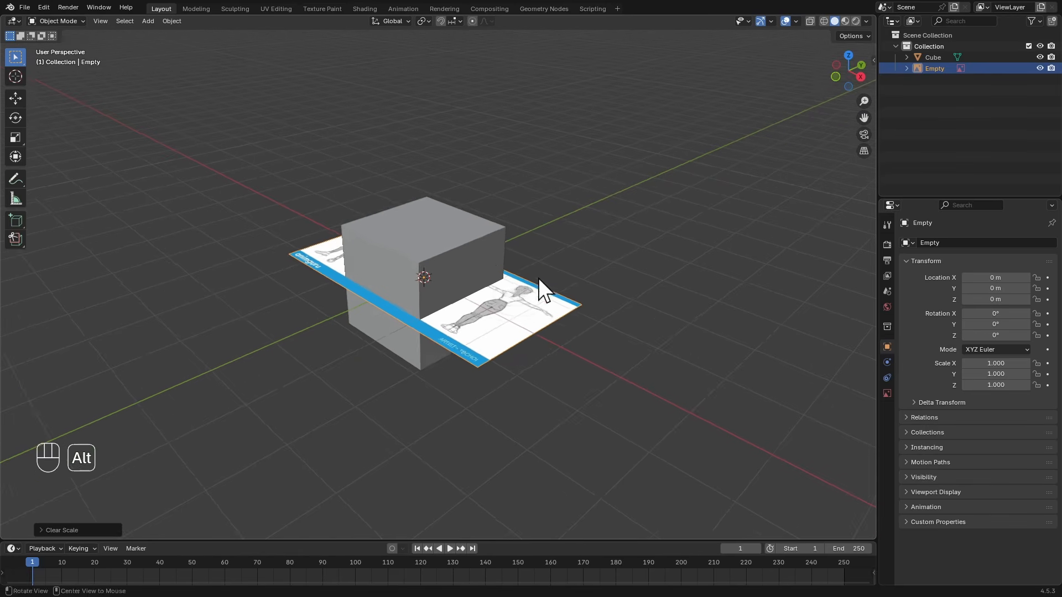
key("r")
key("x")
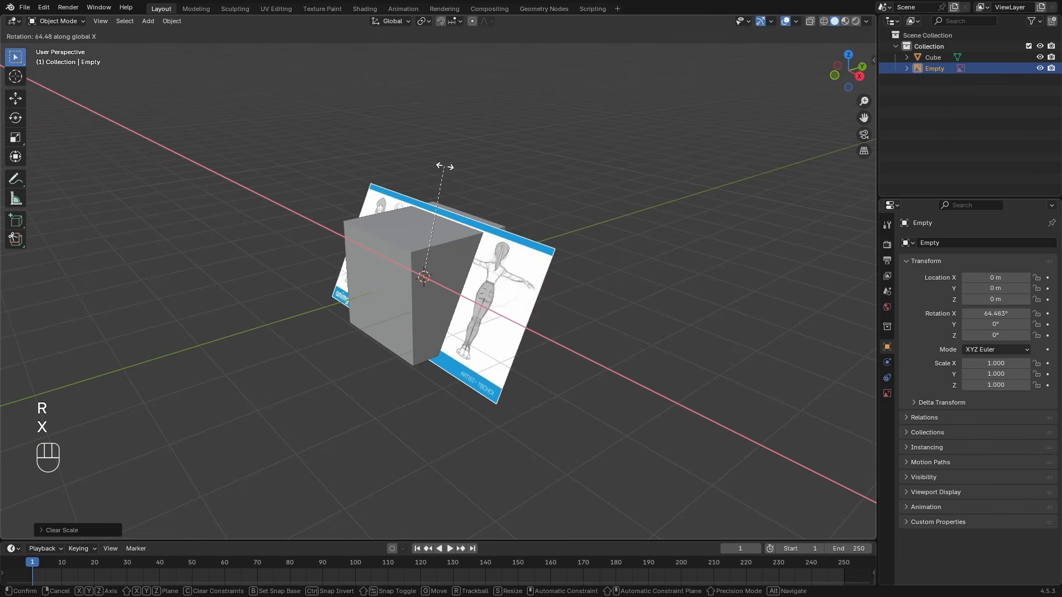
key("KP_9")
key("KP_0")
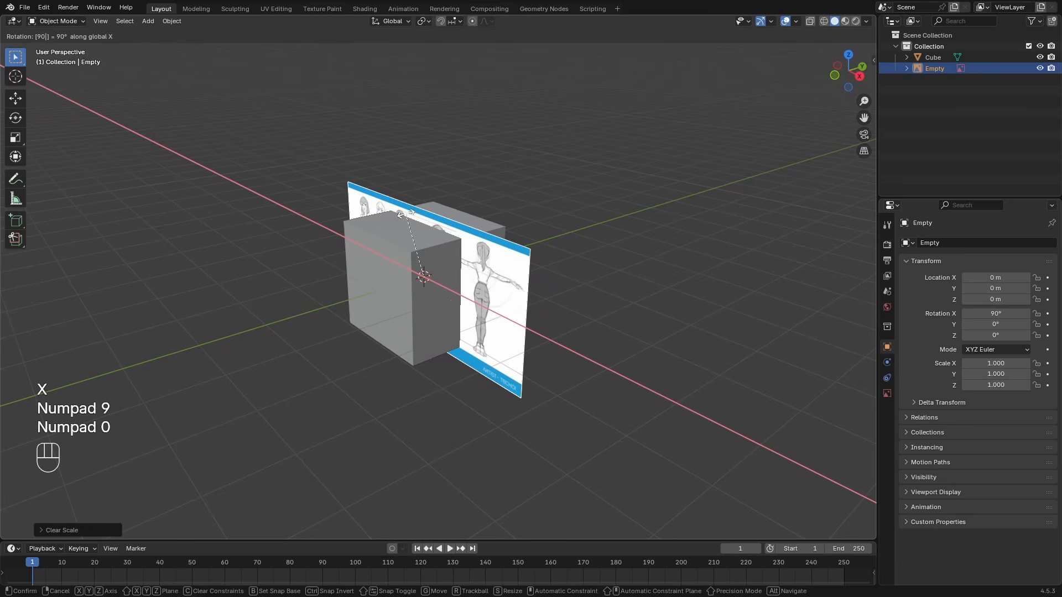
key("KP_Enter")
left_click_drag(412, 264, 426, 263, "alt")
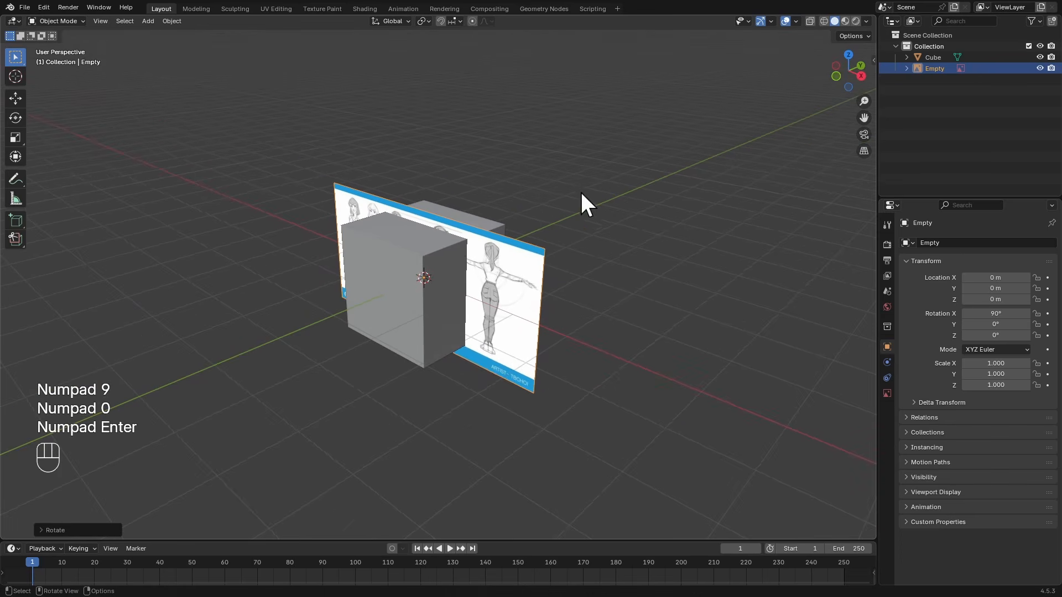
Hide the cube and enable the opacity setting of the reference image in the front orthographic view
left_click(1039, 57)
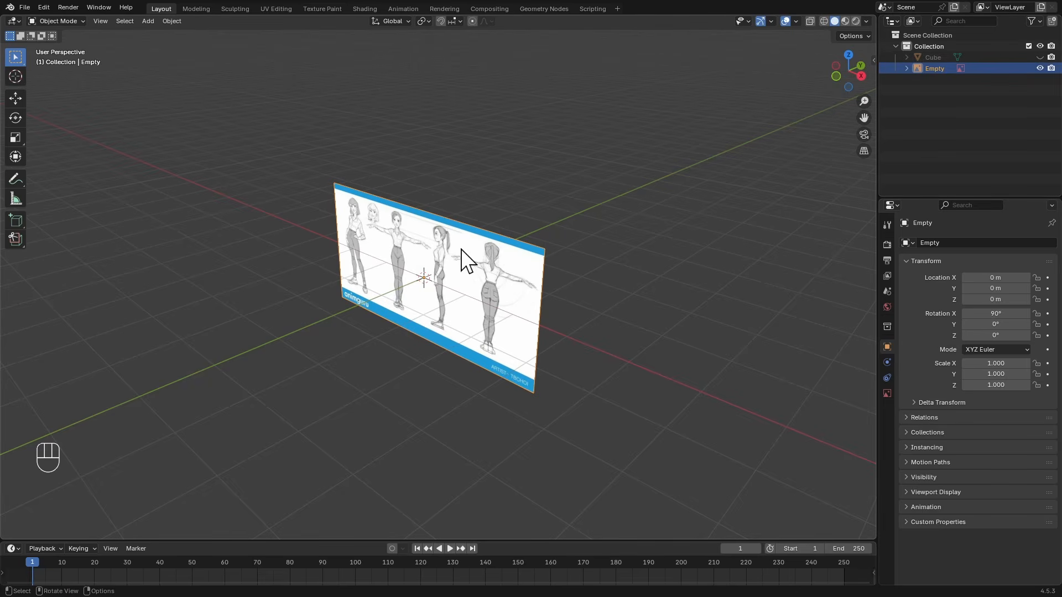
key("KP_1")
scroll(365, 260, "up", 3)
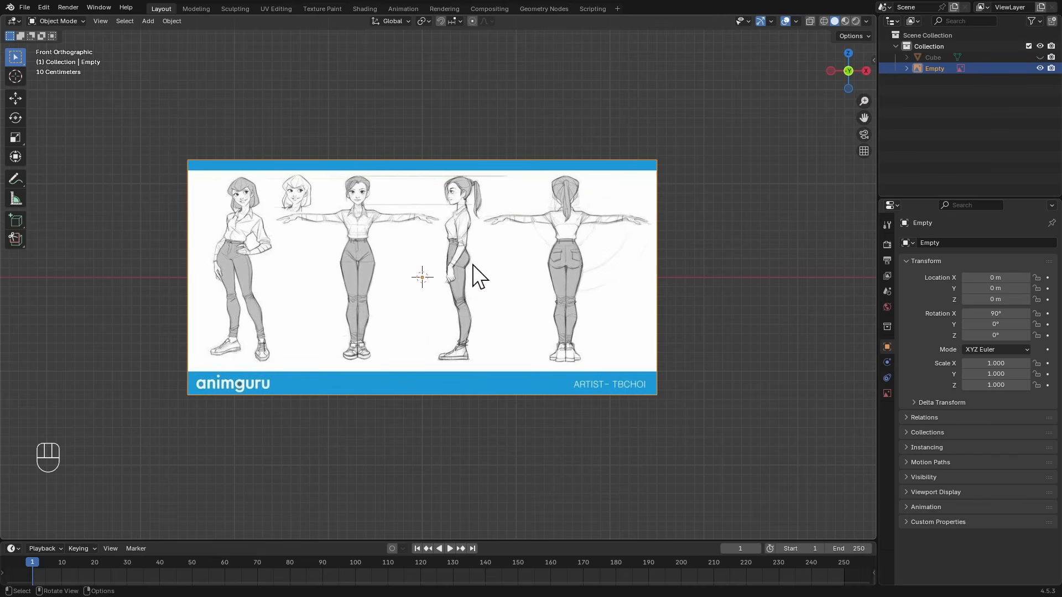
left_click(887, 394)
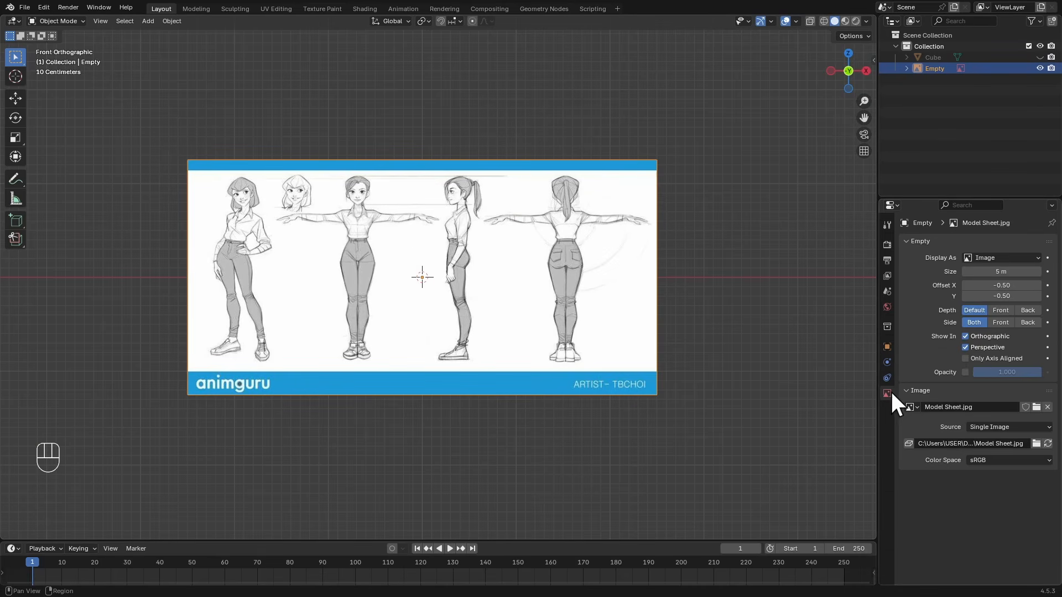
left_click(965, 371)
Move the reference image along global X so the front-view T-pose figure is centred on the origin
left_click_drag(596, 432, 363, 303, "ctrl+alt")
key("g")
key("x")
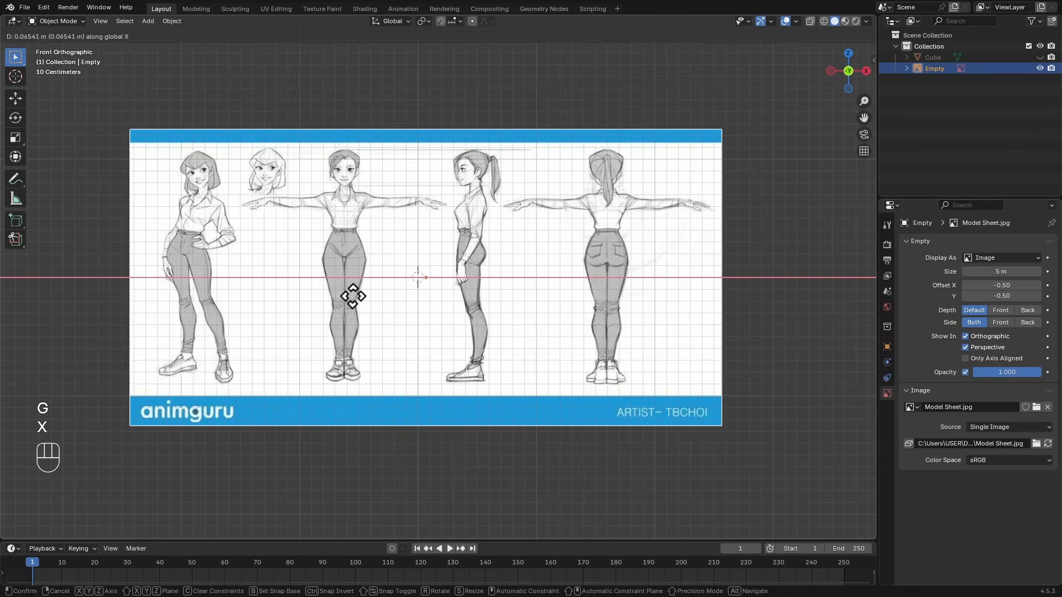
left_click(425, 295)
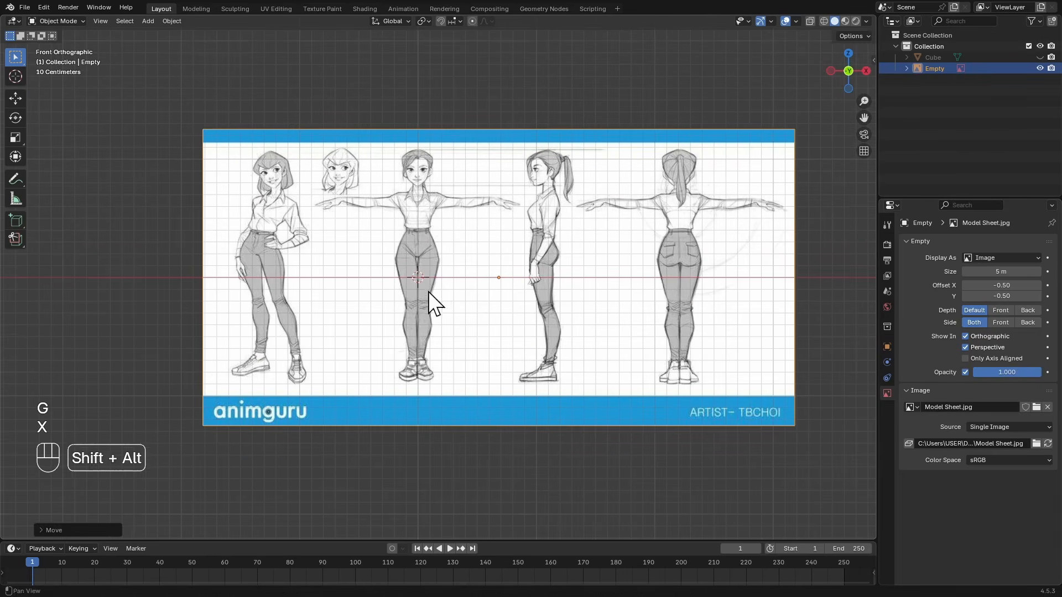
Raise the reference image along global Z until the front-view figure's feet rest on the ground line
left_click_drag(428, 291, 439, 266, "ctrl+alt")
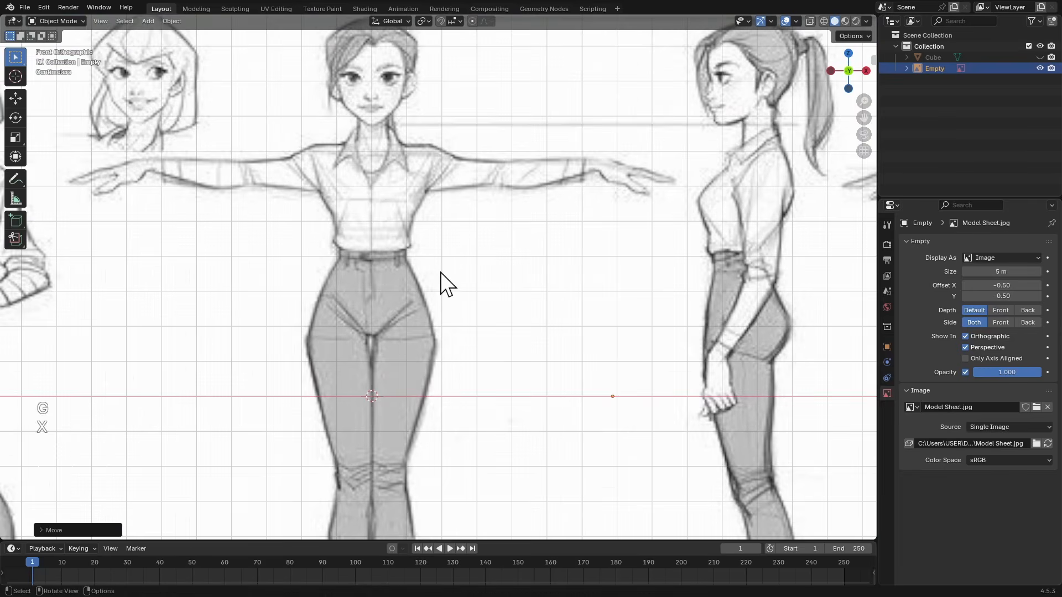
scroll(443, 279, "down", 3)
left_click_drag(441, 243, 420, 386, "ctrl+alt")
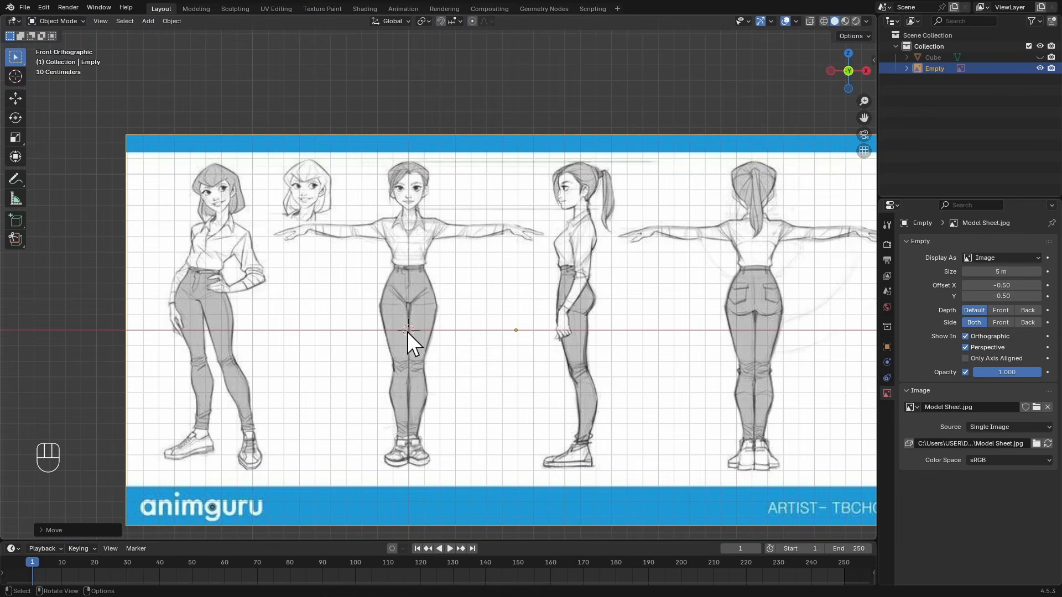
key("g")
key("z")
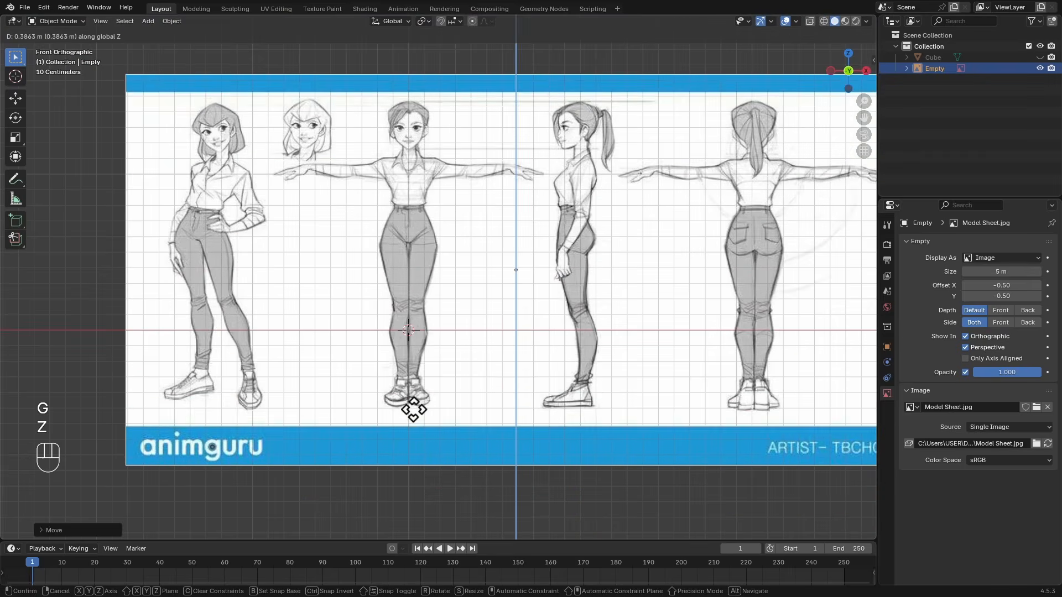
left_click(417, 343)
Push the reference image back along global Y, behind the world origin
left_click_drag(429, 315, 428, 354, "alt+shift")
left_click_drag(427, 355, 426, 370, "ctrl+alt")
left_click_drag(430, 333, 505, 372, "alt+shift")
key("g")
key("y")
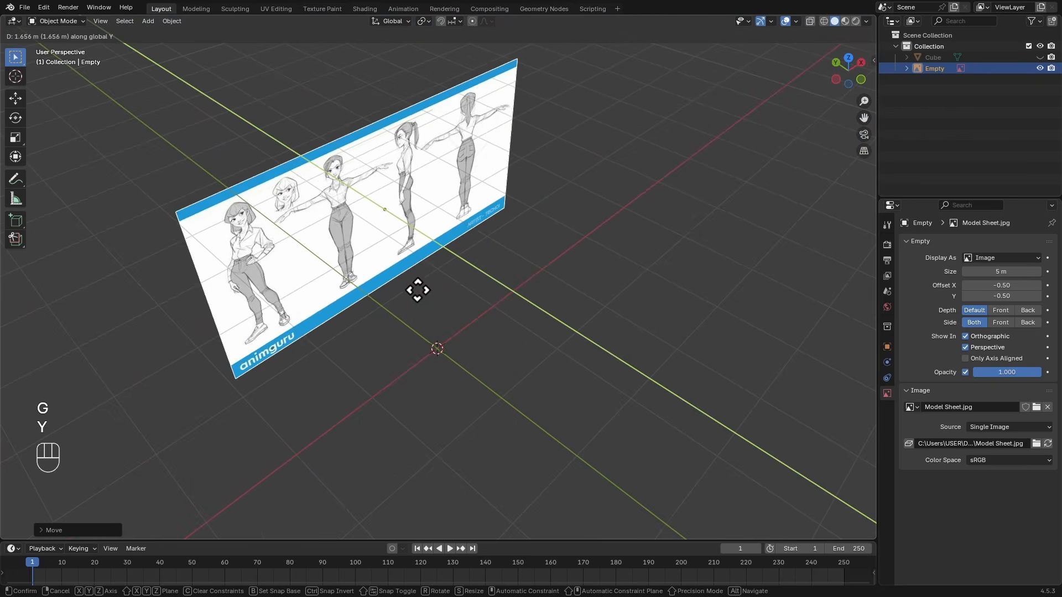
left_click(406, 281)
Duplicate the reference image in place and rotate the copy 90° about the global Z axis
middle_click_drag(463, 288, 505, 296)
key("shift+d")
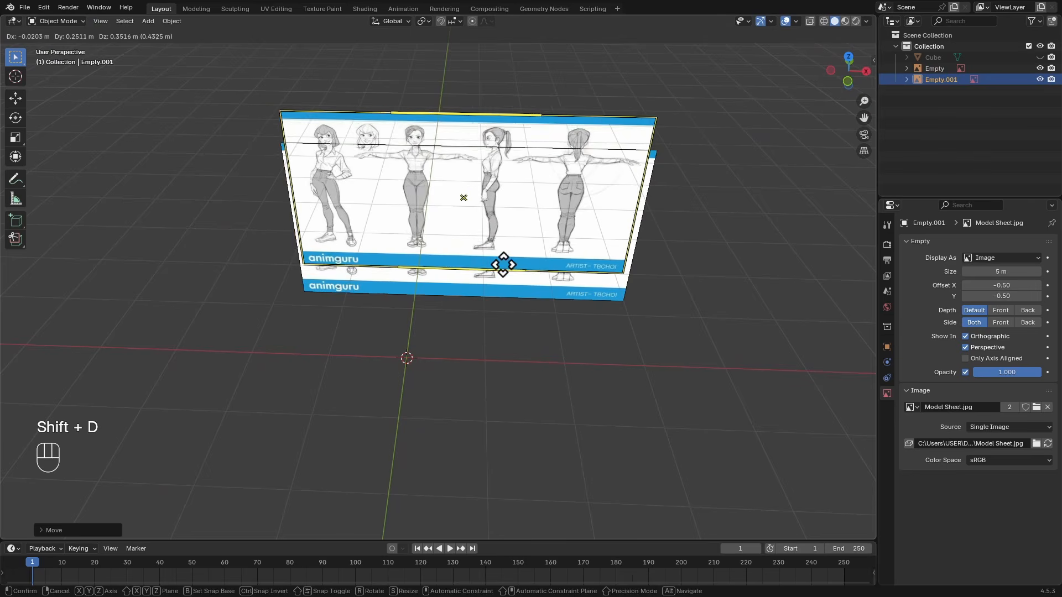
key("Escape")
left_click_drag(516, 337, 566, 329, "alt")
key("r")
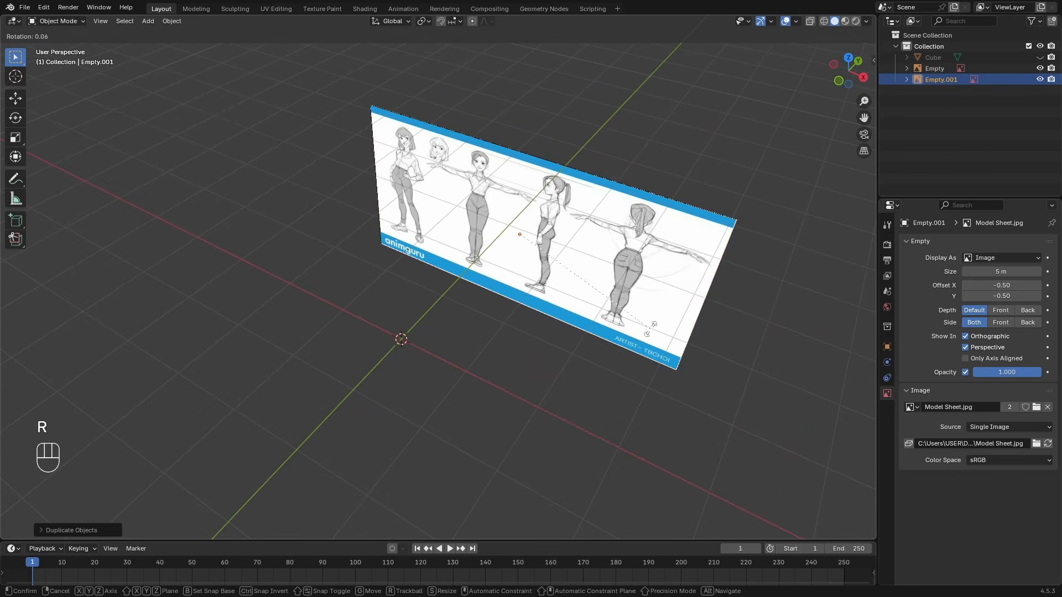
key("z")
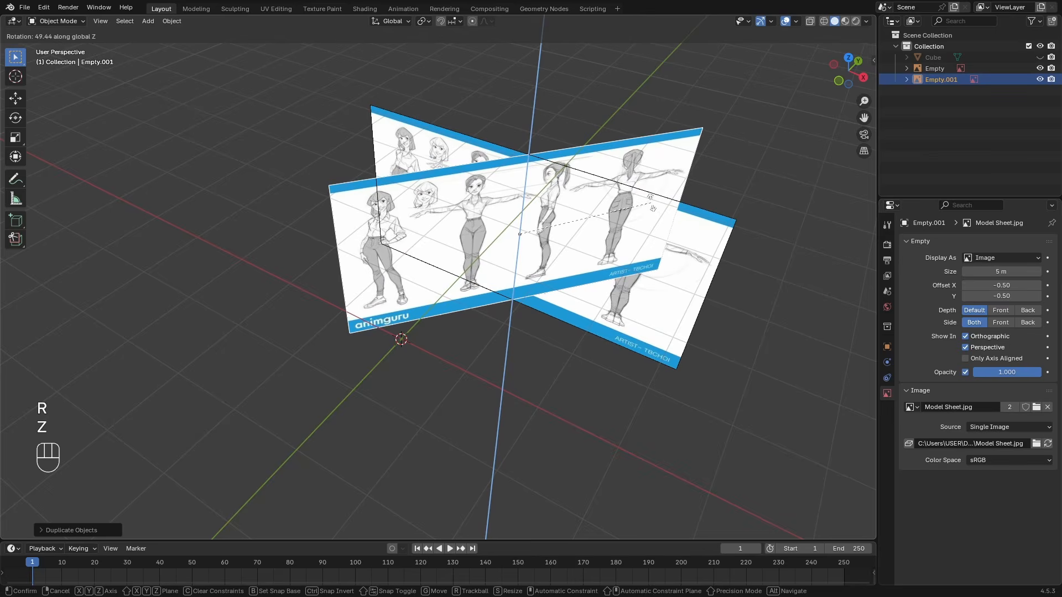
key("KP_9")
key("KP_0")
key("KP_Enter")
In the right orthographic view, shift the copied image along global Y so the side-view figure lines up with the origin
key("KP_3")
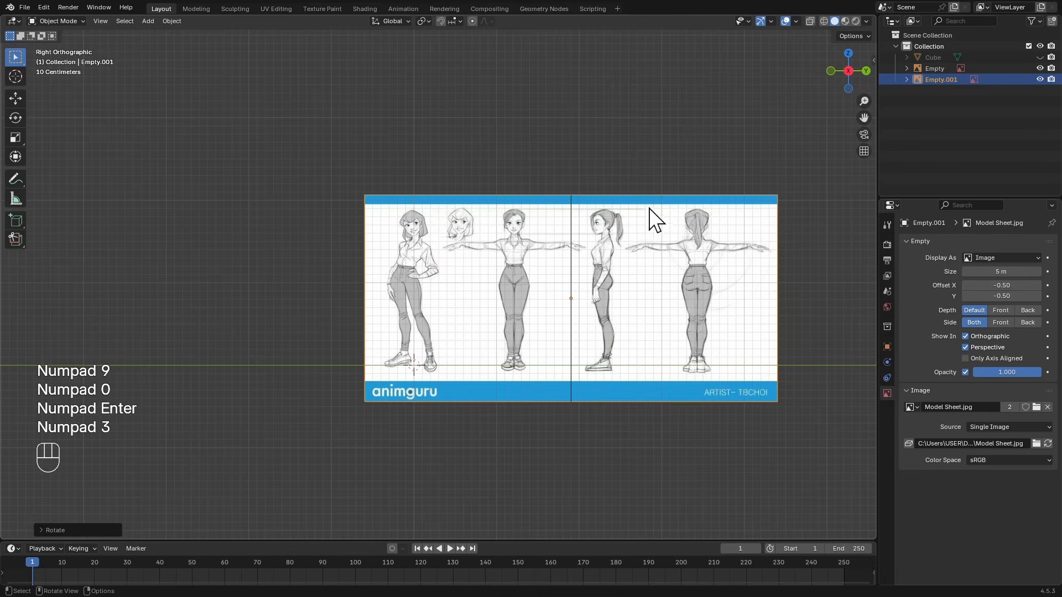
key("g")
key("y")
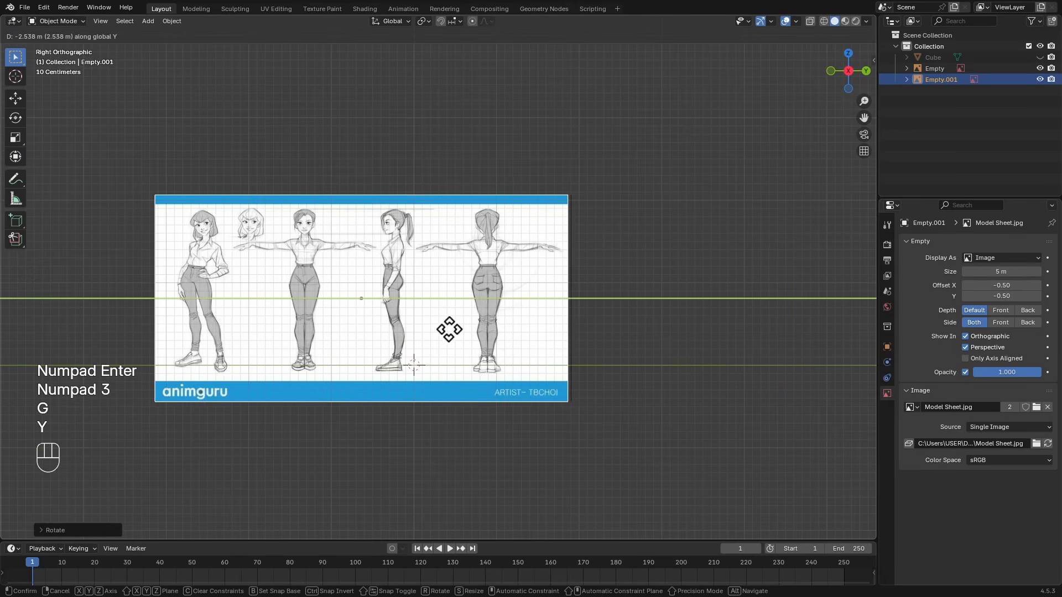
left_click(470, 331)
Move the copied side reference image along negative X, clear of the front reference and the origin
left_click_drag(469, 331, 514, 334, "alt")
key("g")
key("x")
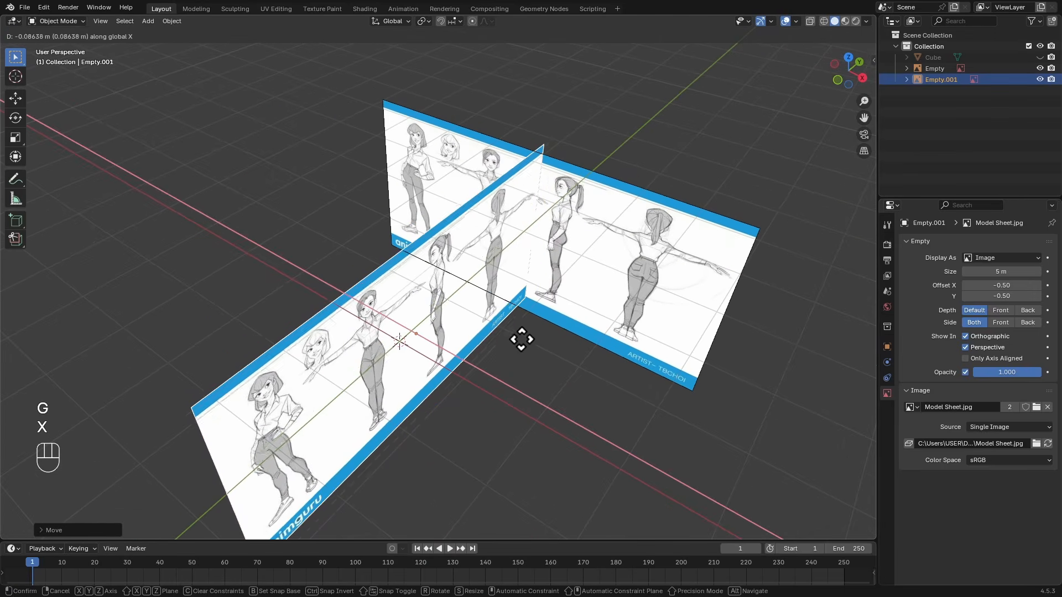
left_click(319, 248)
left_click_drag(319, 249, 444, 278, "alt")
key("KP_3")
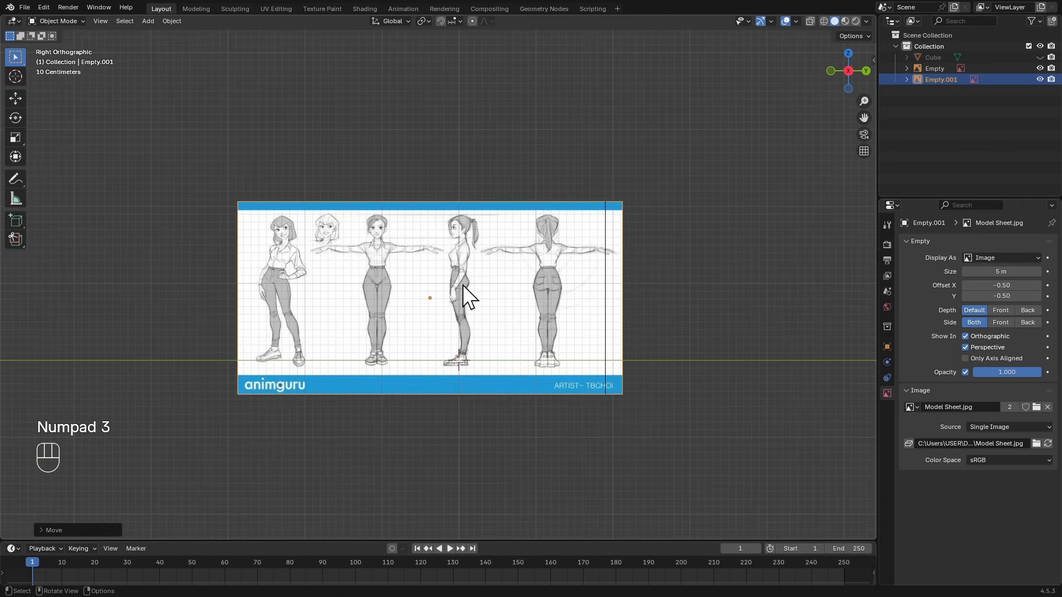
key("KP_1")
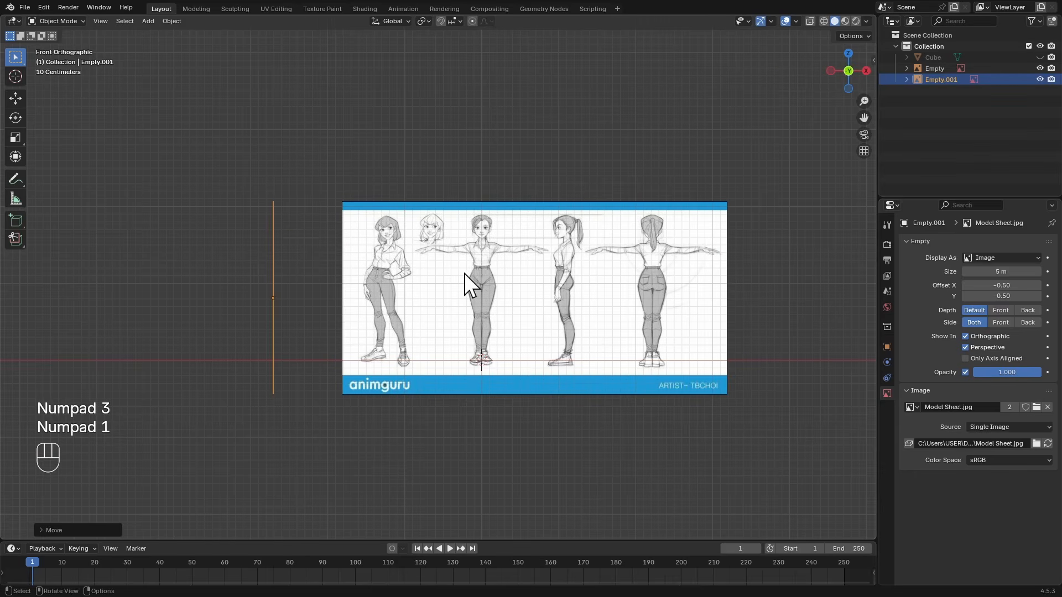
Turn off perspective display for both reference images and check them in the front and right orthographic views
left_click_drag(480, 262, 475, 292, "alt+shift")
left_click_drag(467, 279, 458, 287, "ctrl+alt")
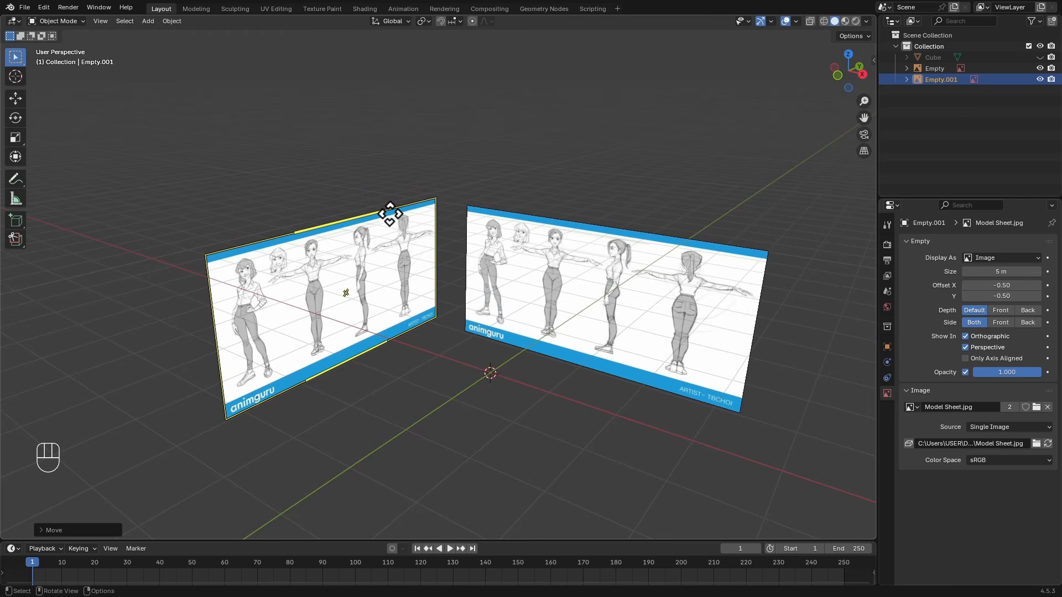
left_click(967, 348)
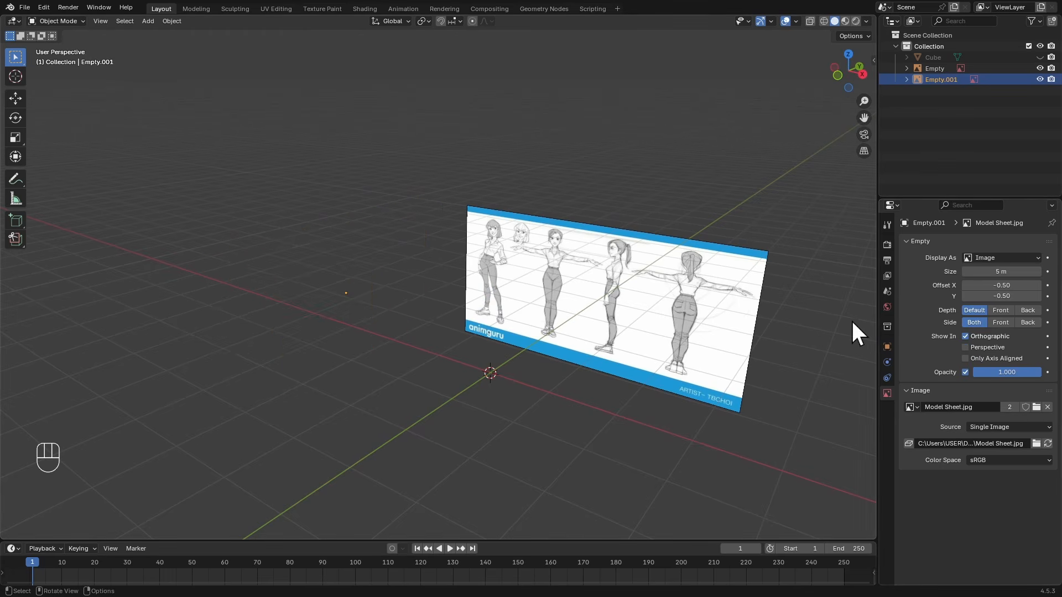
left_click(670, 238)
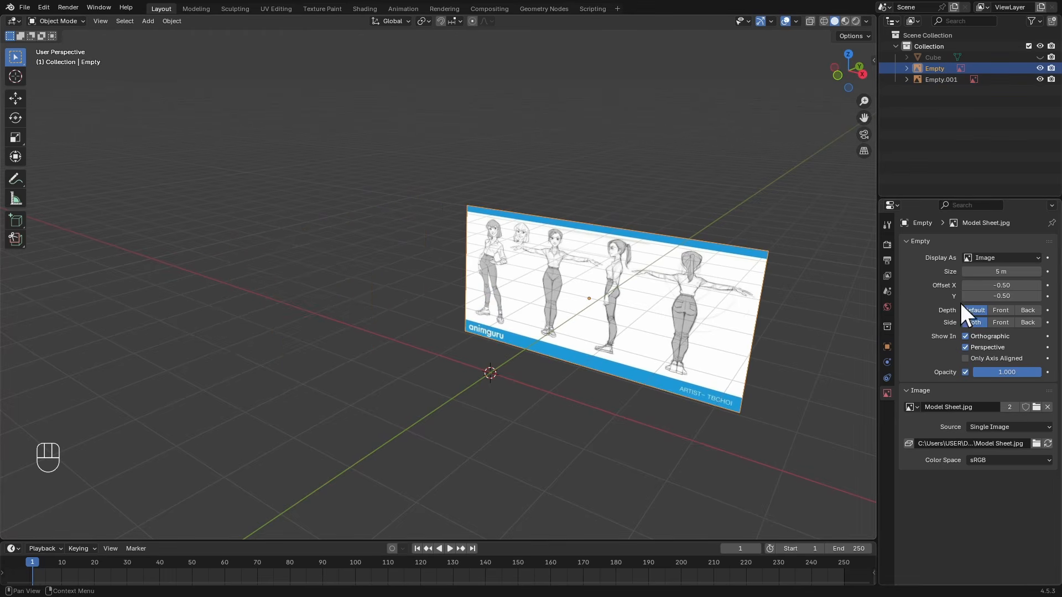
left_click(963, 348)
left_click_drag(554, 311, 593, 327, "alt")
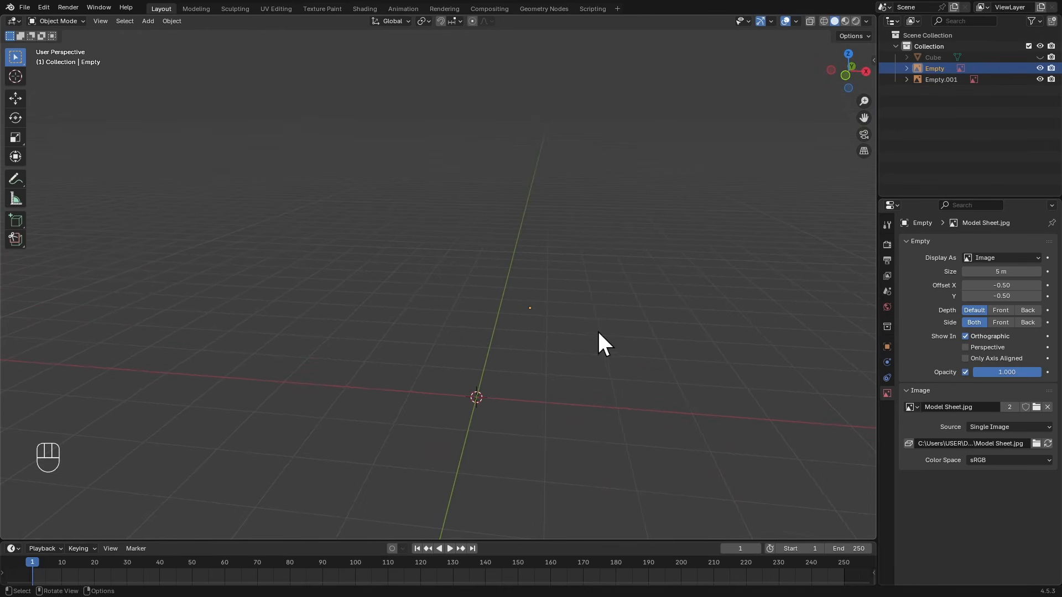
key("KP_1")
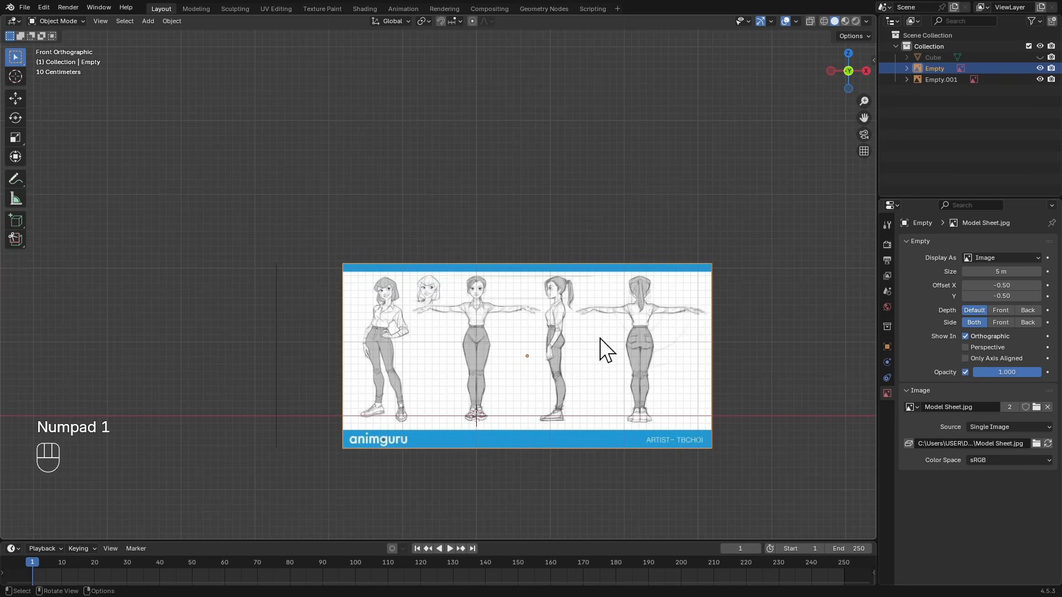
key("KP_3")
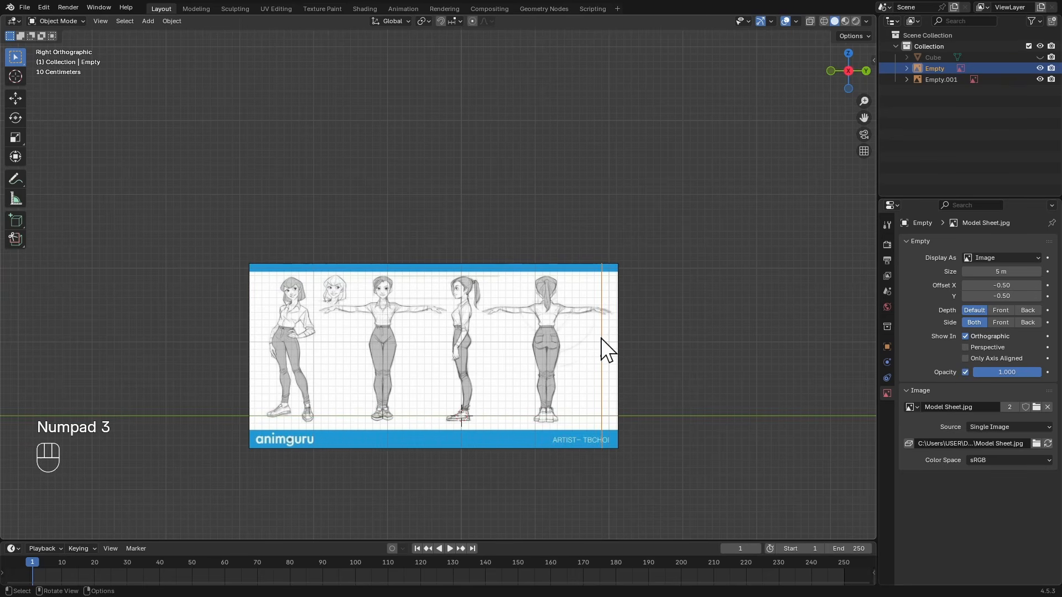
key("KP_1")
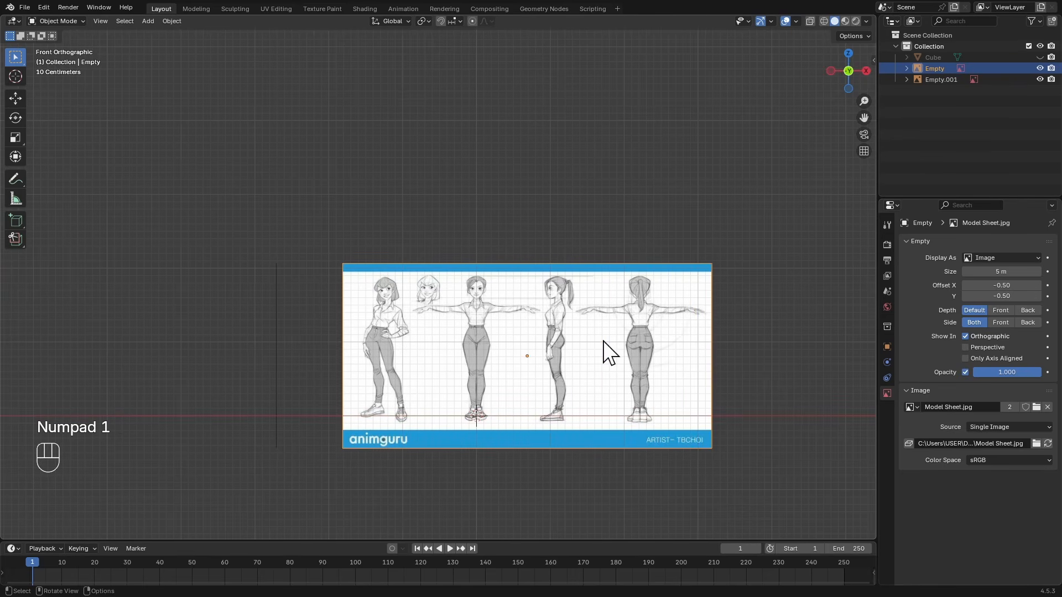
Unhide the default cube, select it and open its mesh for editing
key("KP_3")
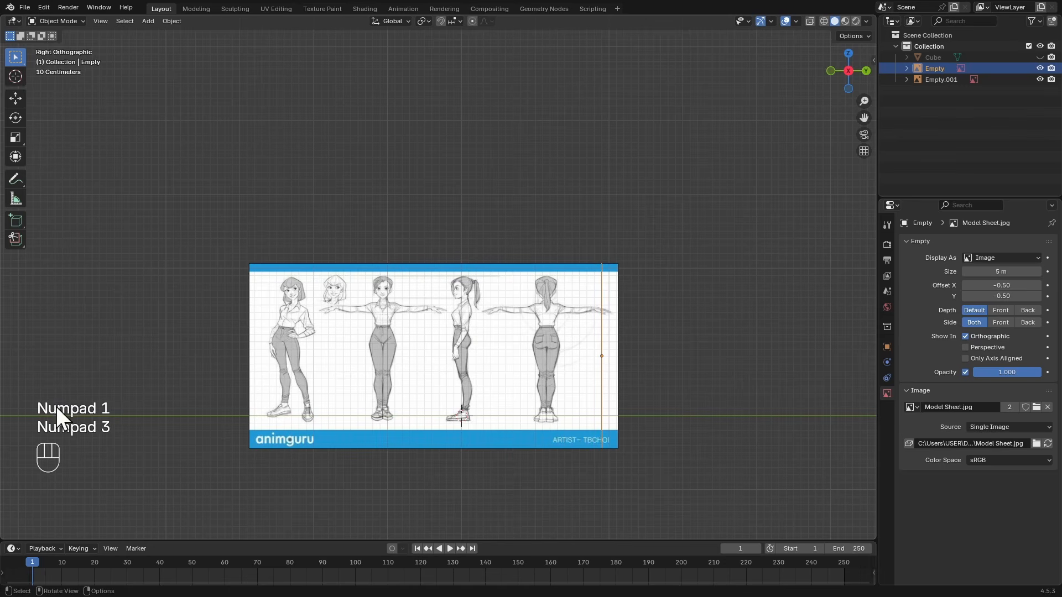
key("KP_1")
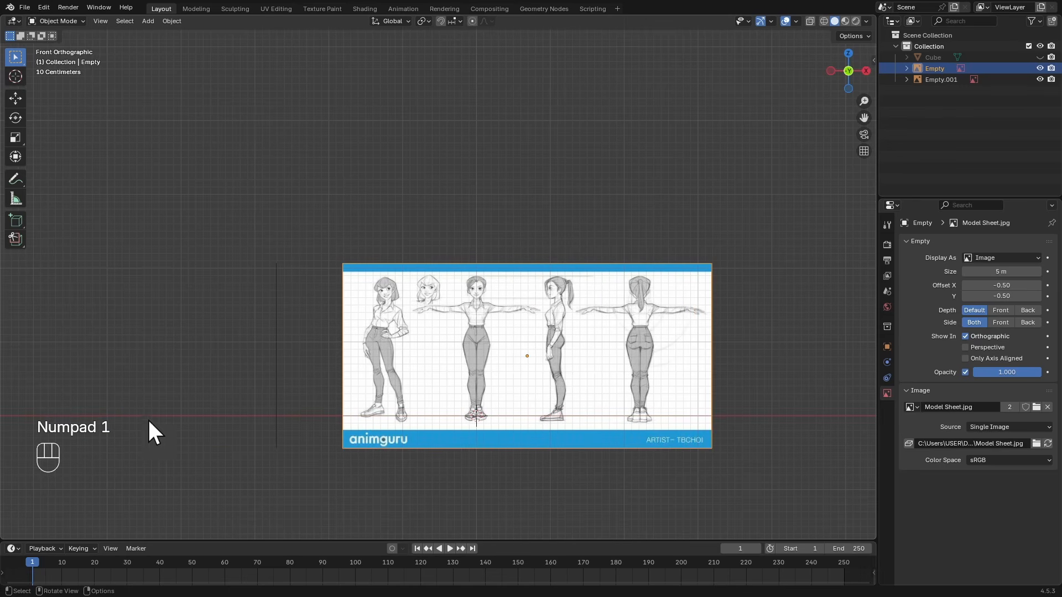
middle_click_drag(536, 343, 504, 323, "shift")
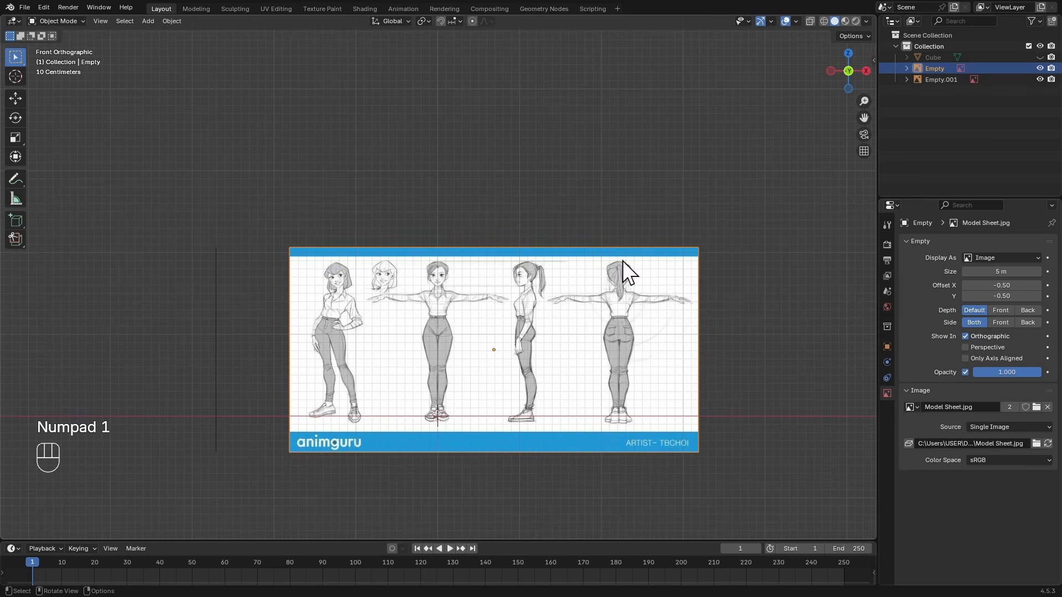
left_click(1040, 57)
left_click_drag(543, 339, 534, 264, "alt+shift")
left_click_drag(534, 264, 522, 252, "ctrl+alt")
left_click_drag(523, 252, 546, 257, "alt")
left_click(515, 260)
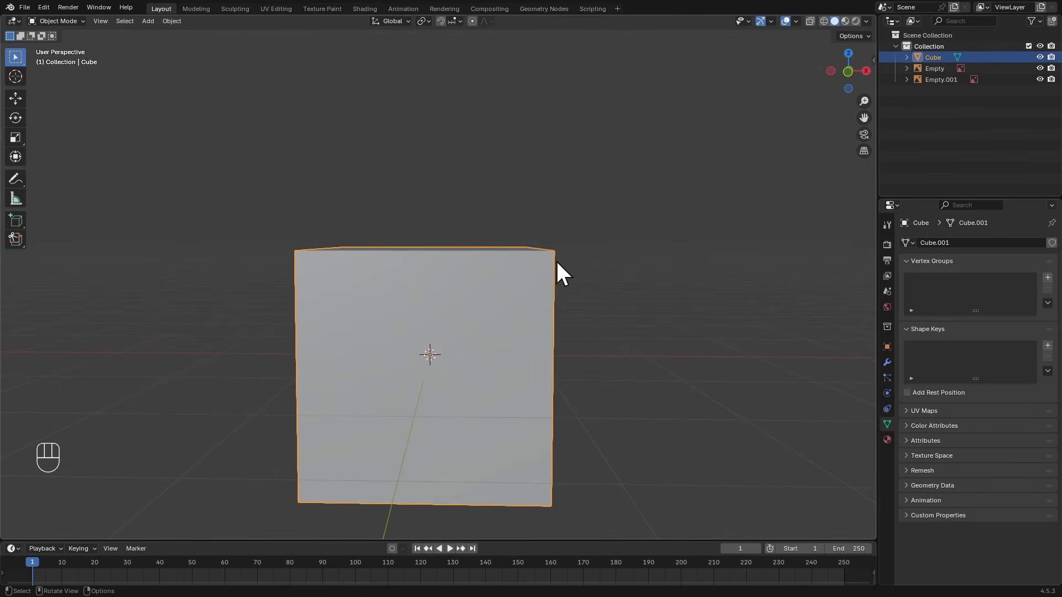
key("Tab")
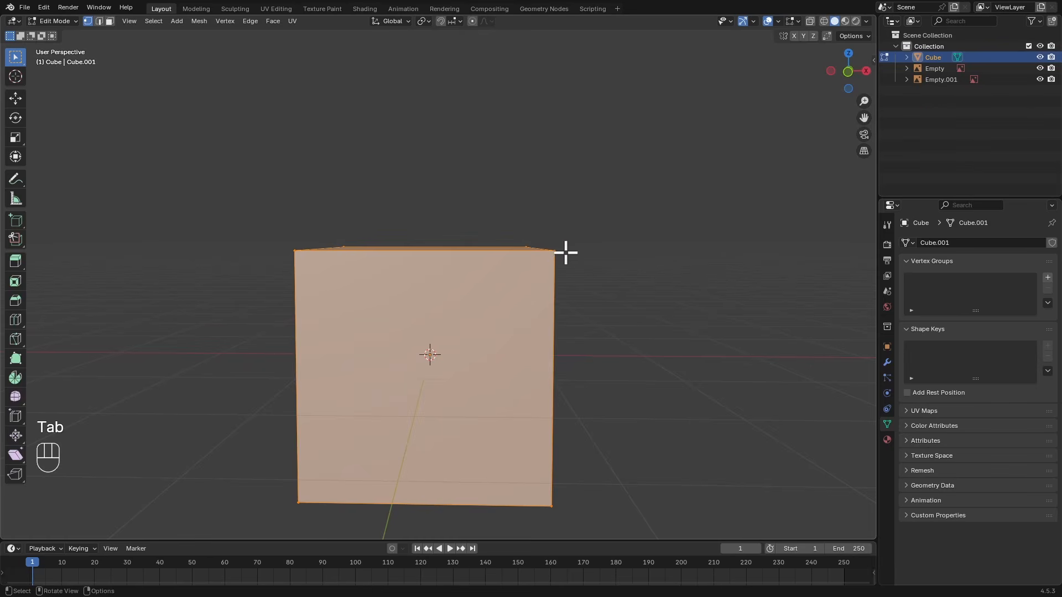
In the front orthographic view, scale the cube mesh down to torso size and raise it about 1.28 m along Z
key("KP_1")
scroll(575, 231, "up", 1)
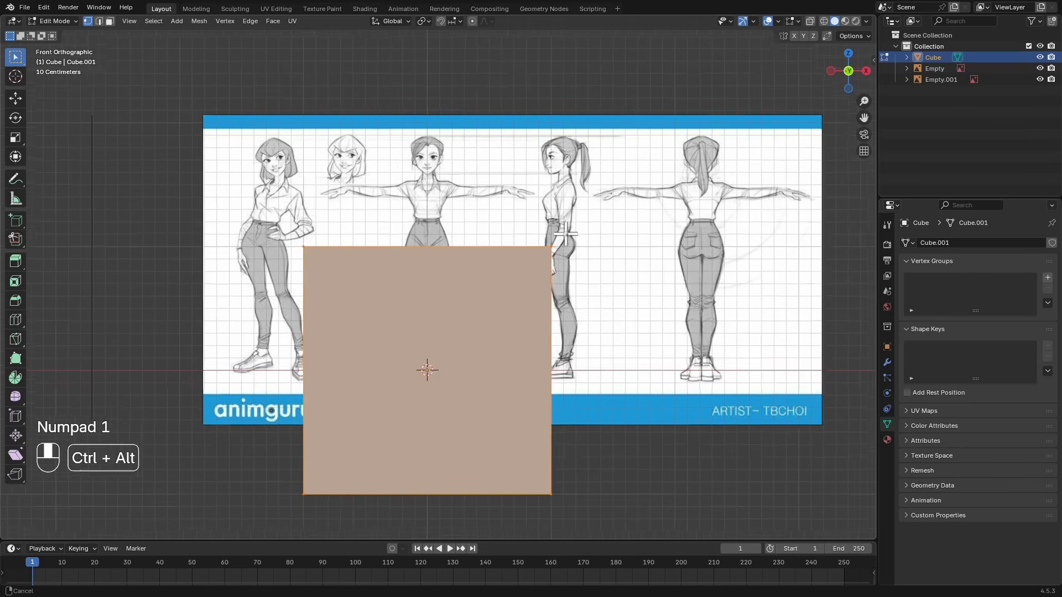
key("s")
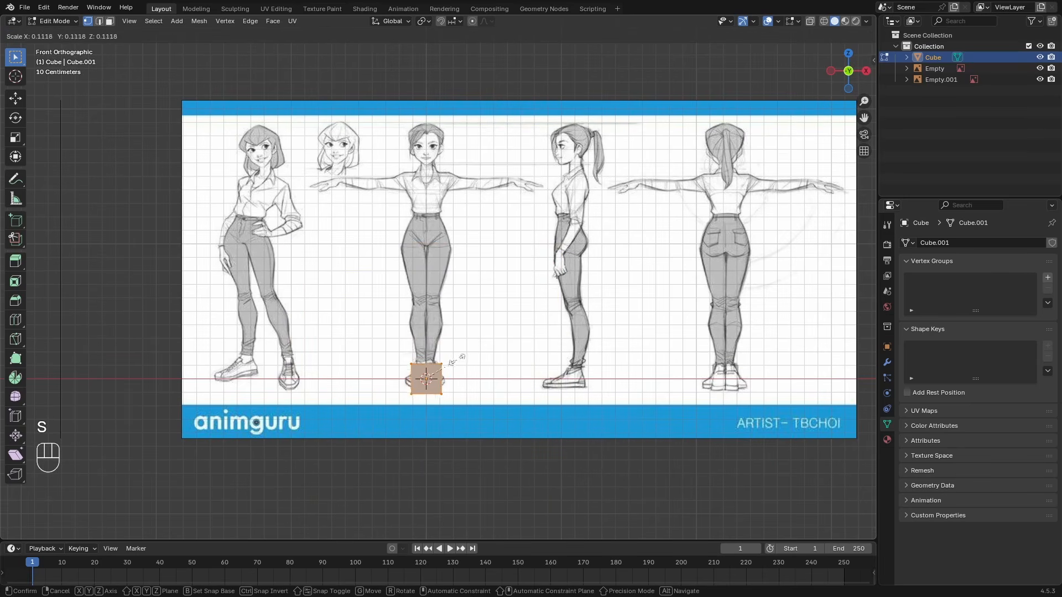
left_click(452, 362)
key("g")
key("z")
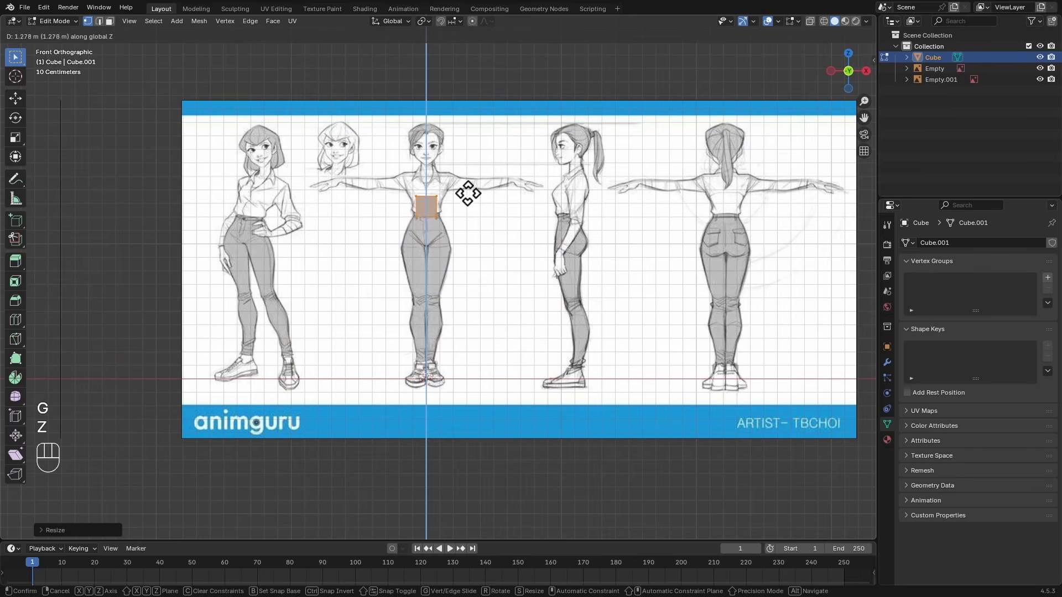
left_click(469, 194)
Enlarge the cube to about the waist width of the front figure and nudge it up along Z over the chest
left_click_drag(469, 195, 476, 231, "alt+shift")
scroll(477, 231, "up", 4)
key("s")
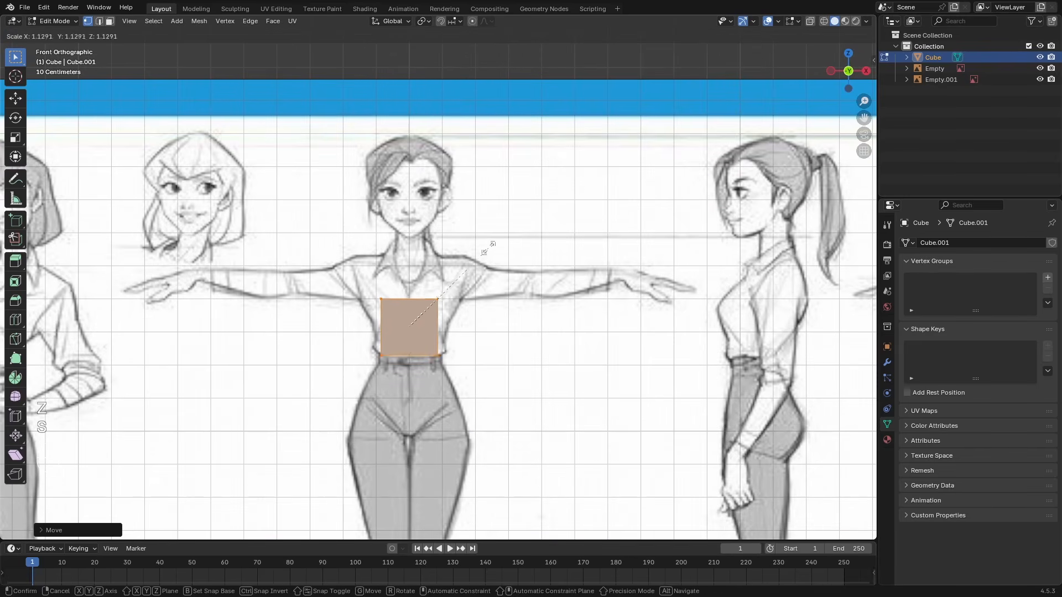
left_click(506, 239)
key("g")
key("z")
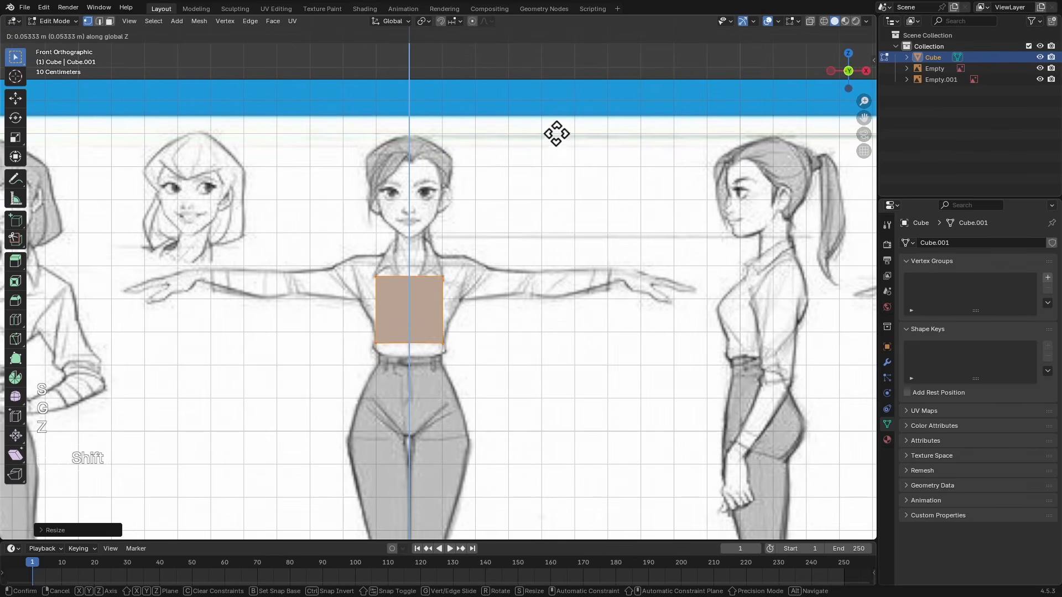
left_click(552, 155)
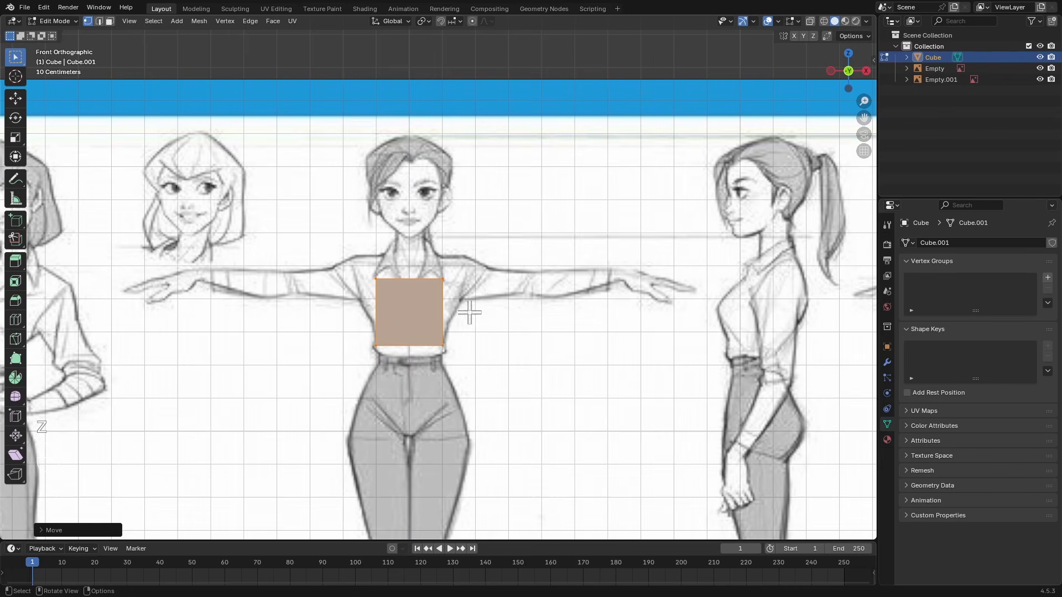
Using X-ray, select the cube's top vertices, widen them and raise them along Z to the shoulder line of the front figure
key("alt+z")
scroll(459, 307, "up", 2)
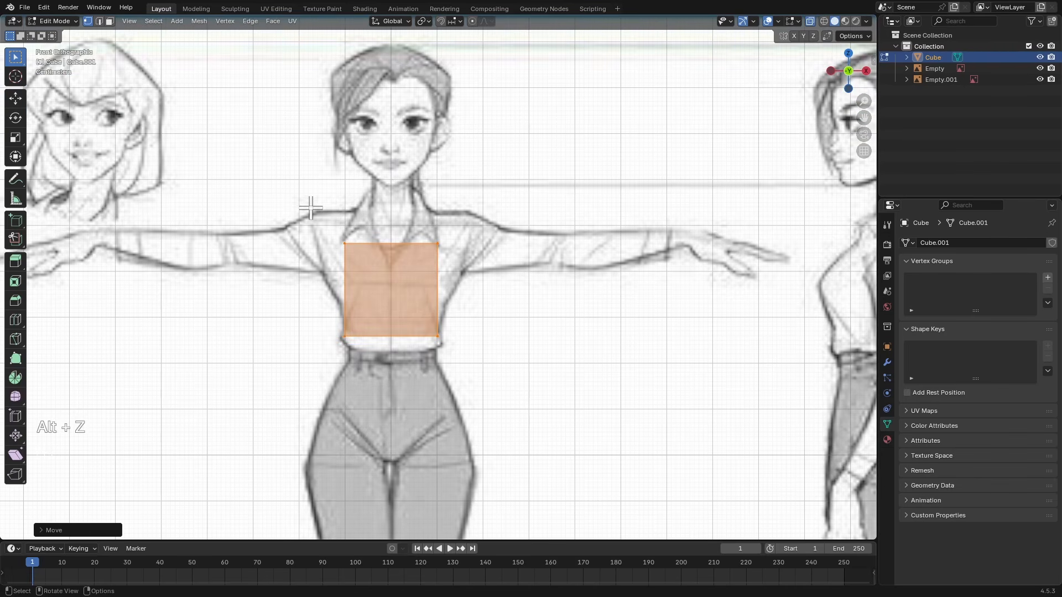
left_click_drag(310, 207, 332, 220)
left_click_drag(464, 263, 464, 264)
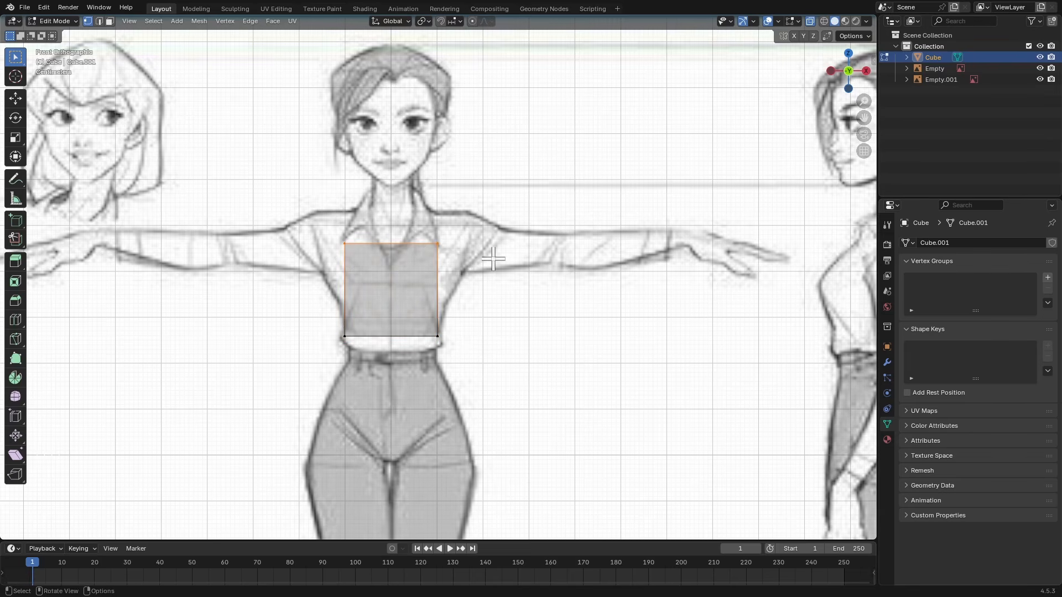
key("s")
left_click(519, 261)
key("g")
key("z")
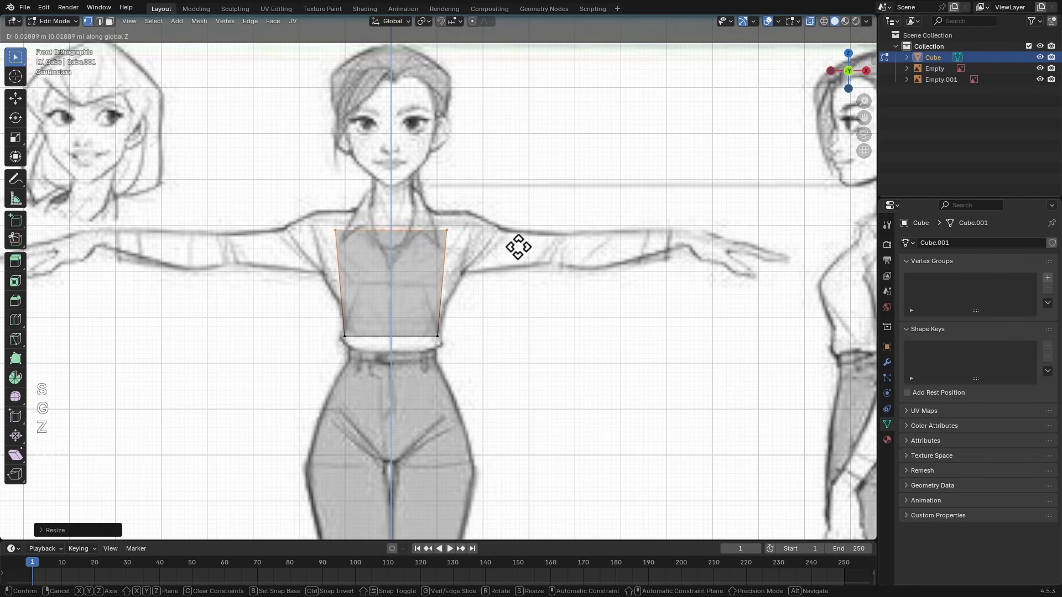
left_click(519, 233)
key("alt+z")
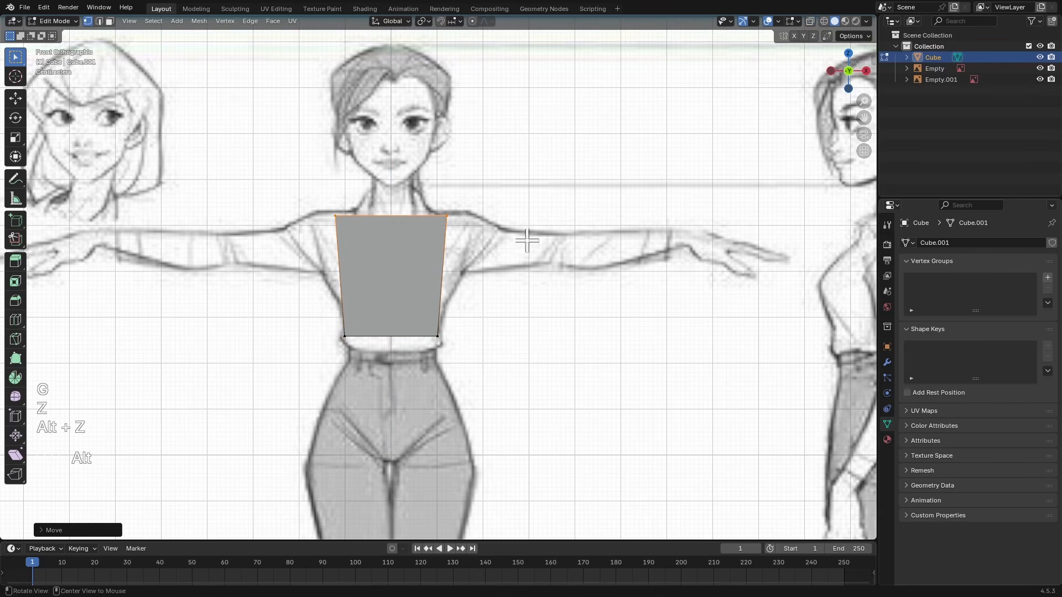
In the right orthographic view, rotate the whole torso block clockwise and shift it over the side figure's chest
middle_click_drag(536, 242, 466, 277, "alt")
key("KP_3")
middle_click_drag(466, 277, 472, 270, "ctrl+alt")
key("a")
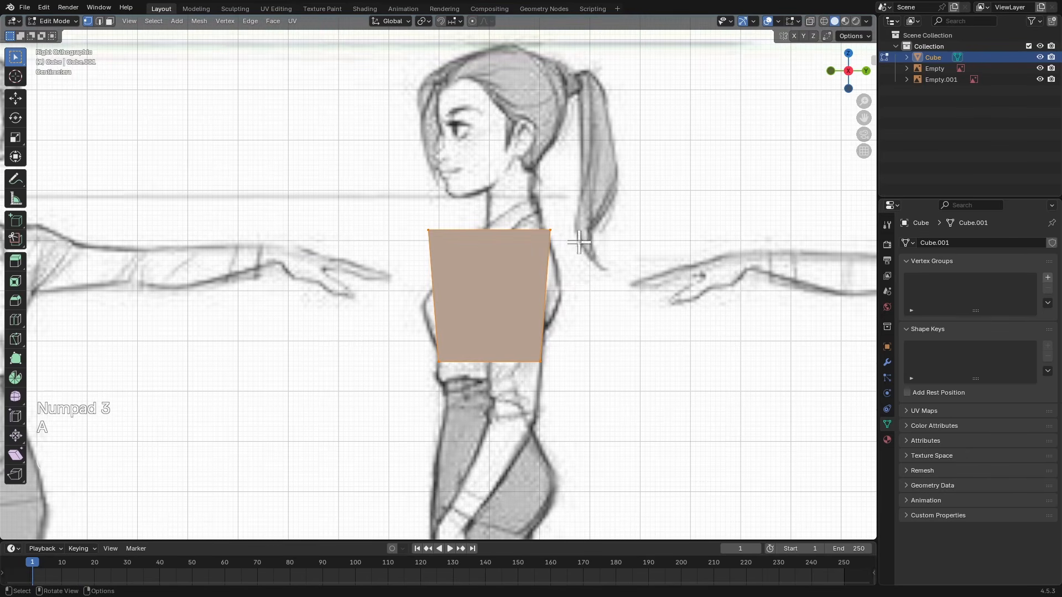
key("r")
left_click(620, 250)
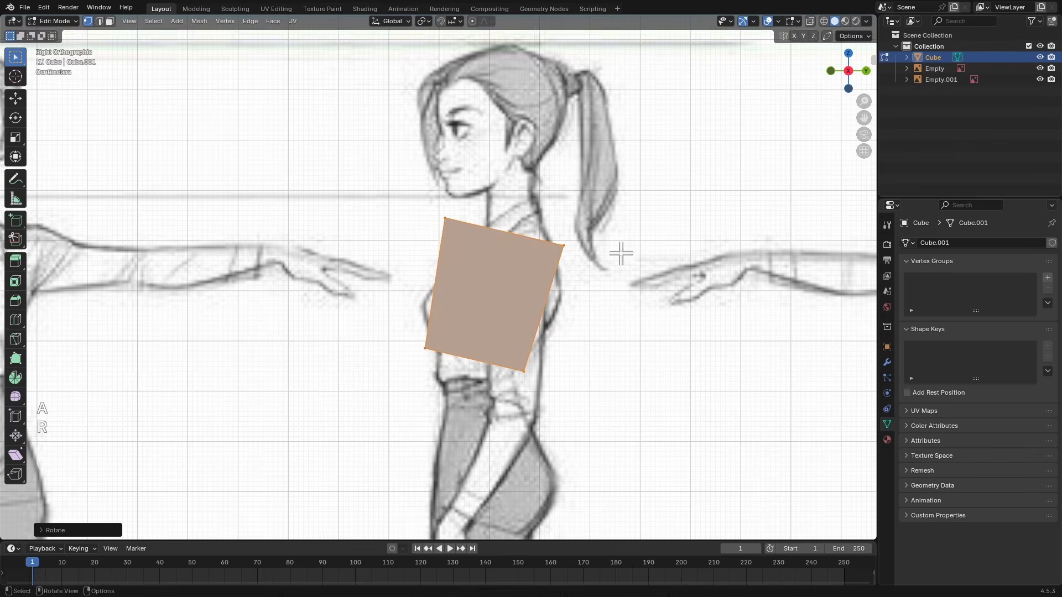
key("g")
left_click(581, 246)
With X-ray on, move the block's upper back and upper front corner vertices to fit the side figure's shoulder area
key("alt+z")
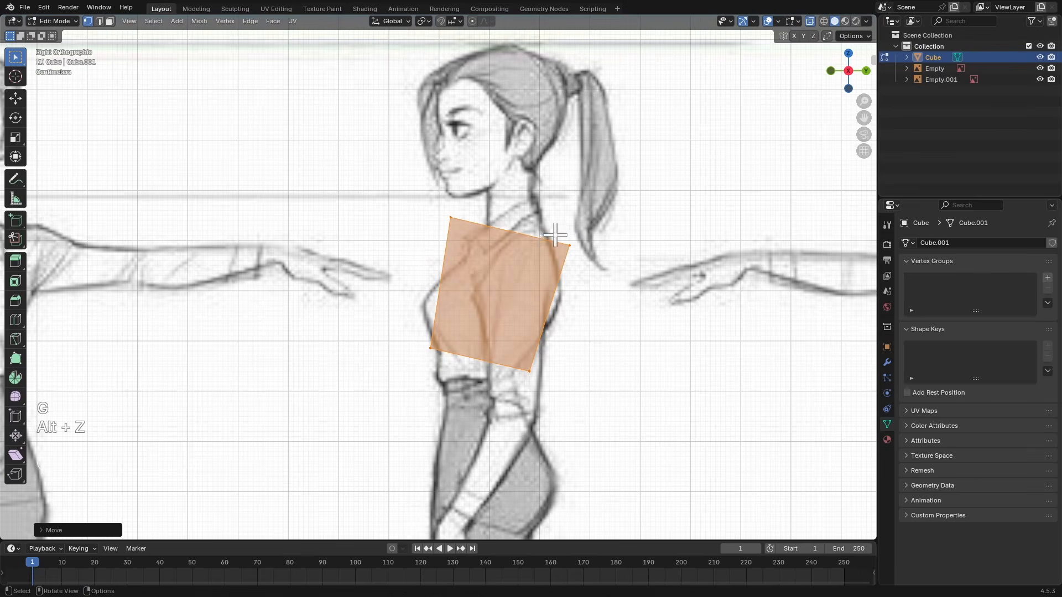
left_click(569, 246)
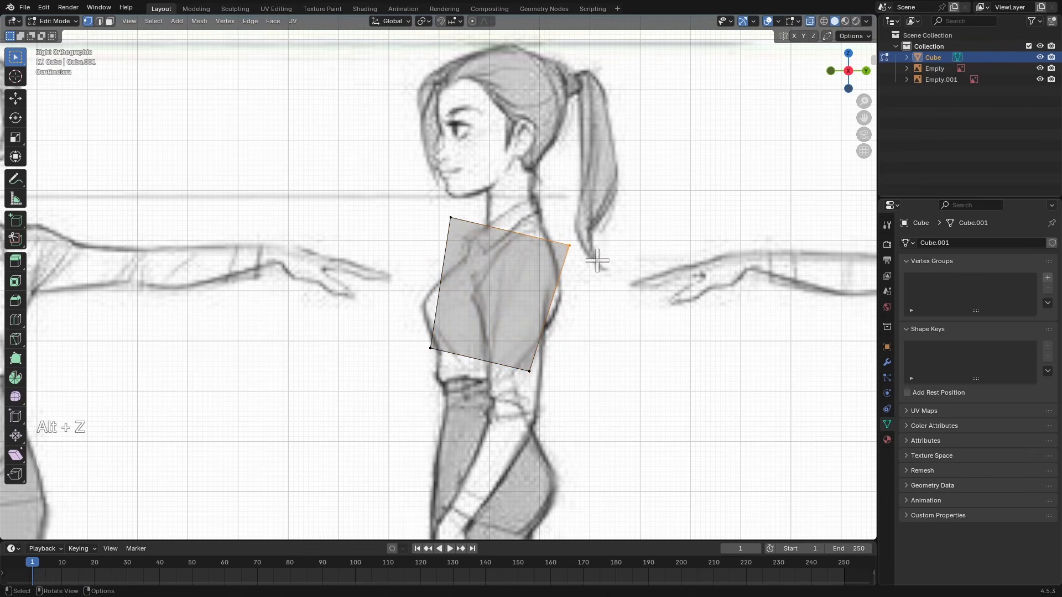
key("g")
left_click(587, 257)
left_click(450, 218)
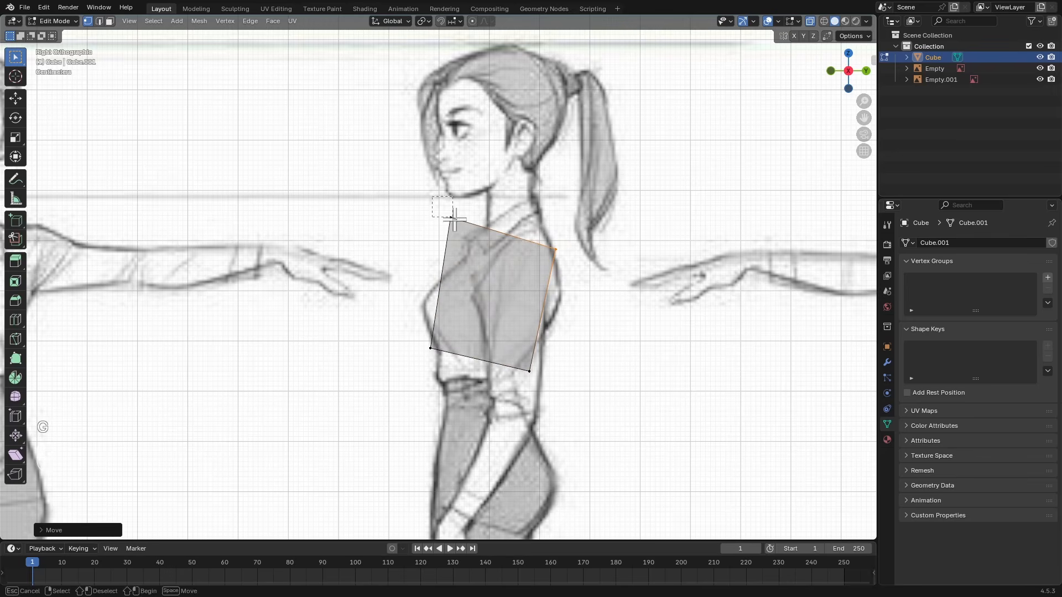
key("g")
left_click(479, 285)
Fit the block's lower front and lower back corners to the side figure's ribcage, and readjust the upper back corner
left_click(430, 348)
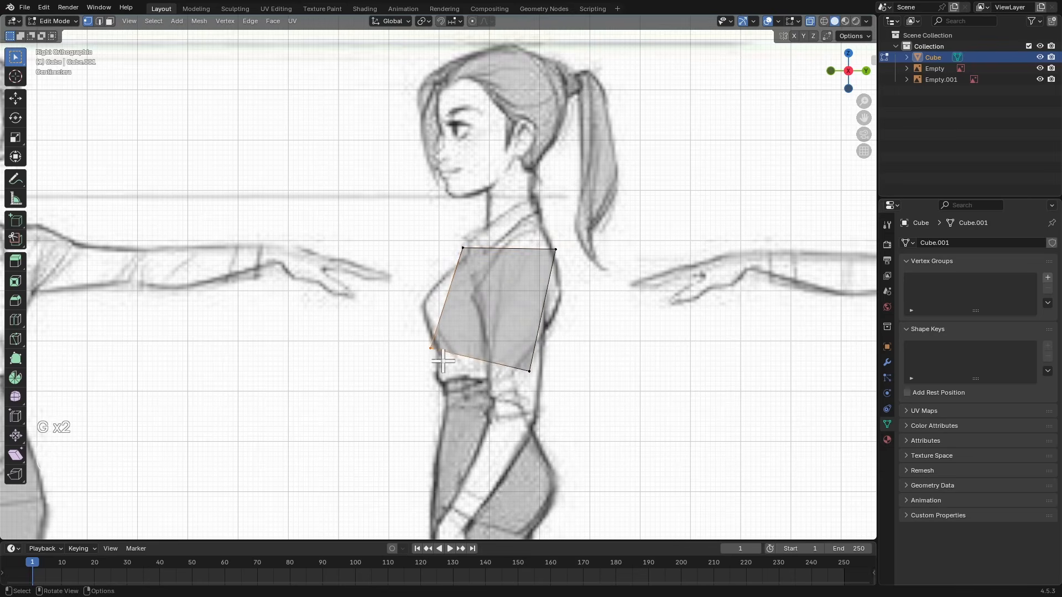
key("g")
left_click(446, 367)
left_click_drag(470, 335, 555, 388)
key("g")
left_click(512, 366)
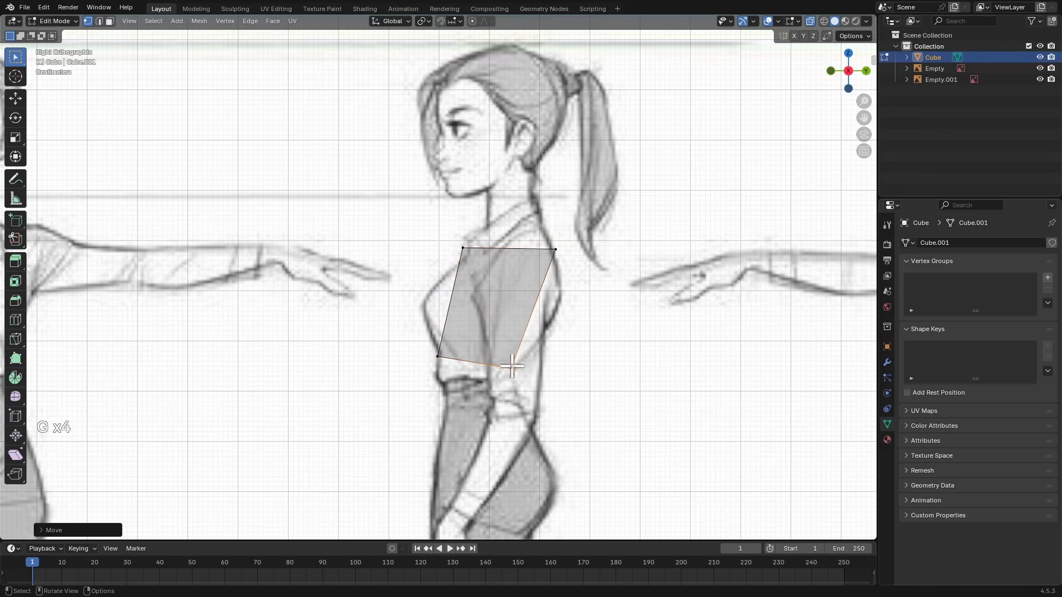
left_click_drag(539, 243, 522, 297)
key("g")
left_click(566, 265)
Add a centred horizontal loop cut around the torso block, scale it outward and shift it to follow the side profile
key("ctrl+r")
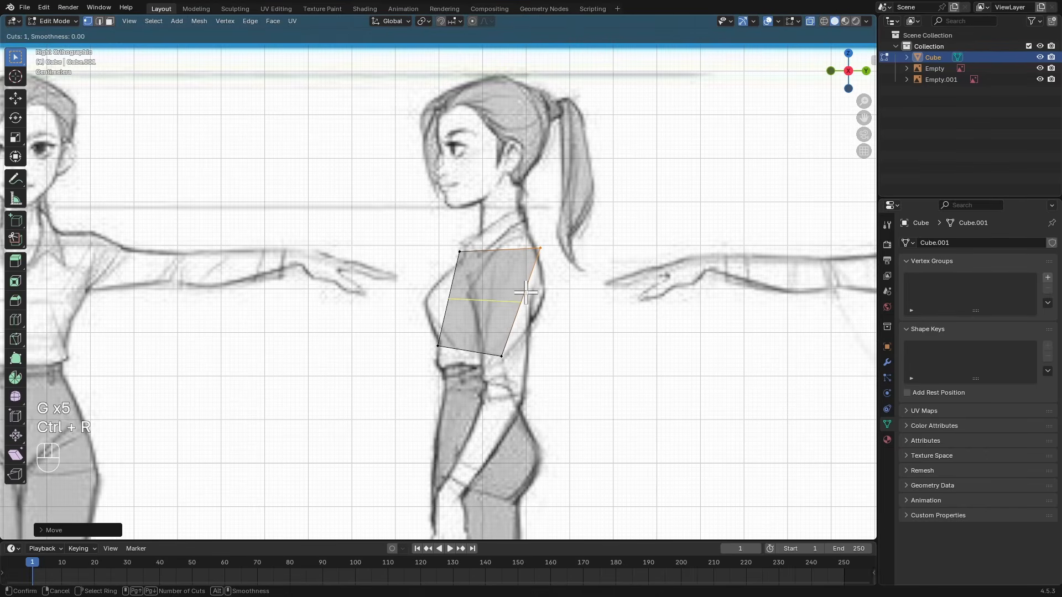
left_click(524, 294)
key("Escape")
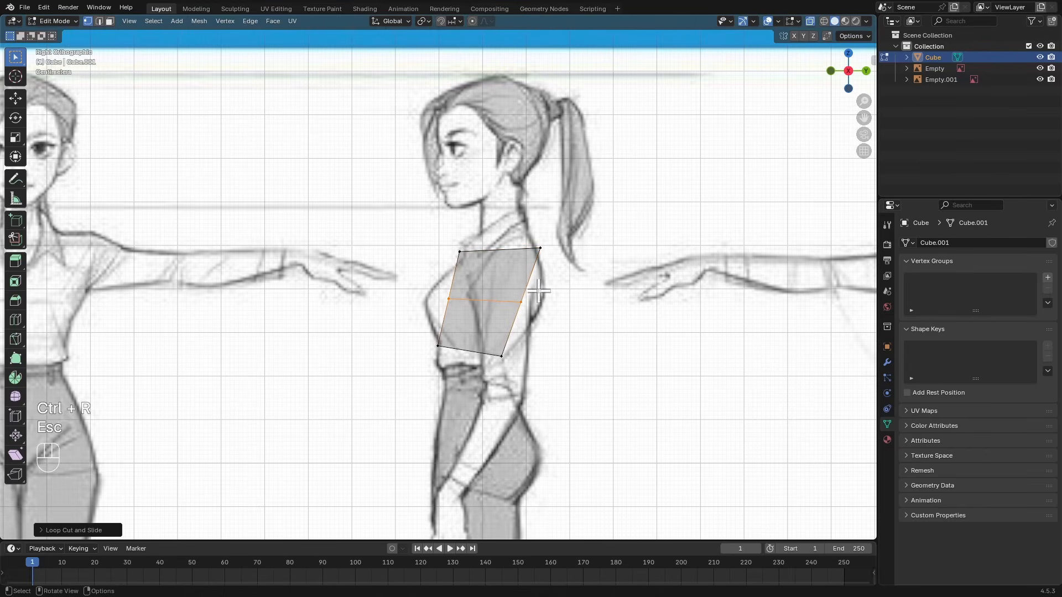
key("s")
left_click(550, 292)
key("g")
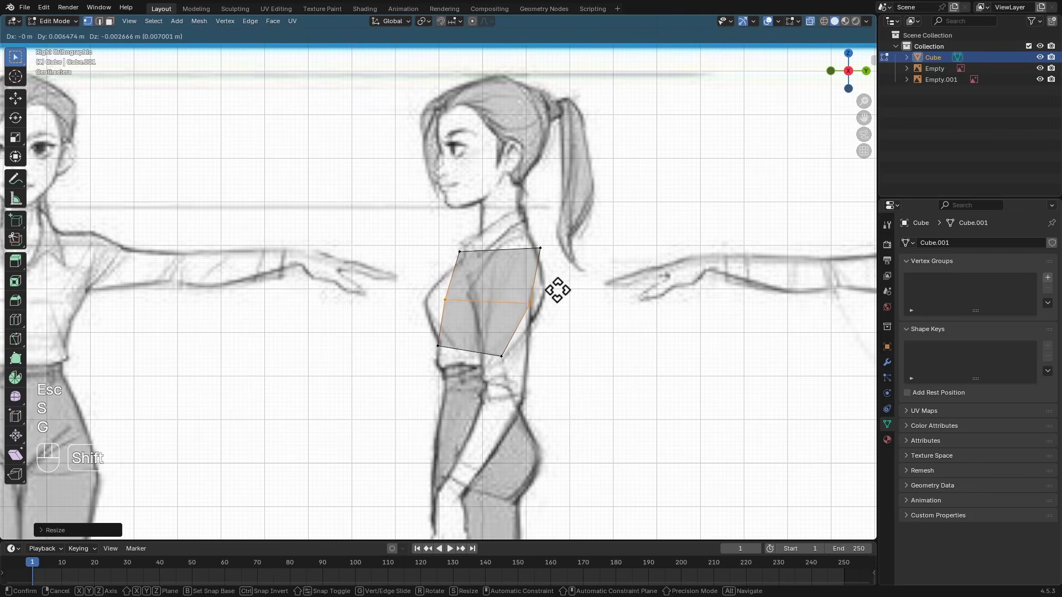
left_click(555, 289)
Turn off X-ray and add a centred vertical loop cut down the front and back of the torso block
left_click_drag(553, 288, 540, 291, "alt")
middle_click_drag(541, 290, 602, 291, "alt")
key("alt+z")
middle_click_drag(495, 298, 515, 288, "alt")
middle_click_drag(470, 285, 455, 284, "alt")
key("ctrl+r")
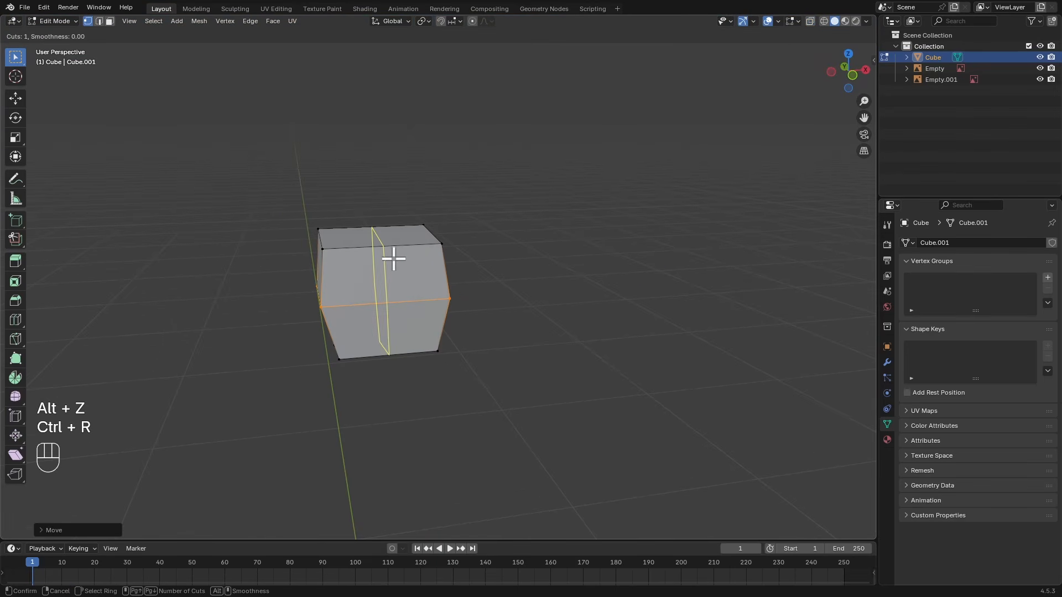
left_click(390, 268)
key("Escape")
Select the outer vertical edges on the front of the torso block and scale them to about 0.88 along X
middle_click_drag(389, 268, 456, 266, "alt")
key("2")
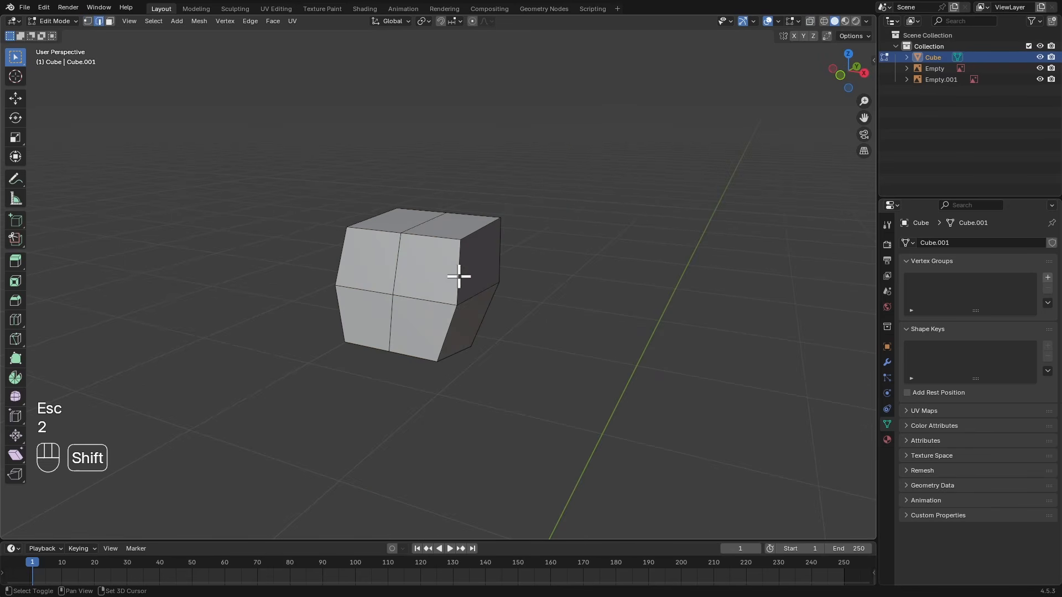
middle_click_drag(340, 319, 545, 270, "alt")
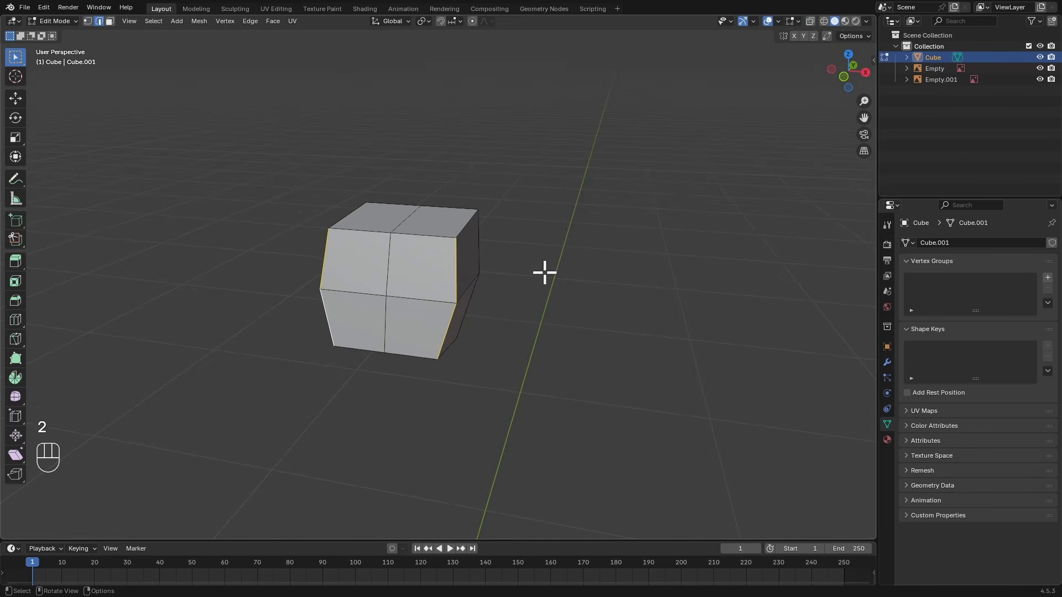
key("s")
key("x")
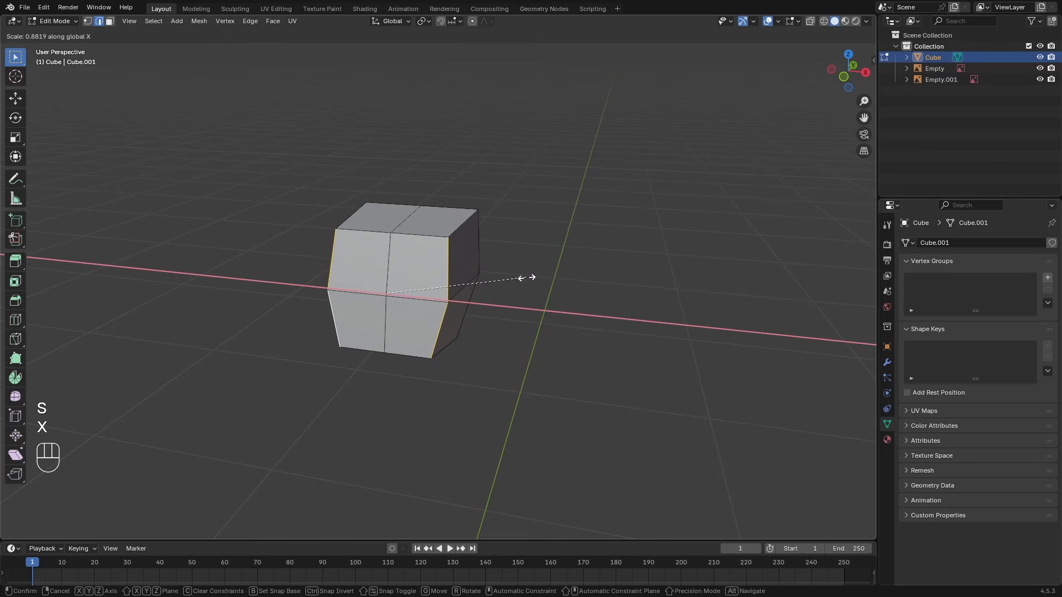
left_click(523, 278)
Select the outer vertical edges on the back of the torso block and scale them to about 0.88 along X
middle_click_drag(523, 278, 453, 296)
left_click(480, 326)
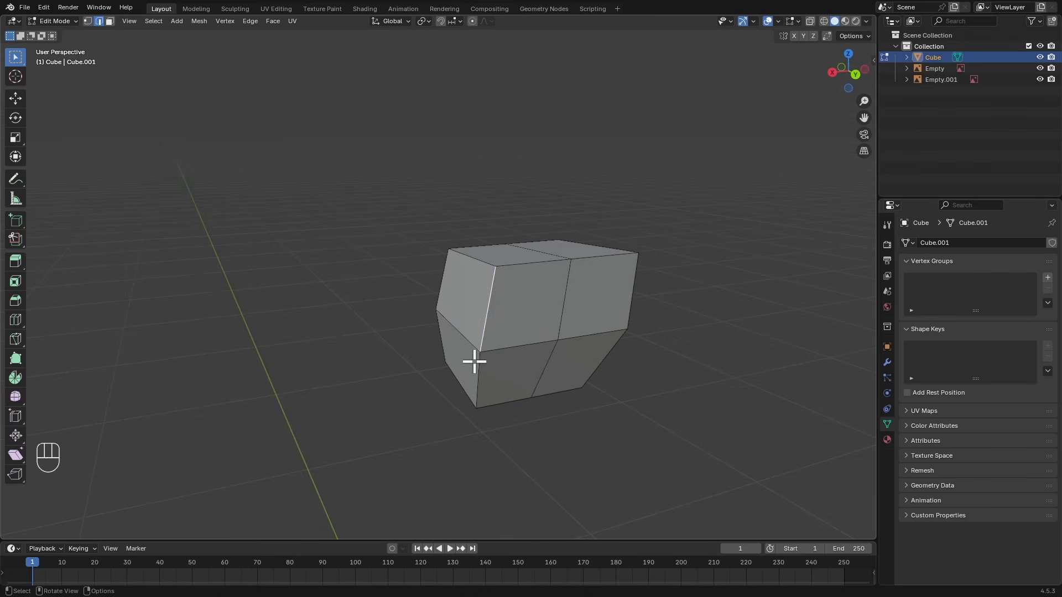
left_click(482, 379, "shift")
left_click(651, 301, "alt+shift")
key("s")
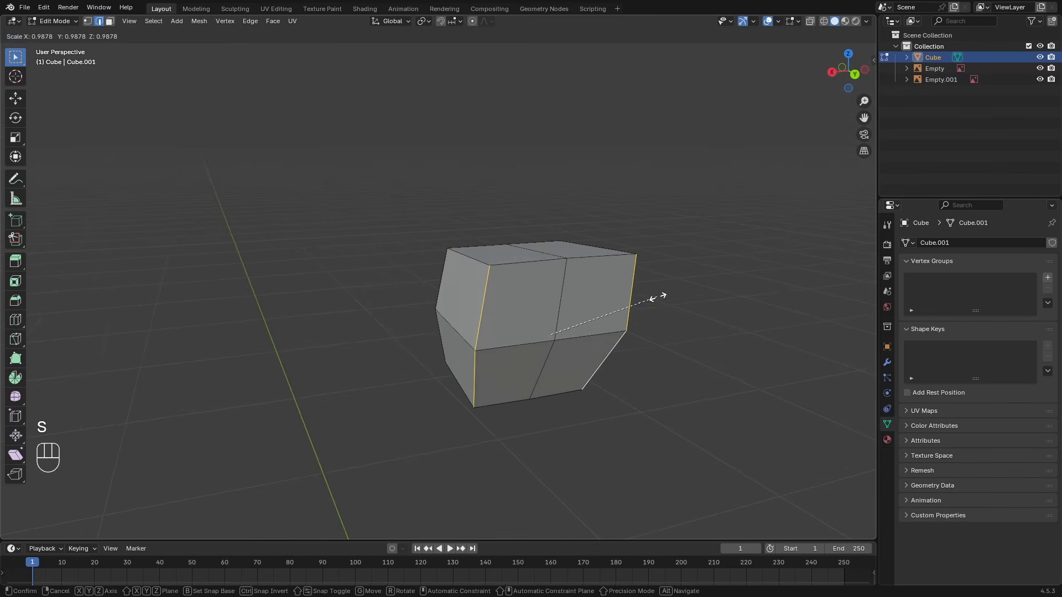
key("x")
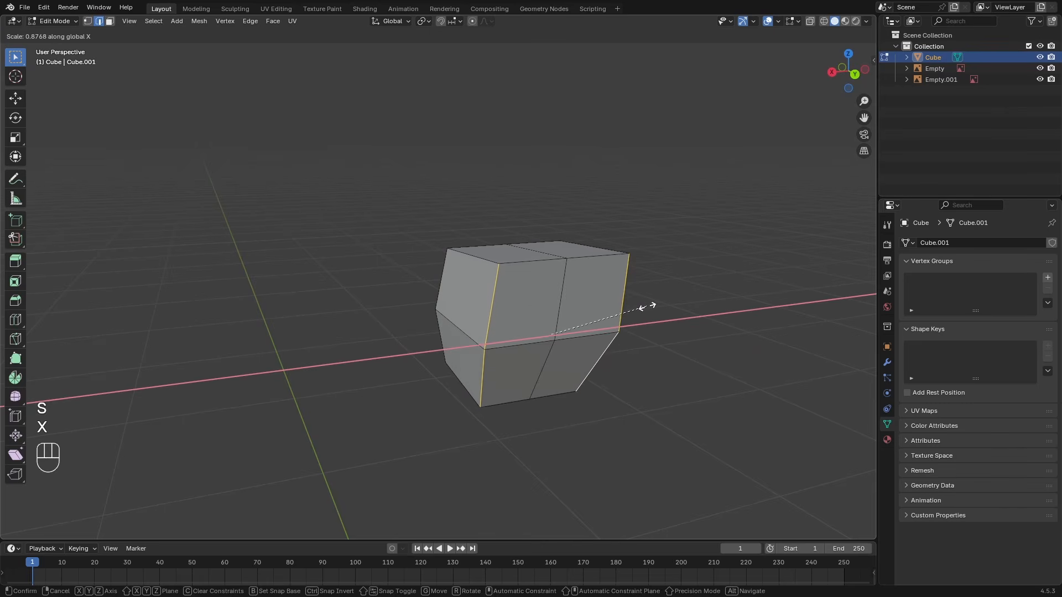
left_click(653, 305)
Add a centred loop cut around the torso block's sides, top and bottom and scale it to about 1.09 along X
middle_click_drag(542, 303, 582, 312)
key("ctrl+r")
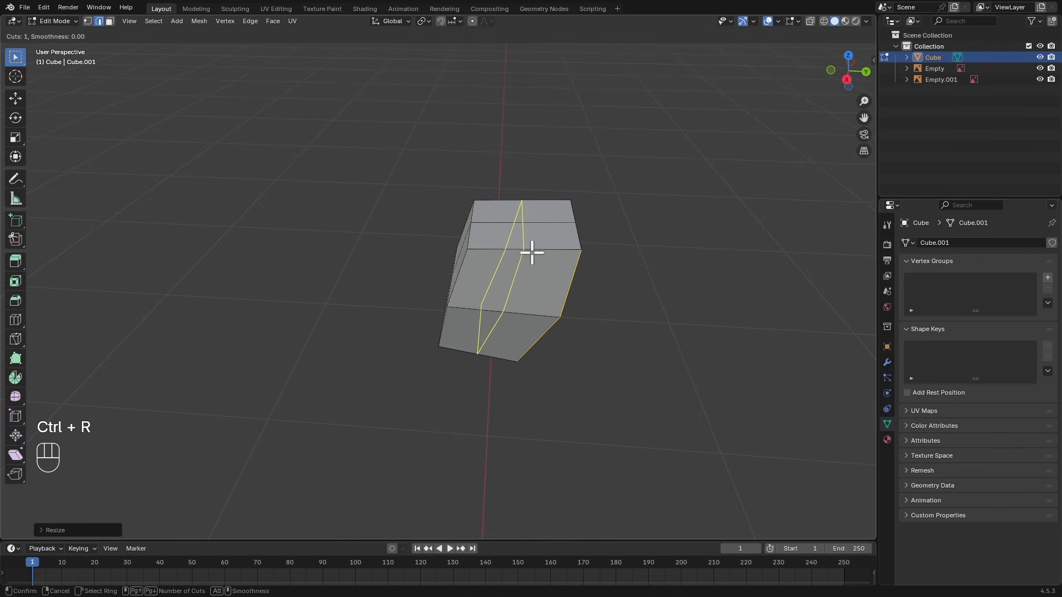
key("Escape")
middle_click_drag(517, 263, 567, 280, "alt")
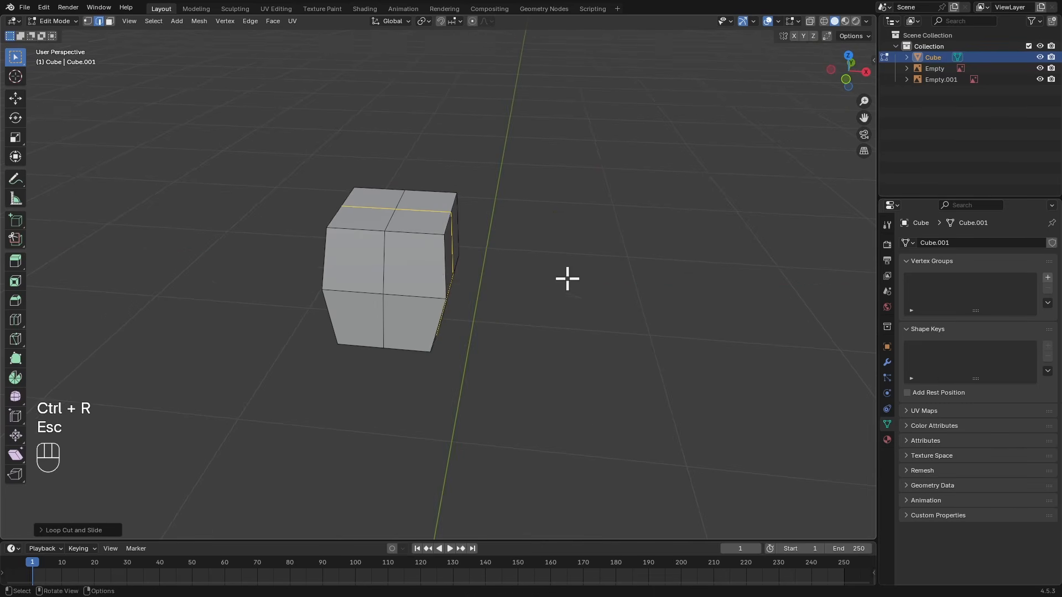
key("s")
key("x")
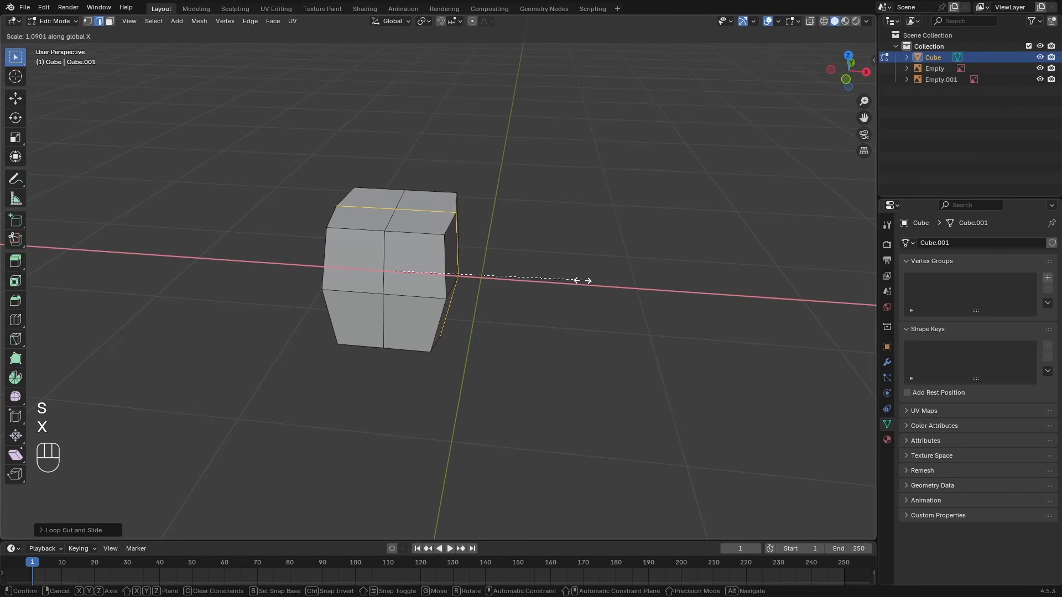
left_click(551, 273)
Select the middle crosswise edges on top of the torso block and raise them along Z
middle_click_drag(552, 273, 443, 280, "alt")
key("1")
key("2")
left_click(404, 287, "shift")
key("g")
key("z")
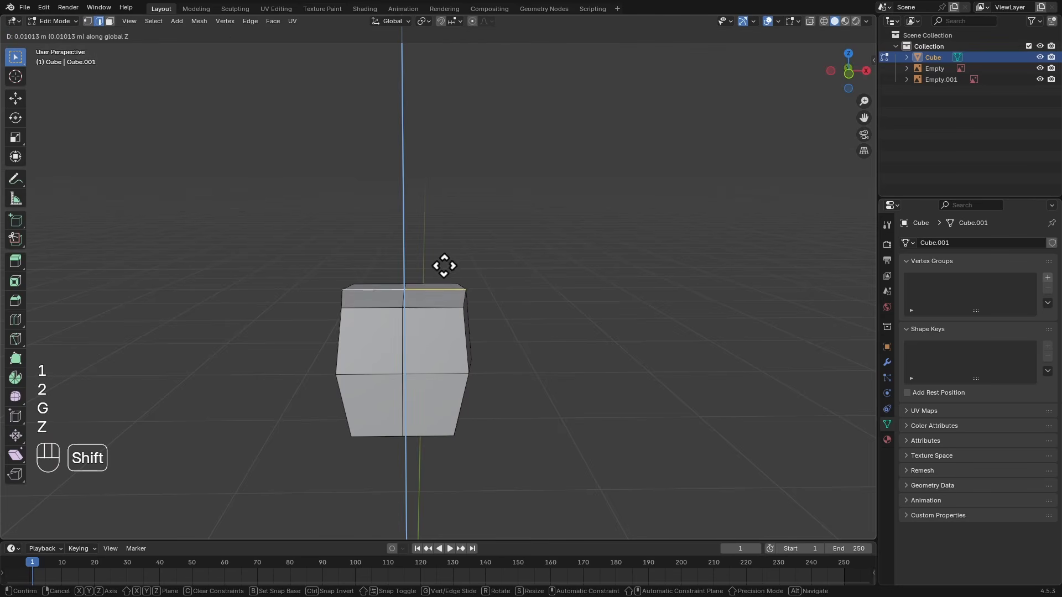
left_click(457, 213)
In front view, raise the centre vertex of the torso's top ridge along Z toward the base of the neck
key("KP_1")
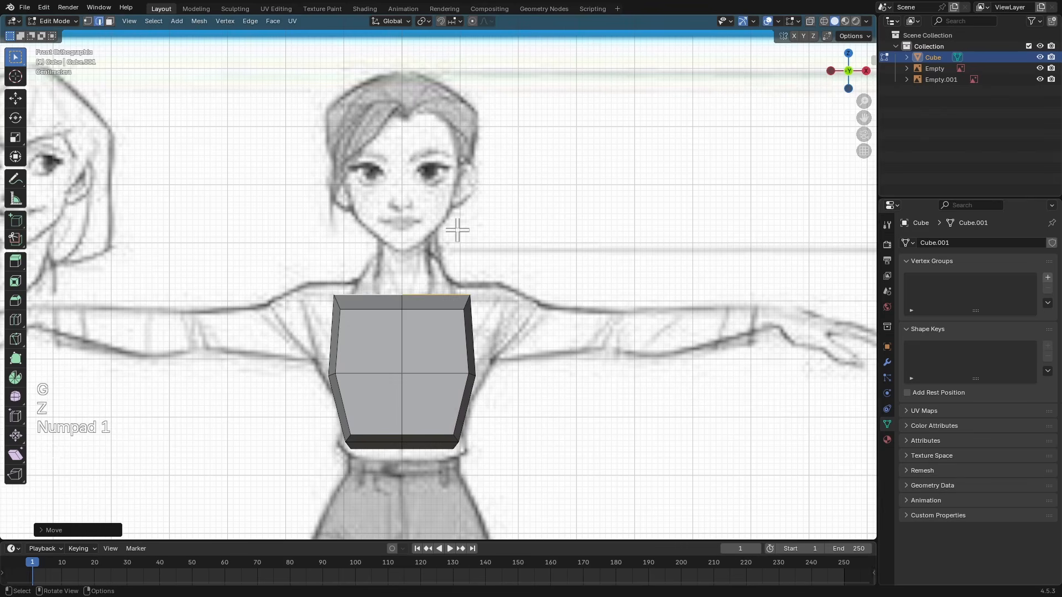
key("1")
left_click(411, 288)
key("g")
key("z")
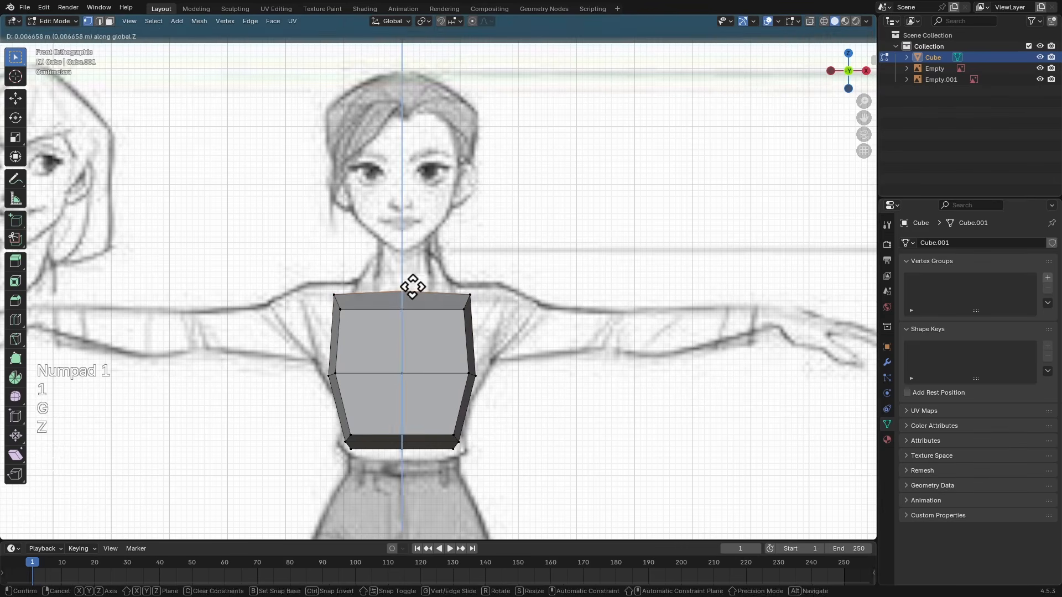
left_click(412, 287)
key("Escape")
Raise the centre vertex of the torso block's front top edge along Z to follow the sloped shoulders
key("alt+z")
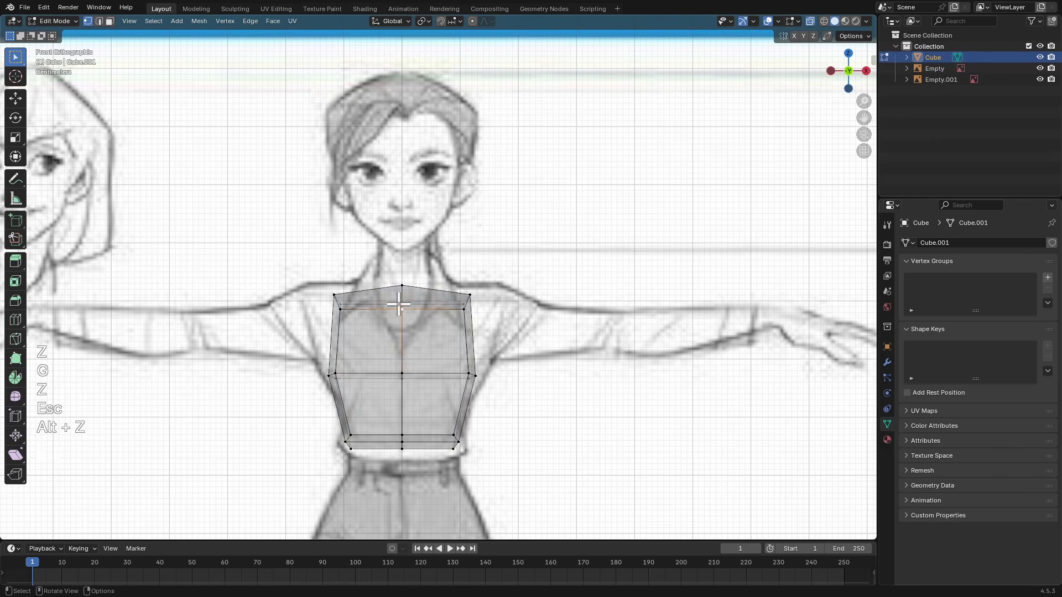
key("alt+z")
key("g")
key("z")
left_click(430, 294)
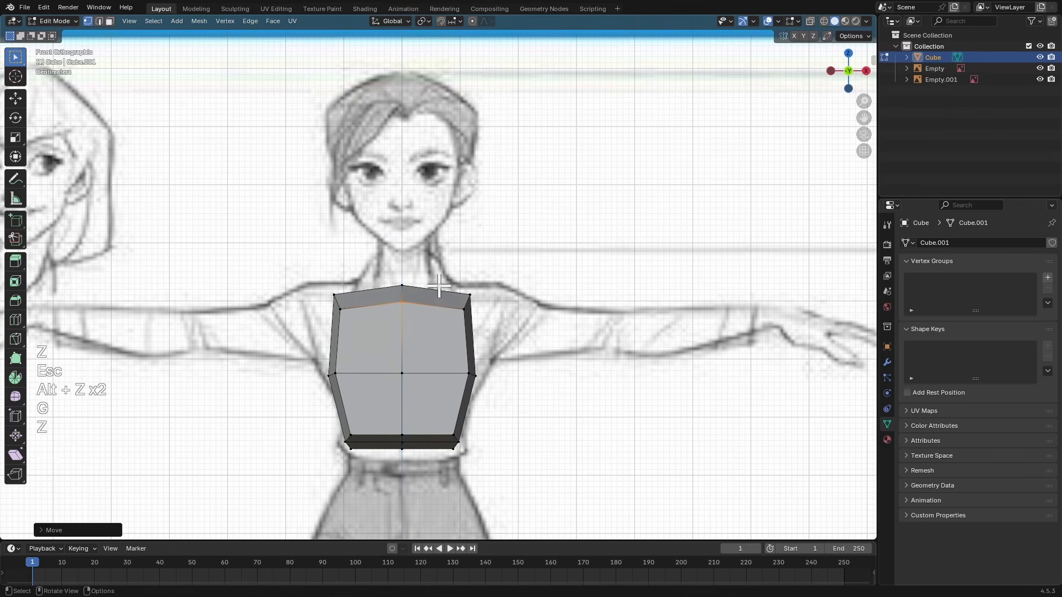
Move the upper outer corner vertices on the positive X side outward and slightly up toward the shoulder
key("alt+z")
left_click(471, 295)
key("alt+z")
key("g")
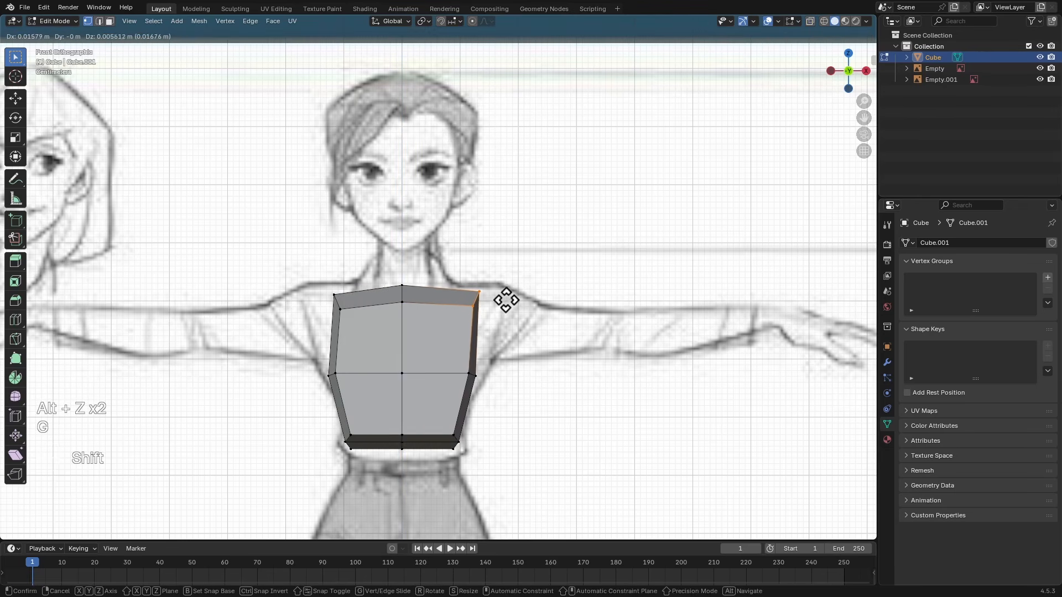
left_click(546, 272, "shift")
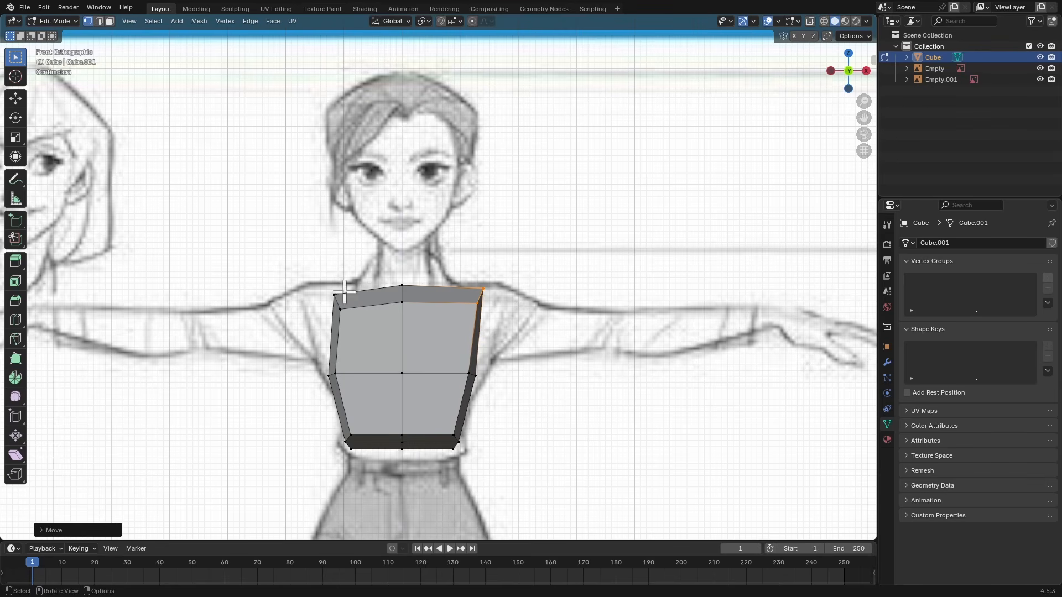
Show the Auto Mirror add-on's settings for the torso mesh
middle_click_drag(386, 336, 406, 311, "shift")
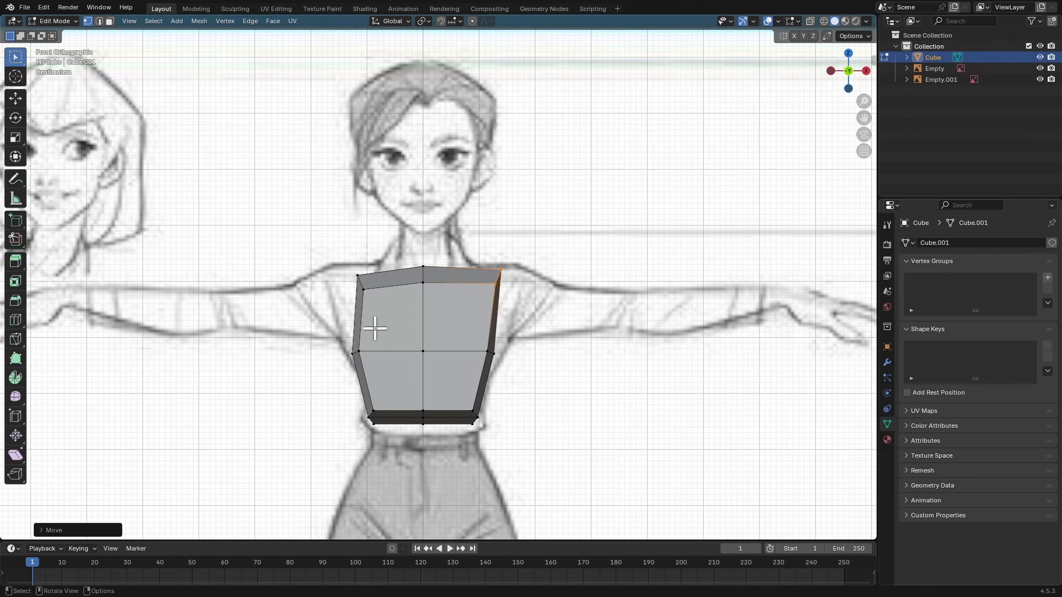
key("n")
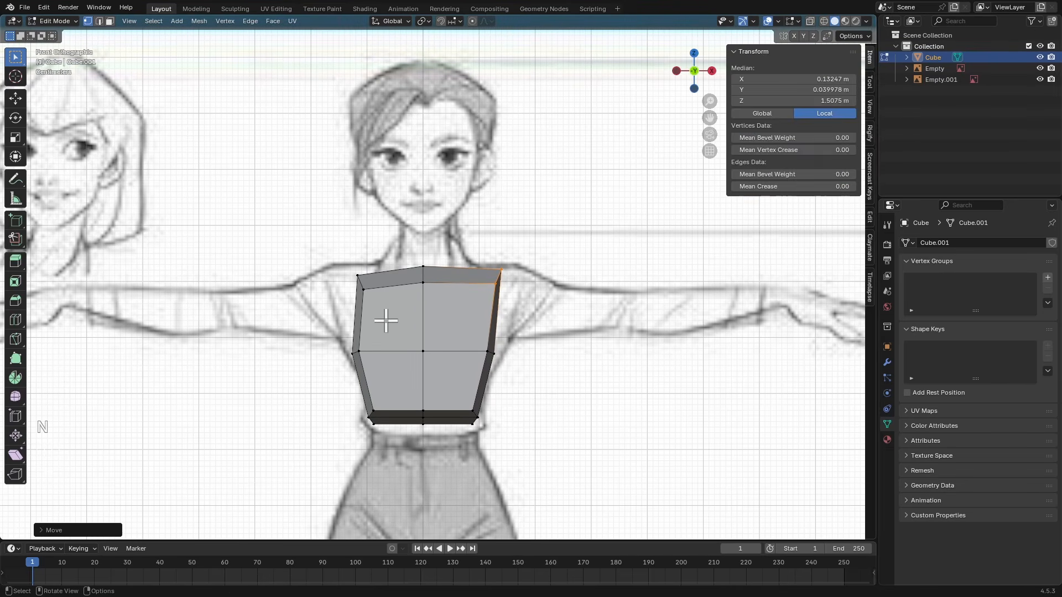
left_click(869, 220)
left_click(763, 66)
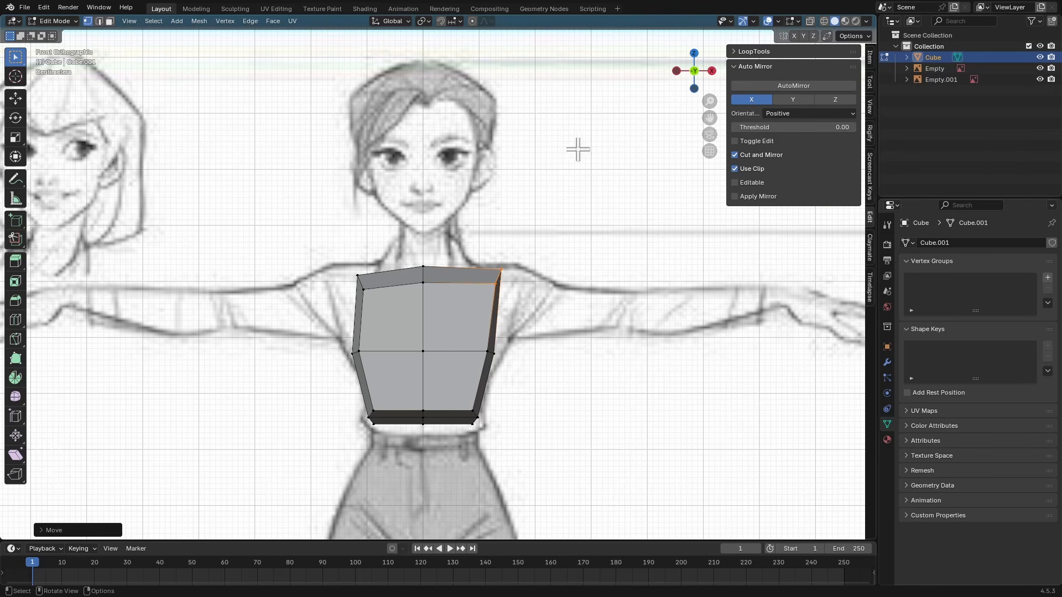
Search the extensions in Preferences for "AUTO" to look up the Auto Mirror add-on, and close Preferences
key("ctrl")
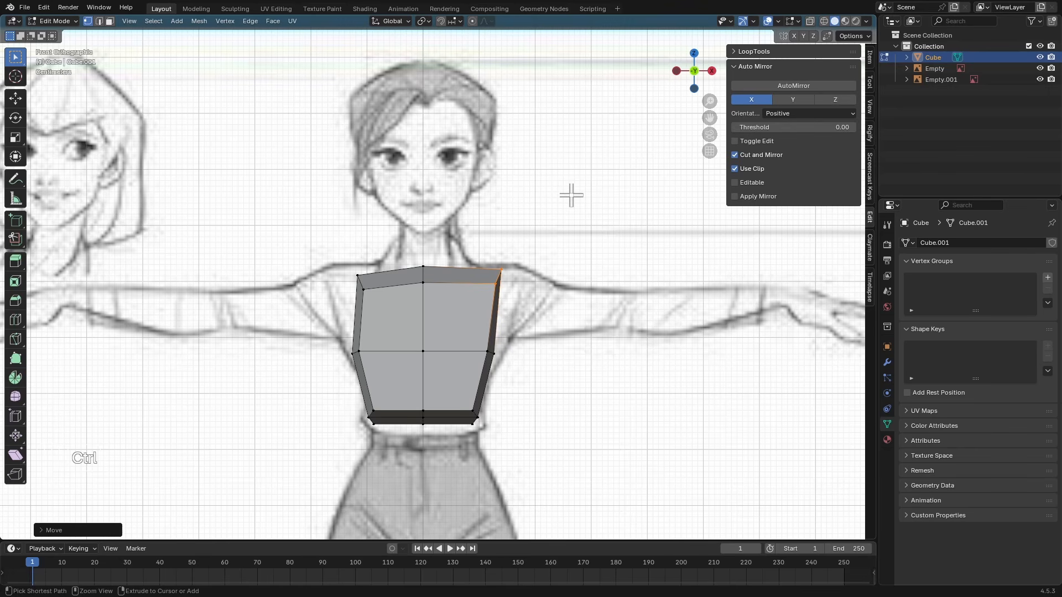
key("ctrl+comma")
left_click_drag(603, 41, 546, 119)
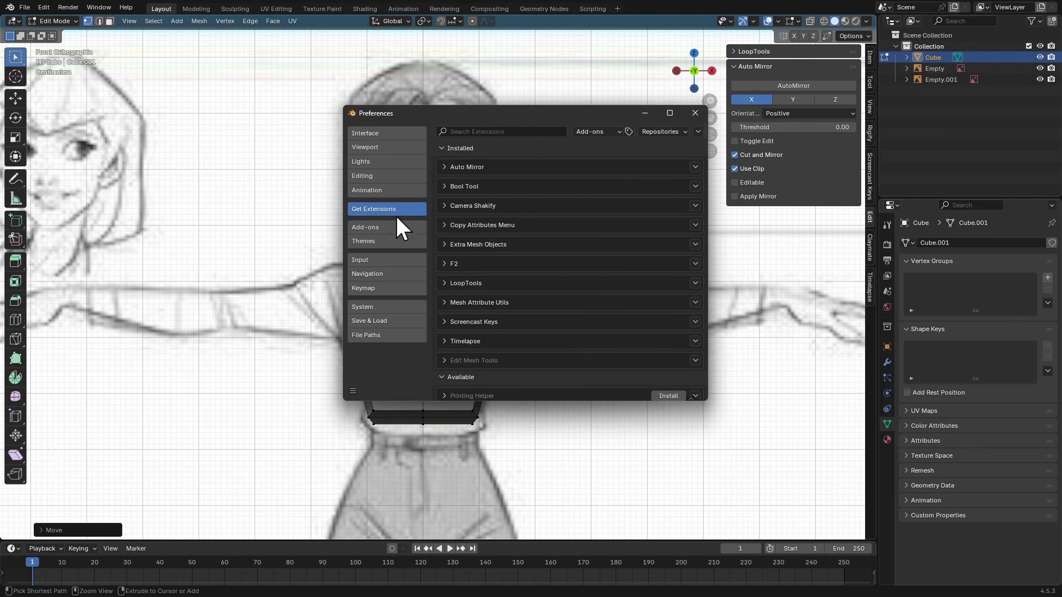
left_click(525, 132)
type("AUR")
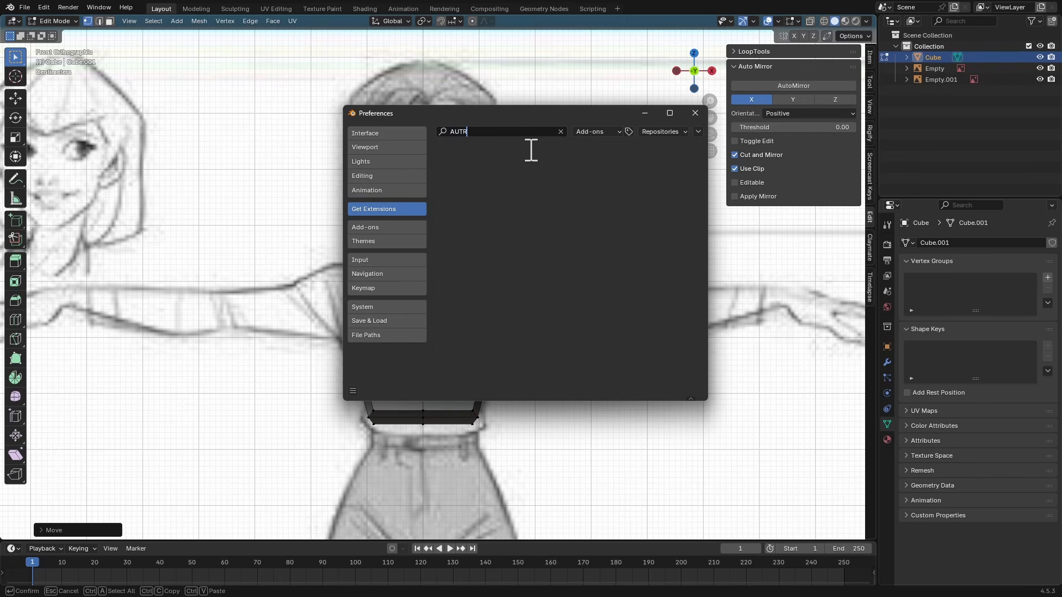
key("BackSpace")
type("TO")
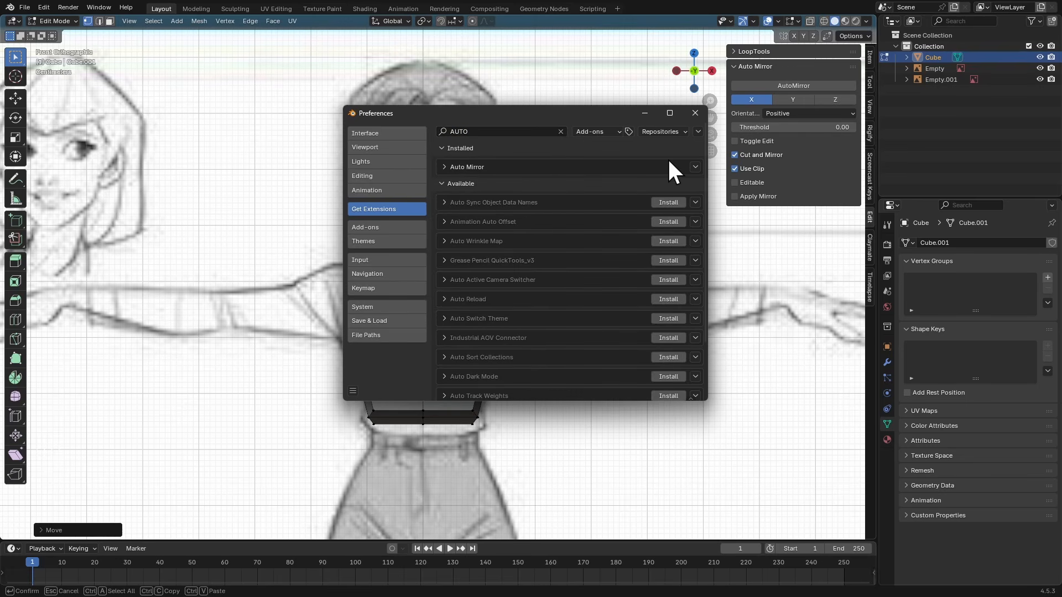
left_click(694, 113)
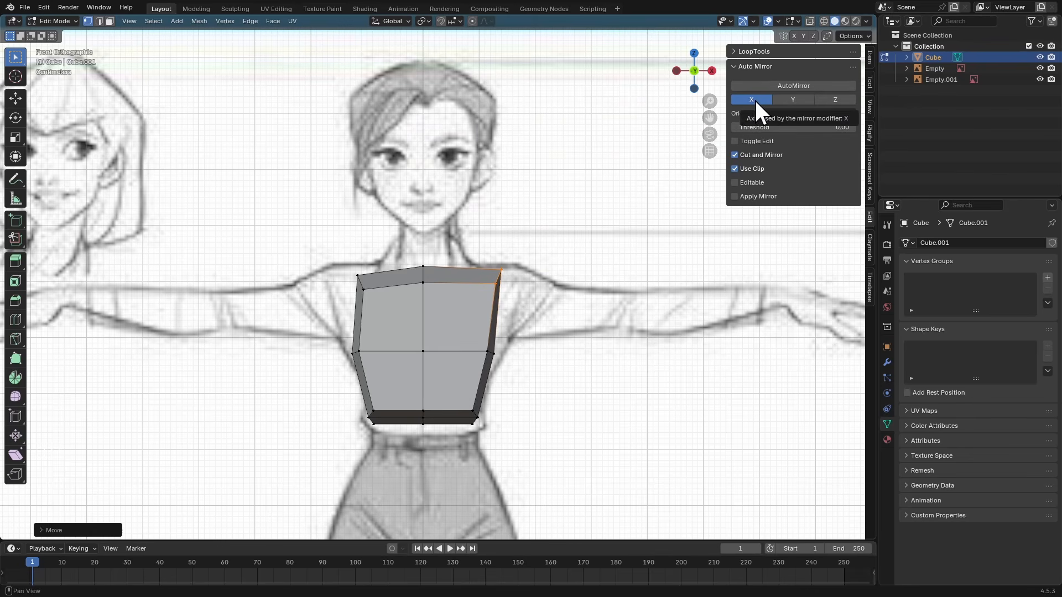
Apply AutoMirror to the torso block on the X axis with positive orientation, keeping Cut and Mirror and Use Clip on
left_click(791, 85)
middle_click_drag(529, 297, 467, 314, "ctrl")
middle_click_drag(467, 314, 457, 258, "shift")
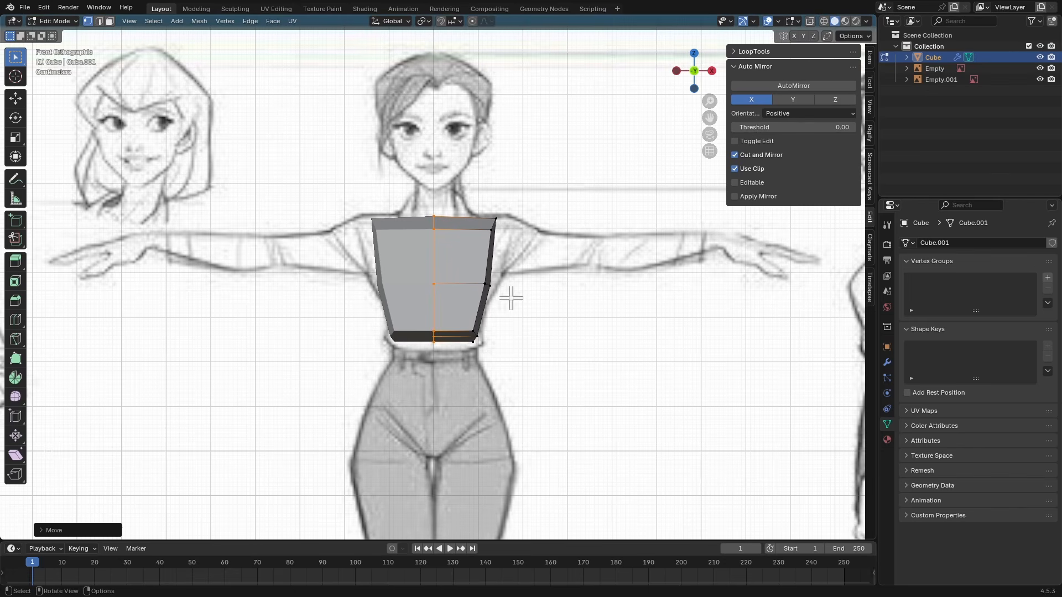
Select the torso's bottom vertices and extrude them about 0.107 m downward in side view to start the waist
middle_click_drag(523, 290, 486, 317, "alt")
key("alt+z")
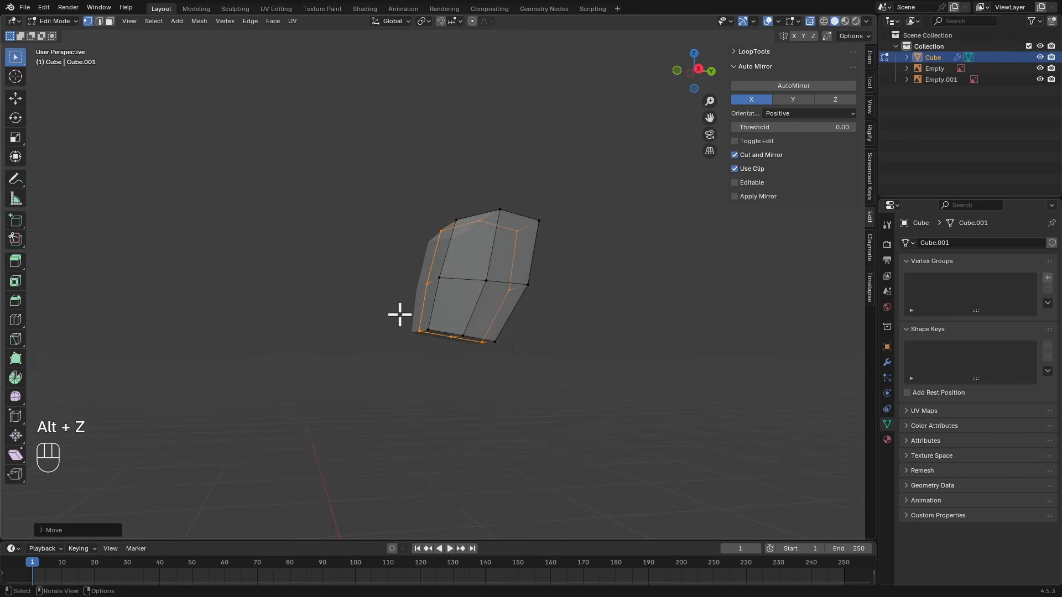
left_click_drag(399, 315, 528, 371)
key("alt+z")
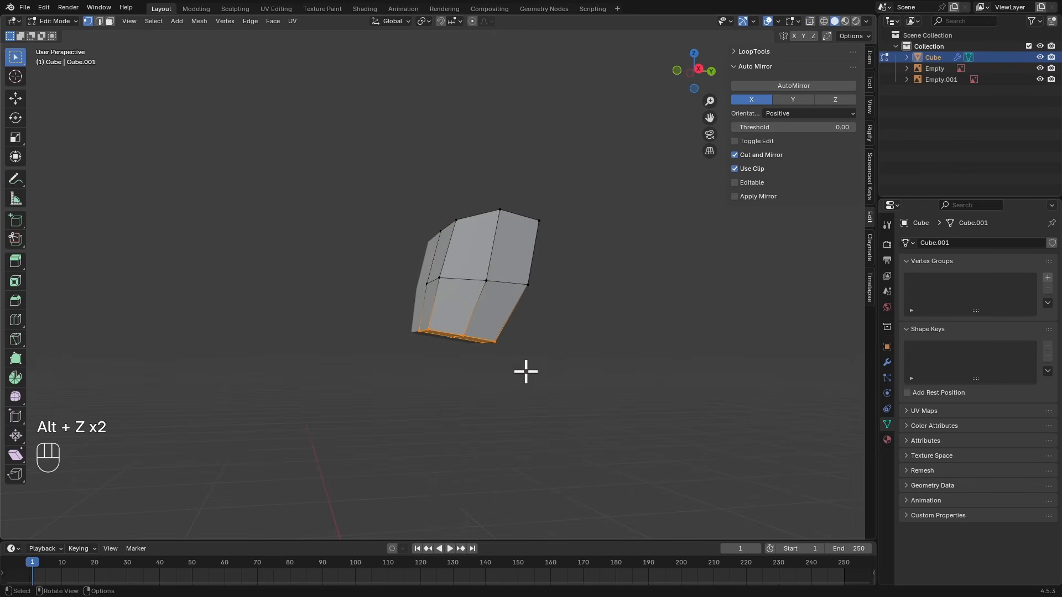
key("KP_3")
middle_click_drag(491, 319, 470, 286, "ctrl")
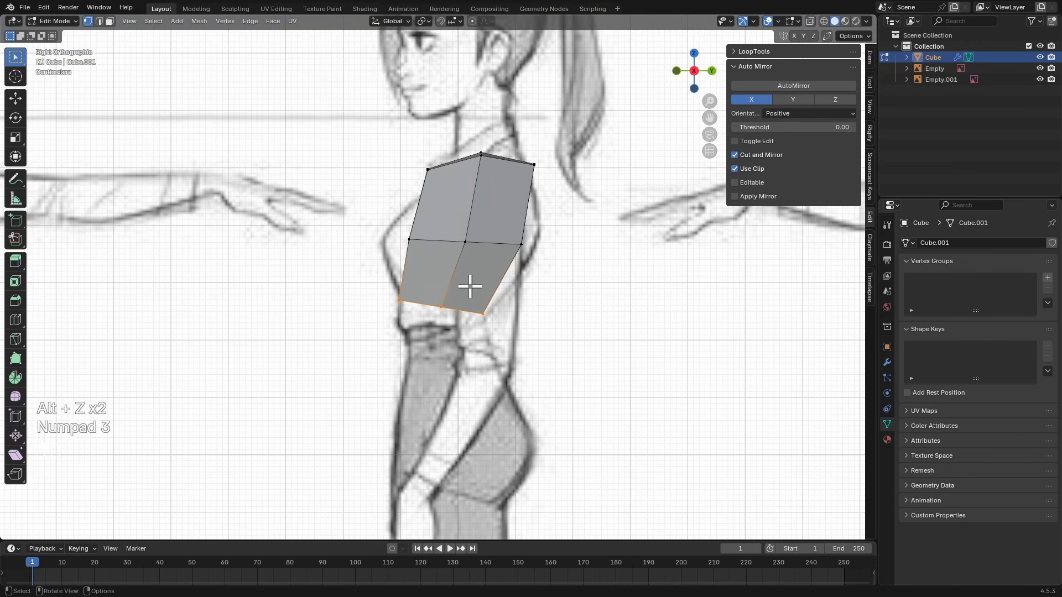
key("e")
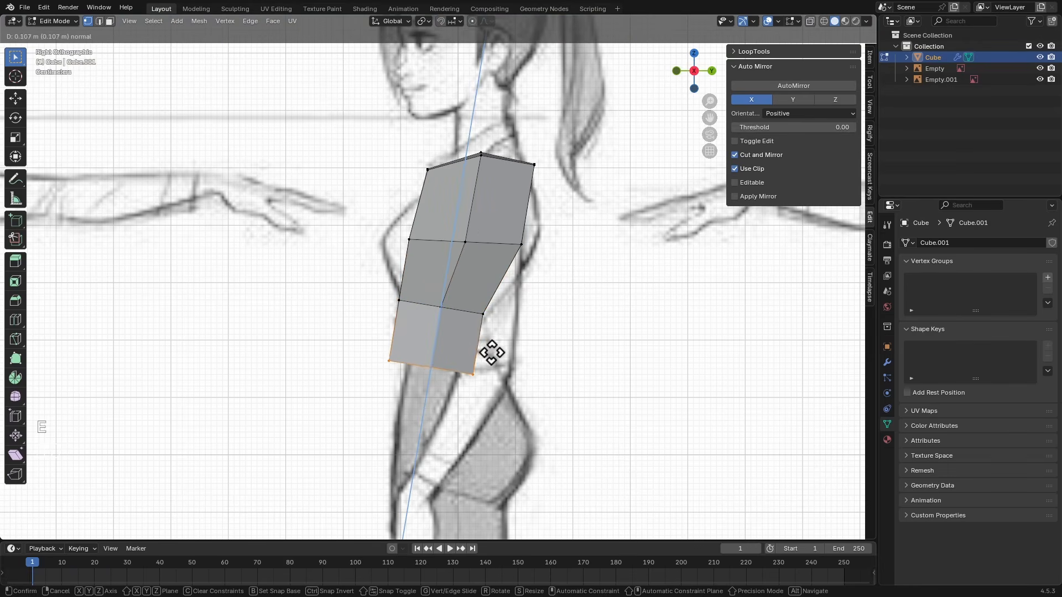
left_click(491, 352)
Move and rotate the extruded bottom ring so it tilts up toward the back along the side reference
key("g")
left_click(489, 357)
key("r")
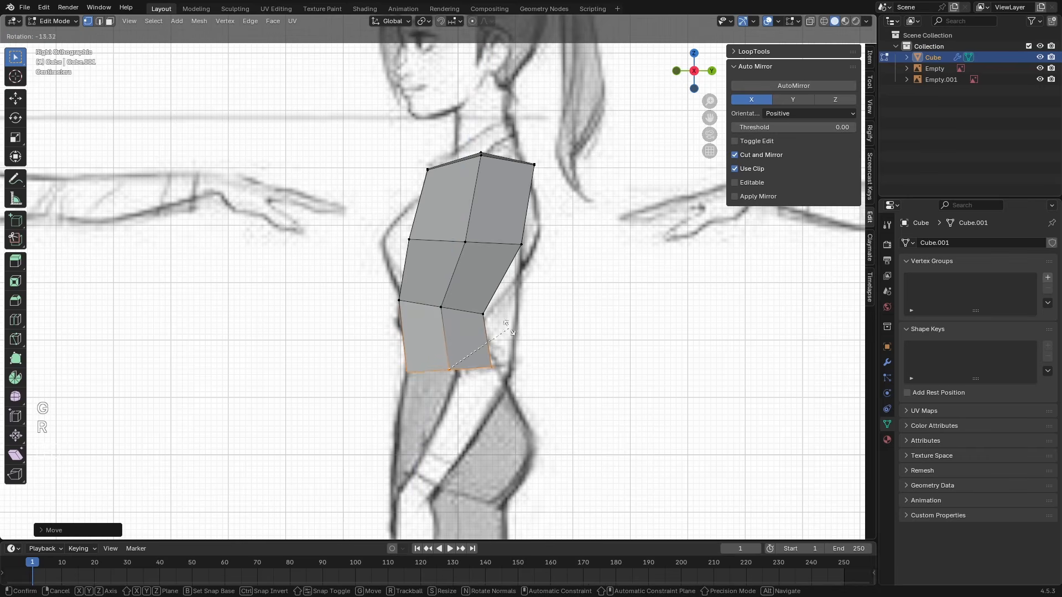
left_click(501, 319)
key("g")
left_click(499, 321)
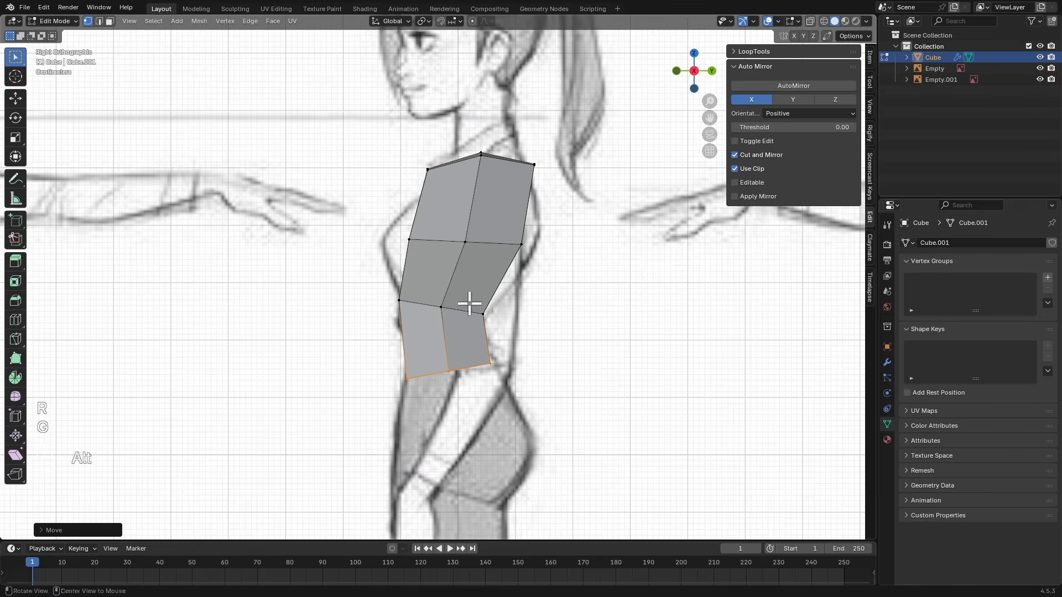
In side view, lower the bottom ring further toward the hips and rotate it about -4 degrees to match the profile
middle_click_drag(469, 304, 560, 322, "alt")
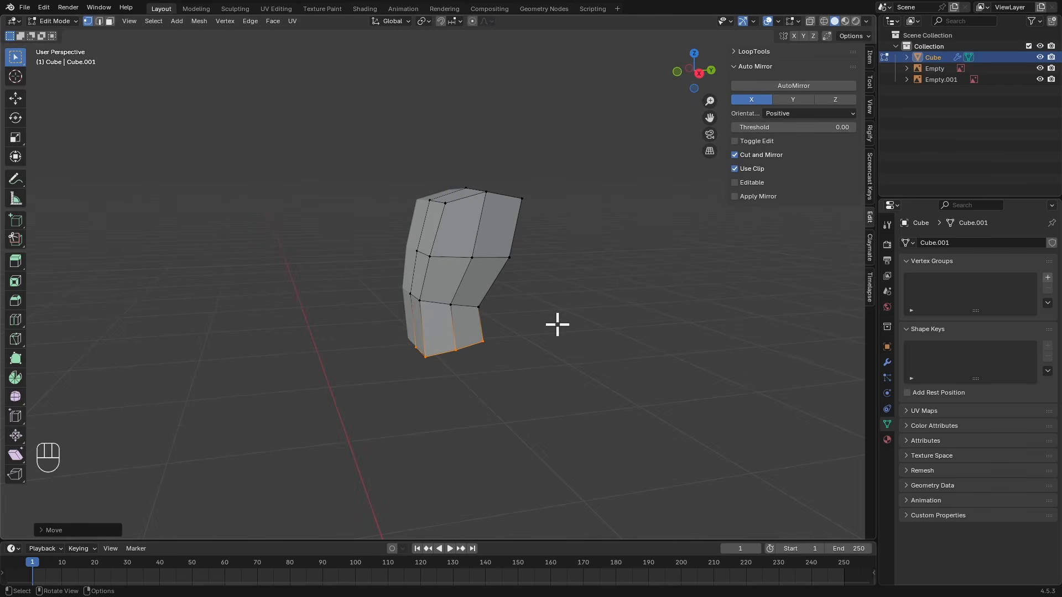
key("KP_1")
key("KP_3")
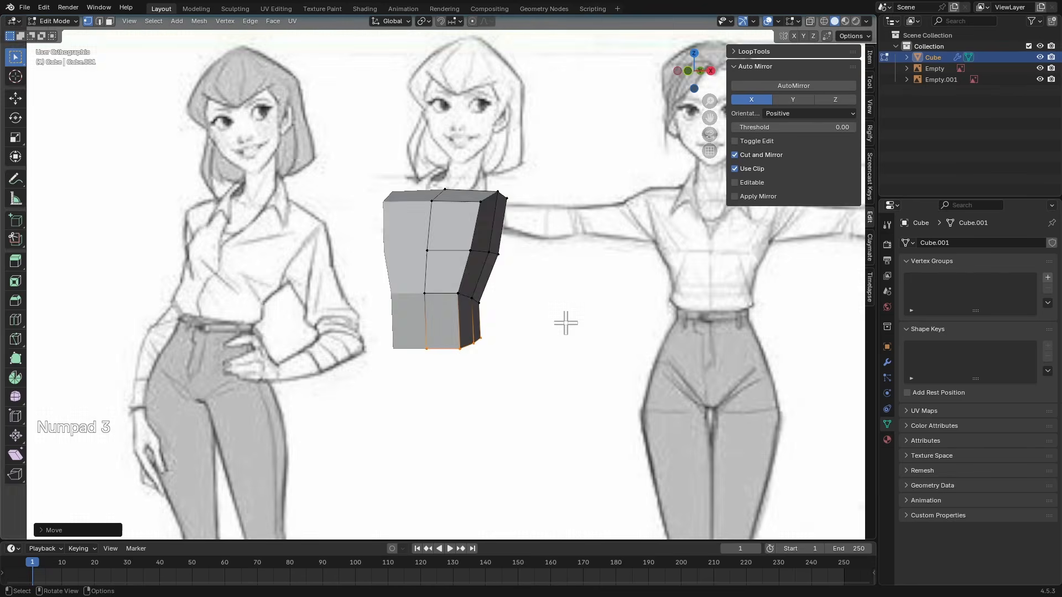
middle_click_drag(515, 343, 492, 287, "shift")
scroll(493, 287, "up", 2)
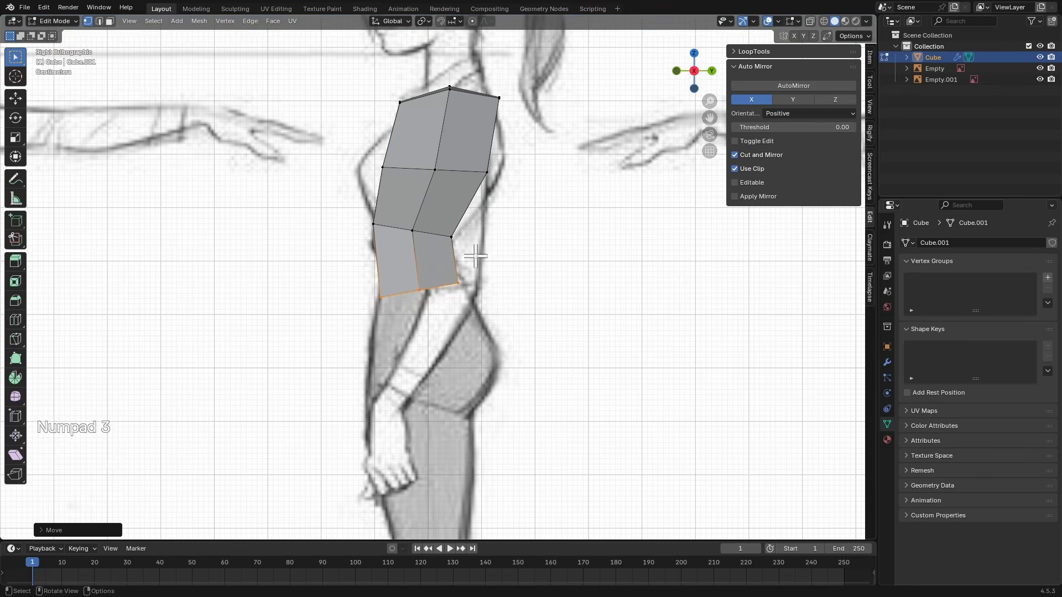
key("g")
left_click(489, 324, "shift")
key("r")
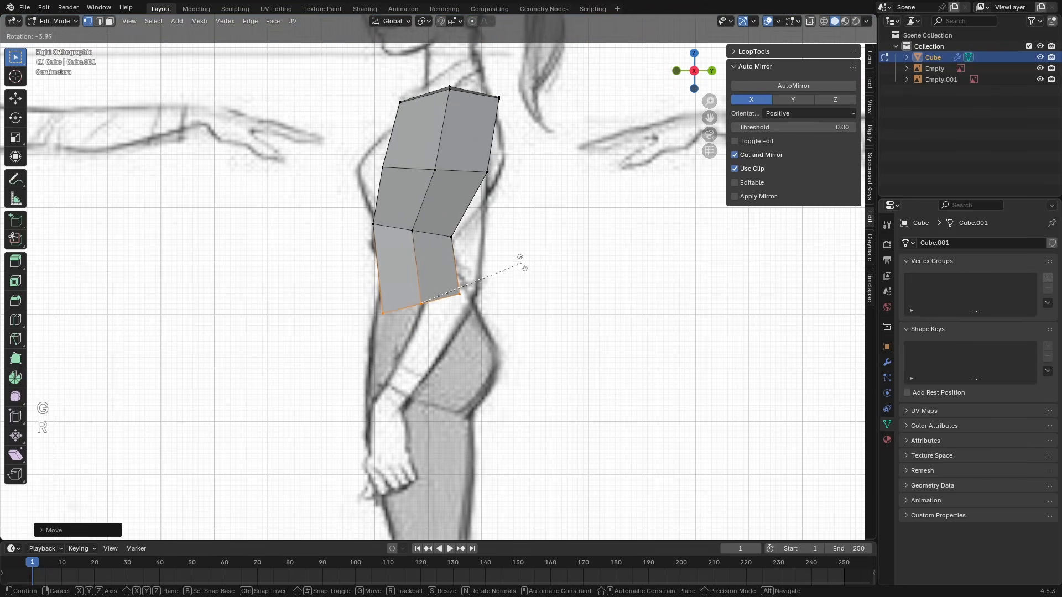
left_click(520, 265)
key("g")
left_click(522, 266, "shift")
In front view, move the bottom ring's outer vertices about 0.034 m outward along X to the hip outline
key("KP_1")
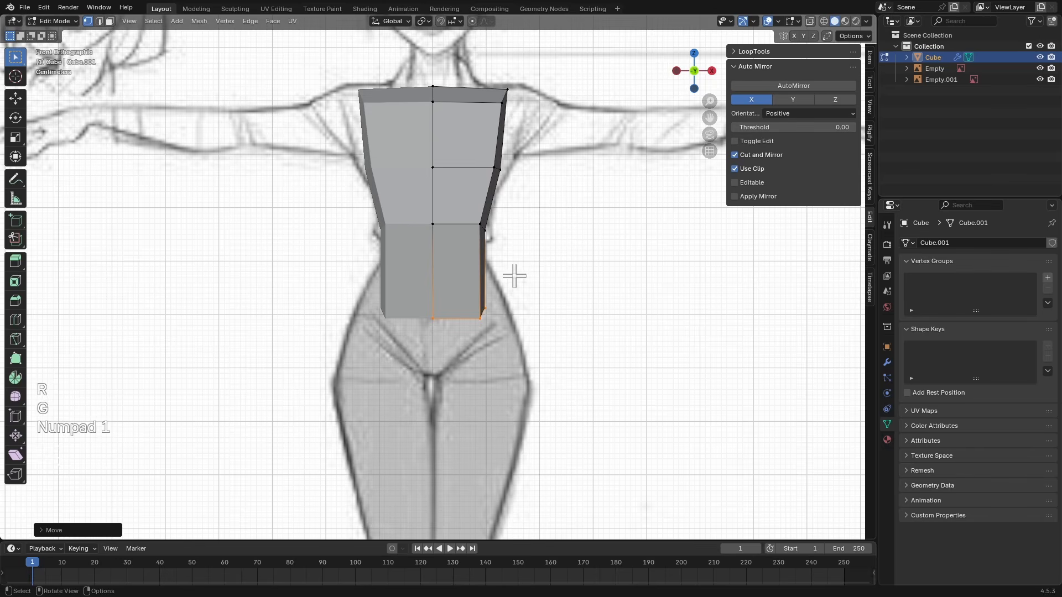
key("g")
left_click(513, 276)
key("alt+z")
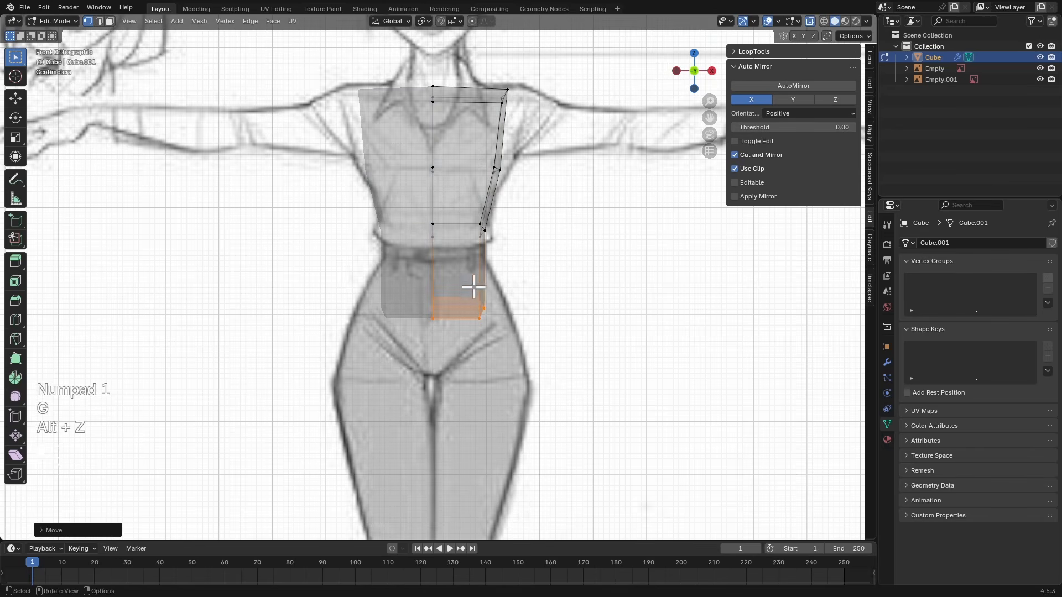
key("alt+z")
key("g")
key("x")
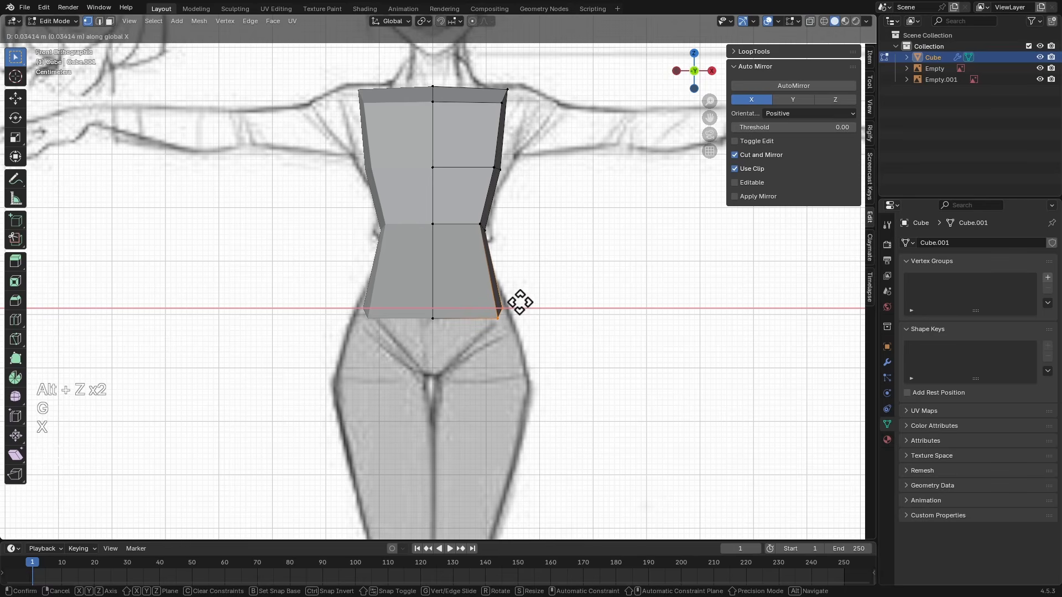
left_click(516, 300)
Add a loop cut across the section between waist and hips and move its outer vertices about 0.01 m inward along X
key("ctrl+r")
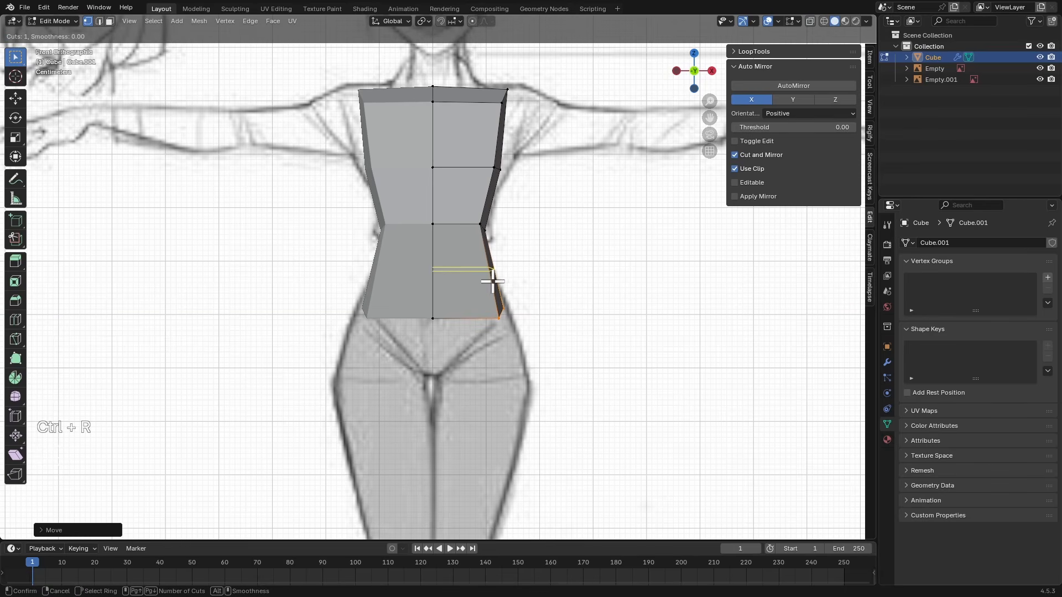
key("Escape")
key("alt+z")
scroll(486, 251, "up", 1)
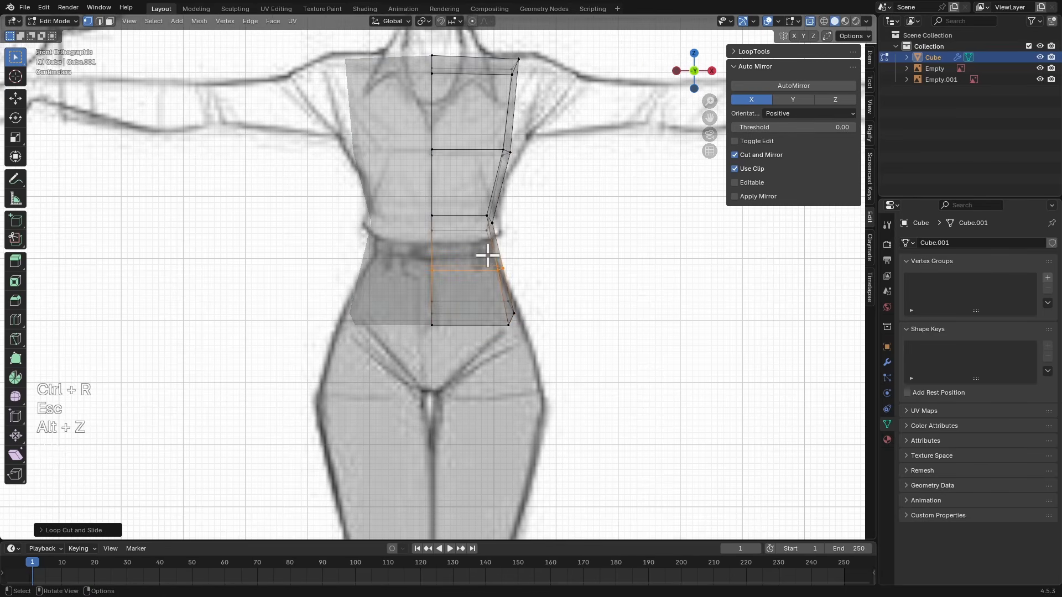
key("alt+z")
key("g")
key("x")
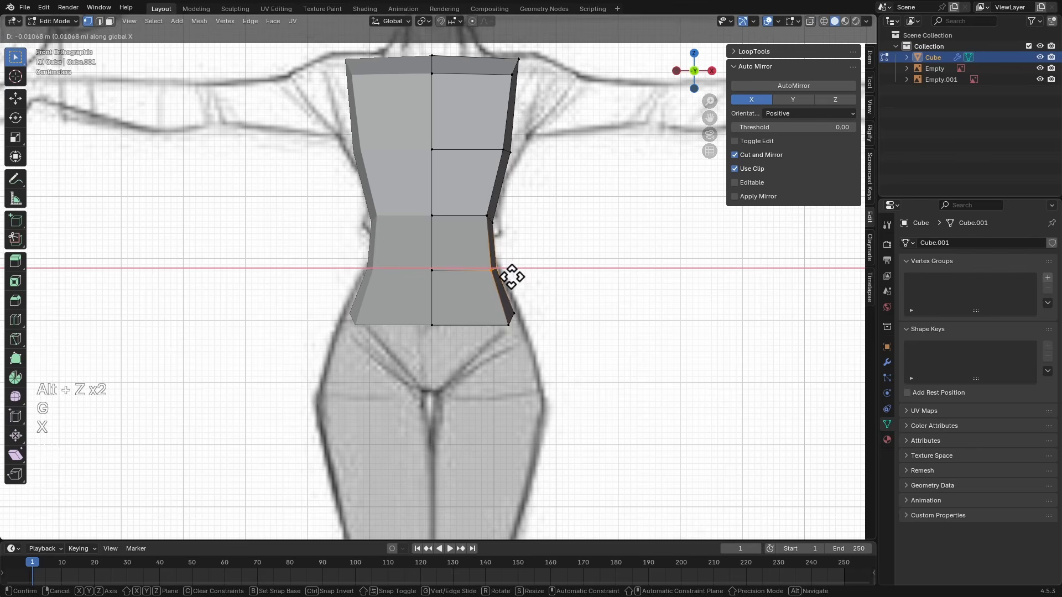
left_click(512, 276)
Select the two faces on the torso's underside and extrude them downward in side view
left_click_drag(515, 247, 432, 286, "alt")
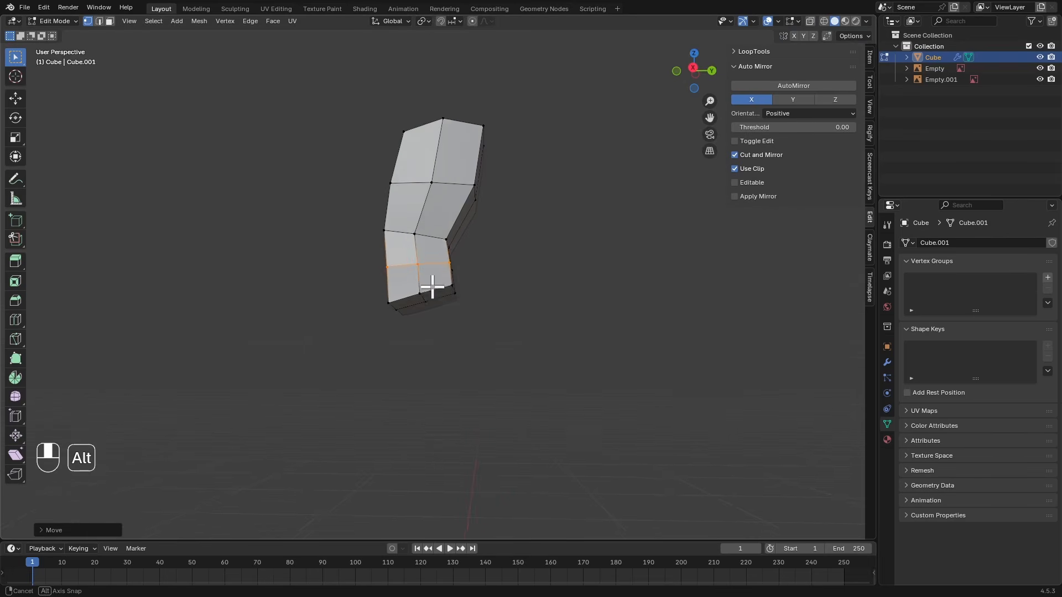
key("3")
middle_click_drag(441, 310, 428, 293, "ctrl+alt")
middle_click_drag(429, 293, 410, 277, "alt")
left_click(400, 294, "shift")
left_click(430, 287, "shift")
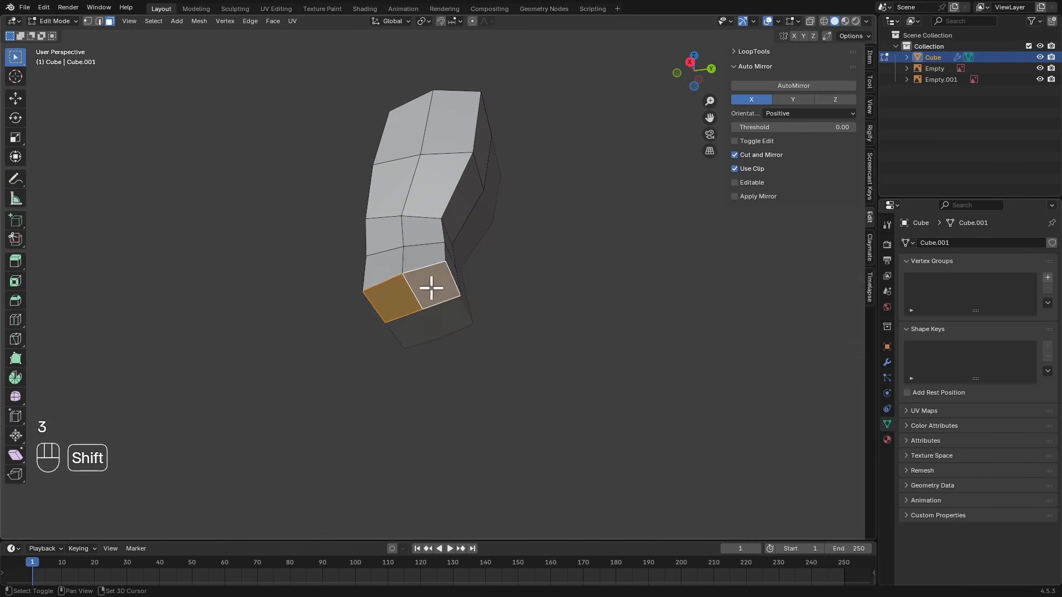
key("KP_3")
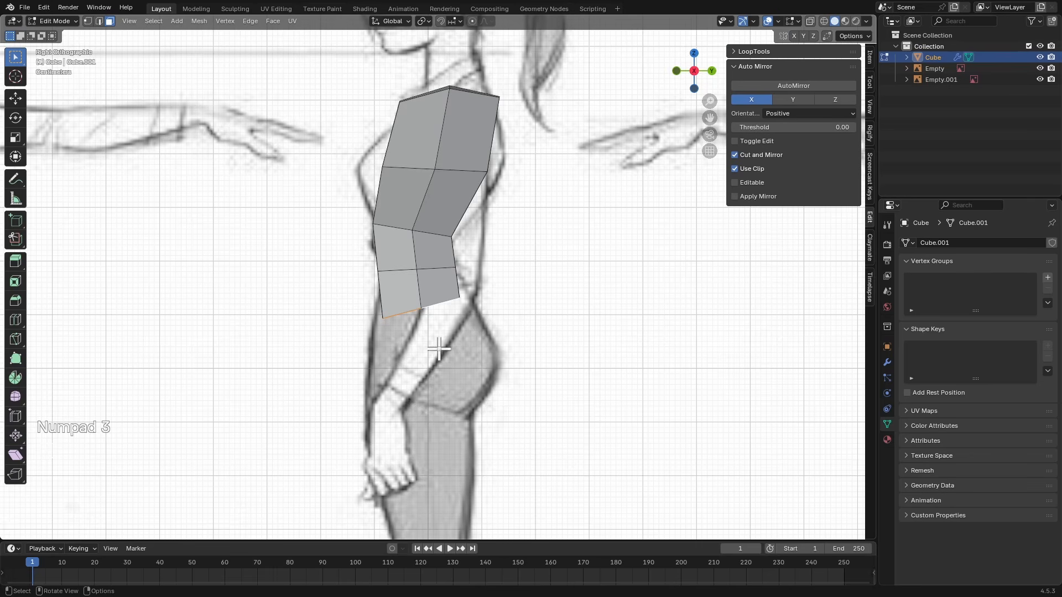
middle_click_drag(475, 313, 446, 275, "shift")
key("e")
left_click(440, 334)
Move the extruded bottom back toward the buttocks, rotate it to the slope of the side reference, and shift it about 0.024 m further back
key("g")
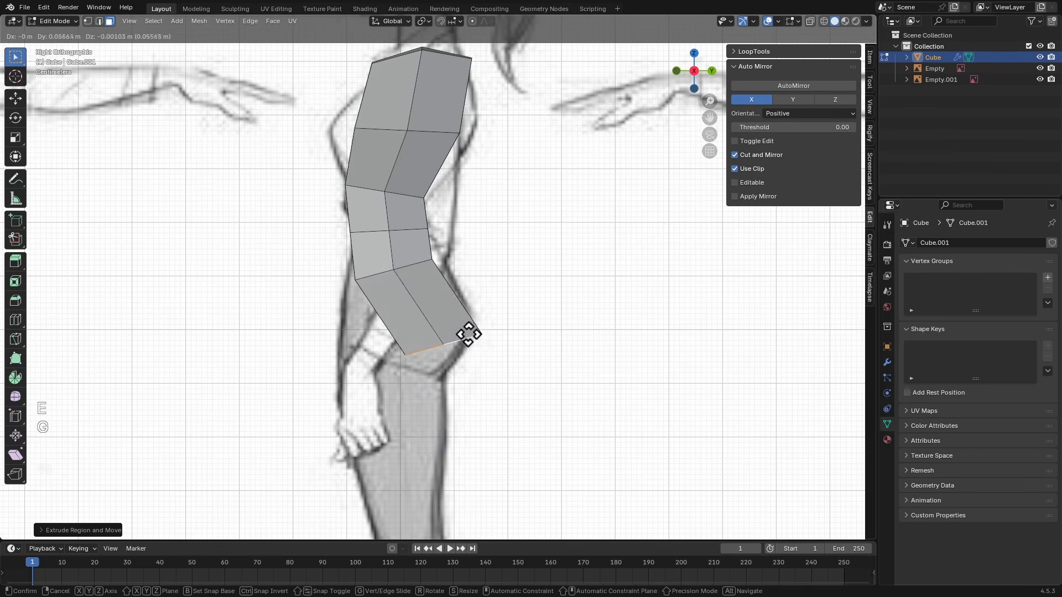
left_click(476, 329)
key("r")
left_click(458, 285)
key("g")
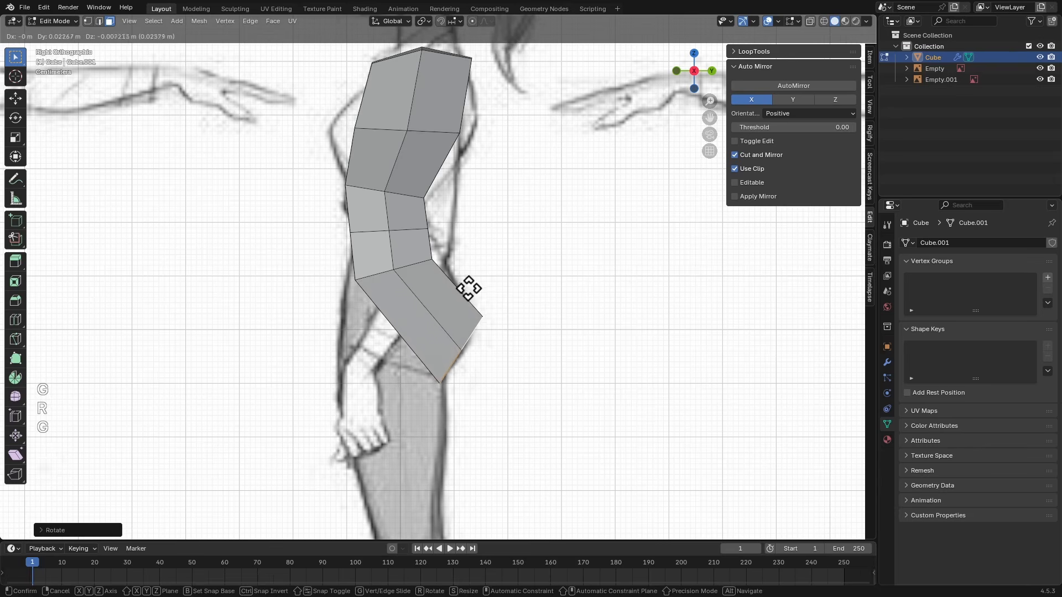
left_click(467, 289)
In side view, reposition the back and middle vertices of the bottom ring to follow the buttock outline
key("alt+z")
key("1")
left_click_drag(500, 324, 480, 353)
key("g")
left_click(506, 314)
key("g")
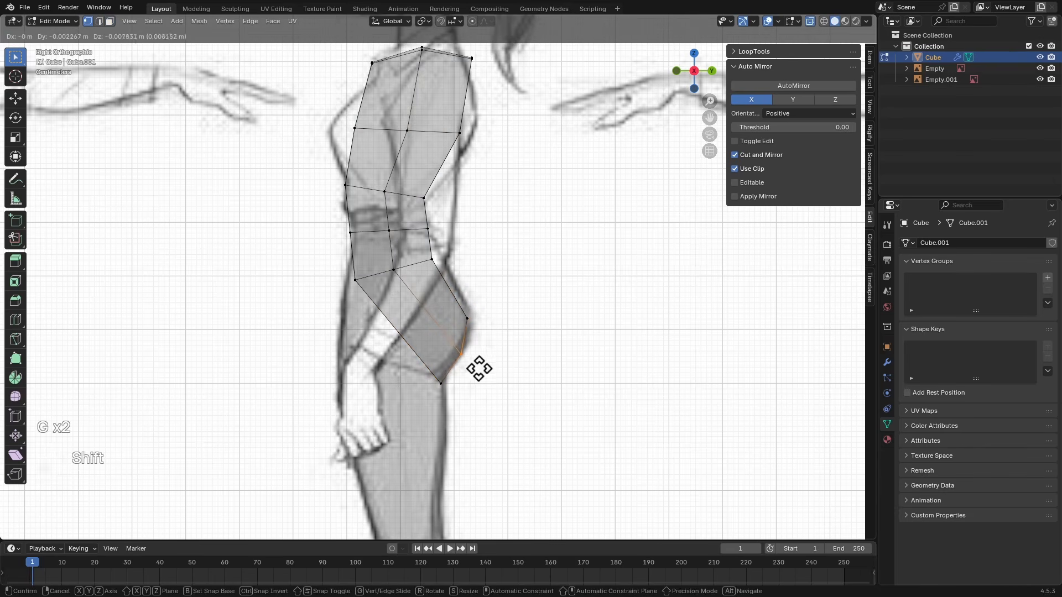
left_click(477, 368)
key("g")
left_click(490, 334)
key("alt+z")
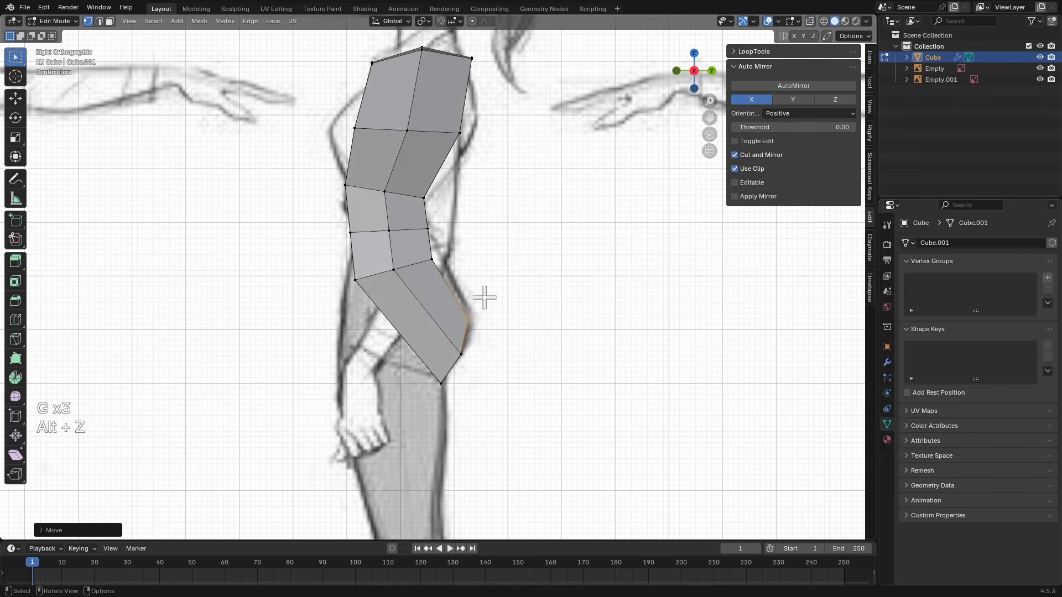
Move the outer edges of the bottom hip section outward along X
scroll(492, 299, "down", 3)
middle_click_drag(493, 299, 414, 329)
left_click_drag(413, 329, 487, 303, "alt")
key("2")
key("g")
key("y")
key("Escape")
key("g")
key("x")
left_click(416, 391)
Add a centred vertical loop cut through the mirrored half and slide its lowest front edge toward the centreline
key("ctrl+r")
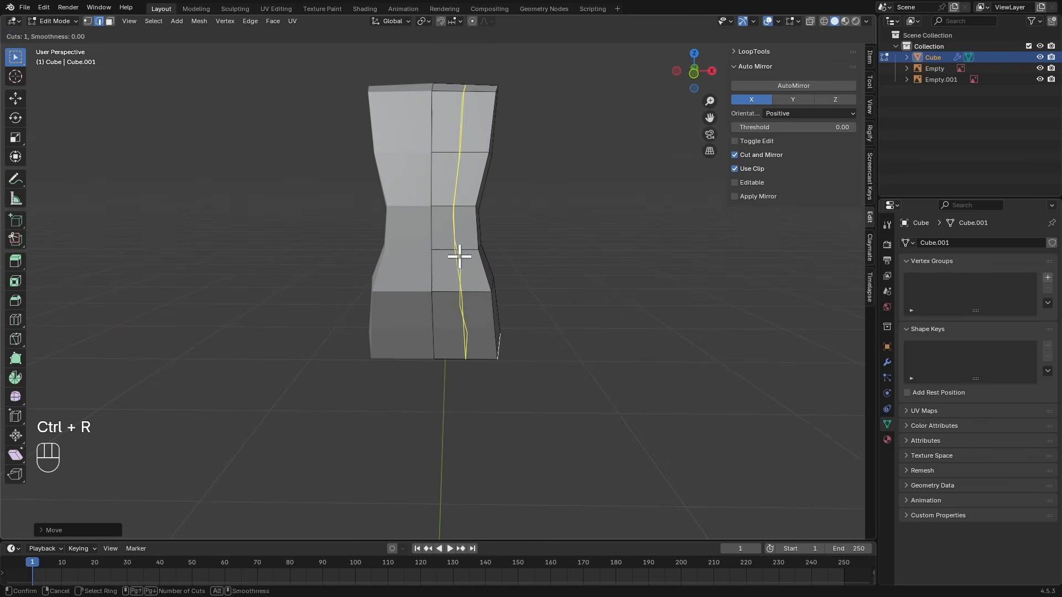
left_click(451, 255)
key("Escape")
left_click_drag(450, 256, 439, 309, "alt")
key("2")
key("g")
key("g")
left_click(456, 321)
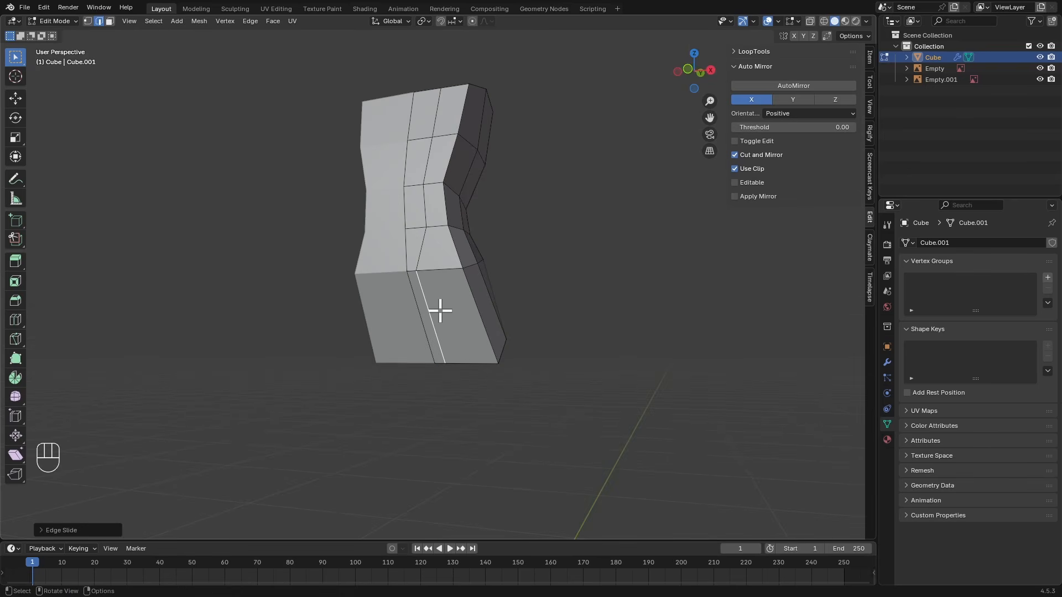
Slide the vertical loop's front vertex at the lower belly toward the centreline
middle_click_drag(440, 311, 453, 382, "shift")
middle_click_drag(443, 332, 471, 368, "alt")
key("1")
left_click(460, 346)
key("g")
key("g")
left_click(475, 358)
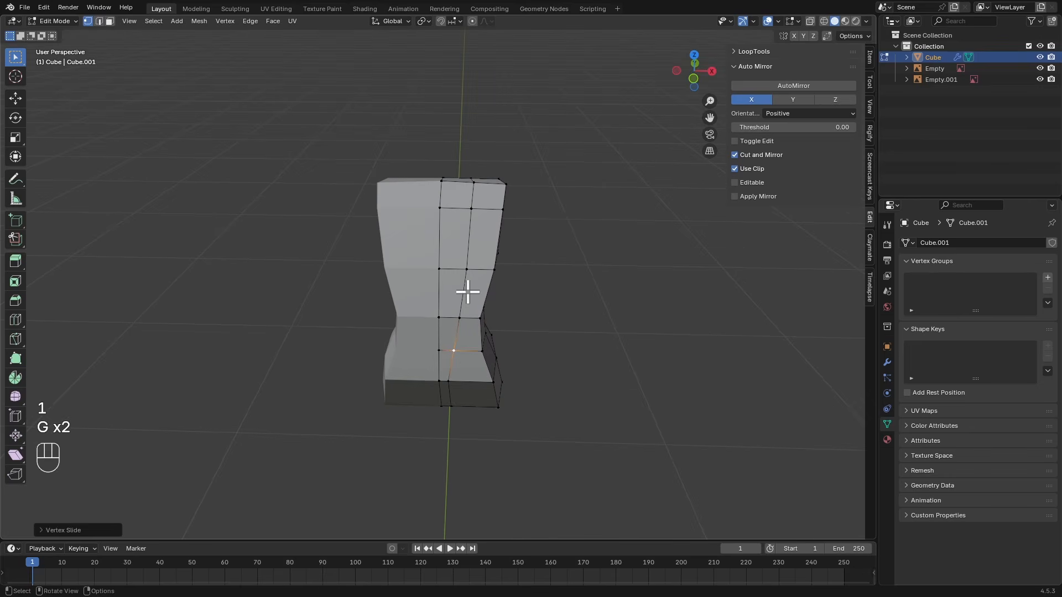
Slide the vertical loop's chest and upper front edges toward the centreline
key("2")
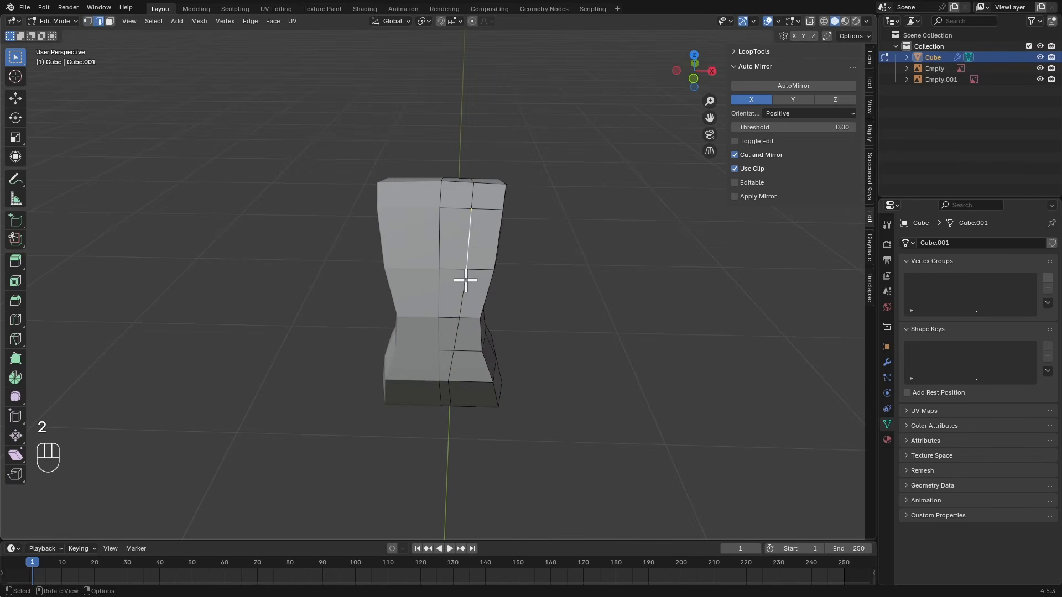
key("g")
key("g")
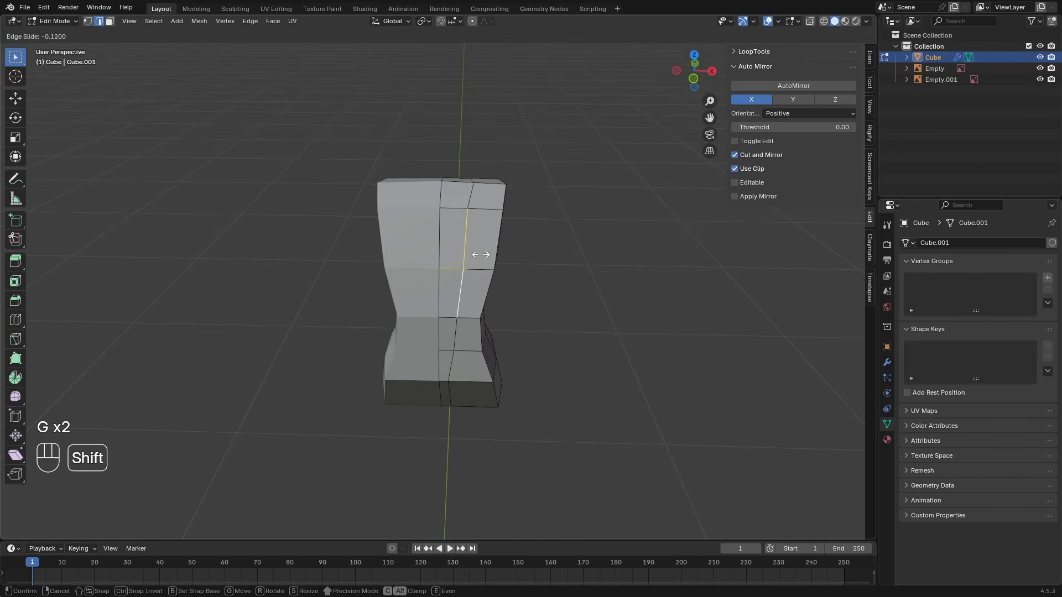
left_click(480, 255)
middle_click_drag(507, 213, 476, 227, "alt")
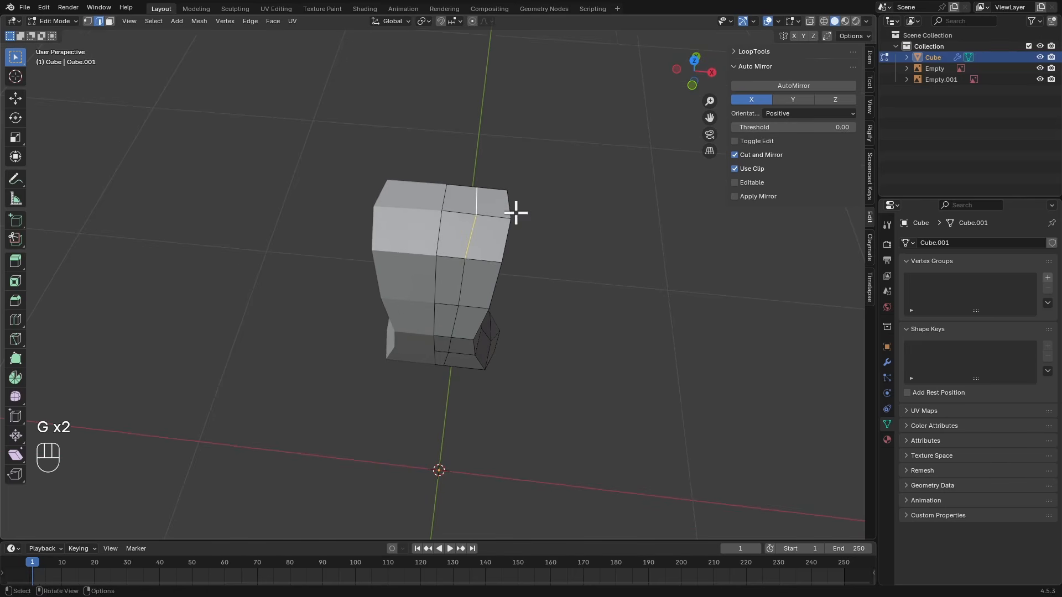
key("g")
key("g")
left_click(450, 226)
key("a")
key("a")
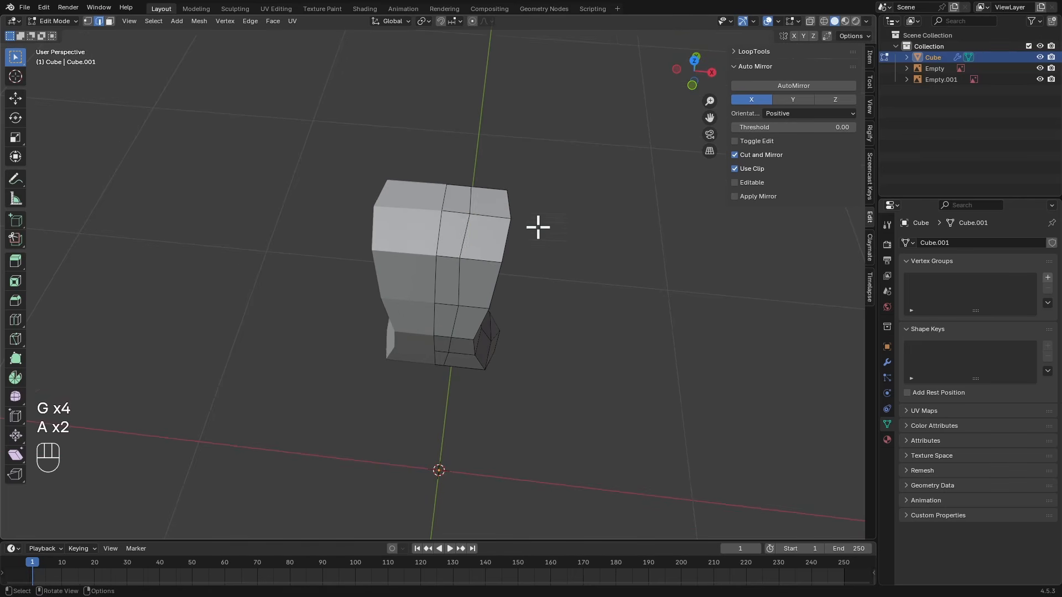
Move the upper back's centre edges and the lower-back centre vertex along Y to form a spine groove
middle_click_drag(538, 225, 451, 225, "alt")
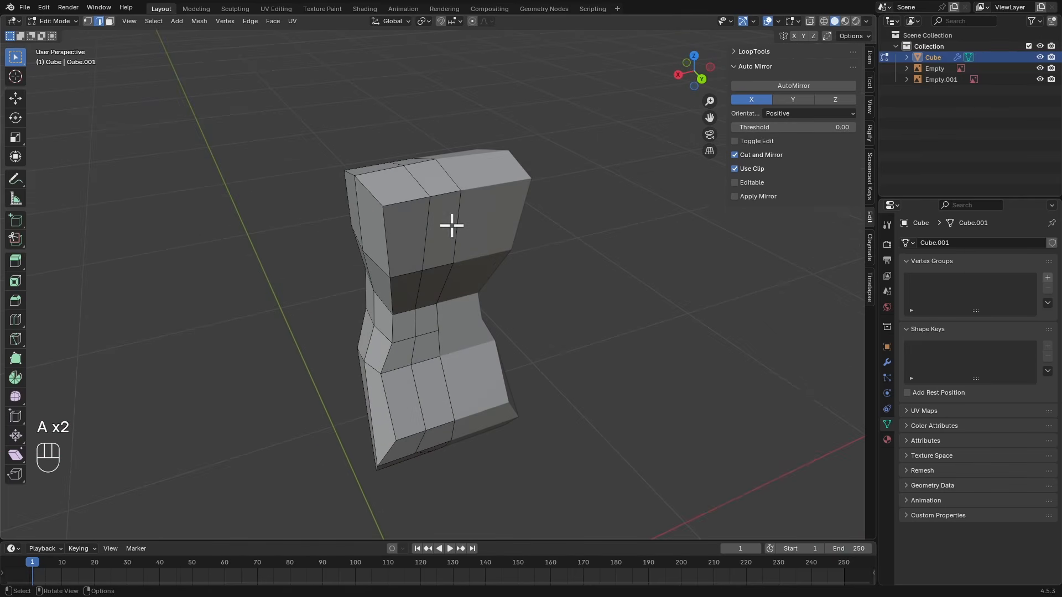
mouse_move(470, 284)
middle_mouse_down("alt")
mouse_move(471, 268)
mouse_move(460, 282)
mouse_move(458, 272)
middle_mouse_up("alt")
mouse_move(459, 262)
middle_mouse_down("alt")
mouse_move(478, 251)
mouse_move(499, 269)
mouse_move(465, 217)
mouse_move(479, 246)
mouse_move(459, 258)
middle_mouse_up("alt")
key("g")
key("y")
left_click(455, 259)
left_click_drag(454, 260, 466, 294, "alt")
key("1")
left_click(434, 289)
key("g")
key("y")
left_click(458, 297)
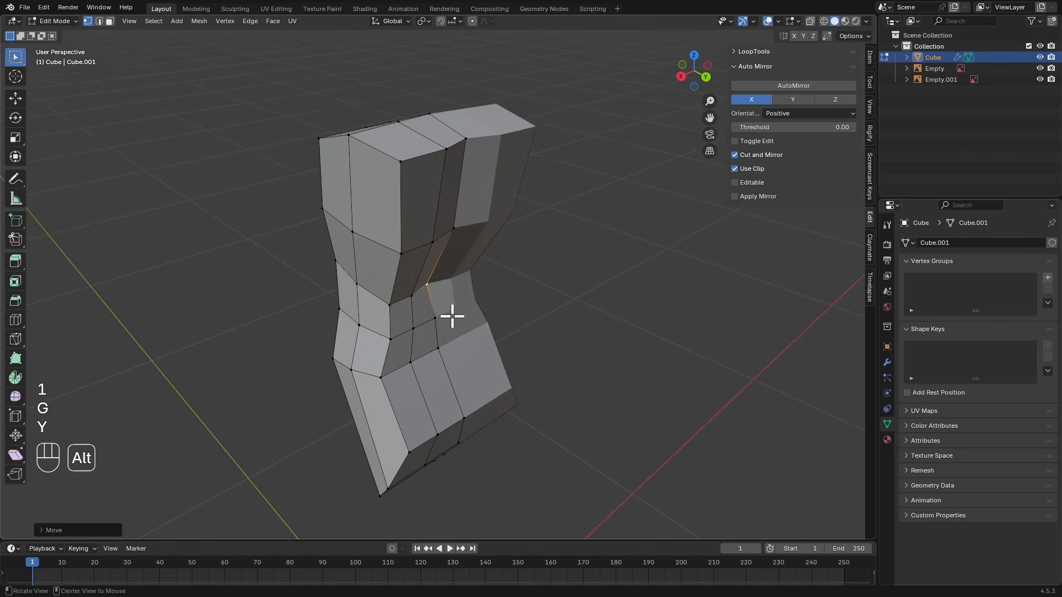
Shift the lower-back and buttock centre edges, plus the bottom centre vertex, along Y to form the buttock crease
key("2")
middle_click_drag(451, 315, 340, 352, "alt")
left_click(442, 340)
key("g")
key("y")
left_click(455, 367)
key("g")
key("y")
left_click(438, 343)
key("1")
key("g")
key("y")
left_click(446, 379)
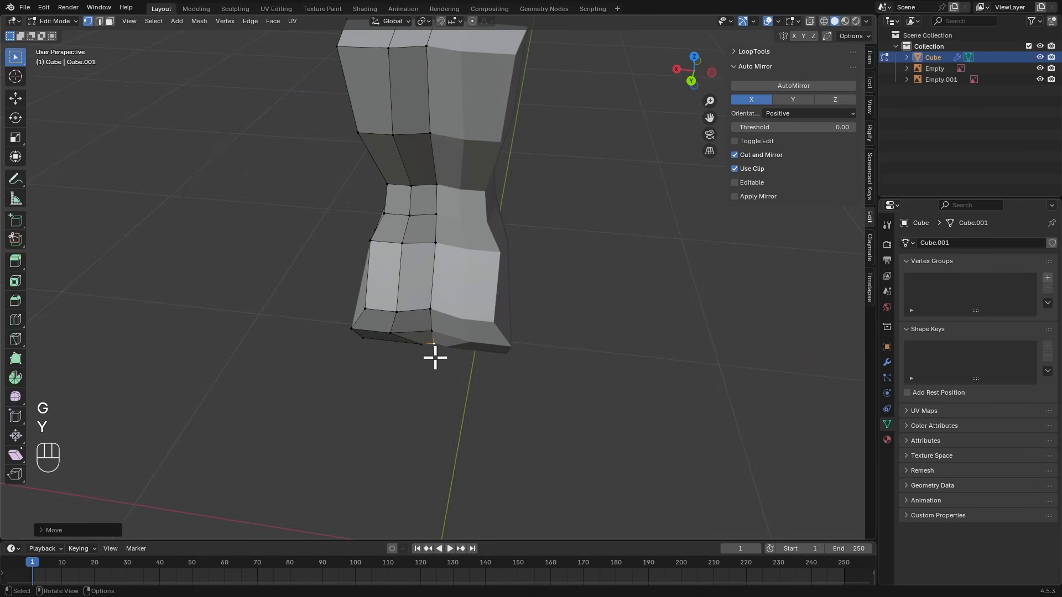
Annotate a rounded curve beneath one buttock to mark its intended lower contour
left_click(18, 180)
mouse_move(350, 331)
left_mouse_down()
mouse_move(378, 364)
mouse_move(424, 358)
left_mouse_up()
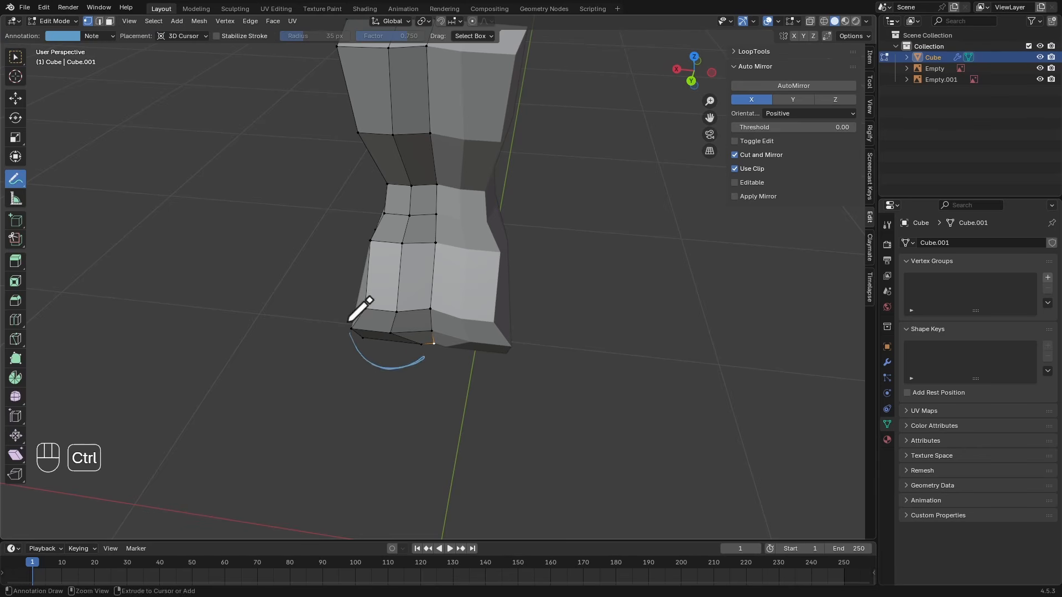
key("w")
Lower the bottom edge beneath the buttock and move the middle vertex of its lower back rim toward the crease
mouse_move(367, 367)
middle_mouse_down("alt")
mouse_move(375, 330)
mouse_move(388, 374)
middle_mouse_up("alt")
key("2")
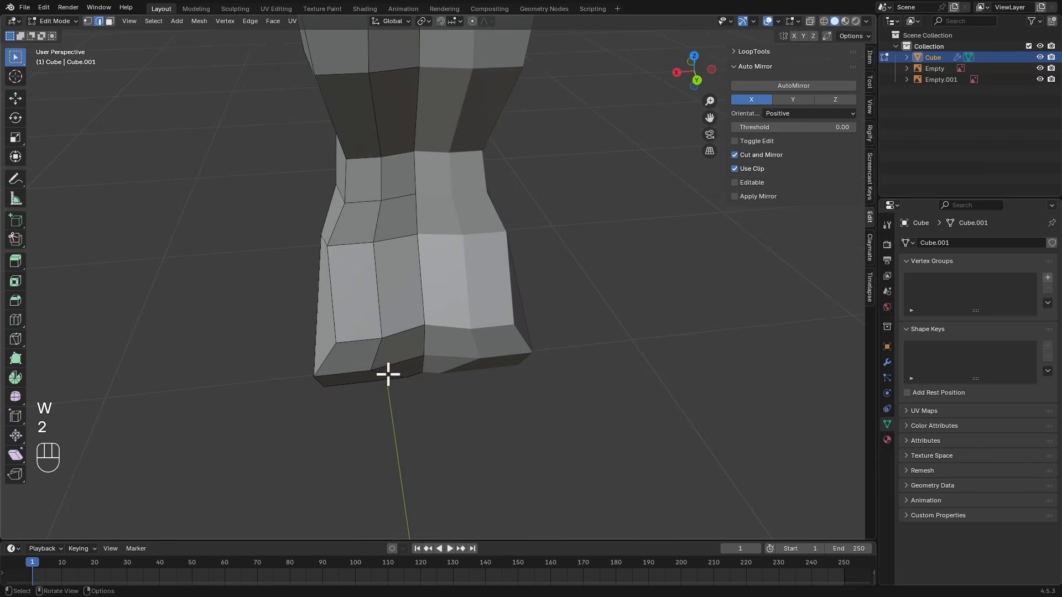
left_click_drag(393, 378, 386, 385, "alt")
key("g")
left_click(380, 433, "shift")
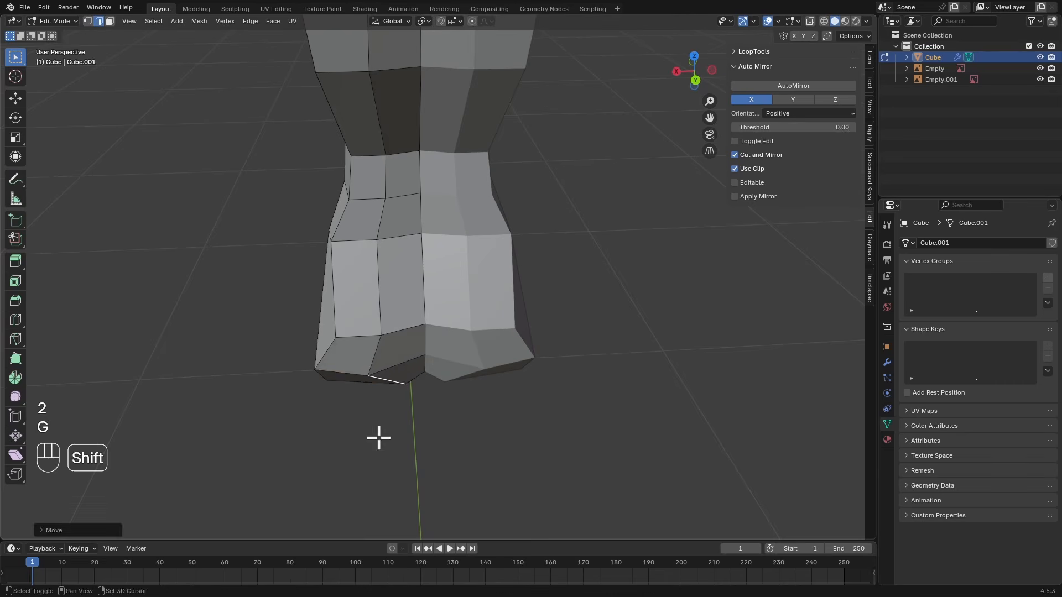
key("1")
left_click(372, 375)
key("g")
left_click(395, 372)
Reposition the two middle vertices under the buttock to round its lower contour
left_click(410, 395)
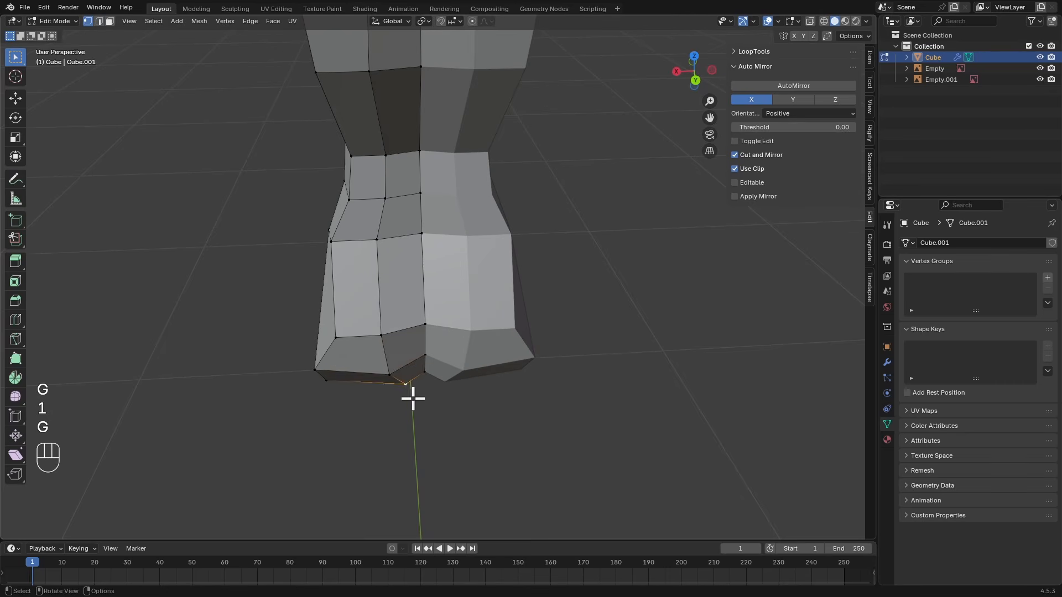
left_click_drag(416, 400, 422, 397, "alt")
key("g")
left_click(411, 404)
left_click(390, 372)
key("g")
left_click(392, 374, "shift")
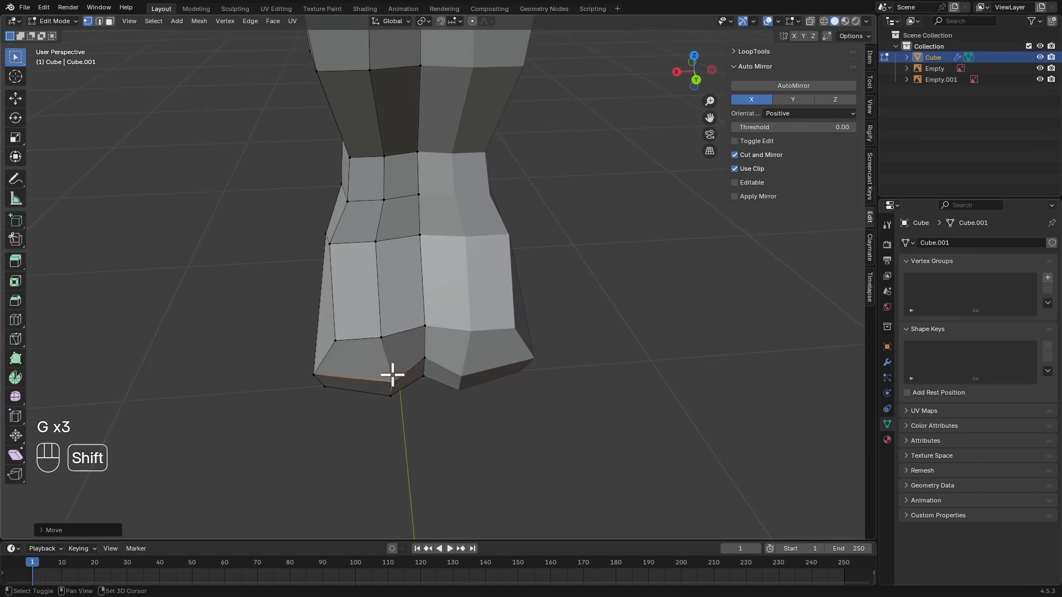
Adjust the buttock's outer and middle back vertices and the lower outer corner vertex to round the form
left_click(346, 338)
key("g")
left_click(348, 345, "shift")
left_click(393, 337)
key("g")
left_click(396, 359, "shift")
left_click_drag(381, 373, 361, 334, "alt")
left_click(327, 385)
key("g")
left_click(332, 381)
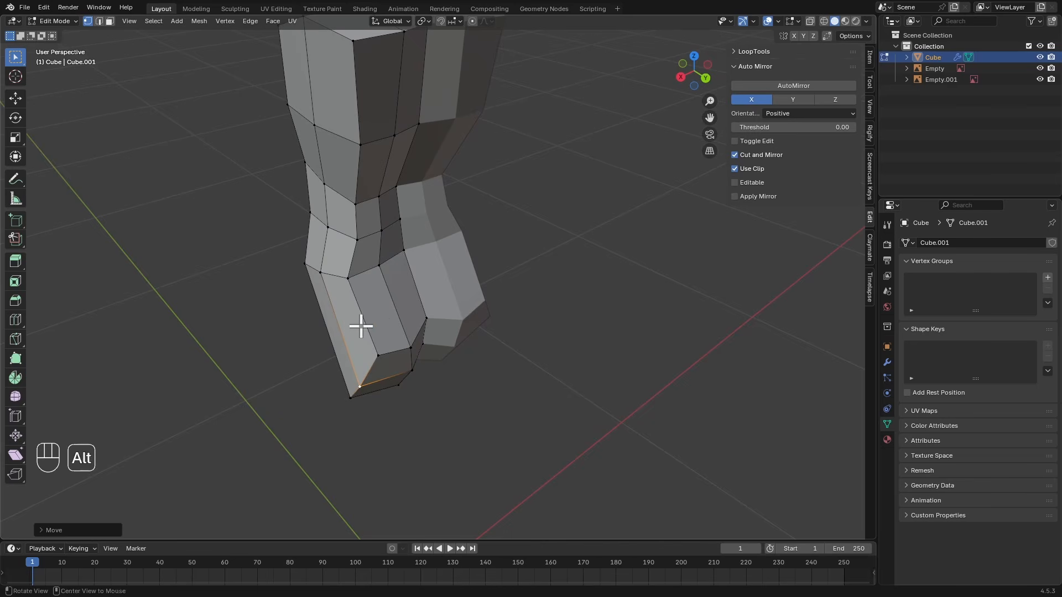
Add a centred loop cut around the hip section and move its outer side edge about 0.014 m outward along X
left_click_drag(361, 327, 367, 308, "alt")
key("ctrl+r")
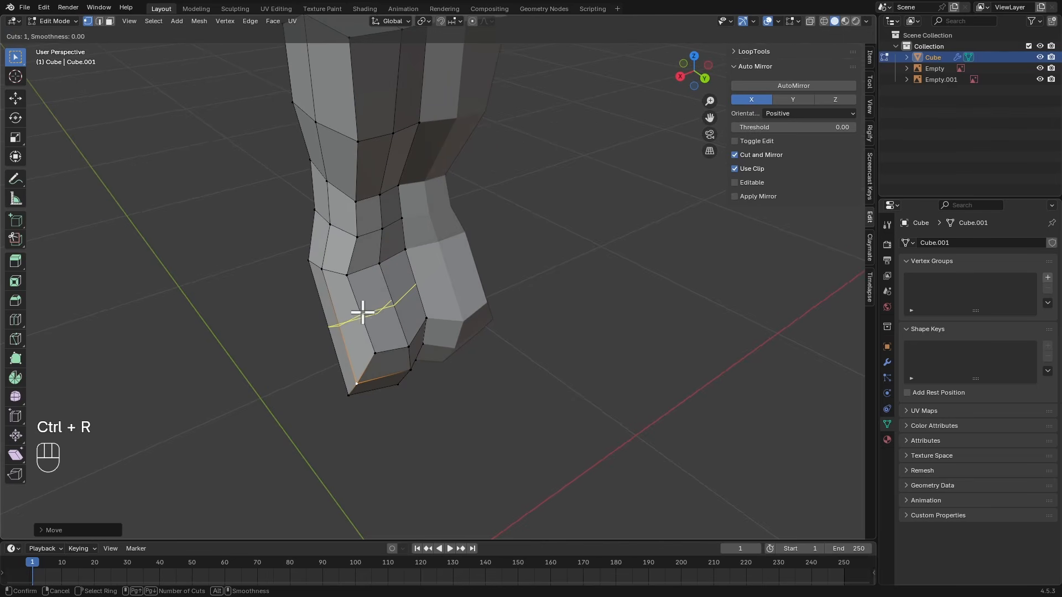
key("Escape")
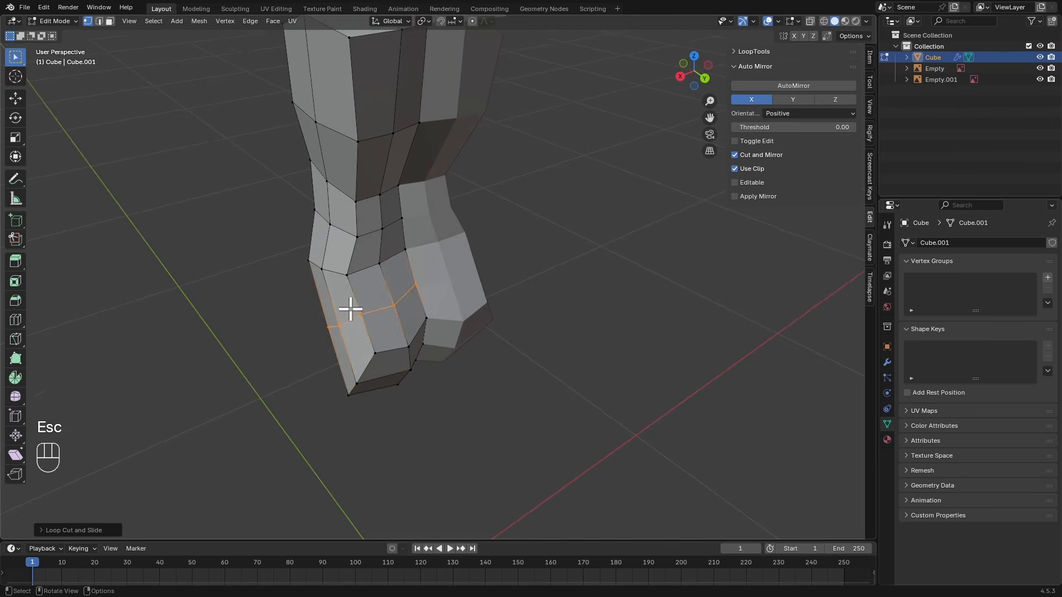
left_click_drag(351, 308, 552, 324, "alt")
key("2")
left_click(457, 372, "shift")
key("g")
key("x")
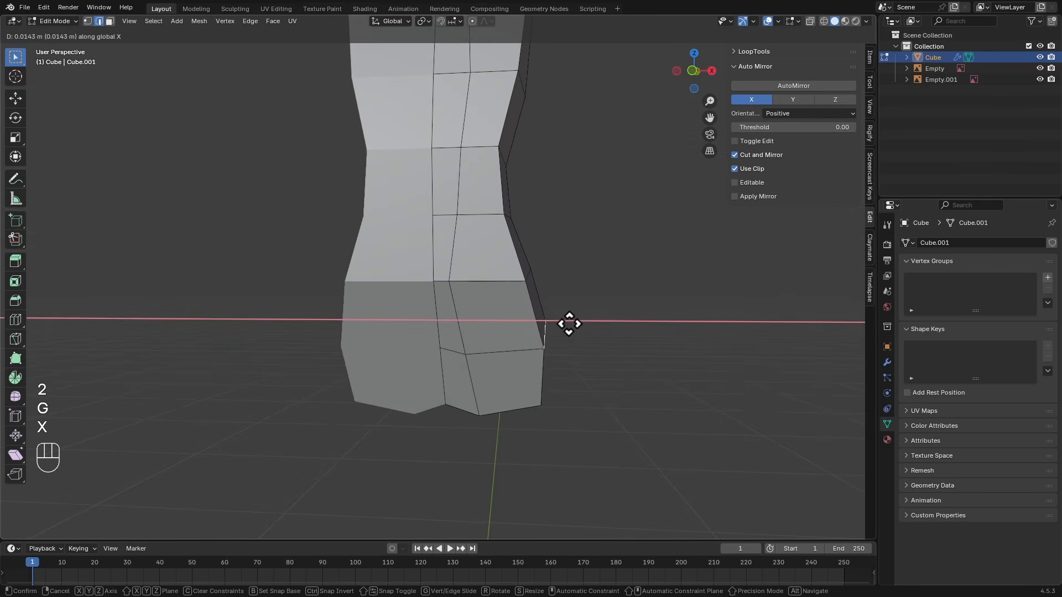
Move the front centre edge at the top of the pelvis about 0.017 m down along Z
middle_click_drag(574, 313, 405, 337, "alt")
left_click_drag(396, 300, 396, 299)
key("g")
key("z")
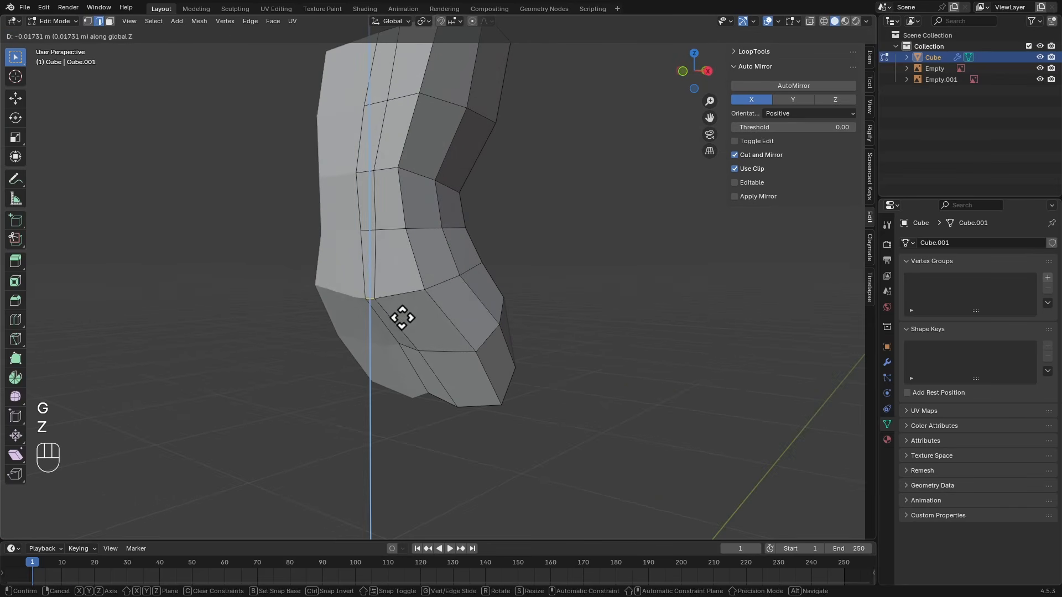
left_click(404, 322)
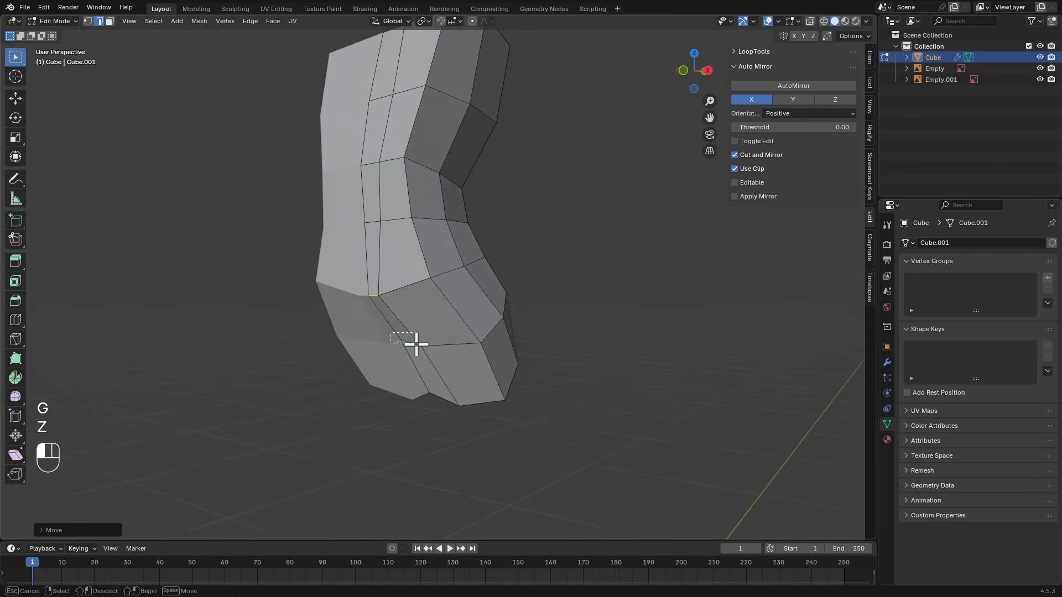
Rotate the front centre edge of the new hip loop and reposition it along Z
middle_click_drag(414, 344, 479, 324)
key("r")
left_click(479, 301)
left_click_drag(477, 304, 444, 330, "alt")
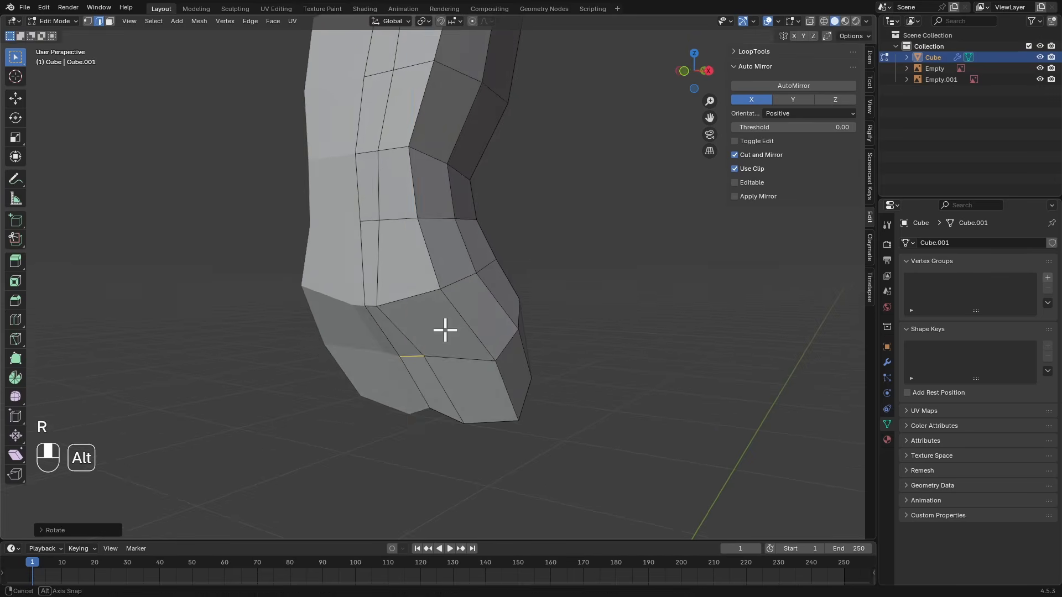
key("g")
key("z")
left_click(427, 395)
Slide the vertical loop's two lowest front vertices toward the centreline to narrow the crotch strip
key("1")
left_click_drag(429, 380, 483, 363, "alt")
key("g")
key("g")
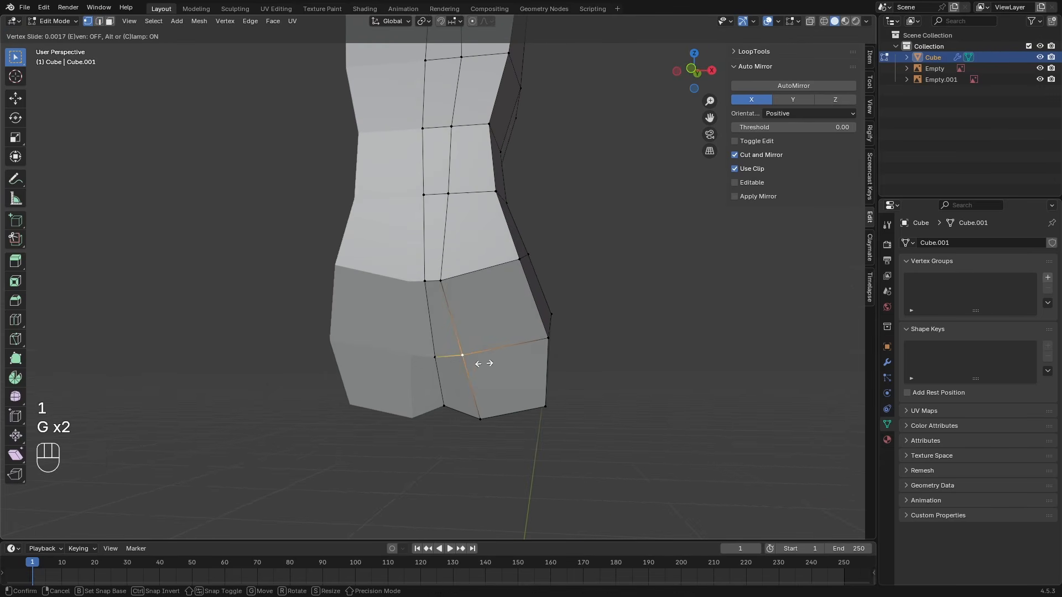
left_click(472, 370)
left_click(476, 418)
key("g")
key("g")
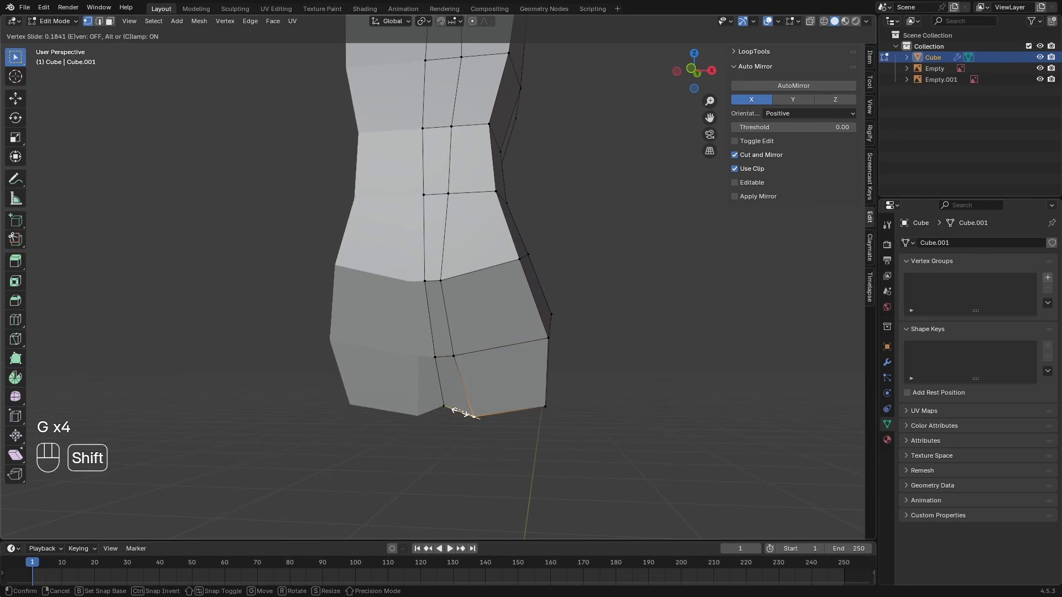
left_click(465, 414)
Slide segments of the back's vertical edge loop beside the centreline across the surface with repeated edge slides
left_click_drag(436, 396, 485, 365, "alt")
left_click_drag(483, 370, 513, 302, "alt")
left_click_drag(509, 356, 395, 364, "alt")
key("2")
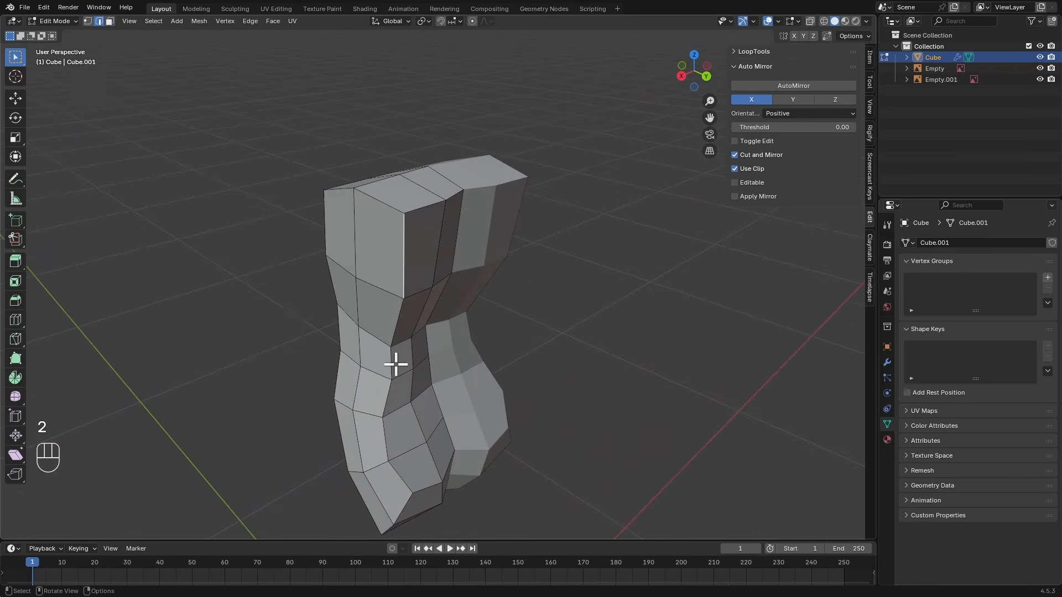
key("g")
key("g")
left_click_drag(428, 316, 410, 289, "alt")
left_click(424, 318)
key("g")
key("g")
left_click(397, 329)
key("g")
key("g")
left_click(395, 324)
key("g")
key("g")
left_click(387, 319)
Move the back's vertical edges beside the centreline, from chest to waist, about 0.006 m in the negative Y direction
left_click(407, 291)
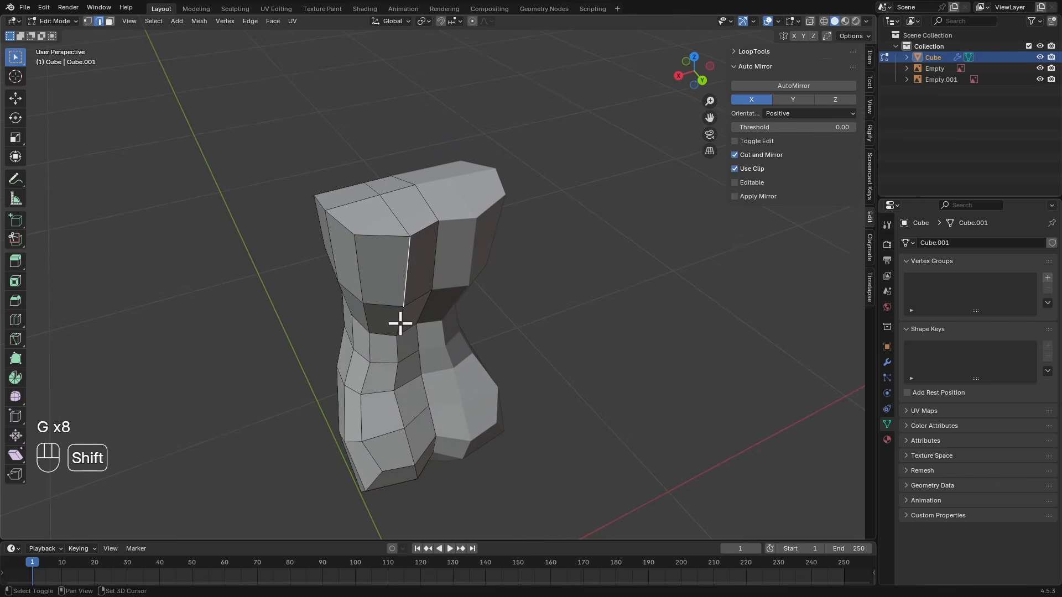
key("g")
key("y")
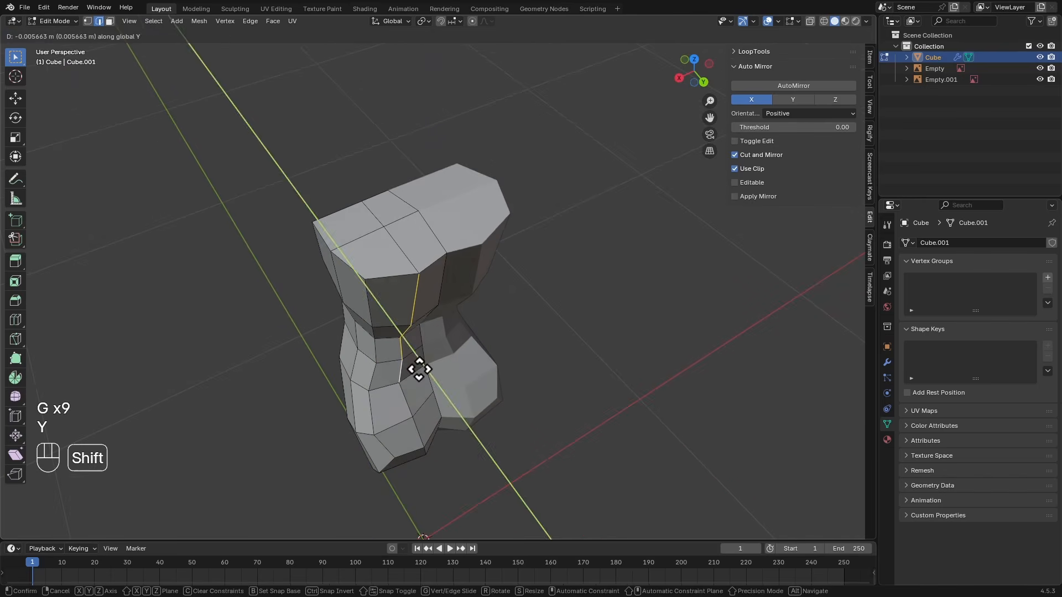
left_click(407, 363, "shift")
Edge-slide the vertical chain along the torso's front outer corner, from chest to hip, to refine the side profile
left_click_drag(408, 363, 473, 319, "alt")
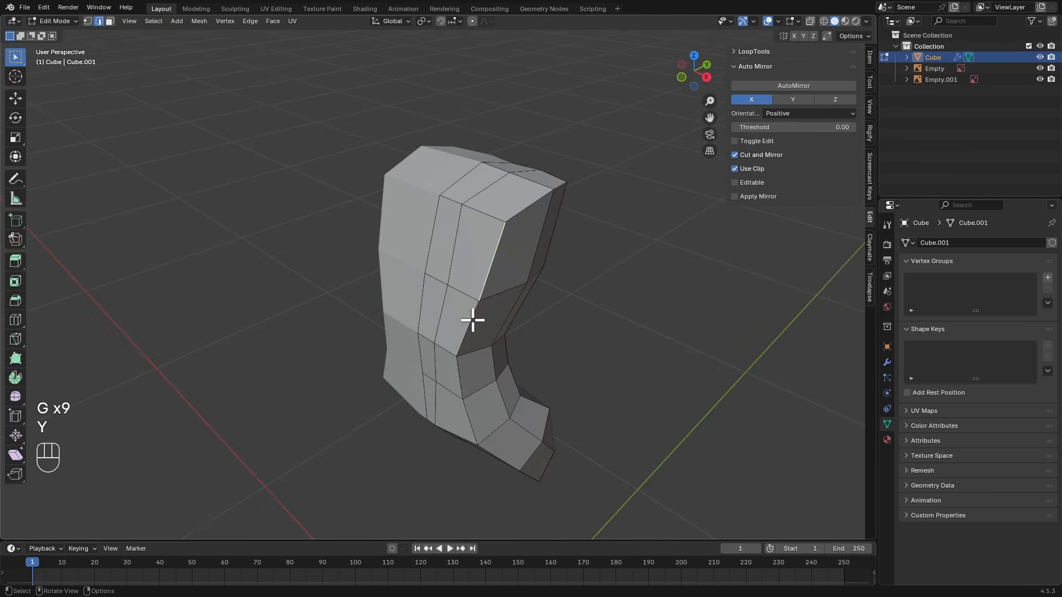
left_click_drag(479, 396, 450, 392, "alt")
key("g")
key("g")
left_click(475, 360)
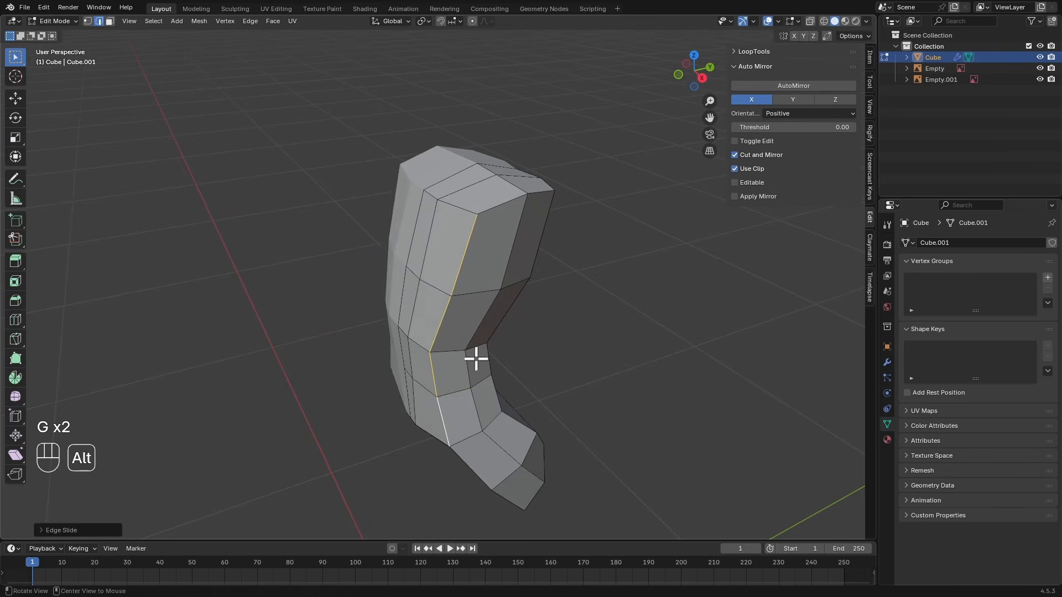
left_click_drag(476, 358, 491, 351, "alt")
key("g")
key("g")
left_click(493, 355)
key("a")
key("a")
Raise the back centre edge at the very top of the torso slightly along Z
left_click_drag(538, 284, 575, 281, "alt")
left_click_drag(558, 205, 550, 251, "alt+shift")
scroll(549, 251, "up", 2)
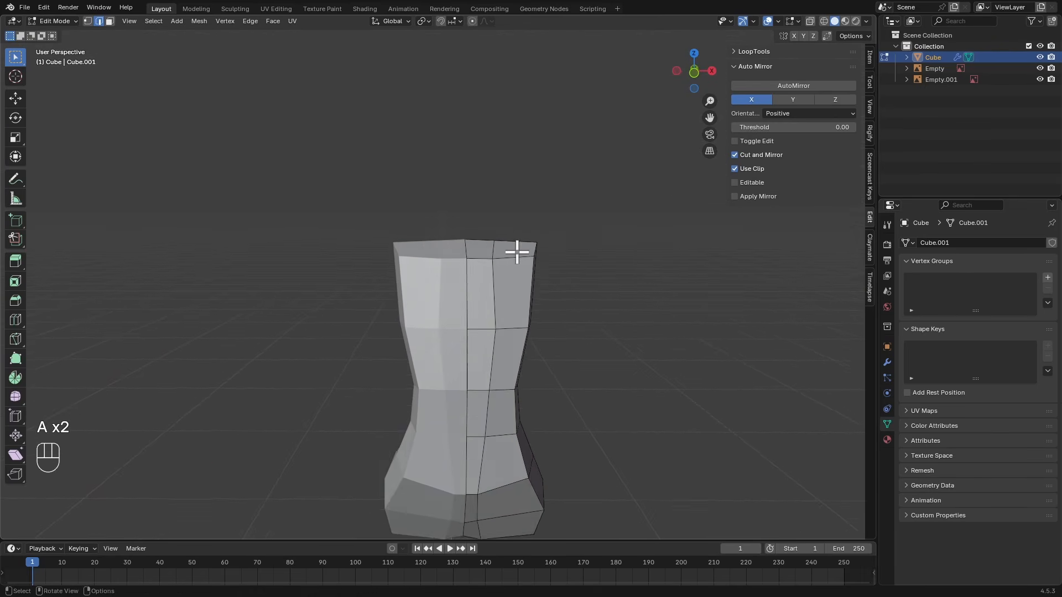
key("alt+z")
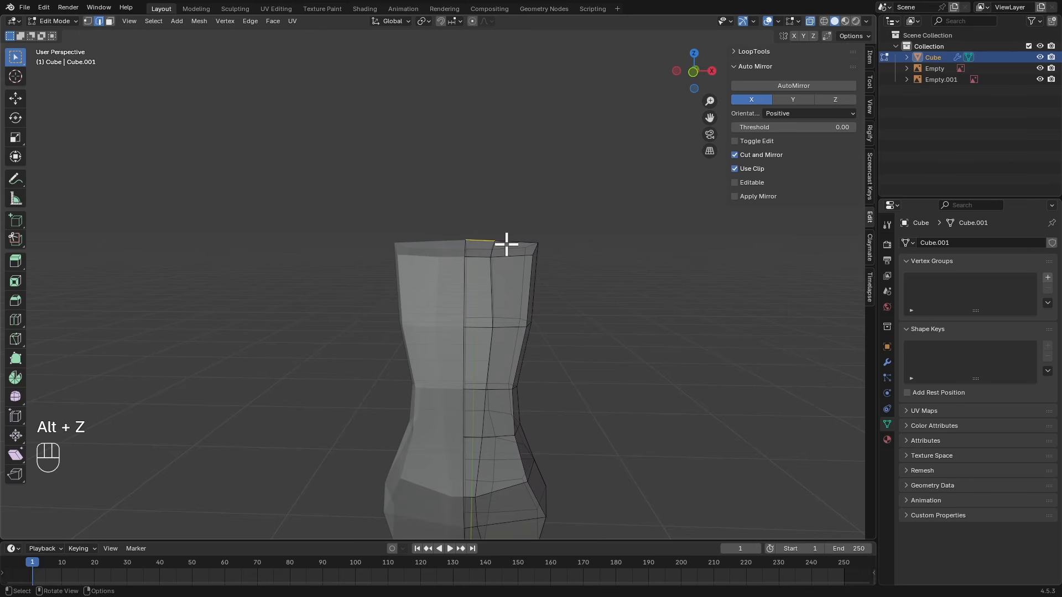
key("alt+z")
key("g")
key("z")
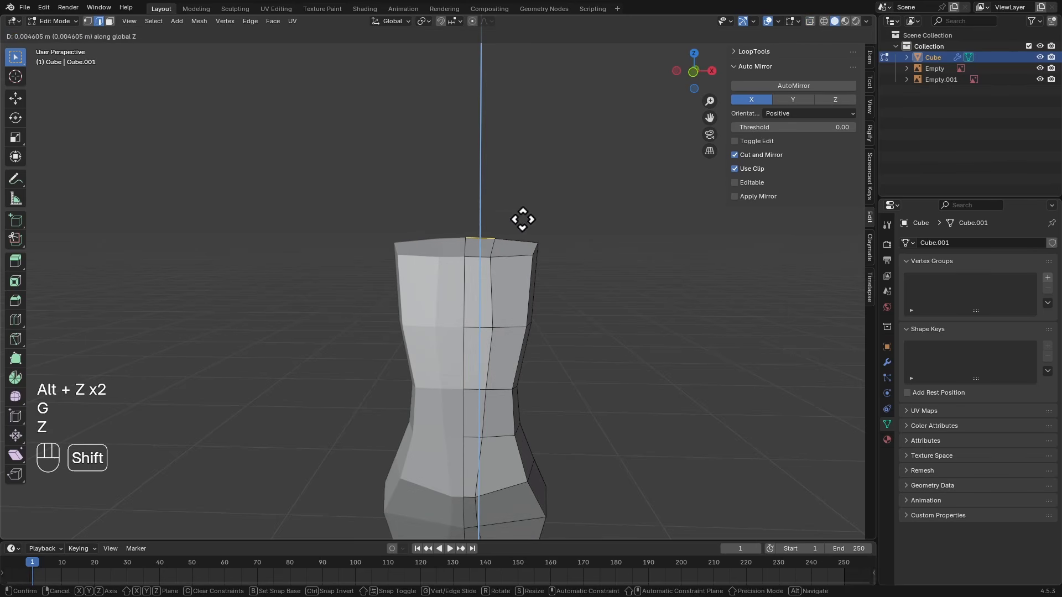
left_click(522, 206)
key("a")
key("a")
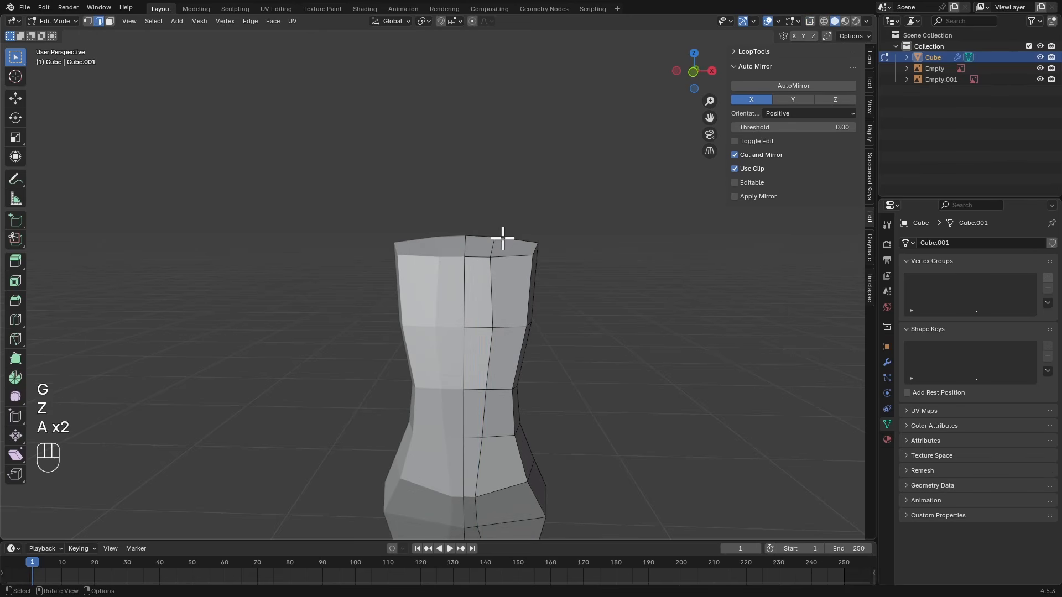
Add a centred vertical loop cut through the outer column of torso faces, running down the front and up the back
middle_click_drag(506, 250, 501, 237, "shift")
middle_click_drag(501, 285, 471, 295, "shift")
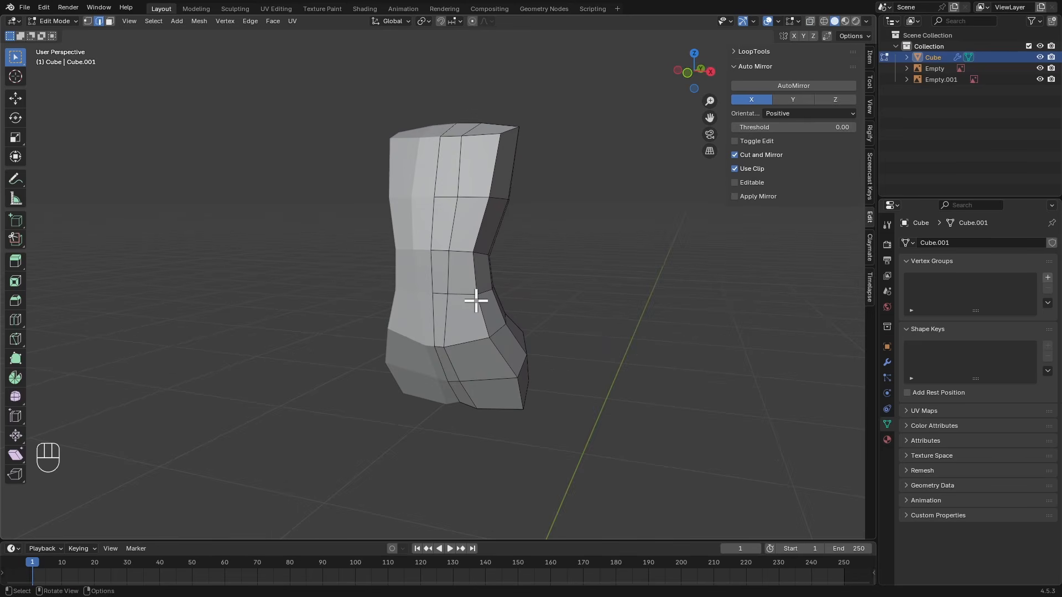
key("ctrl+r")
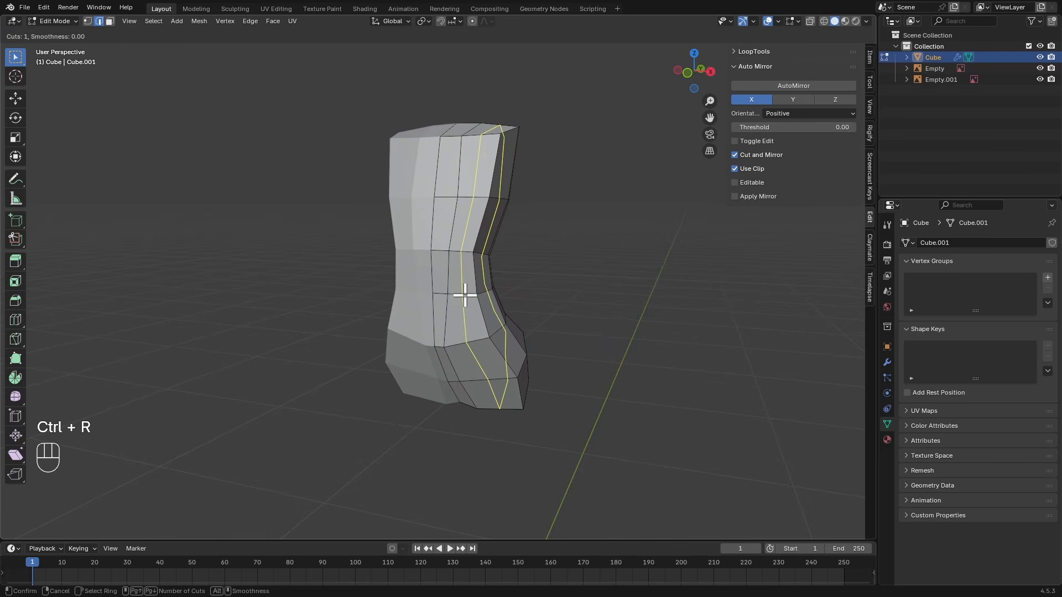
left_click(466, 295)
key("Escape")
key("a")
key("a")
key("a")
Extrude the faces of the leg opening and move the extruded end down toward the knee in the side reference
left_click_drag(494, 369, 476, 340, "alt+shift")
key("KP_3")
key("e")
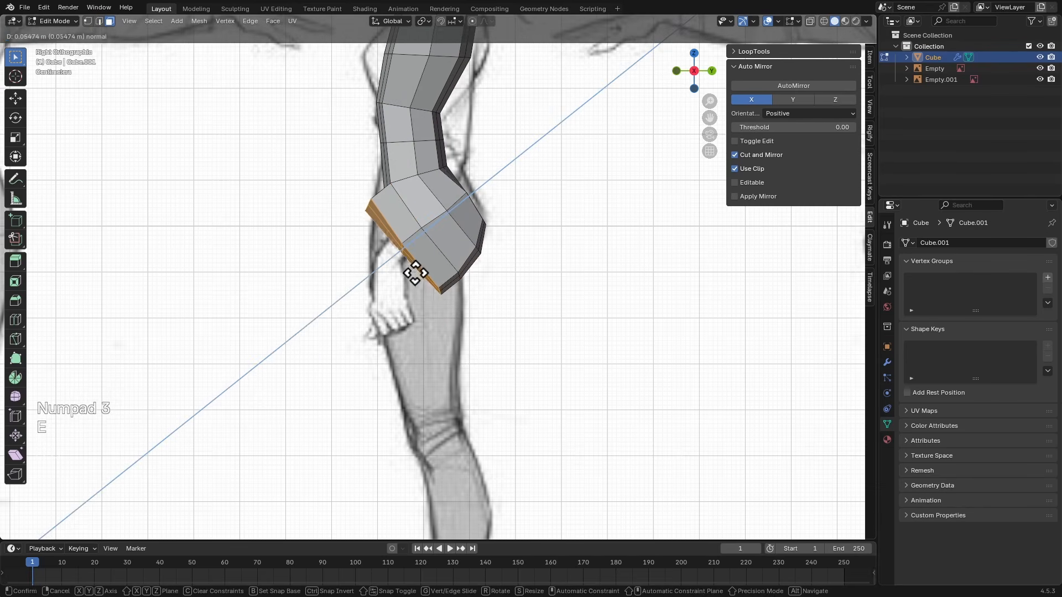
left_click(313, 407)
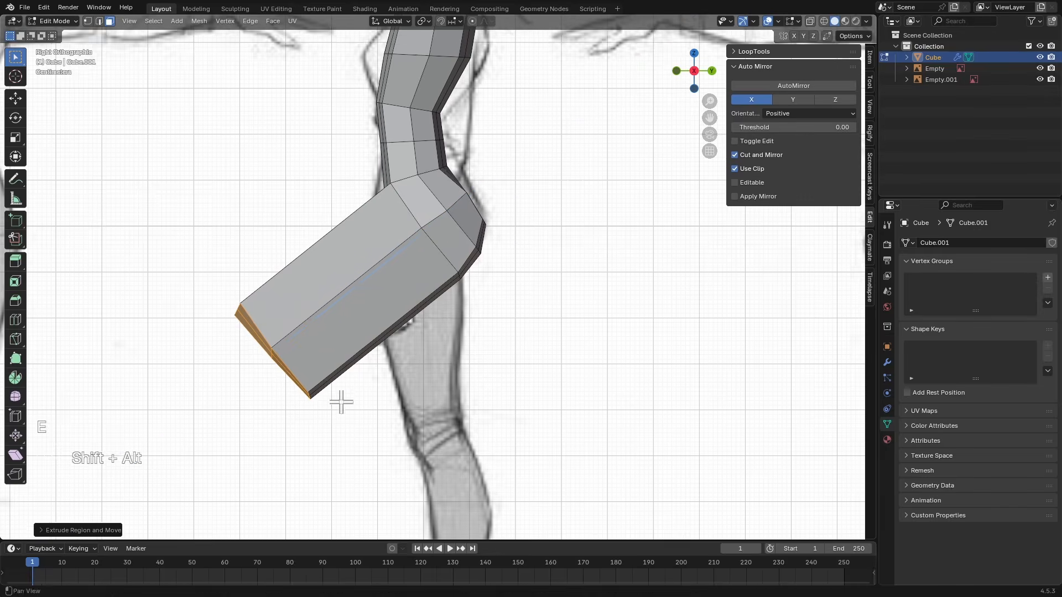
left_click_drag(338, 402, 333, 334, "alt+shift")
key("g")
key("Escape")
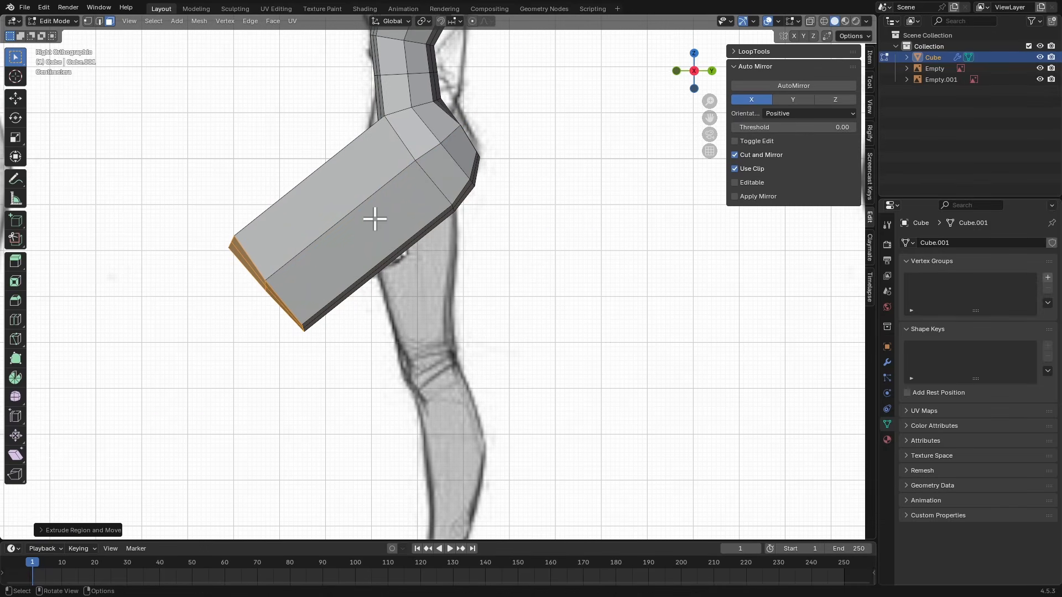
key("g")
Rotate the extruded leg end toward the knee's slant, scaling it down and repositioning it over the side reference
key("r")
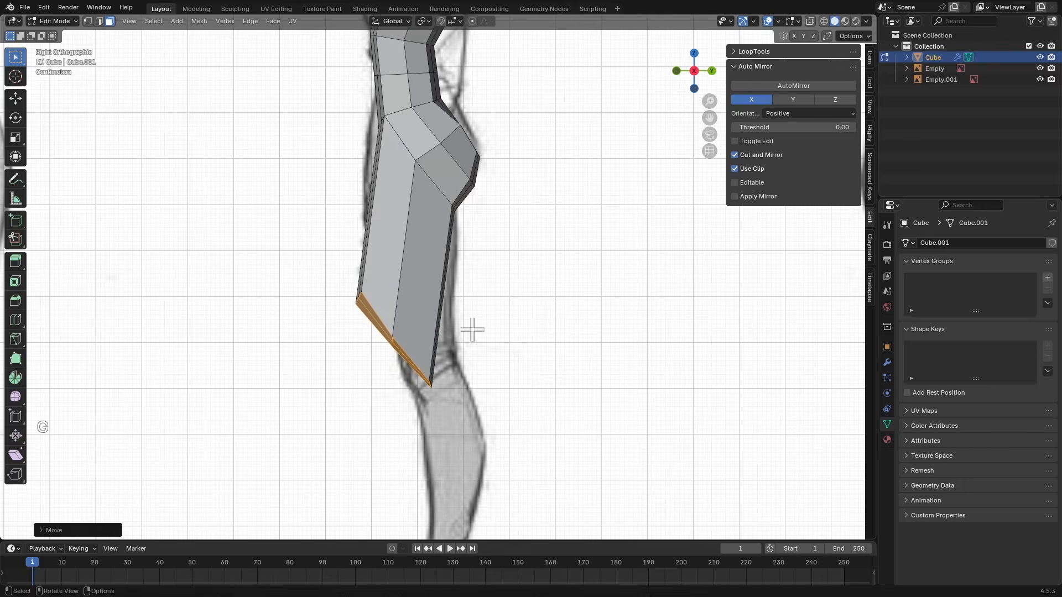
key("s")
left_click(526, 240)
key("g")
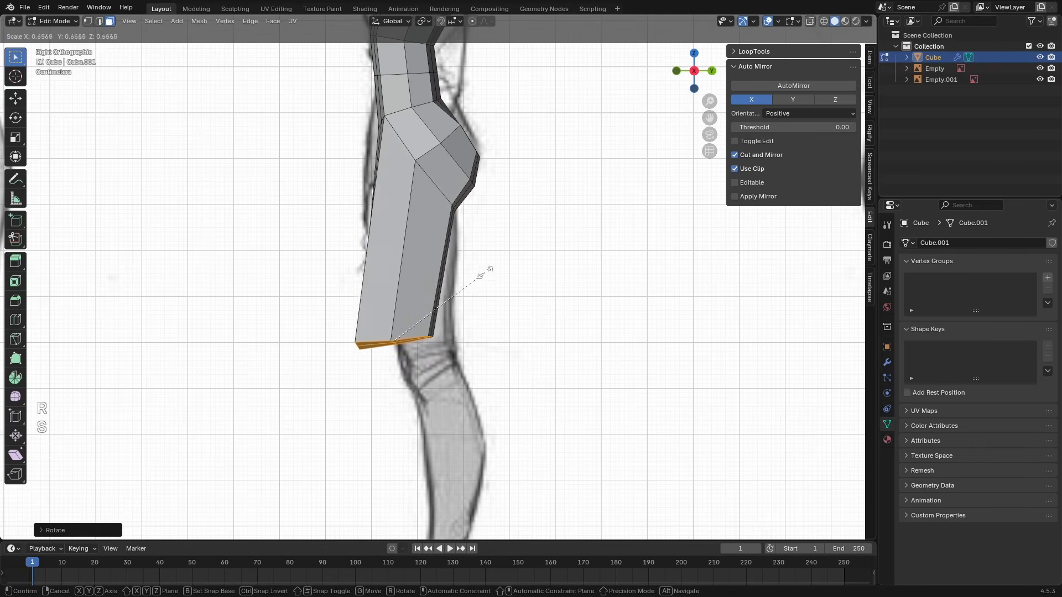
left_click(507, 302)
left_click_drag(508, 319, 505, 273, "ctrl+alt")
key("r")
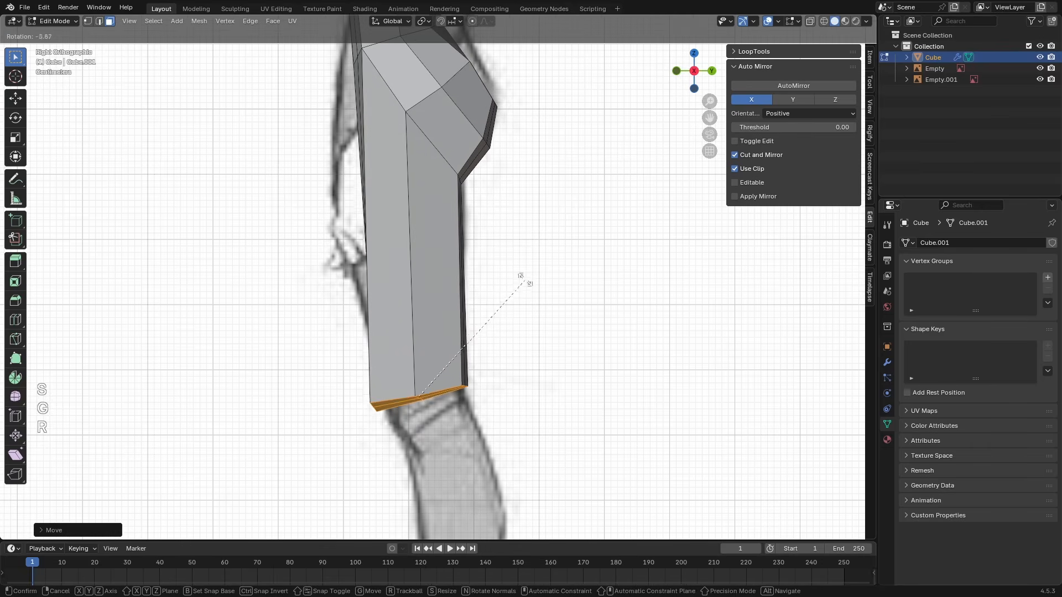
left_click(503, 263)
Scale and move the thigh's lower end to fit the width and position of the knee in the side reference
key("g")
left_click(510, 268)
key("s")
left_click(504, 285)
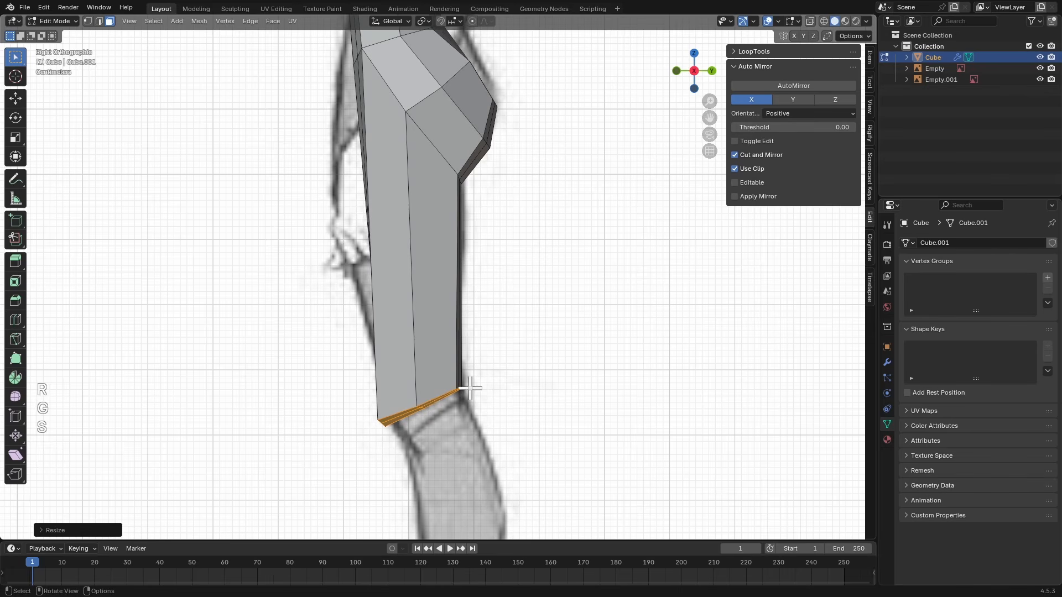
key("g")
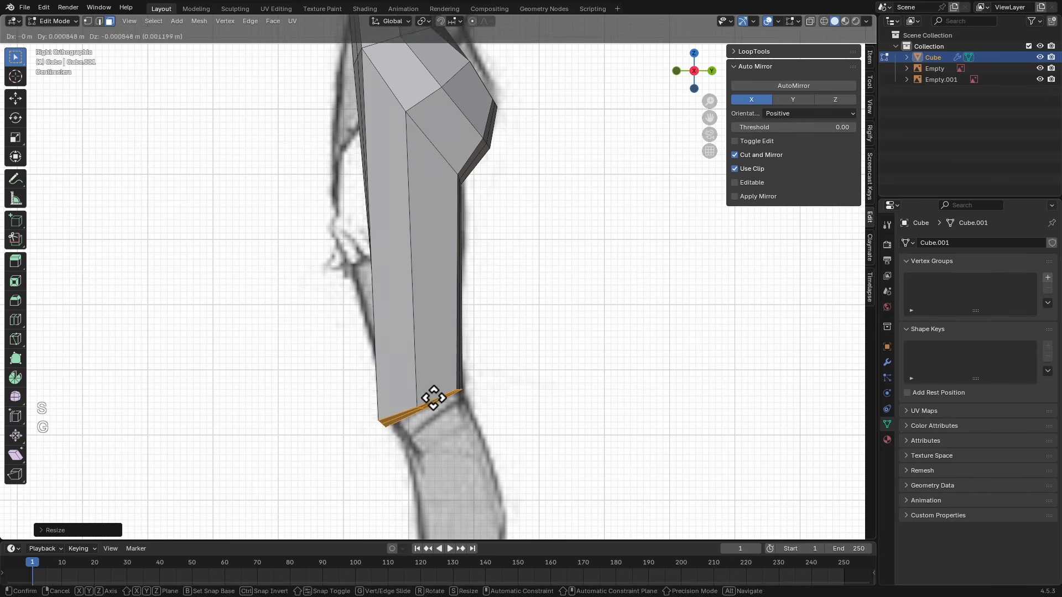
left_click(434, 398)
key("s")
left_click(496, 351)
key("g")
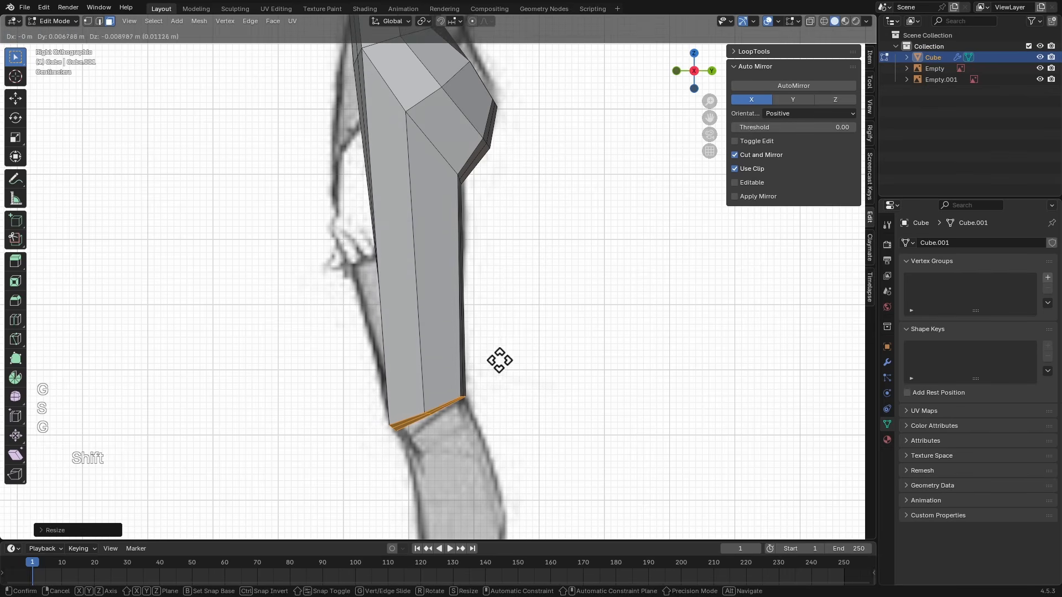
left_click(500, 360)
left_click_drag(495, 289, 494, 332, "ctrl+alt")
left_click_drag(495, 332, 527, 287, "alt")
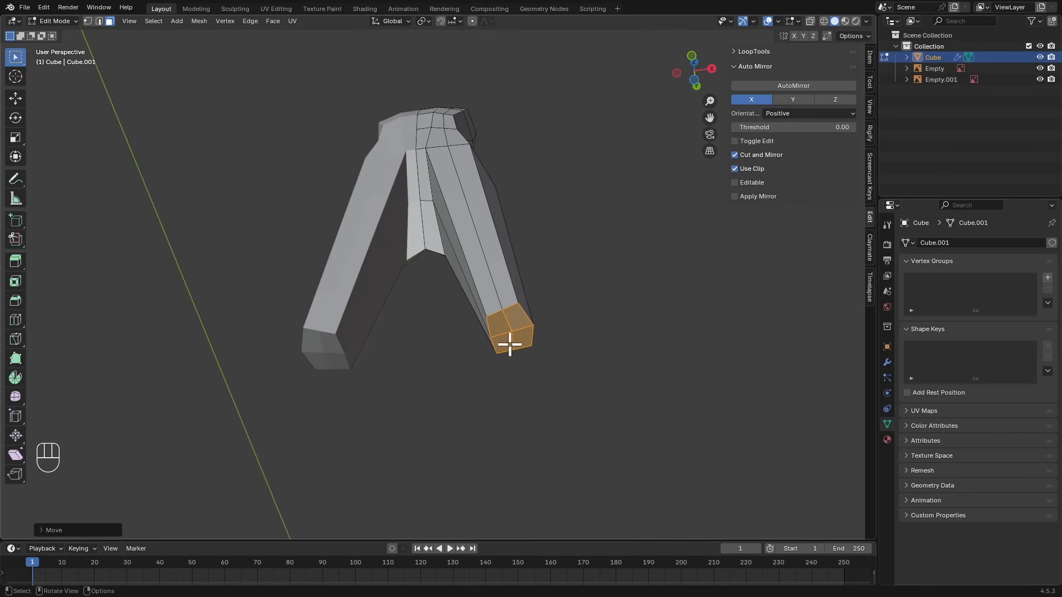
mouse_move(509, 344)
left_mouse_down("alt")
mouse_move(509, 329)
mouse_move(497, 339)
left_mouse_up("alt")
middle_click_drag(497, 338, 485, 227)
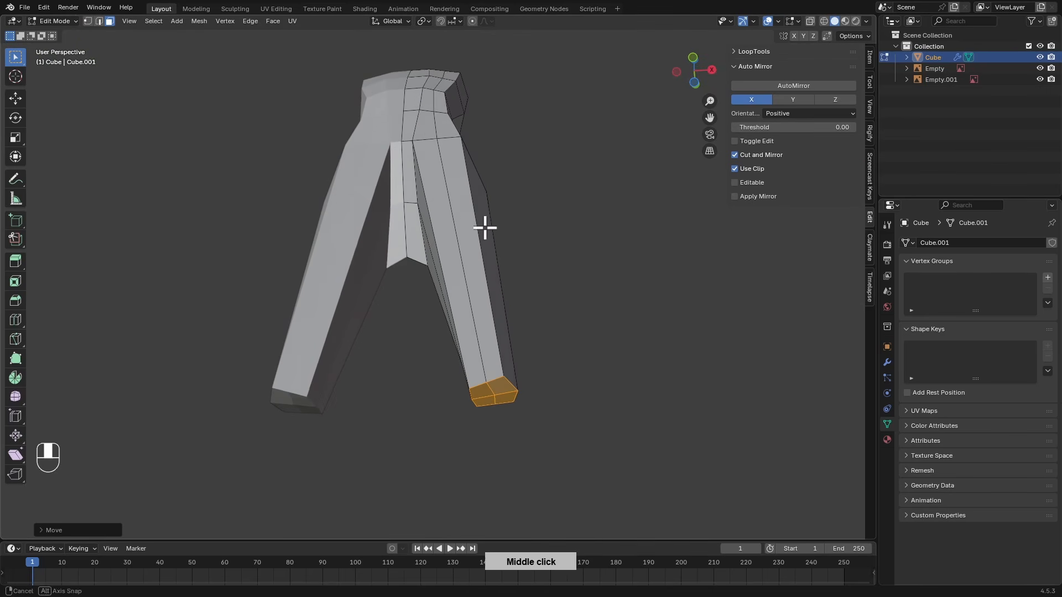
right_click(475, 222)
mouse_move(466, 220)
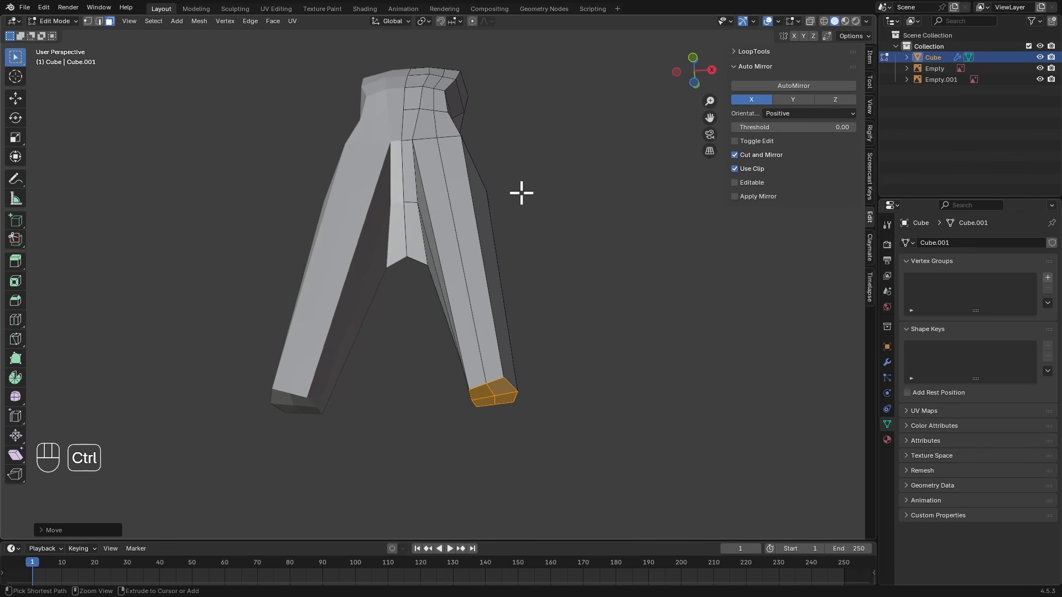
Search Get Extensions in the preferences for "LOOP" to check for the LoopTools add-on, and close the preferences
key("ctrl+comma")
left_click_drag(510, 36, 506, 87)
left_click(495, 105)
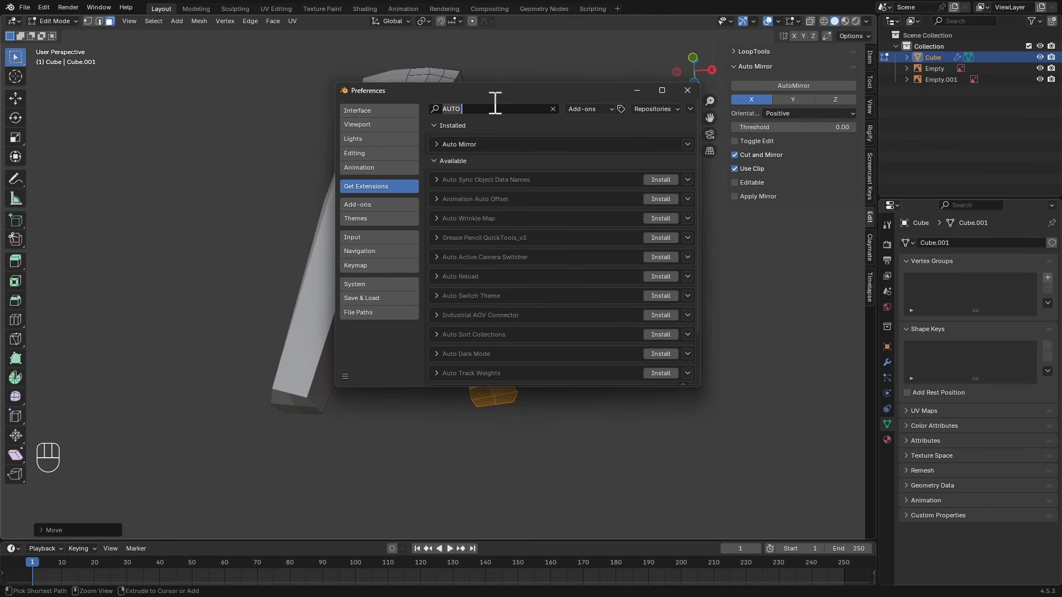
type("LOOP")
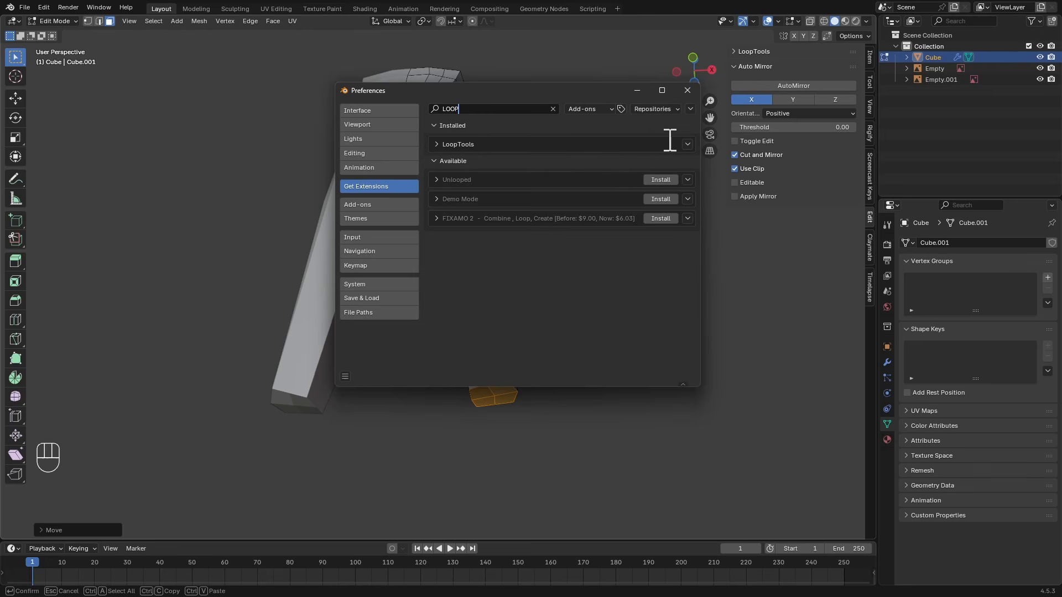
left_click(688, 90)
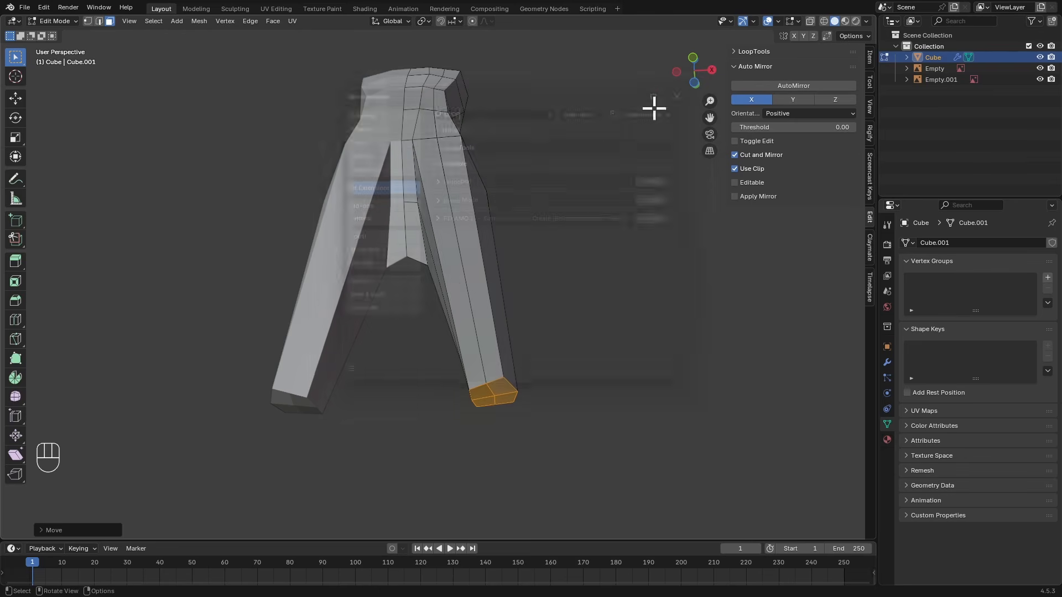
Round the selected faces at the leg's lower end with the LoopTools Circle operation
right_click(472, 269)
mouse_move(464, 254)
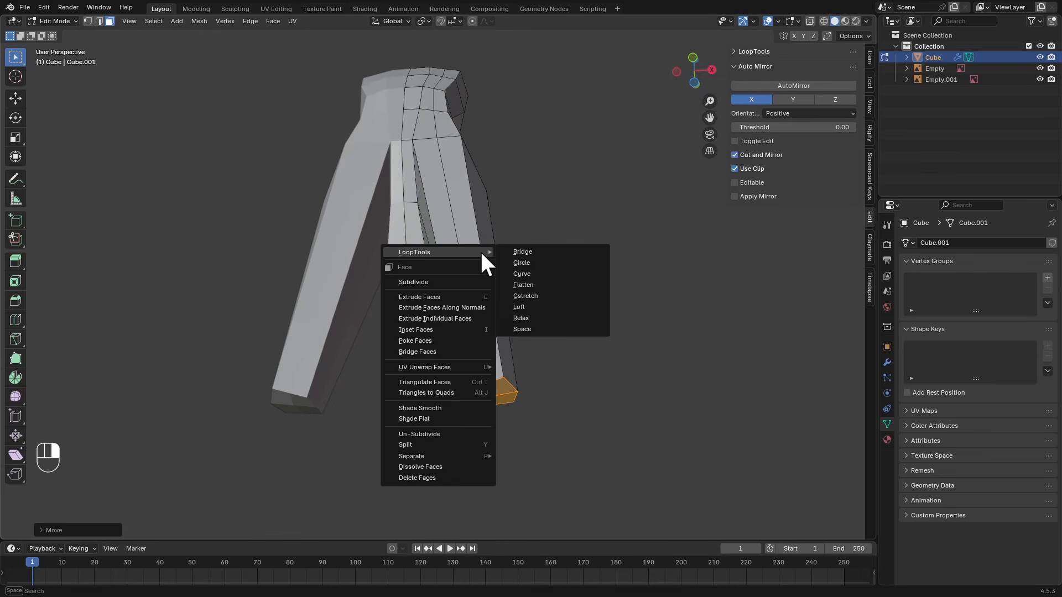
left_click(520, 263)
middle_click_drag(480, 333, 445, 336, "alt")
Trackball-rotate the rounded leg end edge-on in side view, tilting and moving it to match the knee line
key("KP_3")
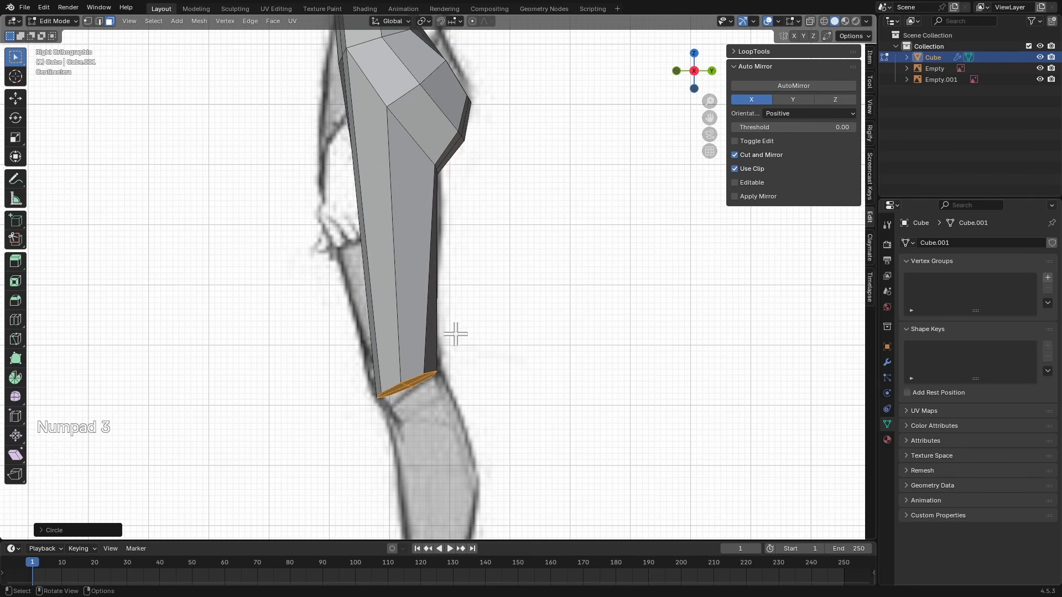
key("r")
key("r")
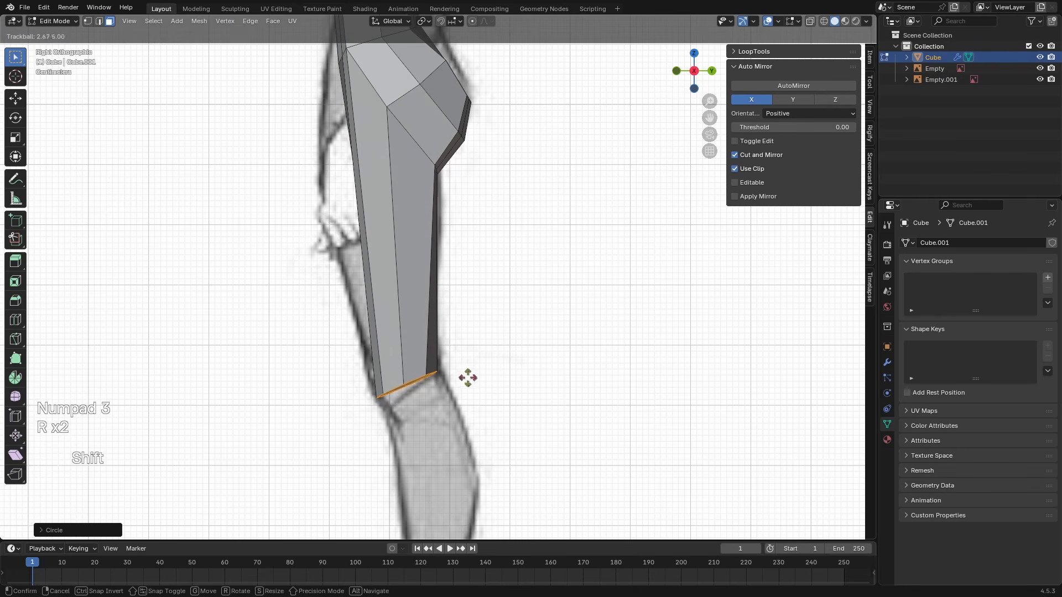
left_click(497, 416)
key("r")
left_click(505, 366)
key("g")
left_click(497, 352)
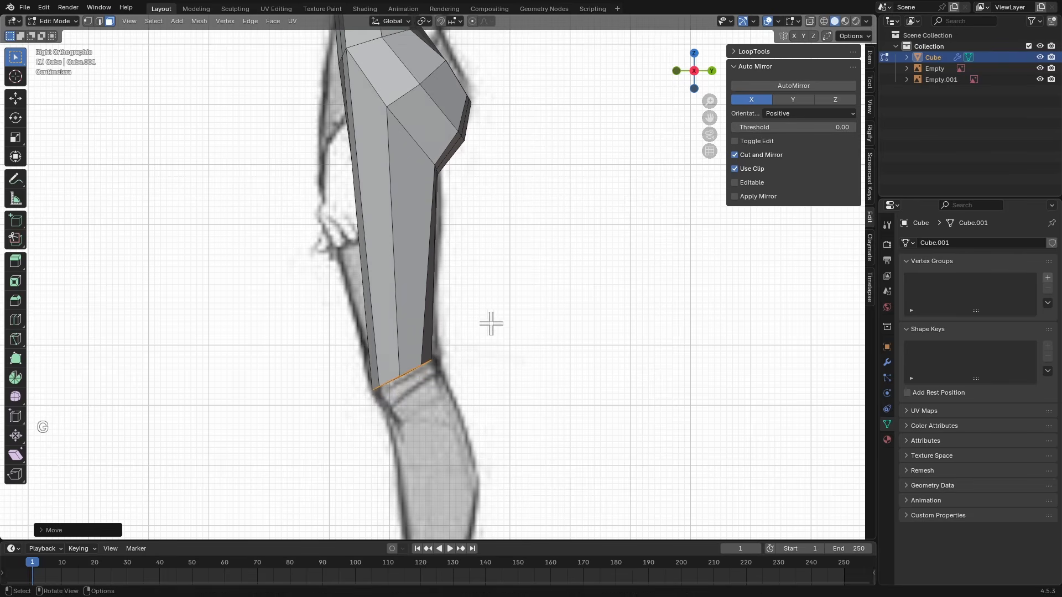
key("g")
left_click(498, 351)
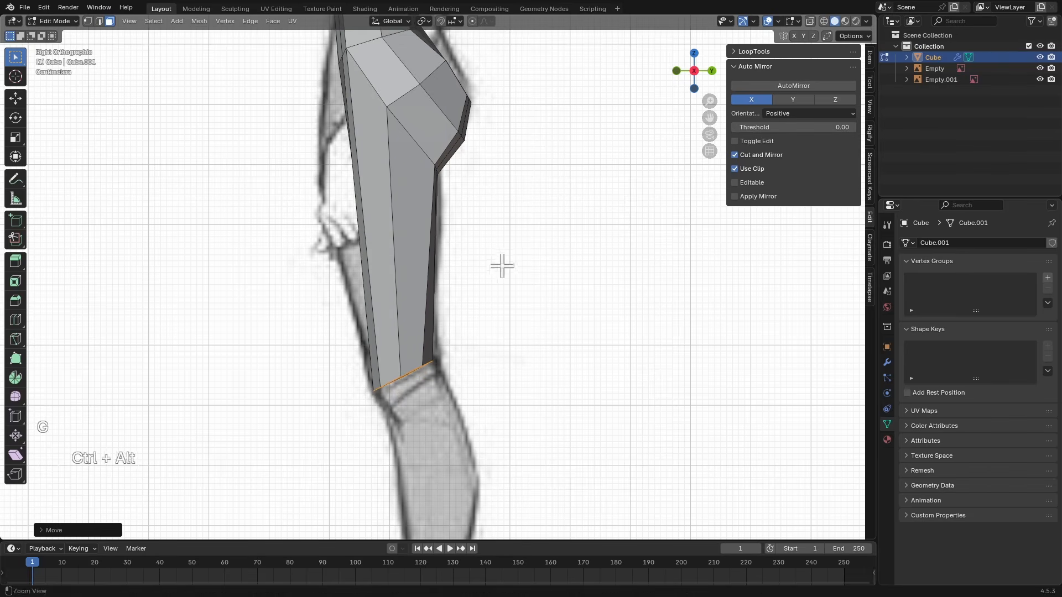
Move the leg's lower end inward in front view so it lines up with the knee in the reference
mouse_move(502, 265)
middle_mouse_down("ctrl+alt")
mouse_move(464, 293)
mouse_move(549, 288)
mouse_move(517, 265)
middle_mouse_up("ctrl+alt")
key("KP_1")
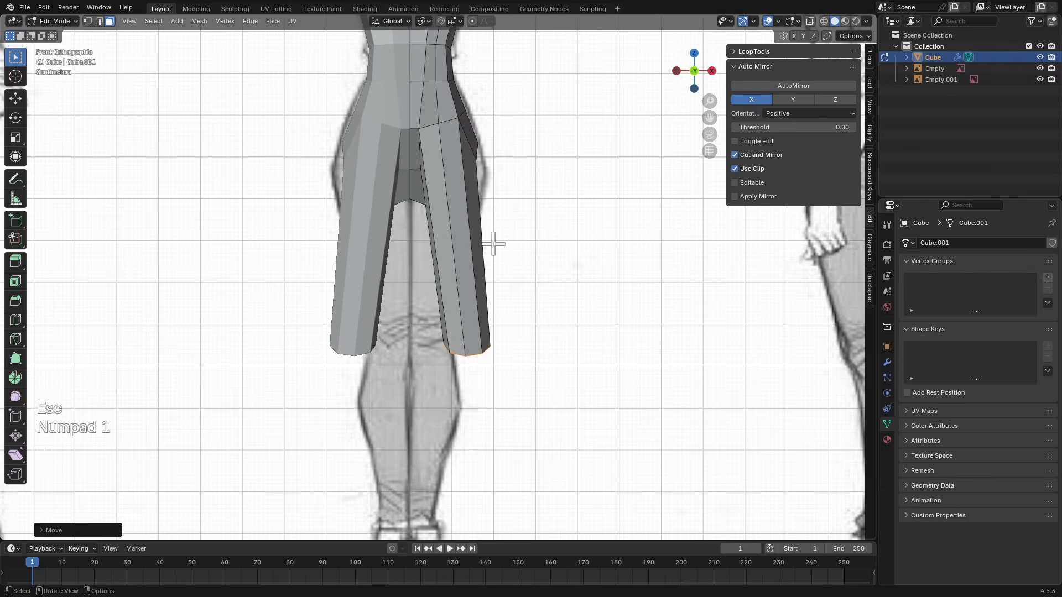
scroll(476, 315, "up", 1)
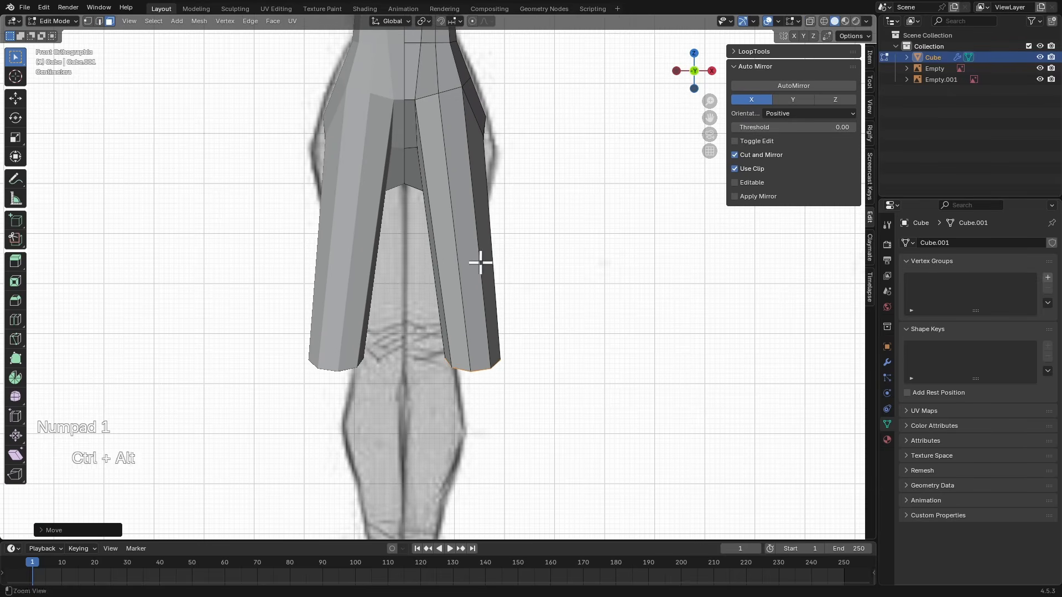
middle_click_drag(480, 262, 437, 239, "ctrl")
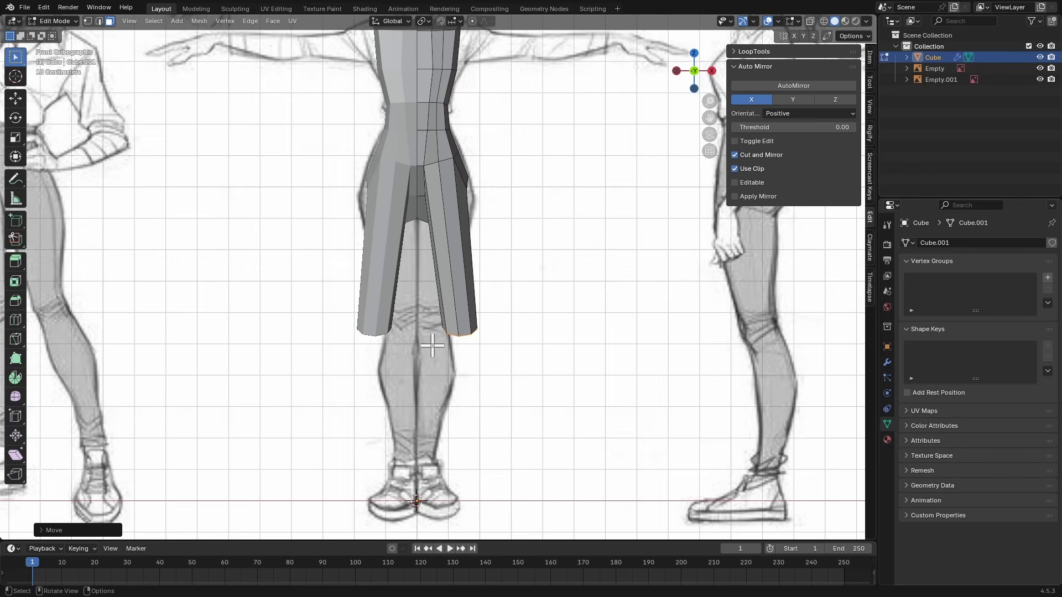
scroll(437, 376, "up", 1)
key("g")
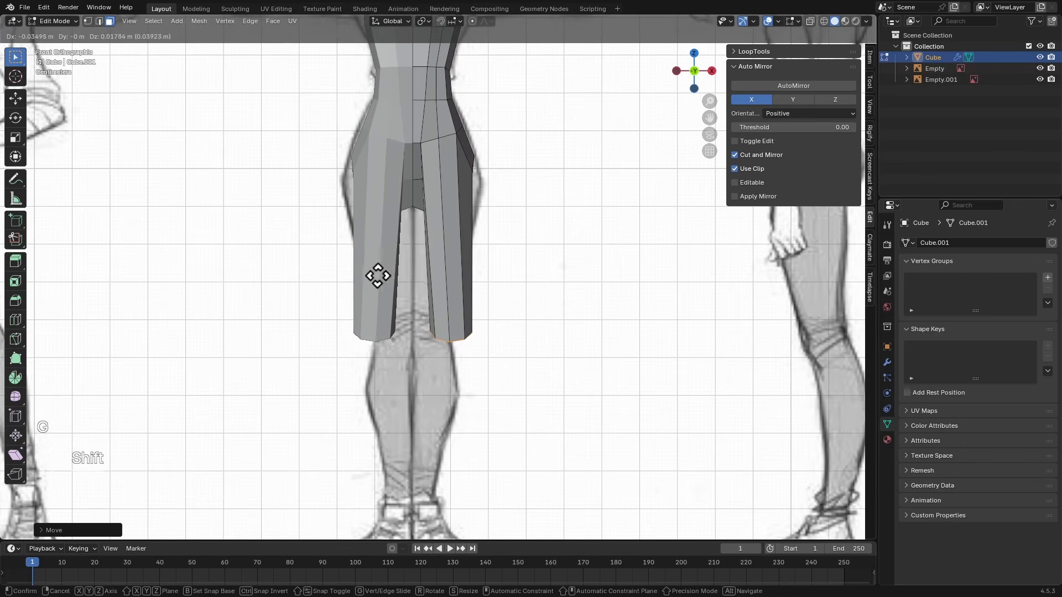
key("g")
left_click(458, 289)
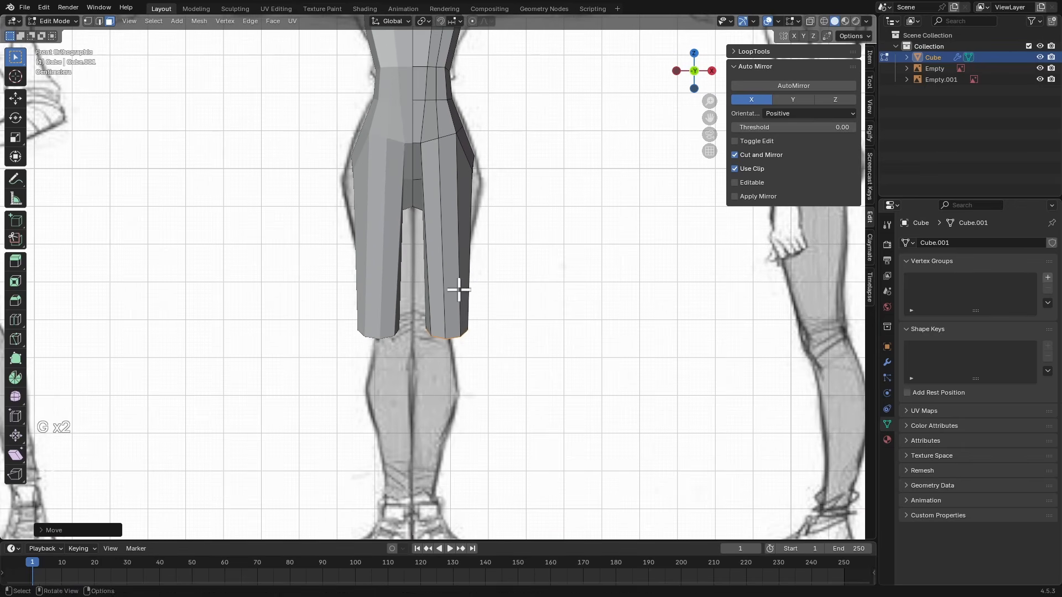
middle_click_drag(485, 274, 540, 261, "shift")
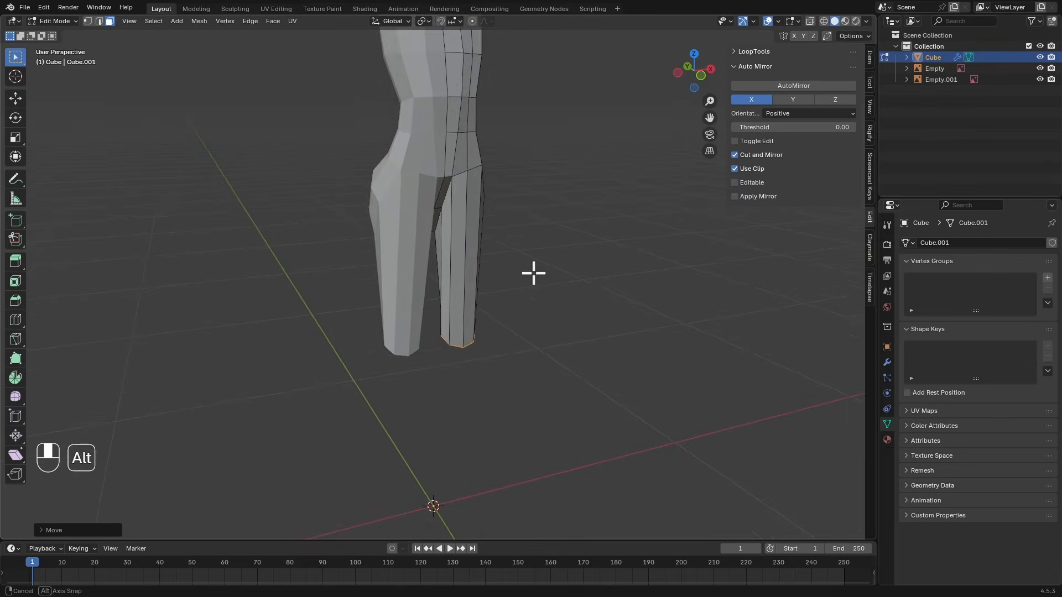
Slide a vertex near the top of the thigh along its edge, and adjust its height along Z
middle_click_drag(533, 273, 424, 217, "ctrl")
key("1")
left_click(451, 220)
key("g")
key("g")
left_click(450, 243)
key("g")
key("z")
left_click(448, 270)
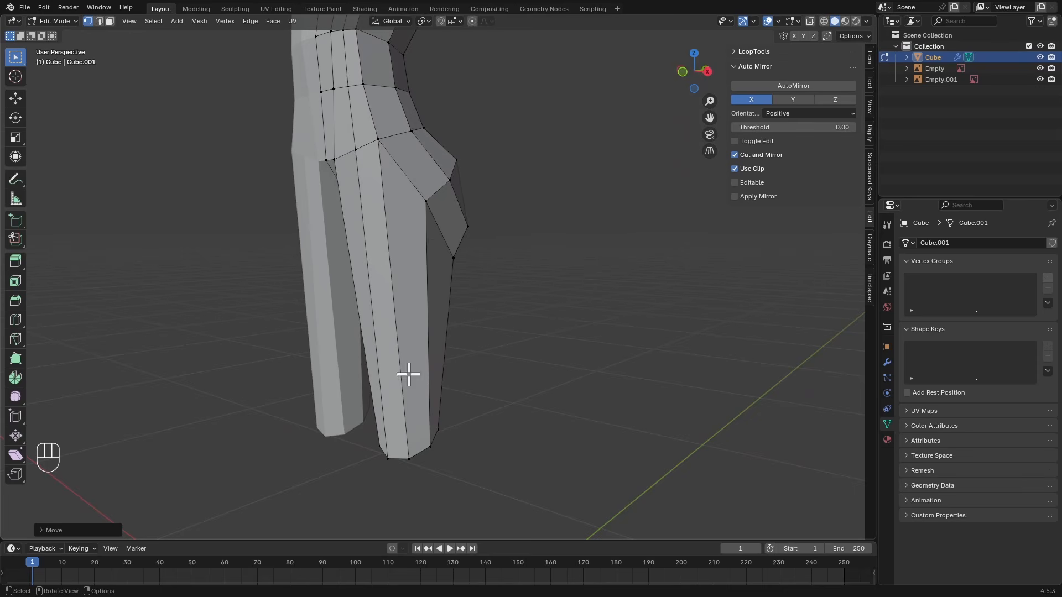
Add one centered loop cut around the middle of the thigh
middle_click_drag(408, 375, 438, 291, "alt")
key("ctrl+r")
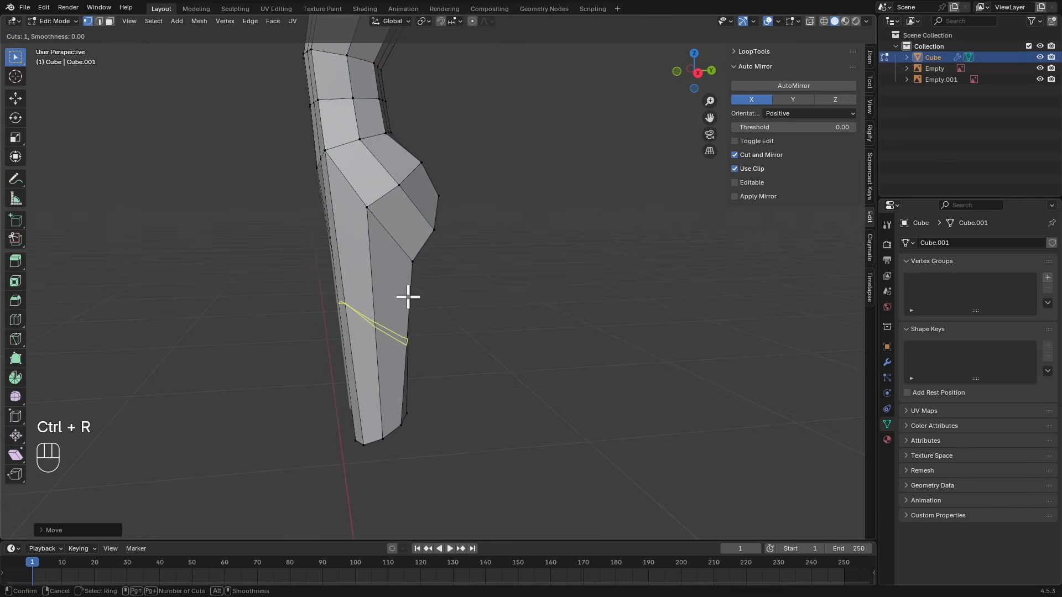
left_click(408, 295)
key("Escape")
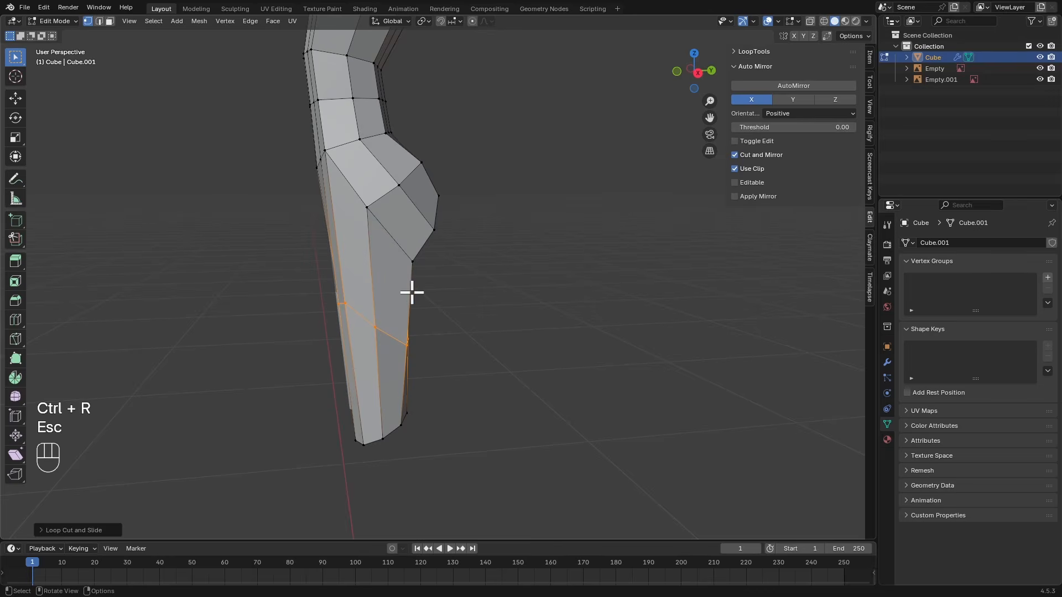
Scale, rotate and move the mid-thigh loop in side view to fit the thigh outline of the reference
key("KP_3")
middle_click_drag(398, 297, 422, 294, "shift")
key("r")
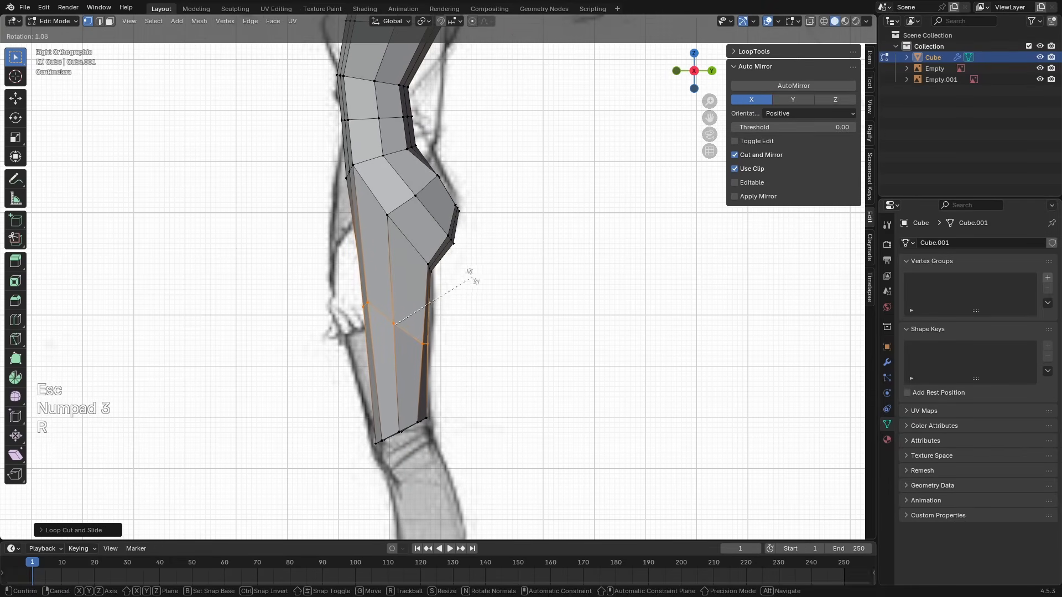
key("Escape")
key("s")
left_click(514, 283)
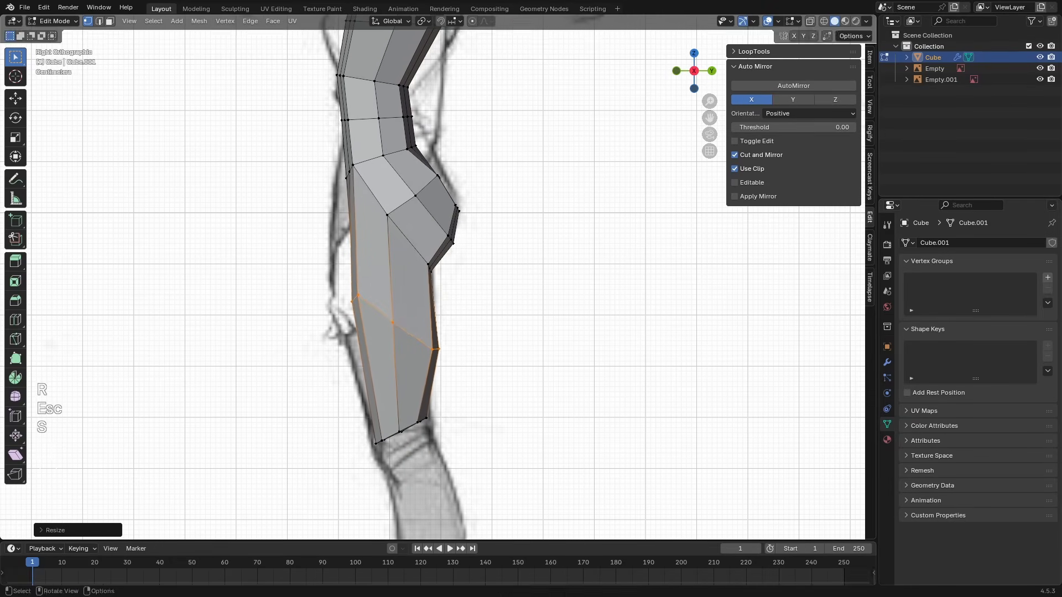
key("r")
left_click(515, 261)
key("g")
left_click(503, 243)
key("r")
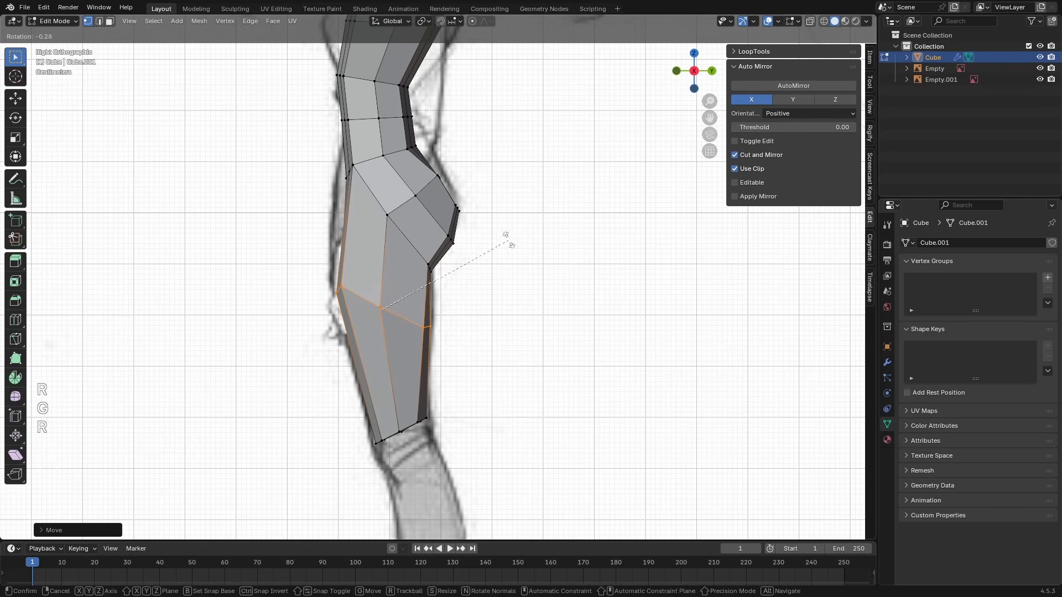
left_click(507, 233)
key("g")
left_click(505, 226)
Scale the mid-thigh loop in perspective and round it with the LoopTools Circle operation
mouse_move(506, 227)
middle_mouse_down()
mouse_move(439, 275)
mouse_move(455, 194)
mouse_move(507, 232)
mouse_move(518, 228)
middle_mouse_up()
key("s")
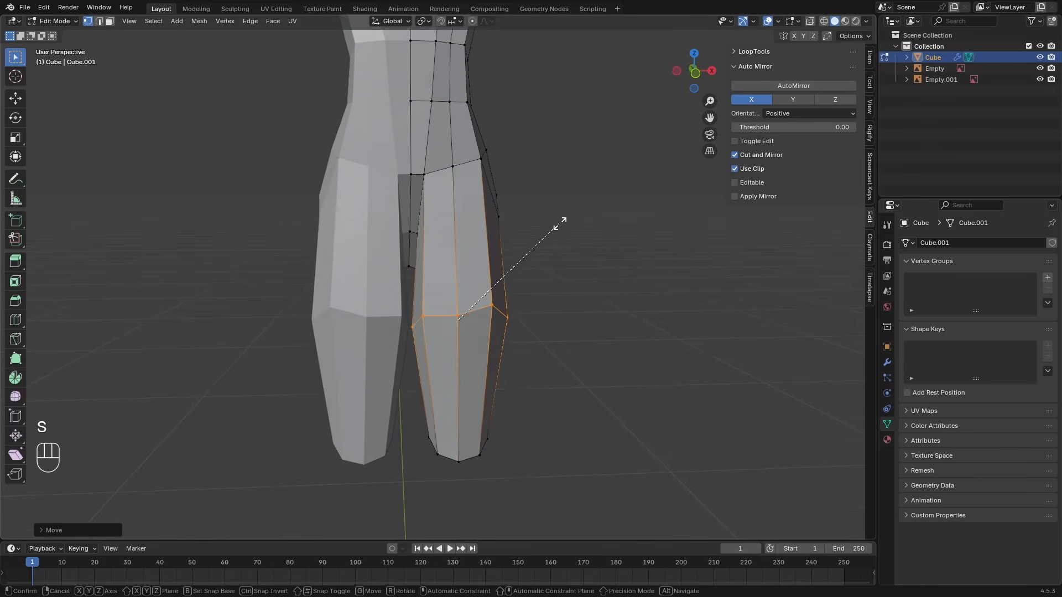
left_click(552, 229)
right_click(503, 200)
mouse_move(490, 200)
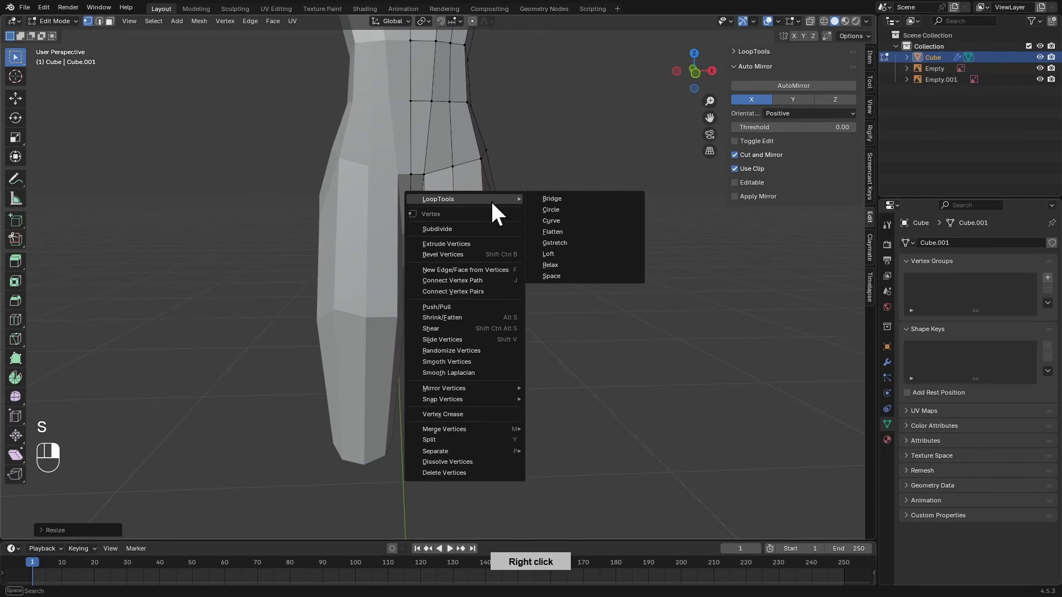
left_click(552, 210)
Scale the mid-thigh loop down slightly with Clipping switched off in the Mirror modifier, and turn Clipping back on
scroll(554, 206, "up", 2)
key("s")
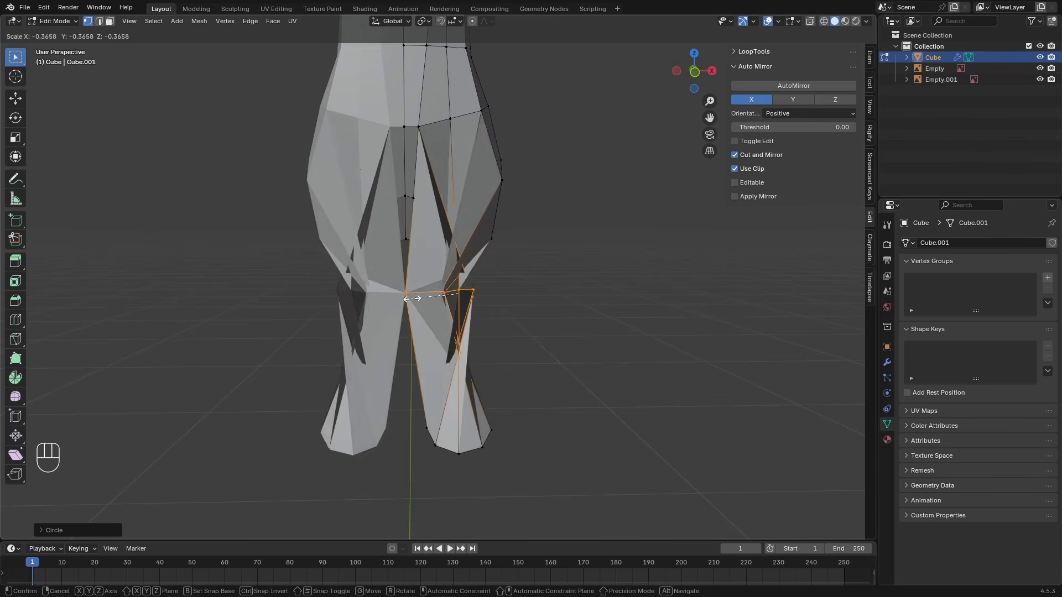
key("Escape")
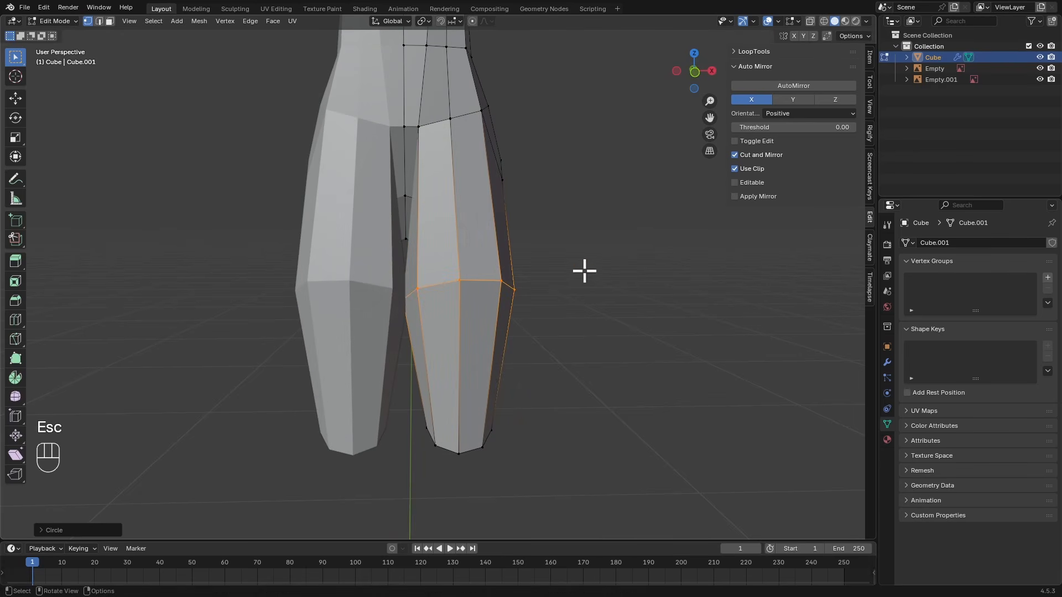
left_click(887, 363)
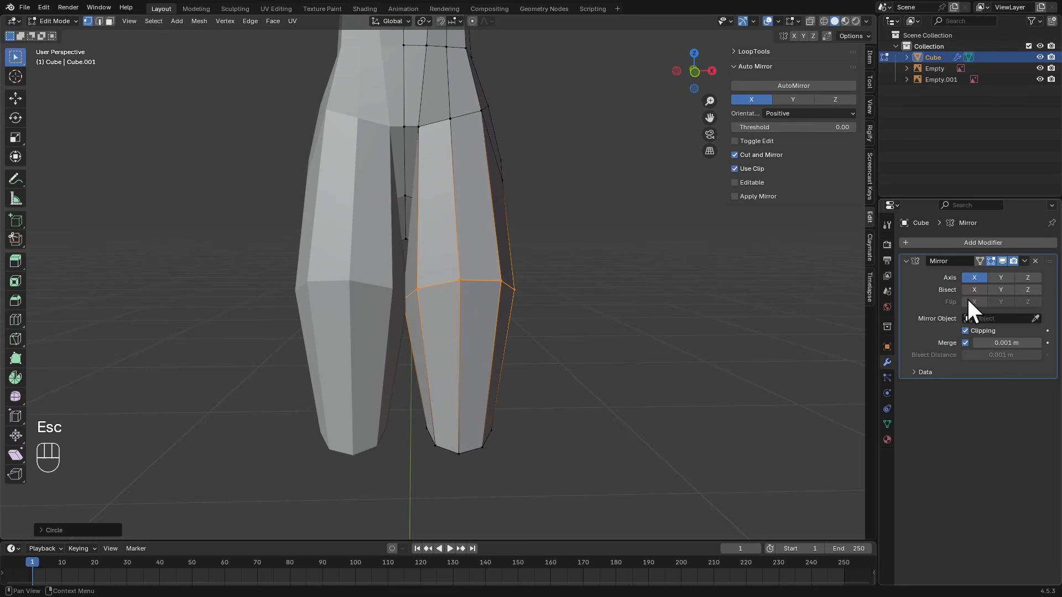
left_click(965, 330)
key("s")
left_click(620, 297)
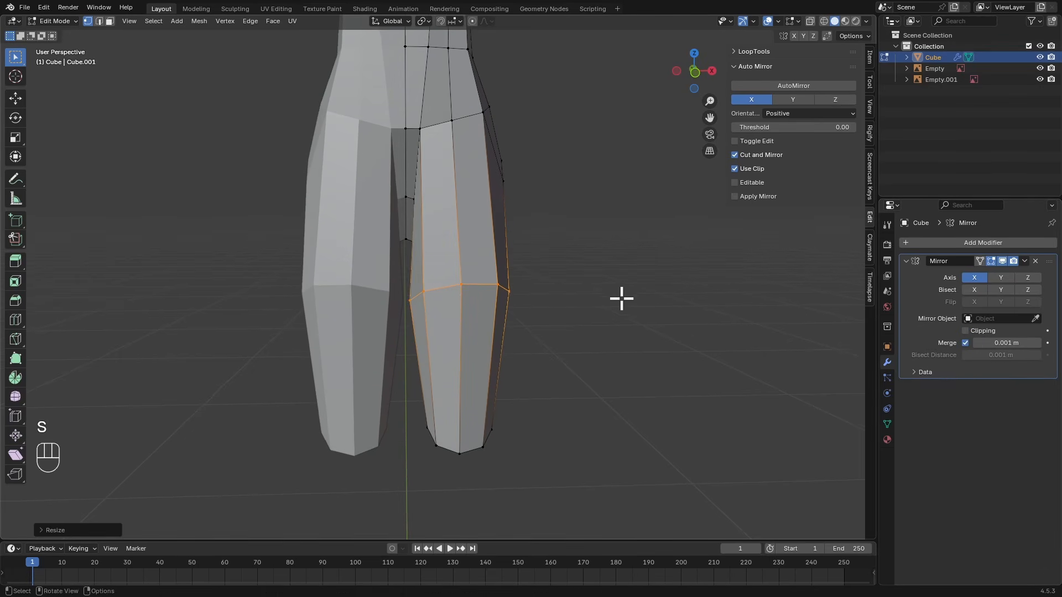
left_click_drag(621, 297, 588, 302, "alt")
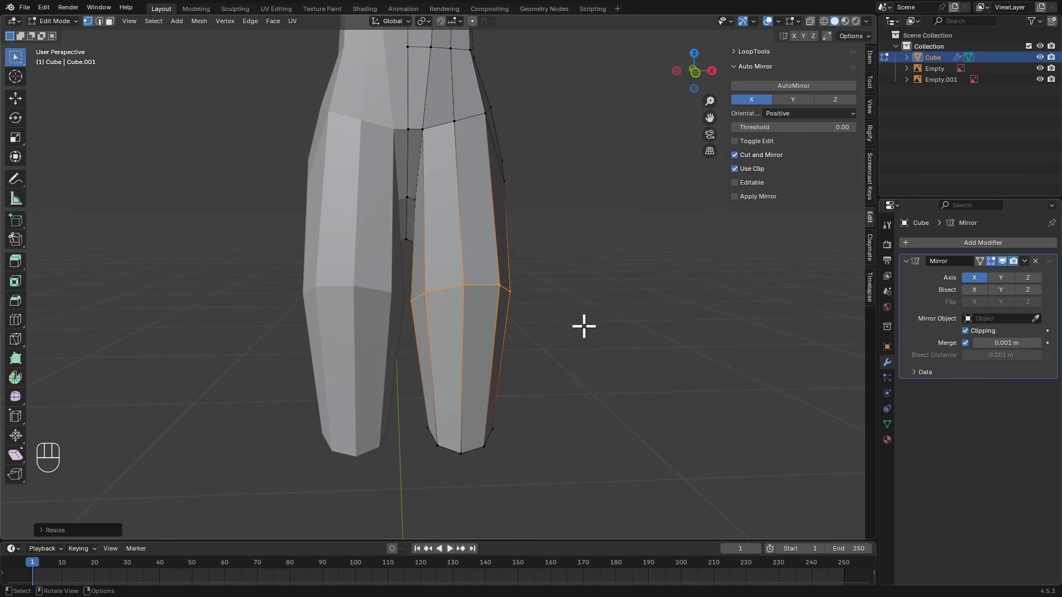
Move the mid-thigh loop in front view to match the thigh outline of the reference
key("KP_1")
left_click_drag(550, 284, 498, 271, "alt+shift")
key("g")
left_click(551, 308)
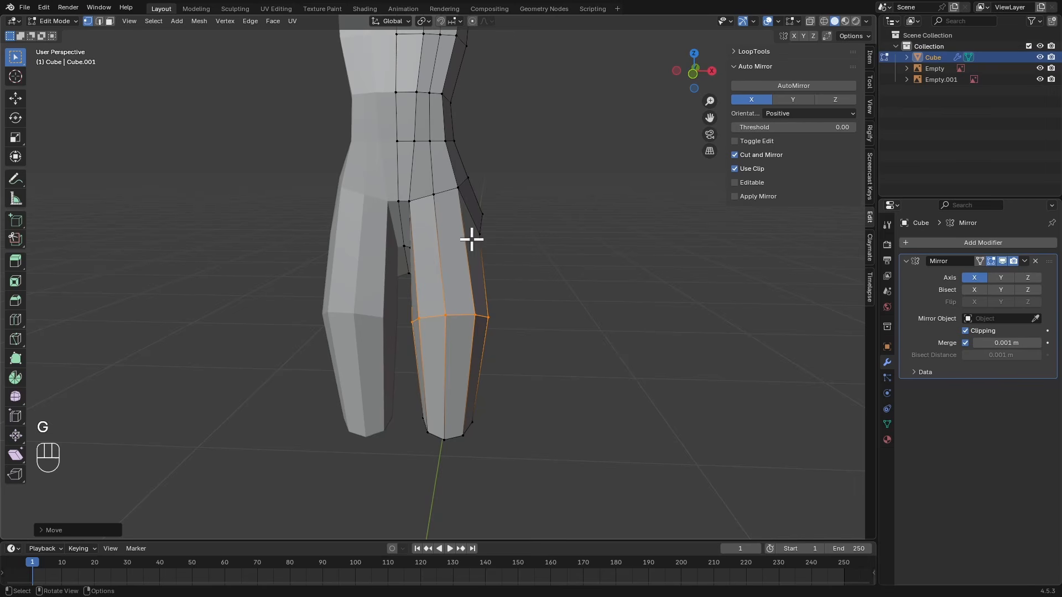
mouse_move(495, 233)
left_mouse_down("alt")
mouse_move(488, 260)
mouse_move(495, 249)
mouse_move(482, 232)
left_mouse_up("alt")
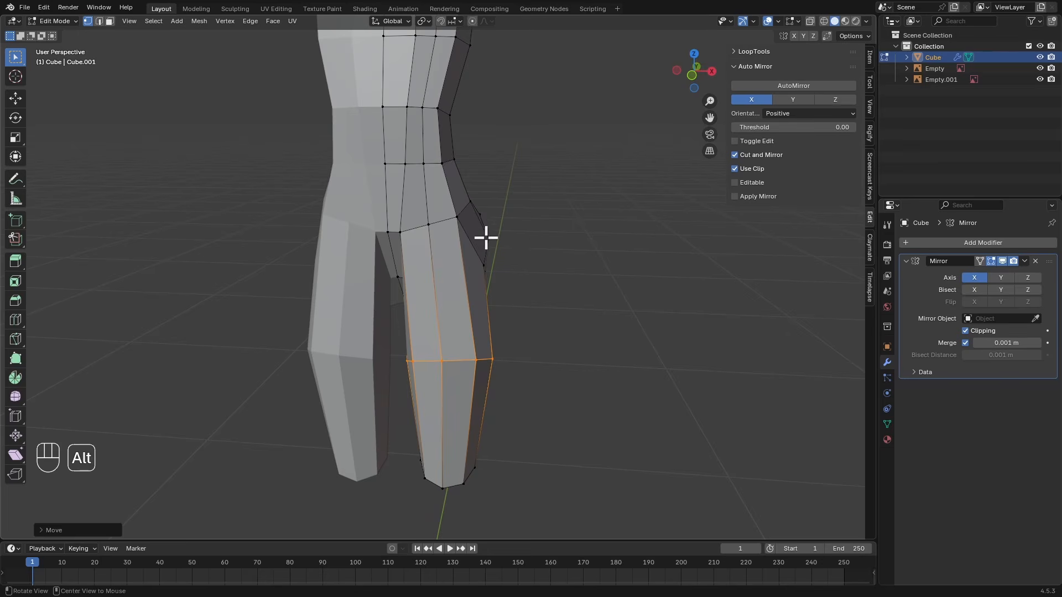
Switch the body to Sculpt Mode, choose the Grab brush and enlarge its radius
key("ctrl+Tab")
left_click(494, 284)
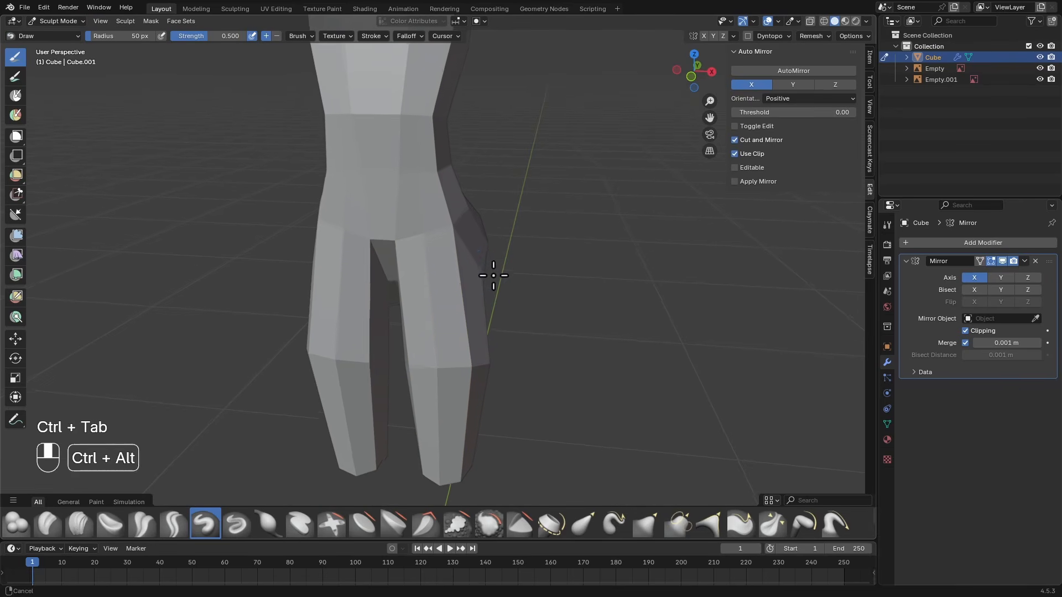
left_click_drag(493, 274, 496, 238, "ctrl+alt")
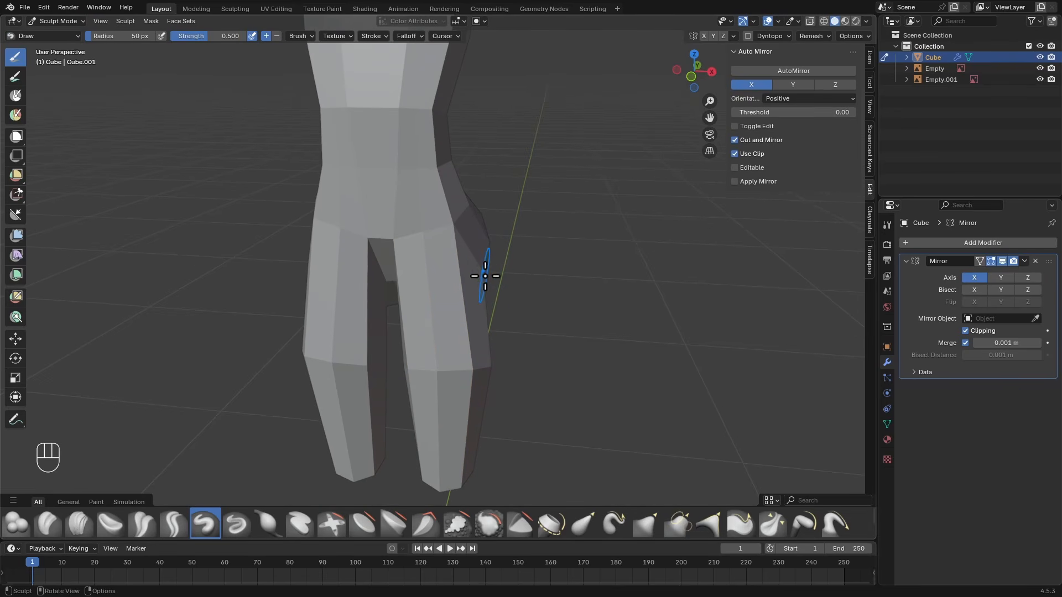
key("g")
scroll(486, 275, "up", 1)
key("f")
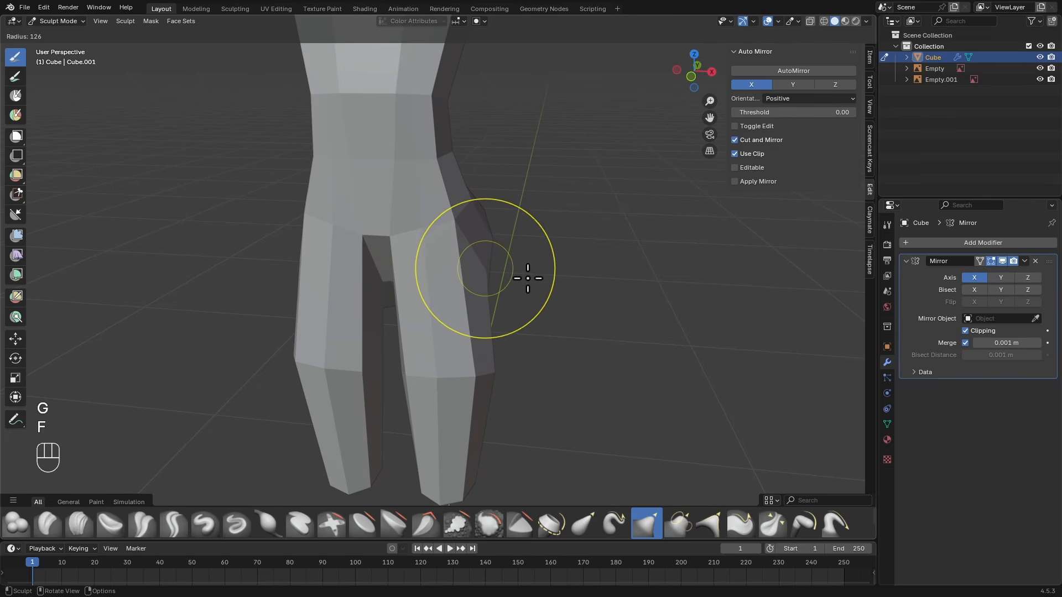
left_click(535, 279)
Set the Grab brush radius to 150 px and adjust the outer hip and thigh shape
left_click_drag(517, 289, 491, 247, "ctrl+alt")
key("f")
key("f")
left_click(520, 276)
key("f")
left_click(491, 265)
key("f")
left_click(493, 253)
mouse_move(492, 247)
left_mouse_down("ctrl+alt")
mouse_move(524, 282)
mouse_move(526, 175)
mouse_move(486, 254)
mouse_move(562, 256)
mouse_move(498, 251)
mouse_move(499, 235)
left_mouse_up("ctrl+alt")
left_click_drag(499, 235, 526, 209, "alt")
Toggle the viewport overlays off and back on
key("z")
left_click(506, 198)
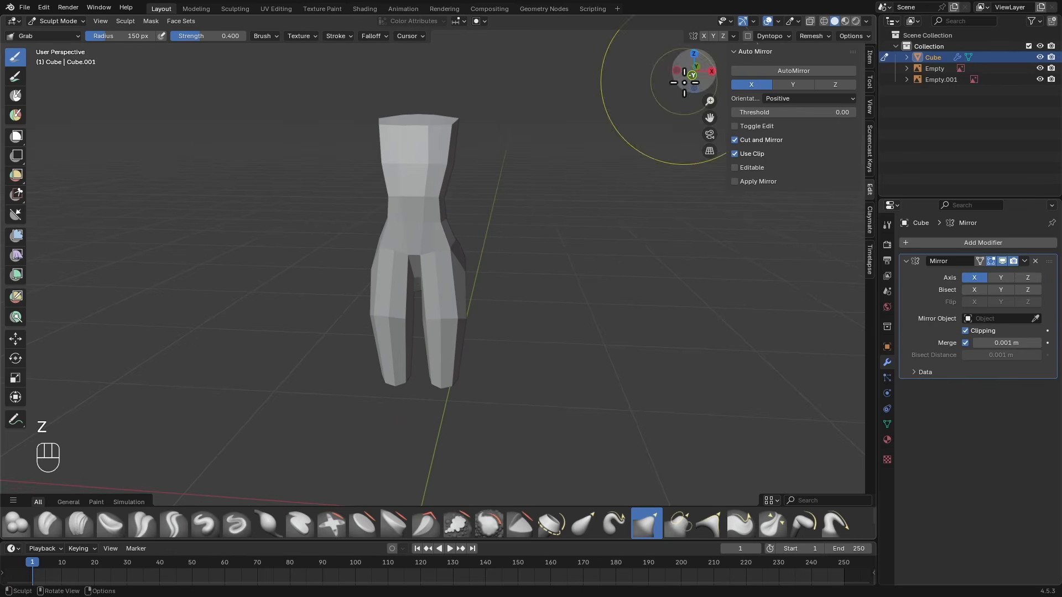
left_click(768, 21)
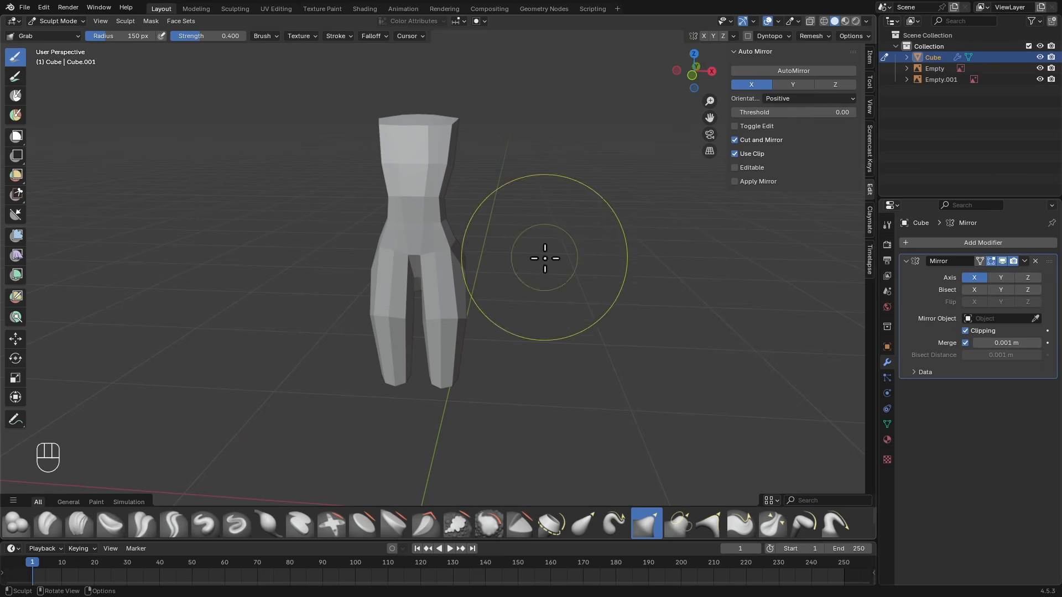
key("z")
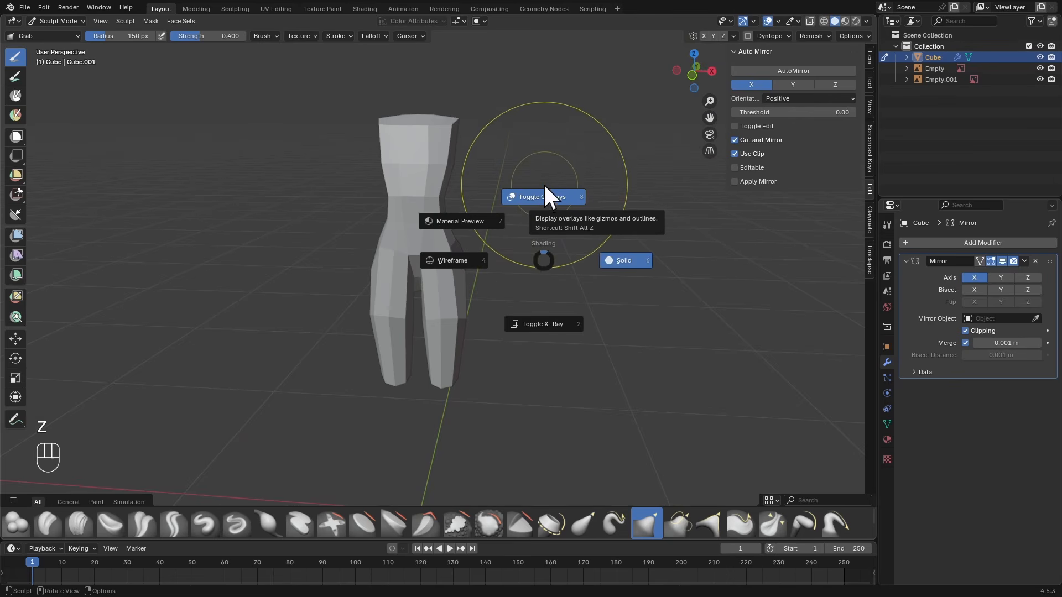
left_click(544, 196)
key("z")
left_click(538, 202)
Reshape the buttocks and the backs of the upper thighs from behind with the Grab brush
left_click_drag(538, 201, 635, 249, "alt")
scroll(538, 252, "up", 4)
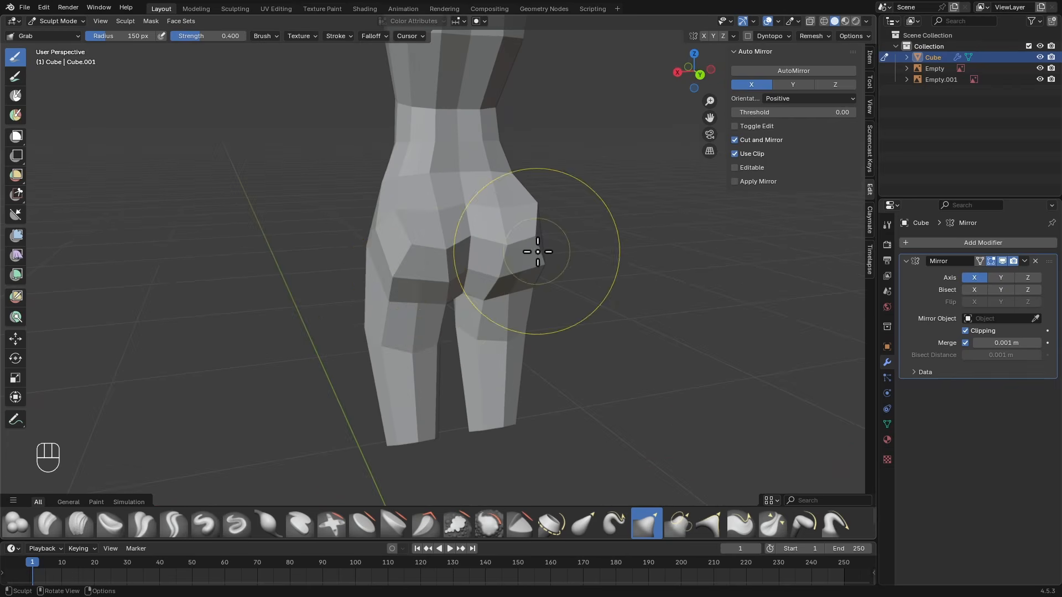
key("g")
key("f")
key("f")
left_click(376, 289)
left_click_drag(385, 293, 386, 285)
key("f")
left_click(427, 297)
mouse_move(452, 299)
left_mouse_down()
mouse_move(458, 292)
mouse_move(416, 305)
left_mouse_up()
Refine the area beneath the buttocks with the Grab brush, varying the brush radius and checking the side profile
key("f")
key("f")
left_click(417, 300)
key("f")
left_click_drag(446, 280, 443, 281, "alt")
key("f")
left_click(459, 263)
left_click_drag(449, 235, 454, 265, "ctrl+alt")
mouse_move(454, 266)
left_mouse_down("alt")
mouse_move(548, 273)
mouse_move(494, 241)
left_mouse_up("alt")
key("f")
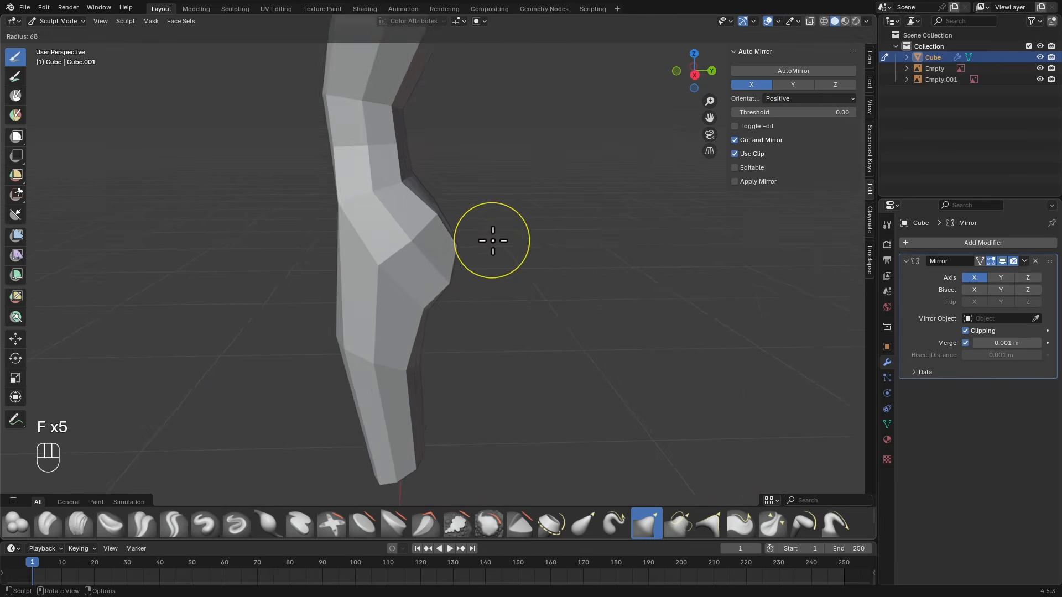
left_click(492, 241)
Set the Grab brush radius to 81 px and adjust the upper buttocks, checking the whole body shape
middle_click_drag(495, 243, 476, 259)
key("f")
key("f")
left_click(424, 231)
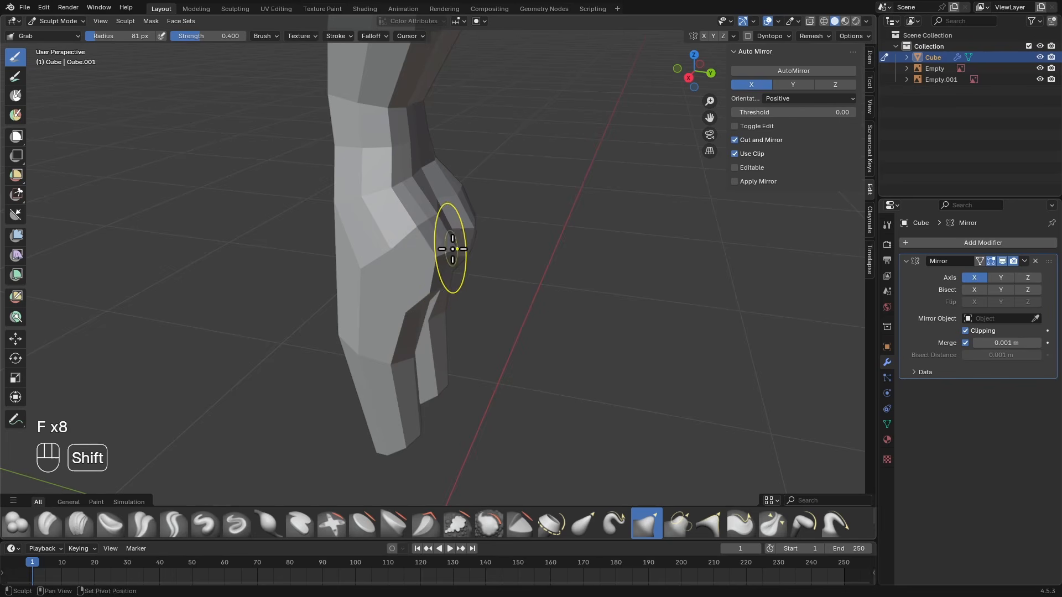
left_click_drag(424, 287, 537, 255, "alt")
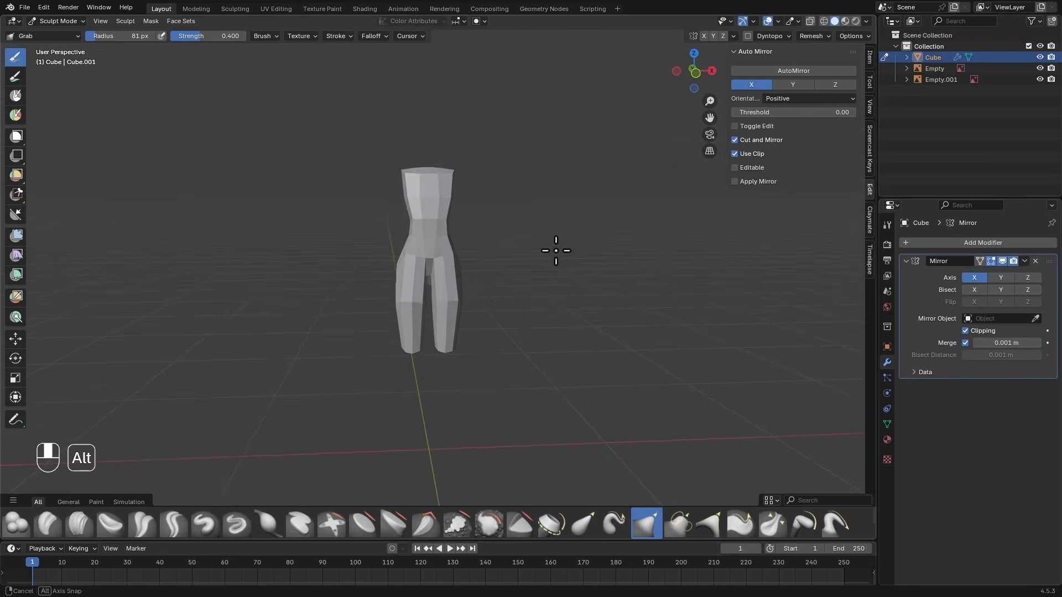
key("z")
key("z")
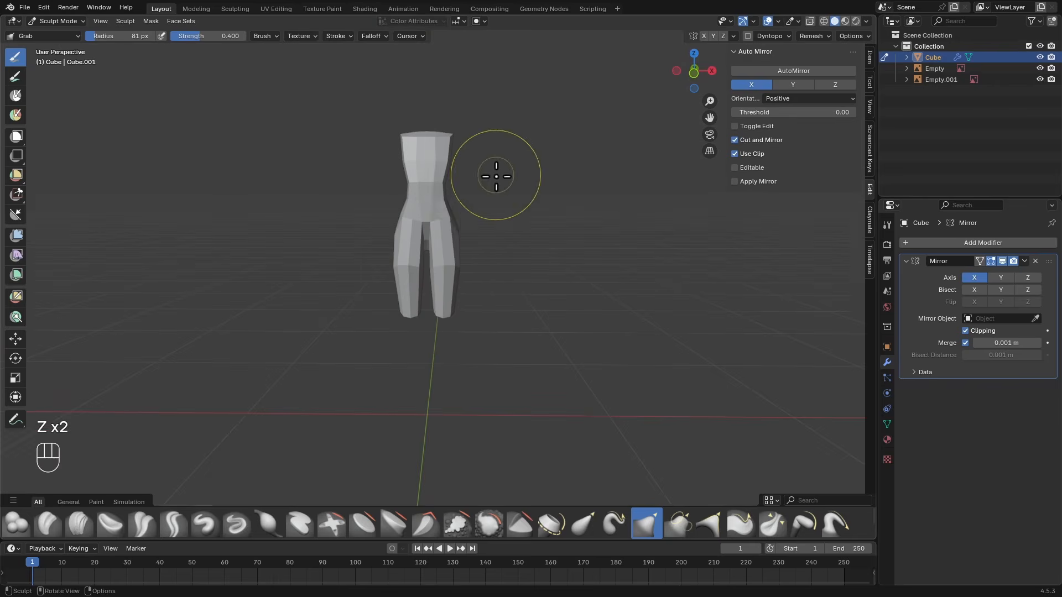
Return to Edit Mode, select the leg's lower-end vertices with X-ray on and extrude them down toward the ankle
key("Tab")
middle_click_drag(479, 290, 477, 231, "shift")
middle_click_drag(476, 231, 475, 210, "ctrl")
middle_click_drag(475, 230, 473, 221)
key("alt+z")
left_click_drag(429, 214, 532, 331)
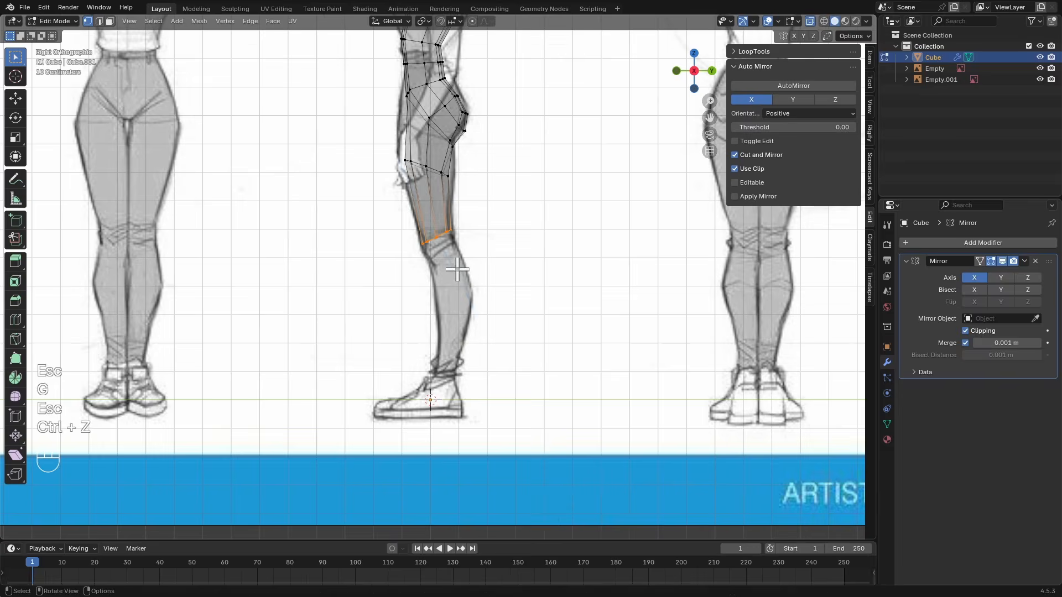
key("e")
left_click(510, 413)
Move, rotate and scale the extruded lower-leg end in side view to match the reference's ankle
middle_click_drag(514, 407, 502, 365, "shift")
middle_click_drag(503, 365, 487, 272, "ctrl")
key("g")
left_click(476, 299)
key("r")
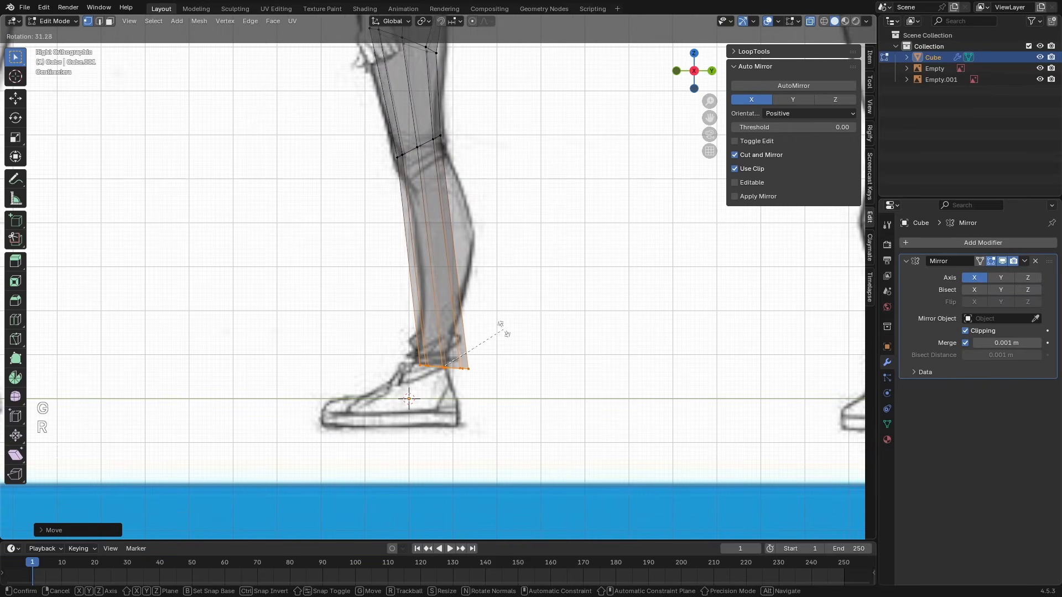
left_click(503, 336)
left_click_drag(502, 356, 510, 327, "ctrl+alt")
key("g")
left_click(502, 338)
key("s")
left_click(496, 340)
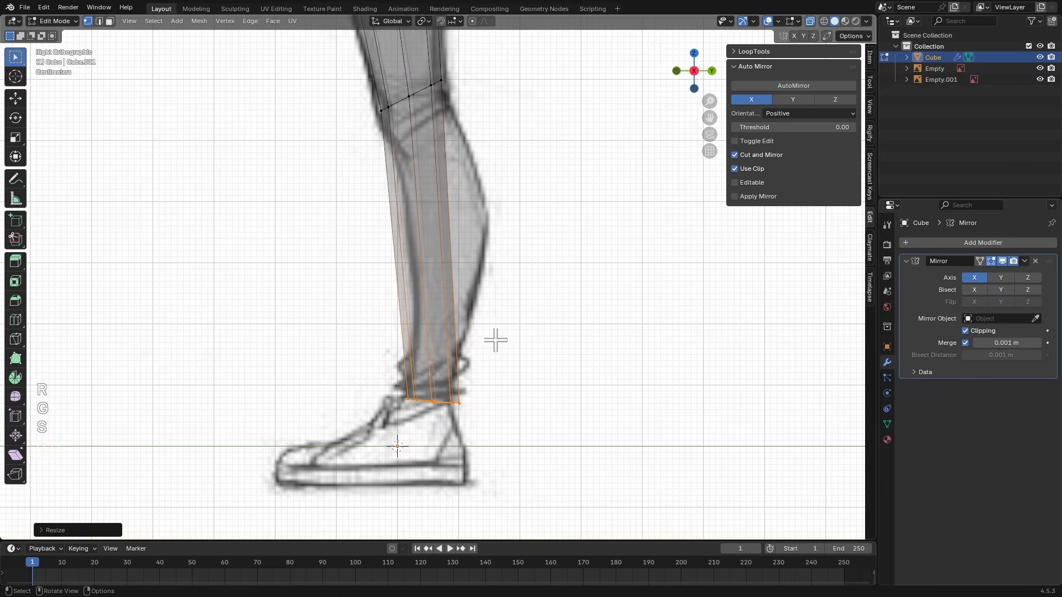
Move the selected lower-leg end in side view to line up with the reference's ankle
key("g")
left_click(498, 320)
scroll(498, 320, "down", 3)
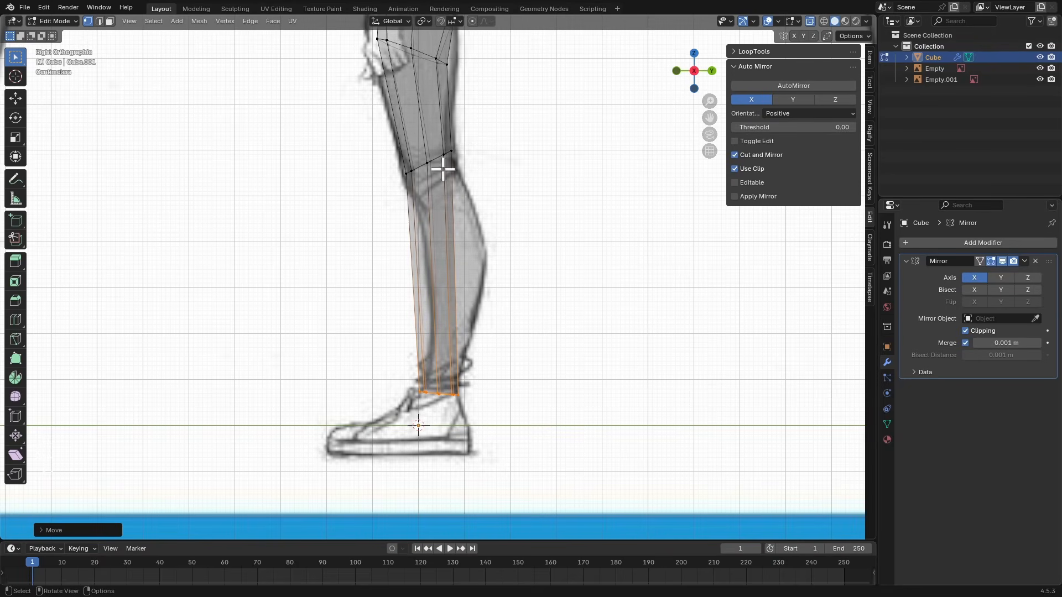
Add an edge loop across the middle of the lower leg, then scale and move it to match the calf's side profile
key("ctrl+r")
left_click(445, 258)
key("Escape")
key("s")
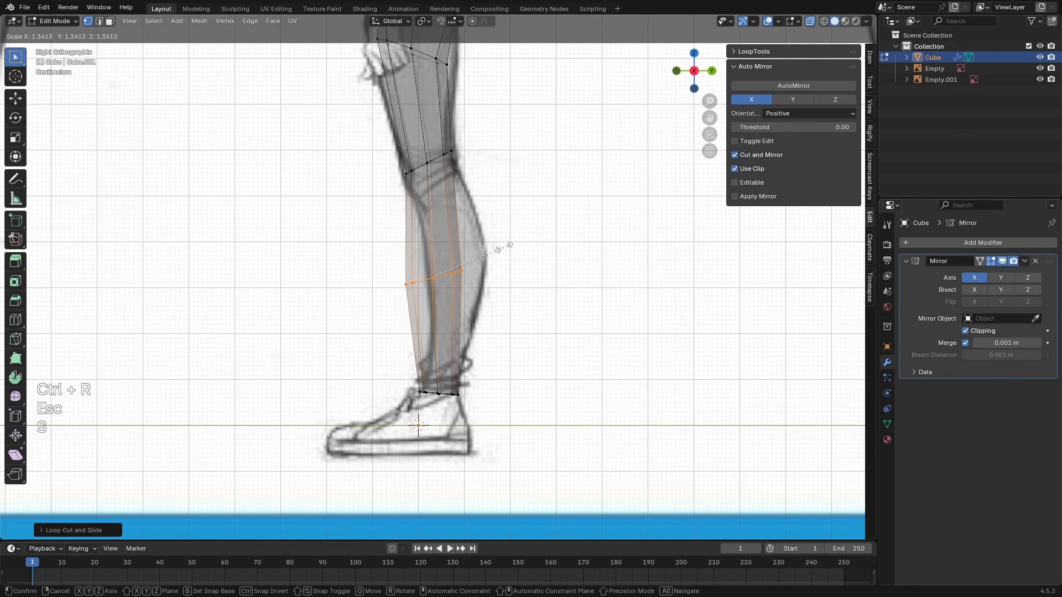
left_click(427, 256)
key("g")
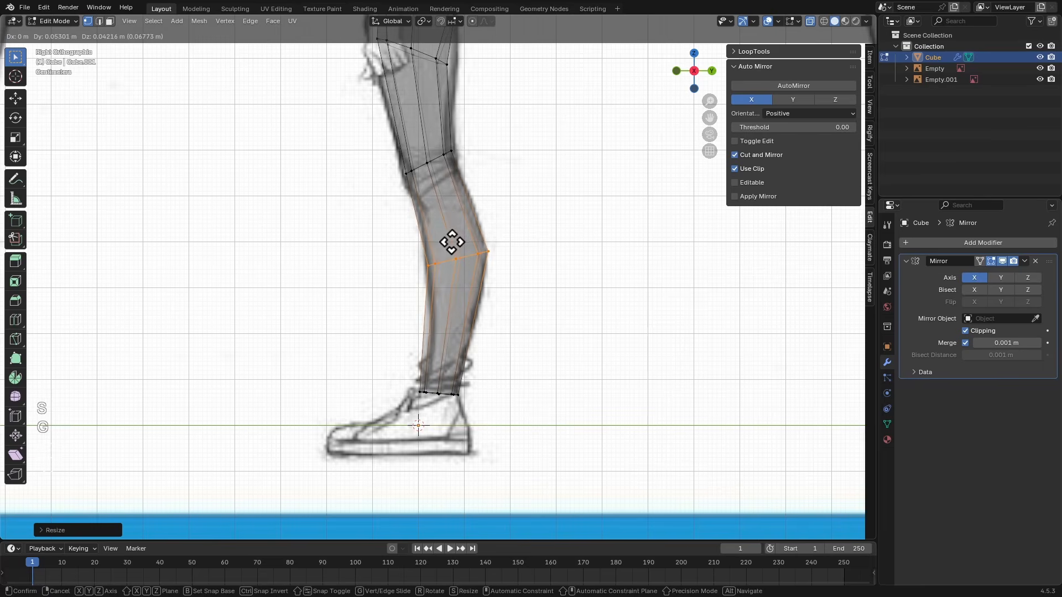
left_click(451, 242)
Reposition the calf loop and the ankle end along the X axis in front view
middle_click_drag(450, 242, 557, 242, "alt")
key("KP_1")
middle_click_drag(481, 236, 479, 250, "shift")
key("g")
key("x")
left_click(487, 251)
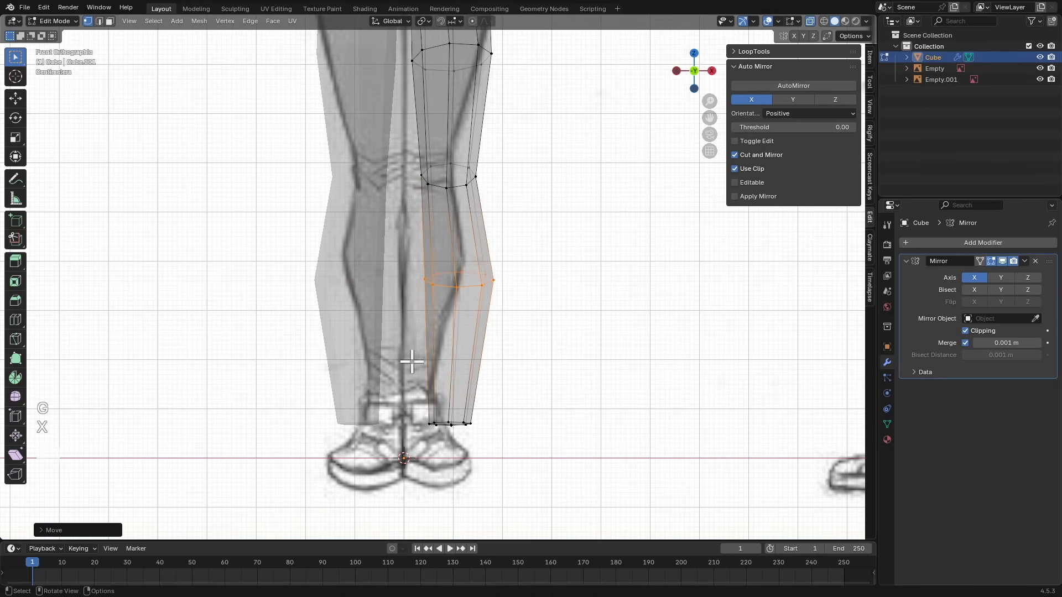
key("g")
key("x")
left_click(493, 446)
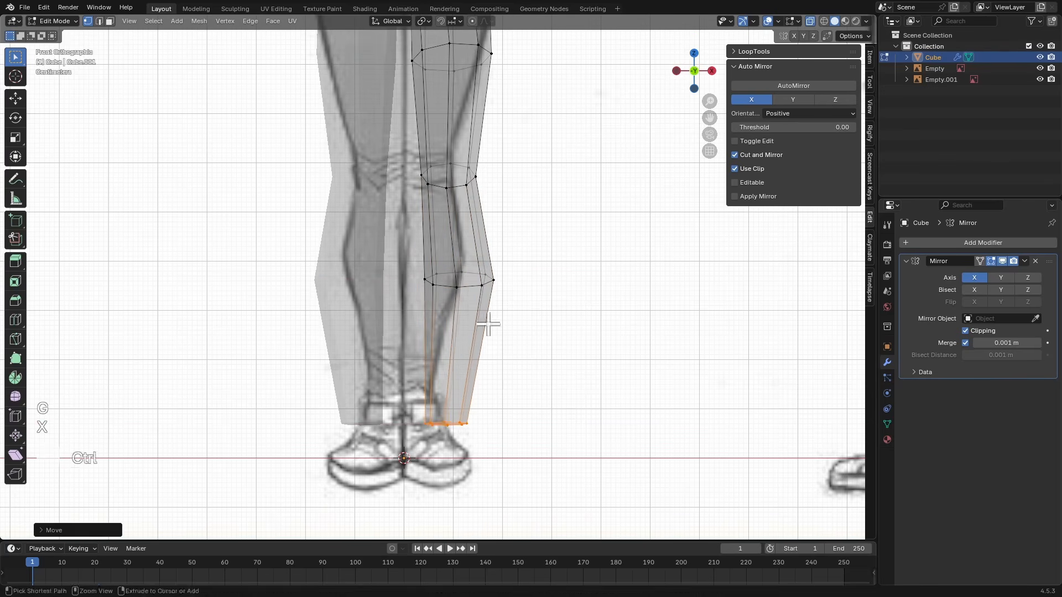
Examine the overall shape of the hips and legs from several angles with X-ray off, and return to front view
key("shift+alt+z")
left_click_drag(486, 183, 520, 304, "ctrl+alt")
key("alt+z")
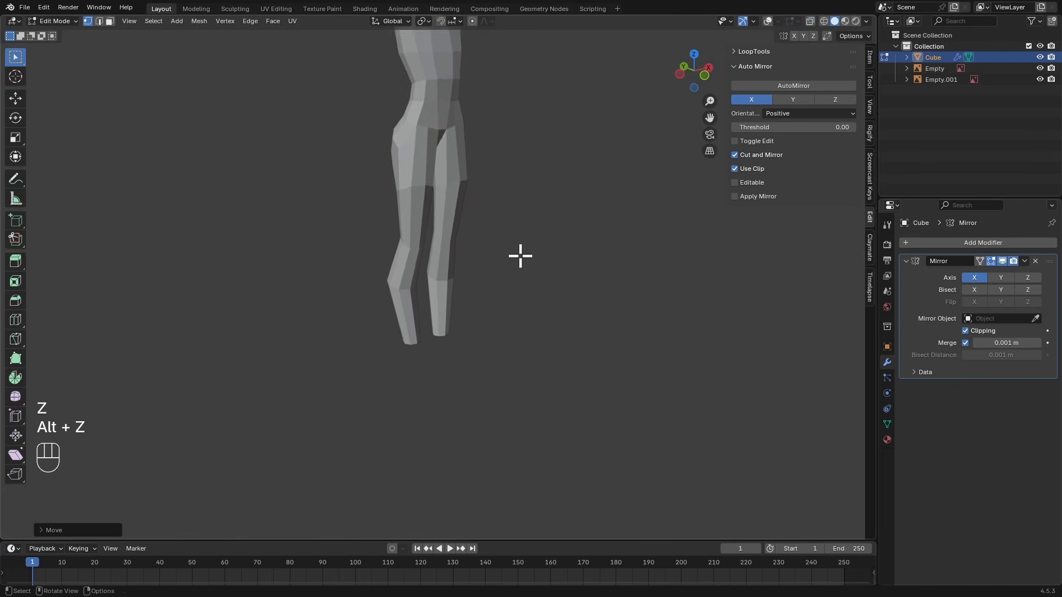
left_click_drag(519, 254, 492, 276, "alt")
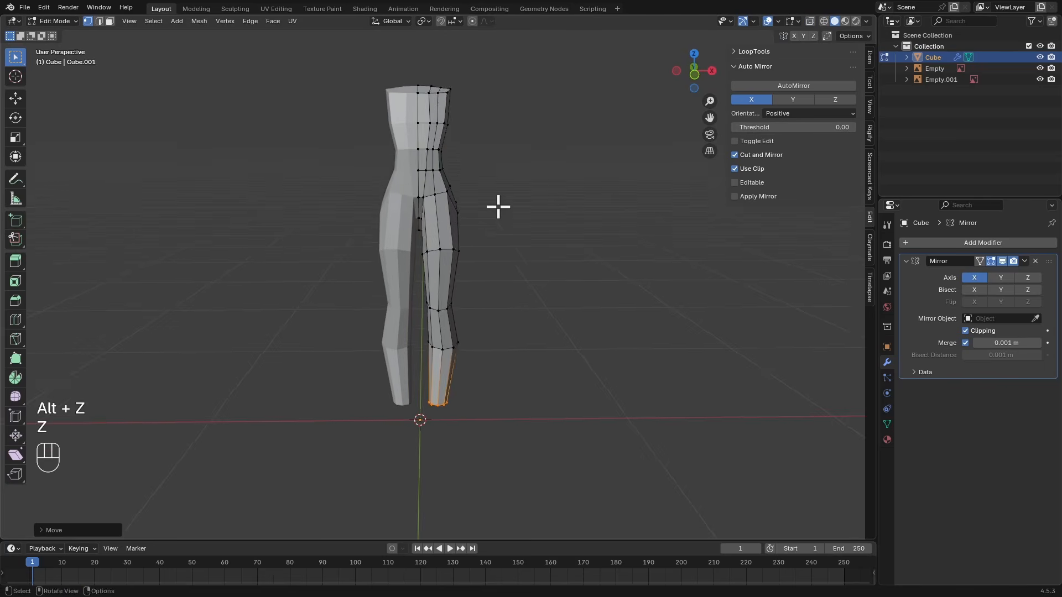
left_click_drag(498, 206, 506, 260, "alt+shift")
key("shift+alt+z")
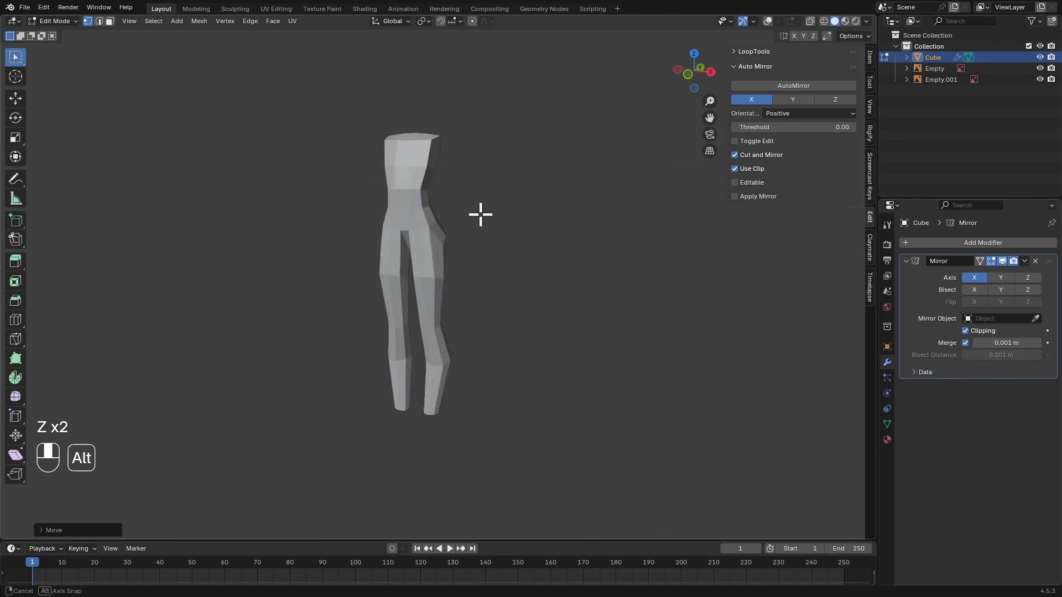
left_click_drag(500, 217, 506, 276, "ctrl+alt")
key("KP_1")
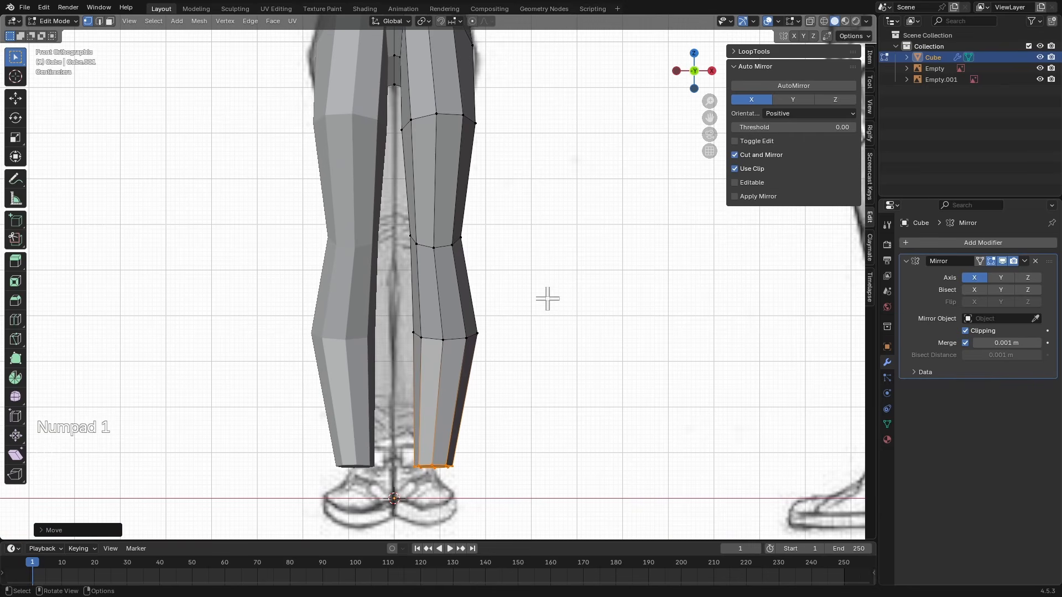
Narrow the ankle end along the X axis in front view and check it against the reference with X-ray
key("s")
key("x")
left_click(535, 321)
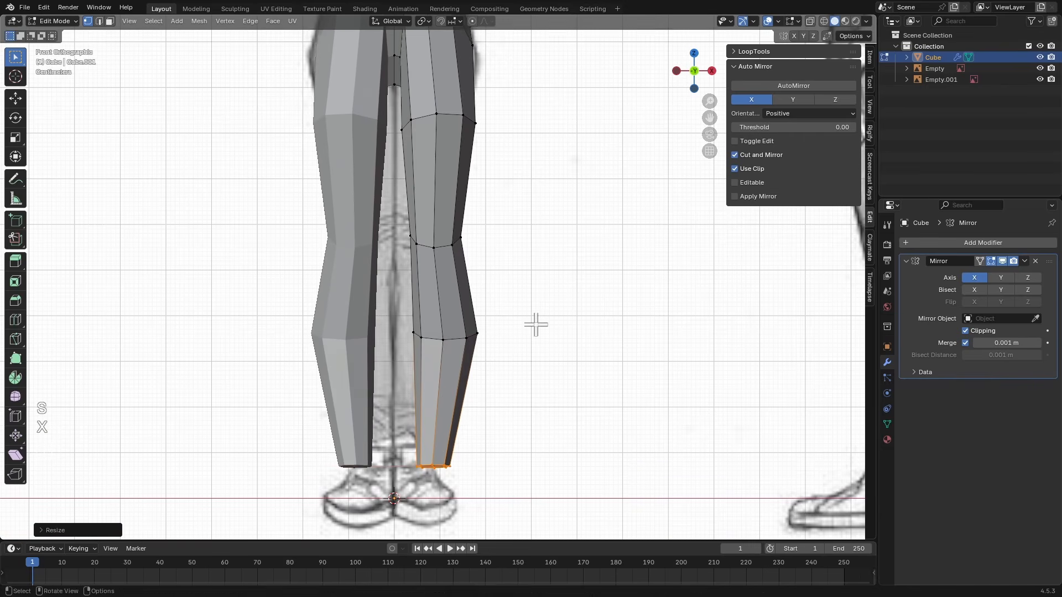
key("alt+z")
left_click_drag(523, 280, 528, 267, "ctrl+alt")
key("alt+z")
Add an edge loop between the knee and the calf and move it in side view to follow the reference outline
middle_click_drag(540, 285, 470, 282)
key("KP_3")
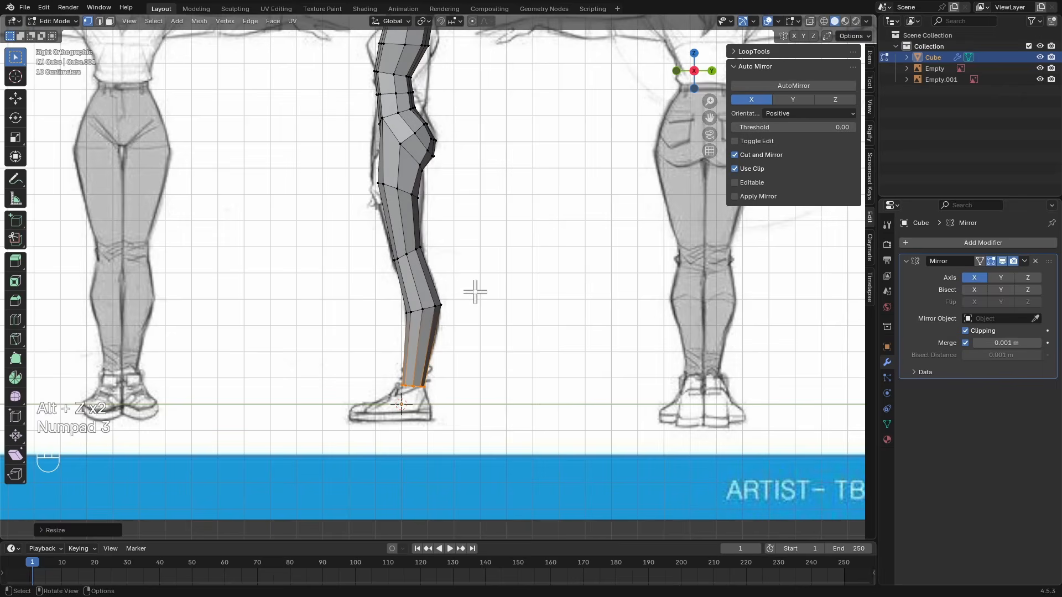
left_click_drag(439, 329, 384, 219, "ctrl+alt")
key("z")
key("z")
key("alt+z")
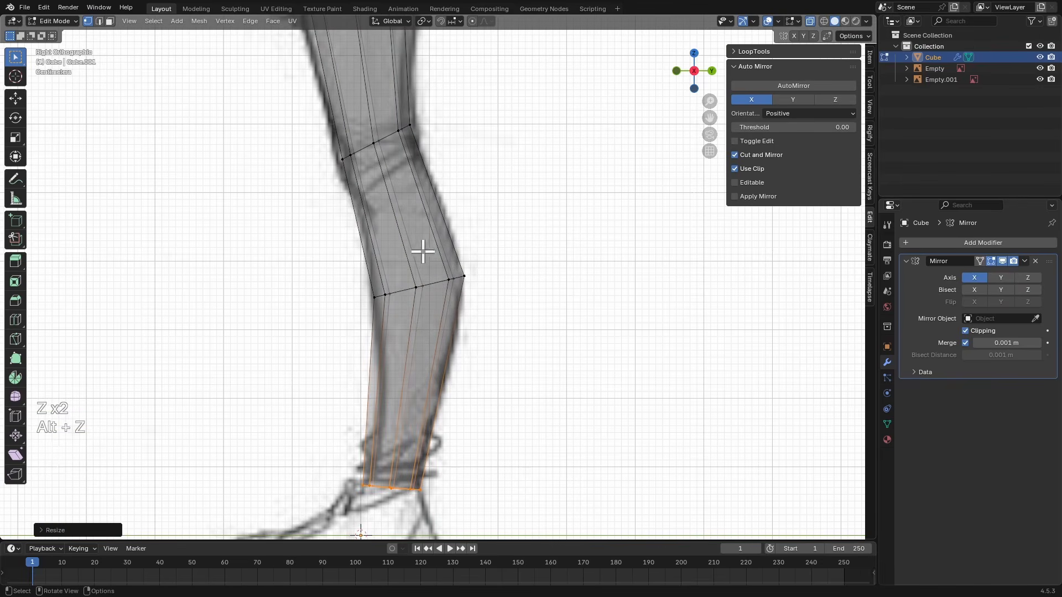
key("ctrl+r")
left_click(415, 213)
key("Escape")
key("g")
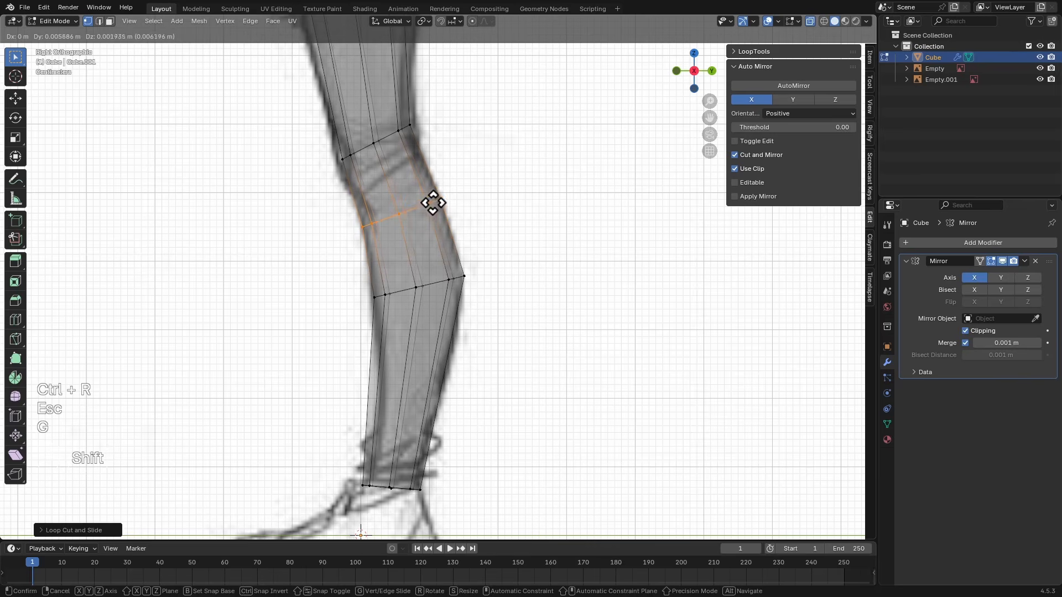
left_click(433, 202, "shift")
Add an edge loop between the calf and the ankle, and move, rotate and scale it to fit the side profile
left_click_drag(434, 288, 431, 225, "alt+shift")
key("ctrl+r")
left_click(416, 288)
key("Escape")
key("g")
left_click(428, 289, "shift")
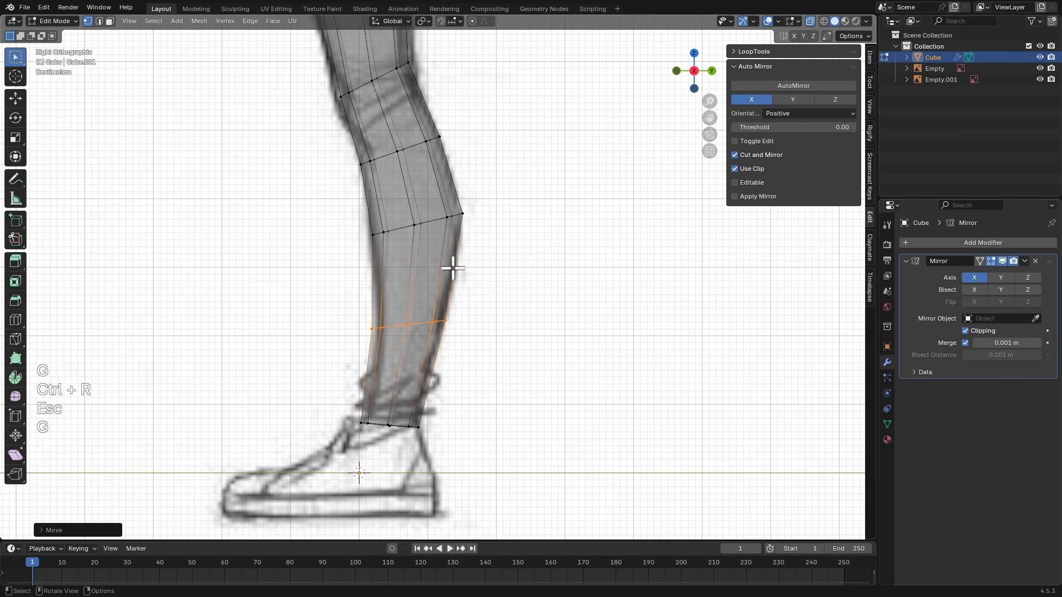
key("r")
left_click(509, 267)
key("s")
key("g")
left_click(493, 268)
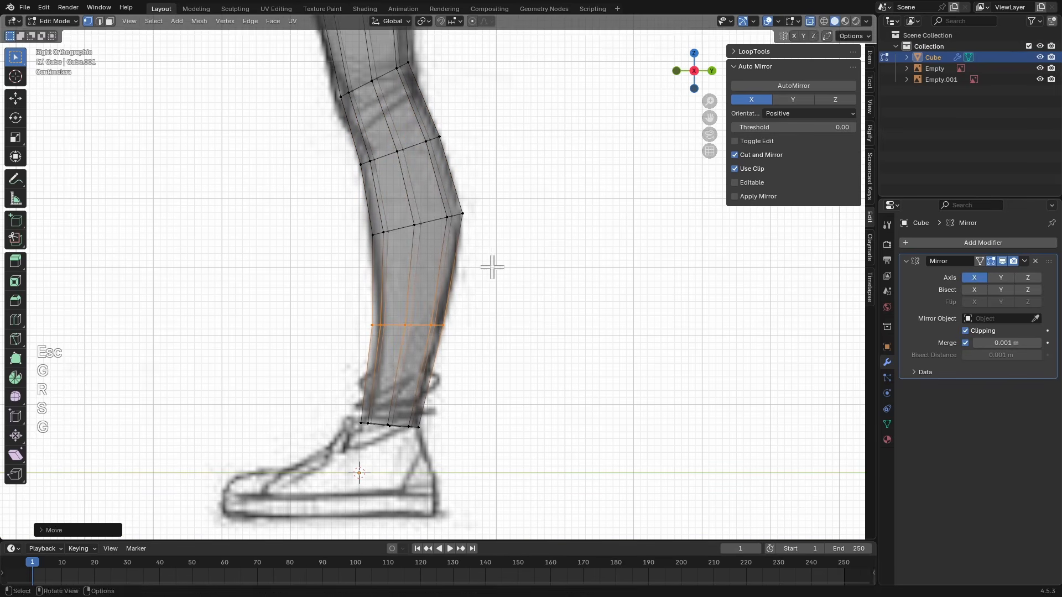
Add another edge loop just below the calf, then move and rotate it to match the side reference
key("ctrl+r")
left_click(451, 267)
key("Escape")
key("g")
key("r")
left_click(347, 302)
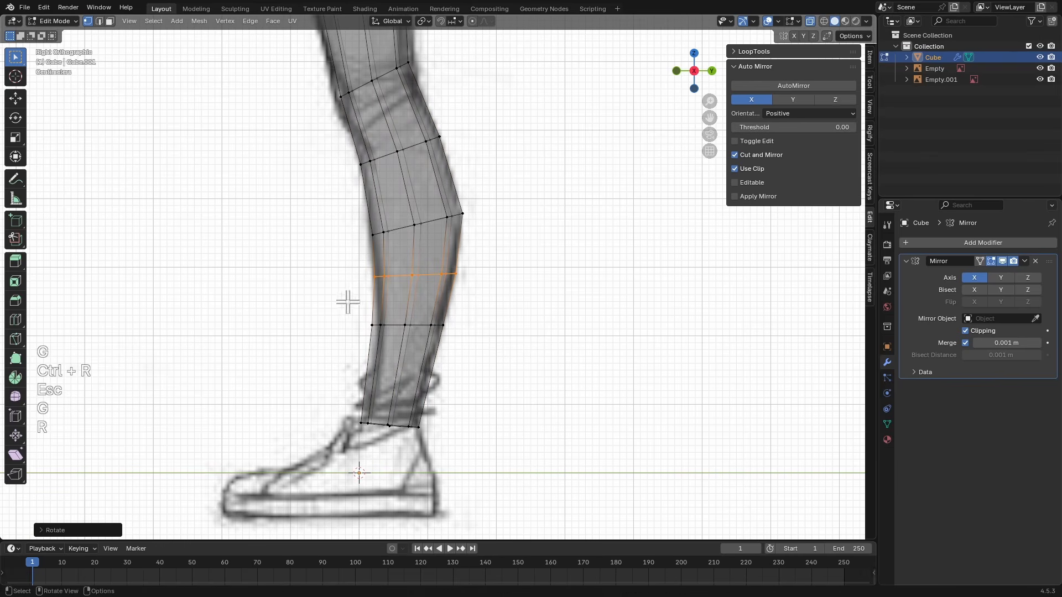
Lower the loop above the ankle and scale it to the outline, then shift the loop below the calf slightly down
left_click(426, 327, "alt")
key("g")
left_click(456, 541)
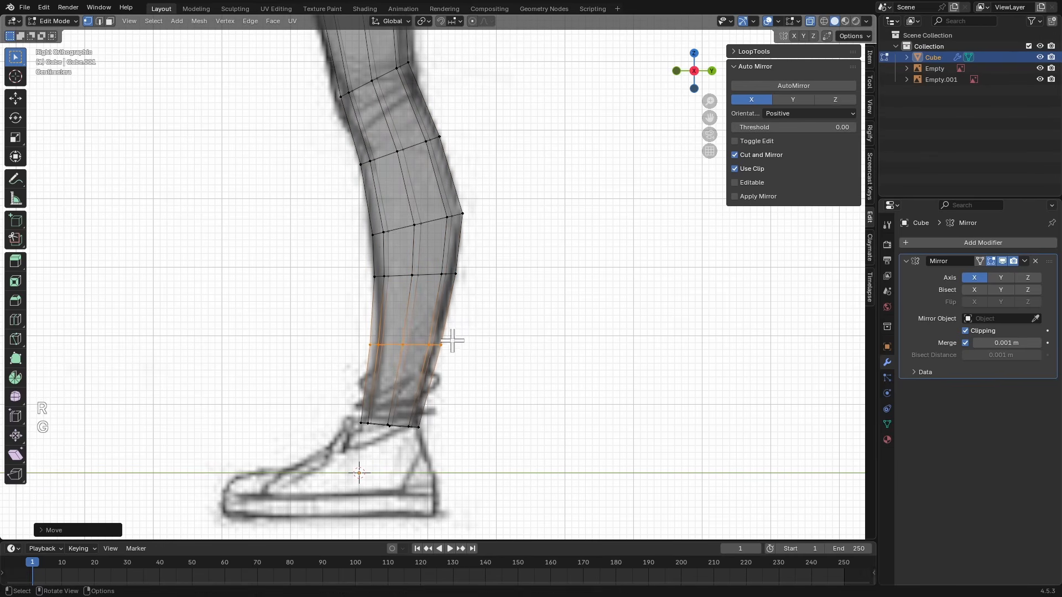
key("g")
left_click(462, 349)
key("s")
left_click(467, 332)
left_click_drag(435, 279, 460, 278)
key("g")
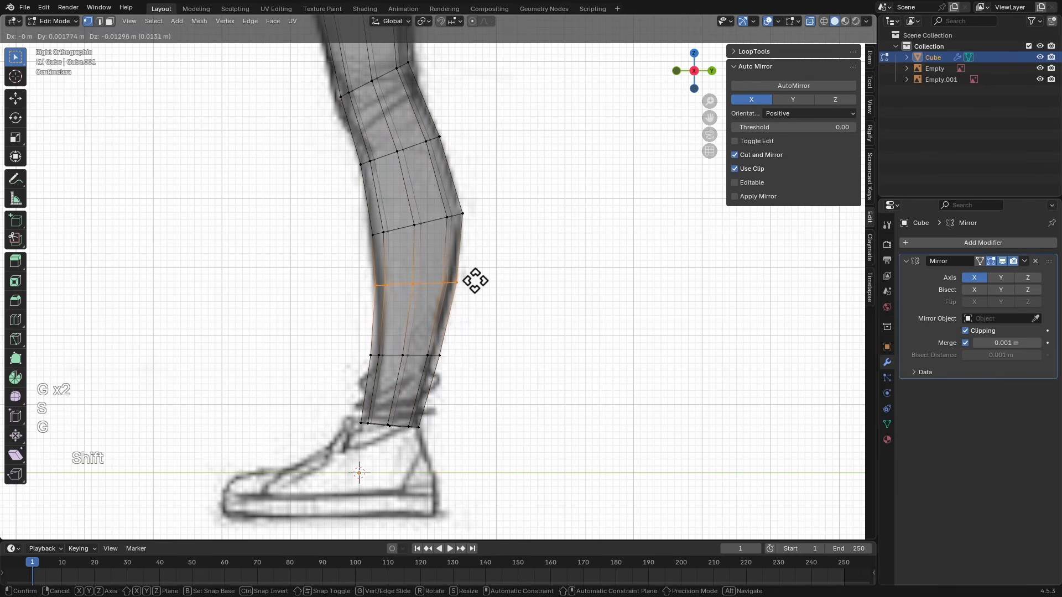
left_click(470, 277)
Scale and move the loop above the ankle along the X axis in front view
key("KP_1")
left_click_drag(509, 319, 510, 337, "alt+shift")
left_click_drag(396, 357, 490, 386)
key("s")
key("x")
left_click(550, 368)
key("g")
key("x")
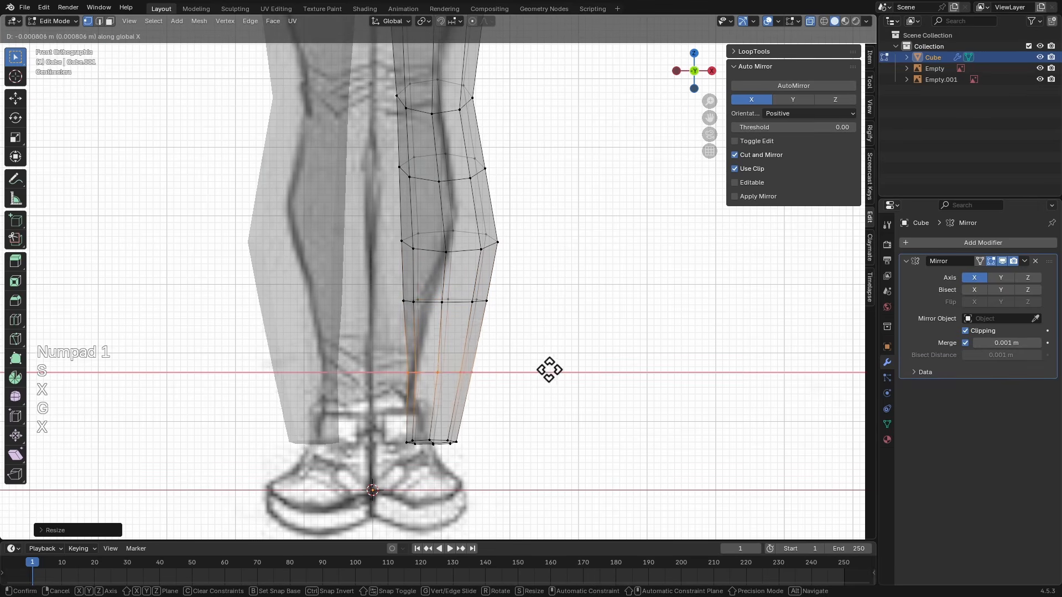
left_click(510, 385)
Adjust the width and position of the loop just below the calf along the X axis
left_click_drag(522, 330, 523, 330)
key("s")
key("x")
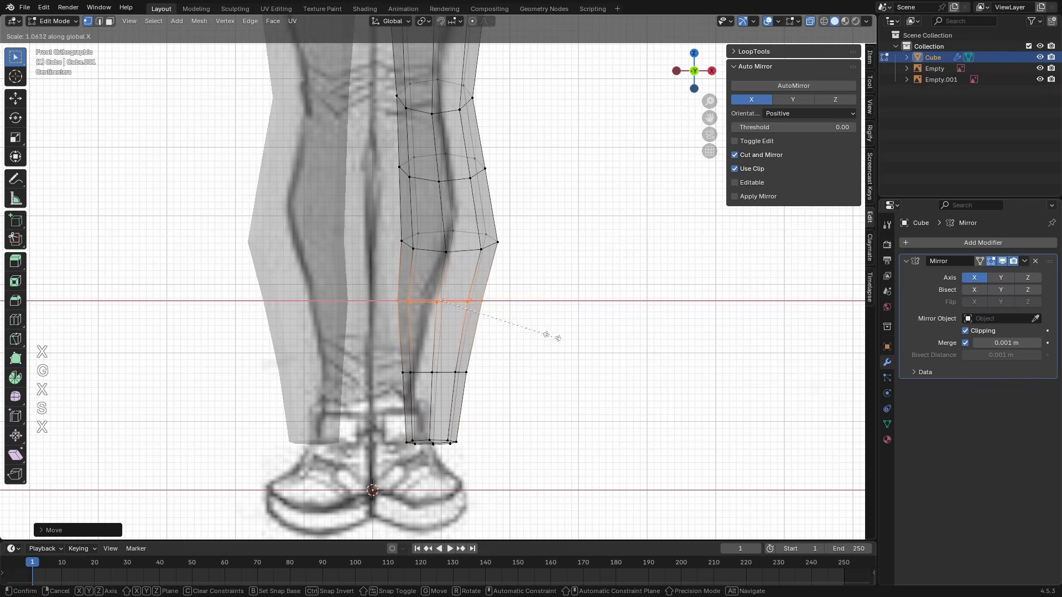
right_click(552, 337)
Widen the calf loop slightly along the X axis and shift it inward toward the body's centre
key("s")
key("x")
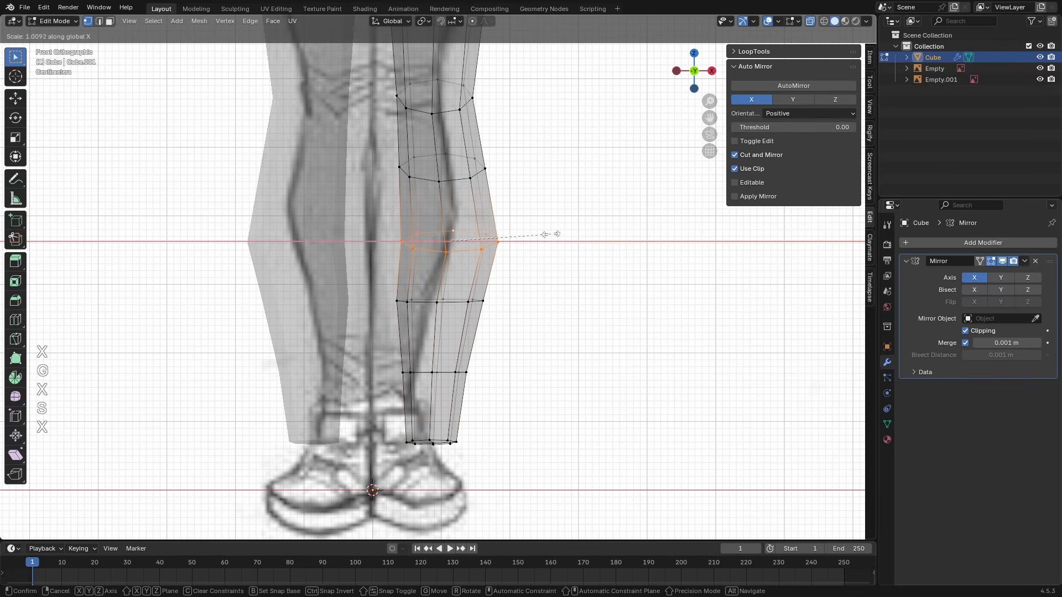
key("Escape")
key("s")
key("x")
left_click(553, 234)
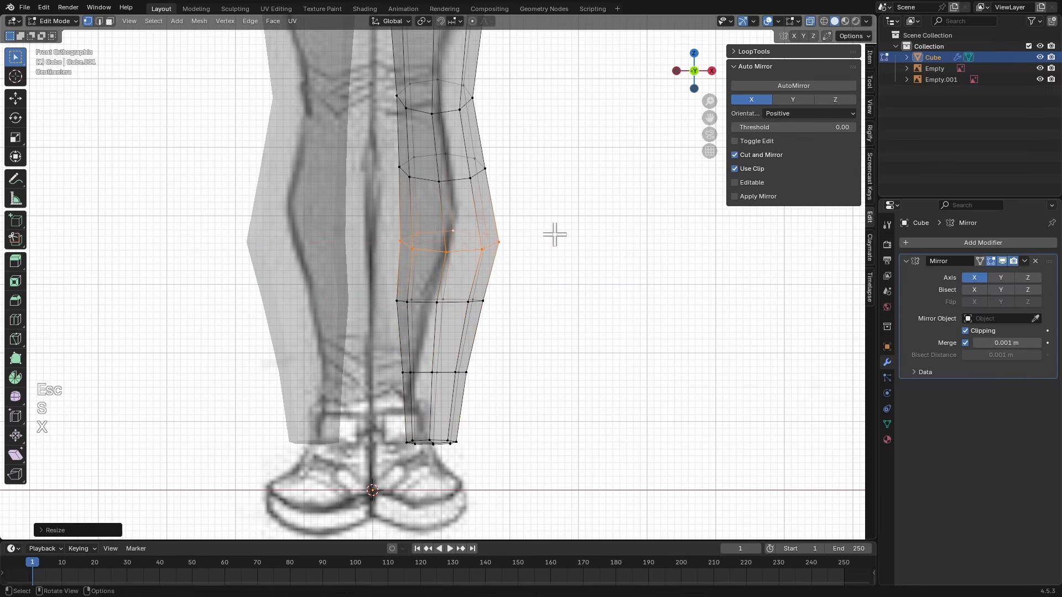
key("g")
key("x")
left_click(529, 242)
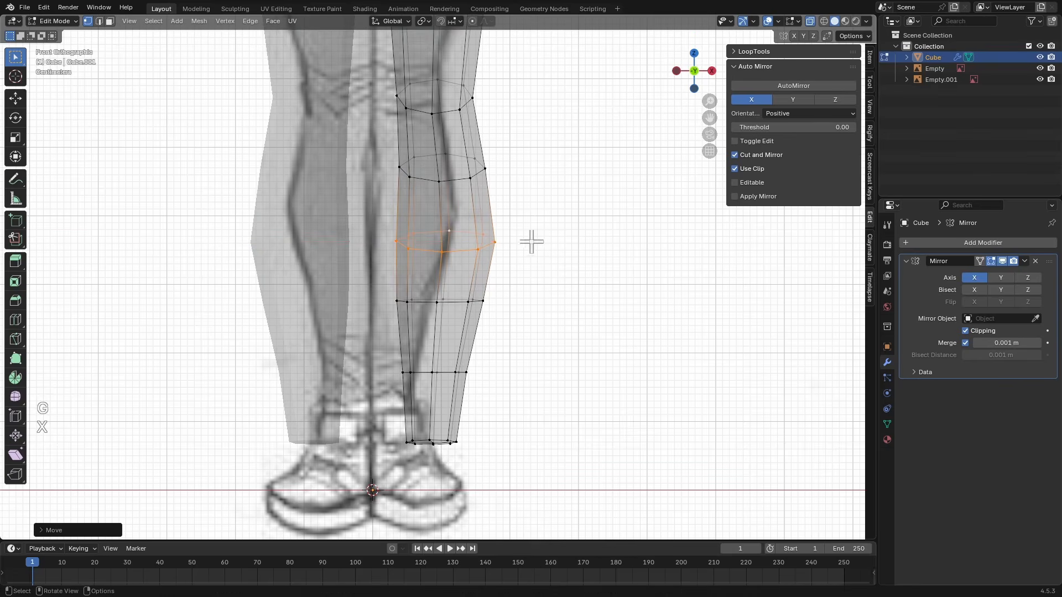
Turn X-ray off, switch to Sculpt Mode and adjust the lower legs with the Grab brush, setting its radius to 173 px
key("alt+z")
mouse_move(533, 279)
middle_mouse_down("ctrl")
mouse_move(536, 237)
mouse_move(510, 183)
middle_mouse_up("ctrl")
key("ctrl+Tab")
middle_click_drag(506, 235, 493, 325, "ctrl")
middle_click_drag(493, 325, 477, 280, "shift")
middle_click_drag(477, 279, 481, 250, "ctrl")
key("g")
key("f")
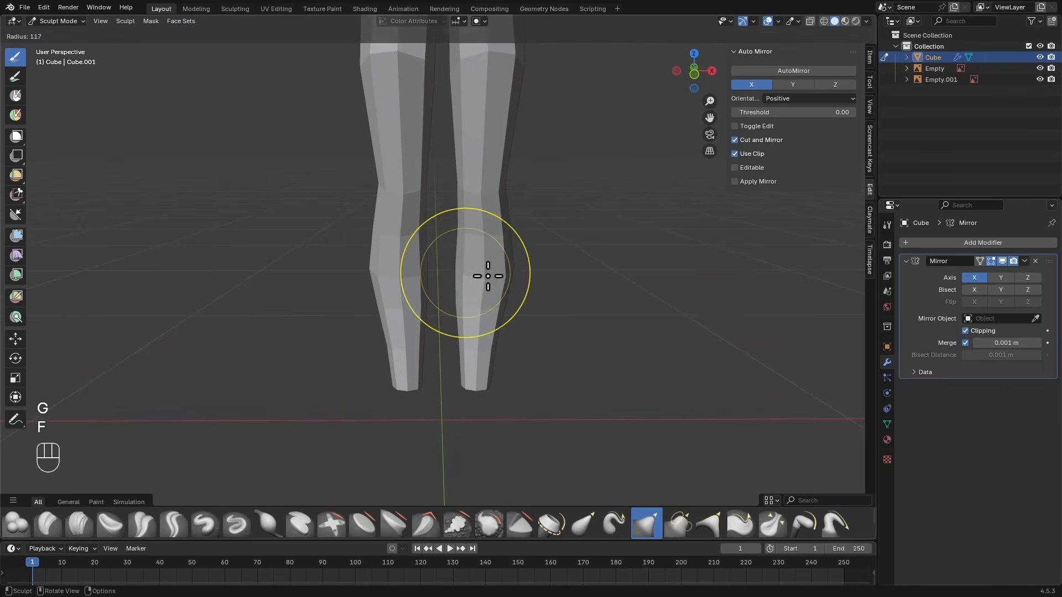
left_click(490, 278)
middle_click_drag(486, 301, 486, 282, "ctrl")
key("g")
key("f")
left_click(479, 295)
key("f")
left_click(474, 310)
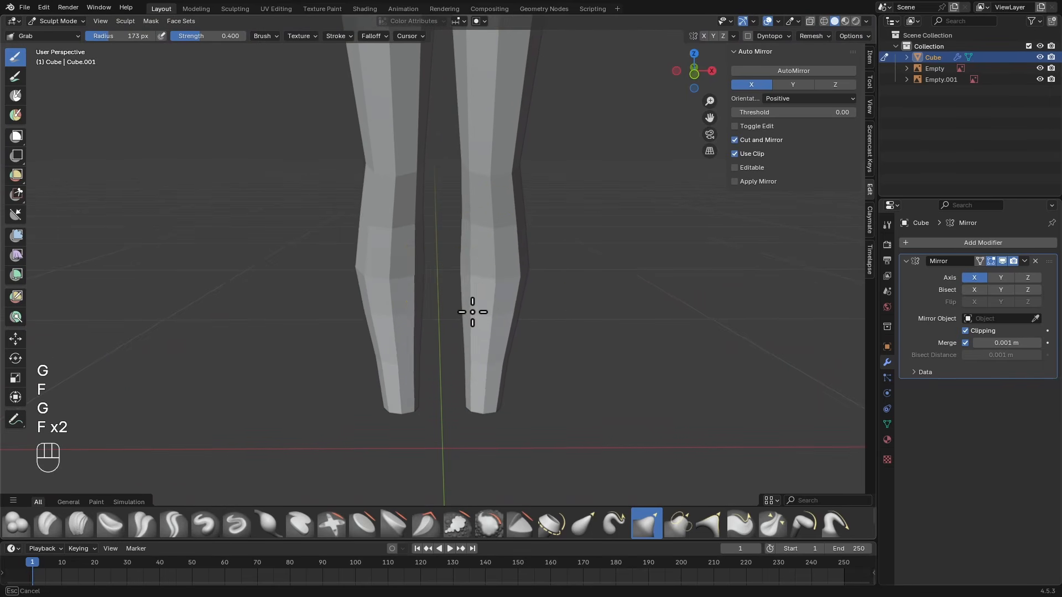
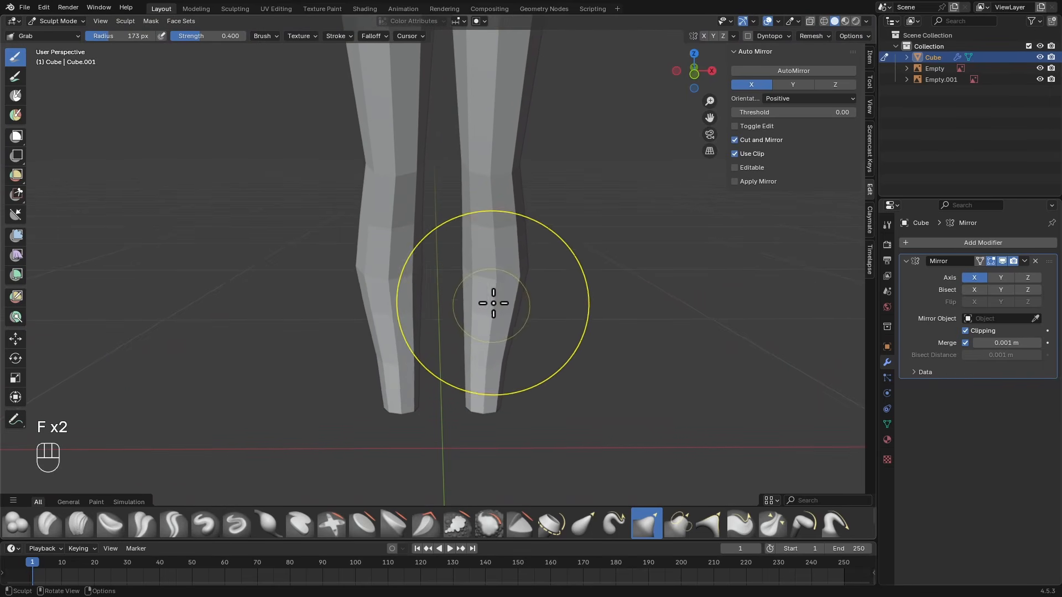
Set the Grab brush radius to 109 px and nudge the front of the waist, viewing the body from the side
middle_click_drag(493, 303, 584, 343, "ctrl")
middle_click_drag(548, 296, 547, 255, "alt+shift")
mouse_move(547, 256)
middle_mouse_down("alt+shift")
mouse_move(543, 235)
mouse_move(526, 256)
mouse_move(507, 218)
middle_mouse_up("alt+shift")
key("f")
key("f")
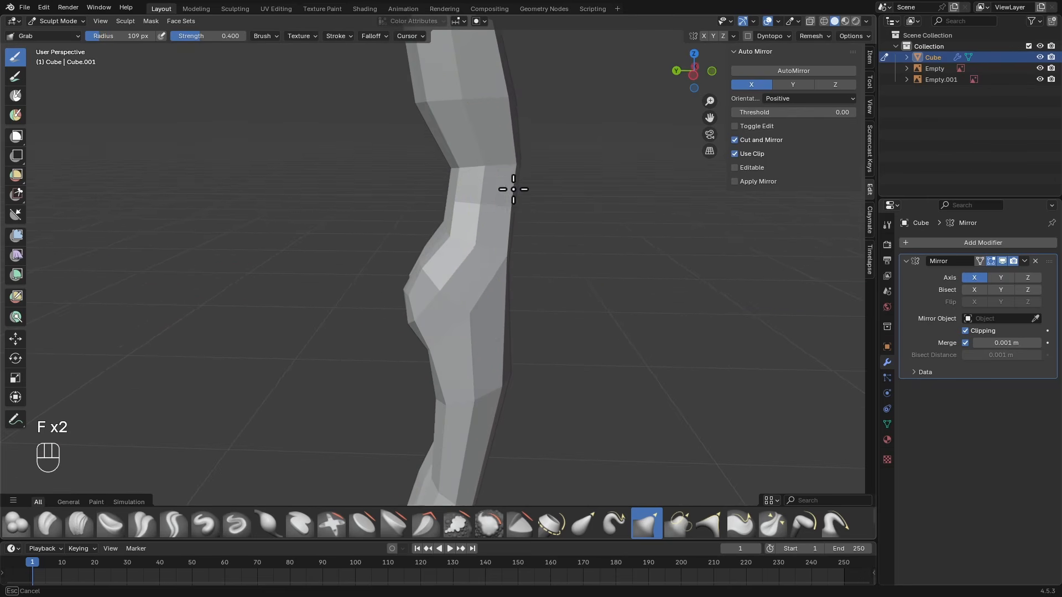
left_click_drag(513, 190, 511, 189)
mouse_move(522, 185)
middle_mouse_down("ctrl+alt")
mouse_move(538, 206)
mouse_move(537, 318)
middle_mouse_up("ctrl+alt")
middle_click_drag(536, 318, 535, 219, "alt+shift")
Return to Edit Mode and add two edge loops around the torso, one above the waist and one across the upper chest
key("ctrl+Tab")
mouse_move(411, 296)
middle_mouse_down("alt")
mouse_move(618, 316)
mouse_move(544, 279)
middle_mouse_up("alt")
scroll(489, 243, "up", 3)
key("Tab")
middle_click_drag(488, 249, 438, 241, "alt")
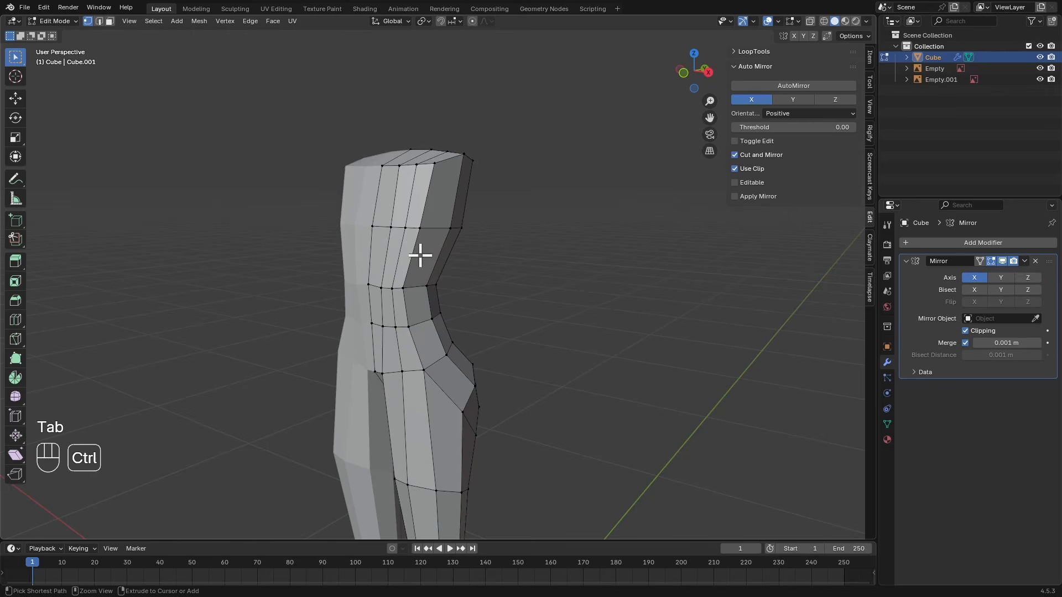
key("ctrl+r")
key("Escape")
key("ctrl+r")
left_click(434, 191)
key("Escape")
Switch the body back to Sculpt Mode
middle_click_drag(434, 191, 484, 230, "alt")
key("ctrl+Tab")
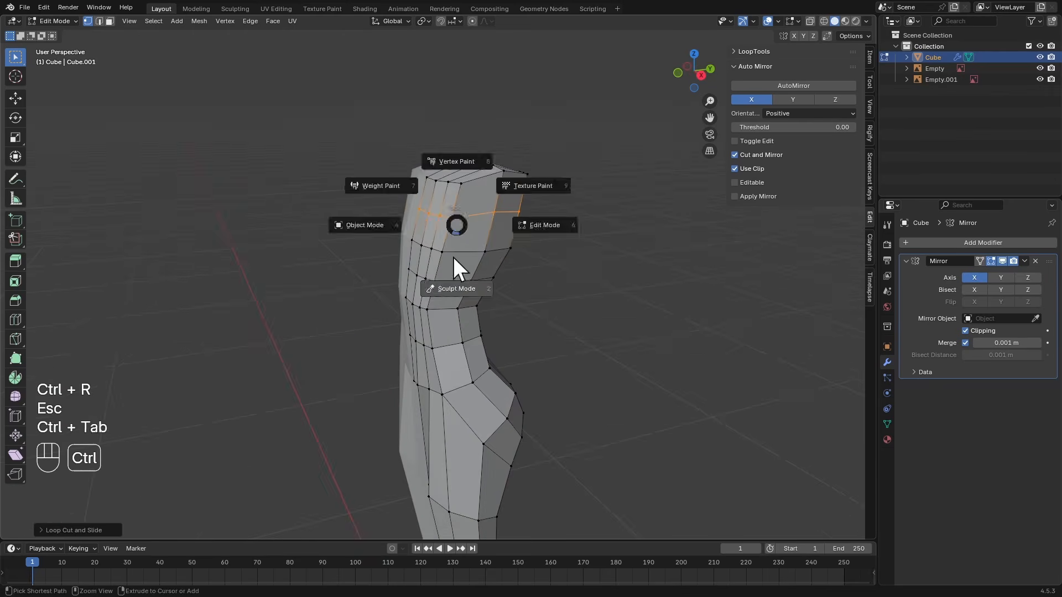
left_click(457, 272)
Try smoothing the side of the ribcage with the brush radius at 175 px, and undo the stroke
key("f")
left_click(473, 219)
key("f")
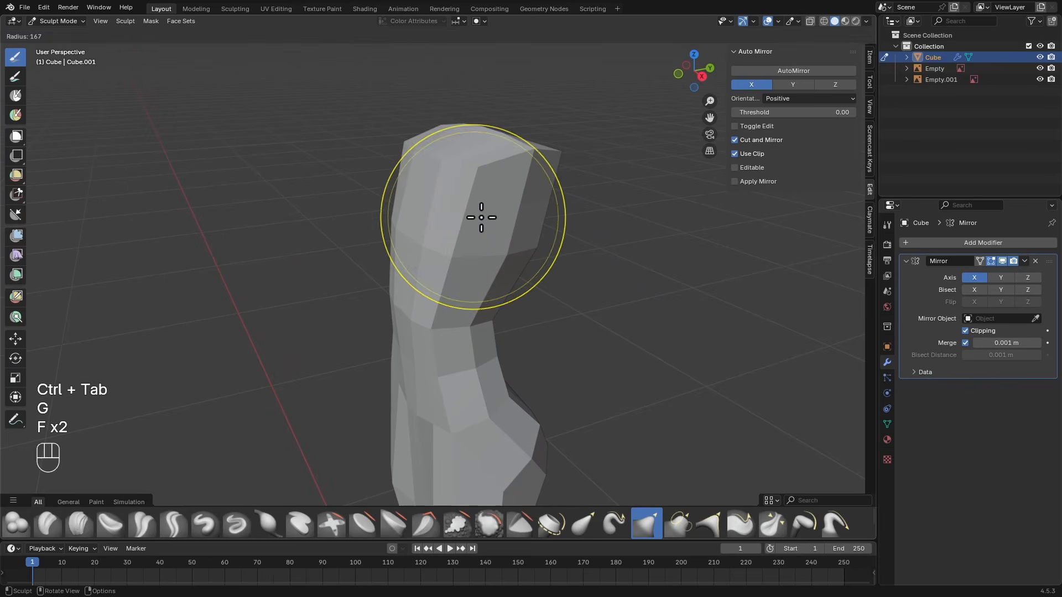
left_click(483, 216)
key("f")
left_click(461, 221)
left_click_drag(458, 225, 437, 287, "shift")
key("ctrl+z")
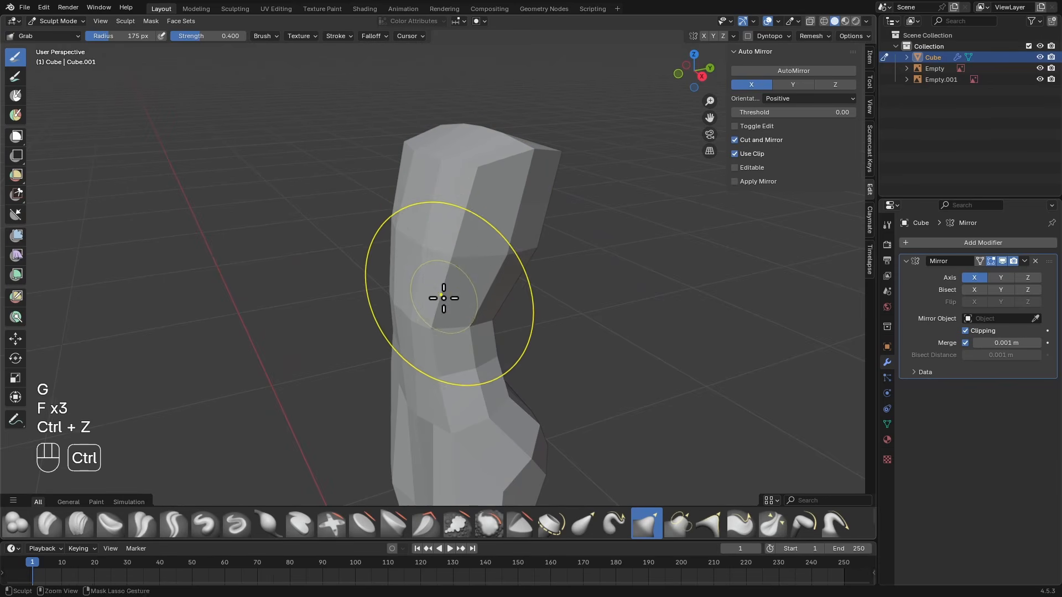
Set the brush radius to 121 px and smooth the side of the ribcage
key("f")
key("f")
left_click(430, 297)
key("f")
left_click(444, 199)
mouse_move(460, 194)
left_mouse_down("shift")
mouse_move(472, 179)
mouse_move(456, 249)
left_mouse_up("shift")
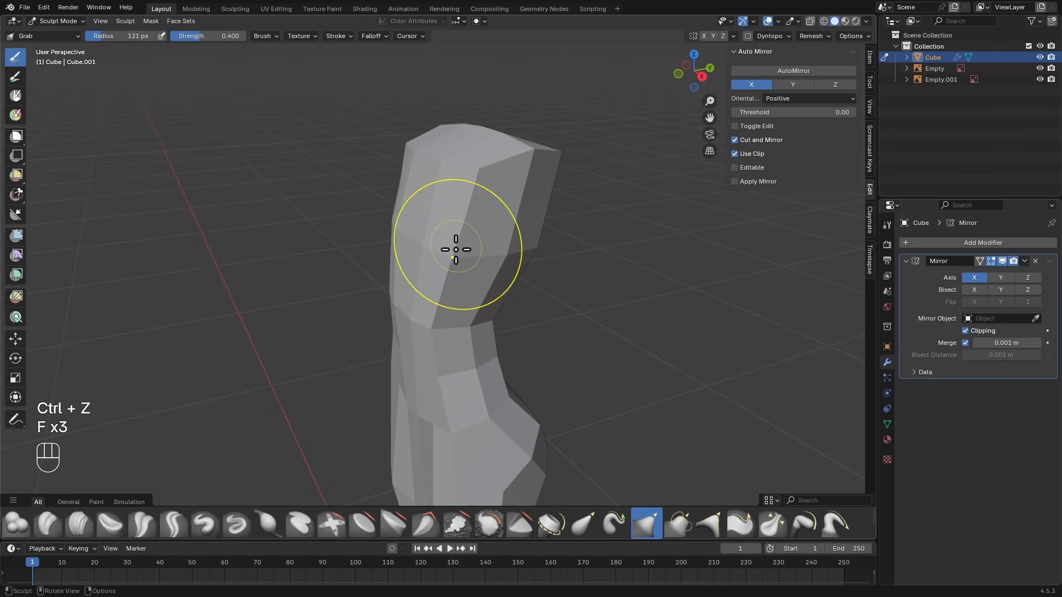
Smooth the side of the waist and upper hip, viewing the torso from the side and back
middle_click_drag(443, 391, 435, 320, "shift")
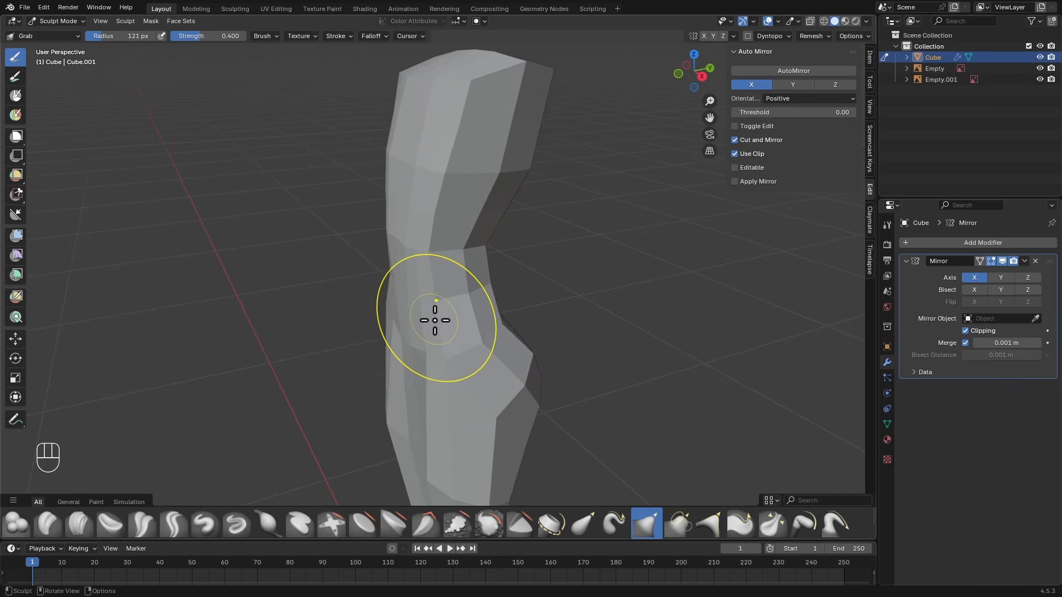
left_click_drag(447, 325, 412, 317, "alt")
left_click_drag(419, 296, 417, 273, "shift")
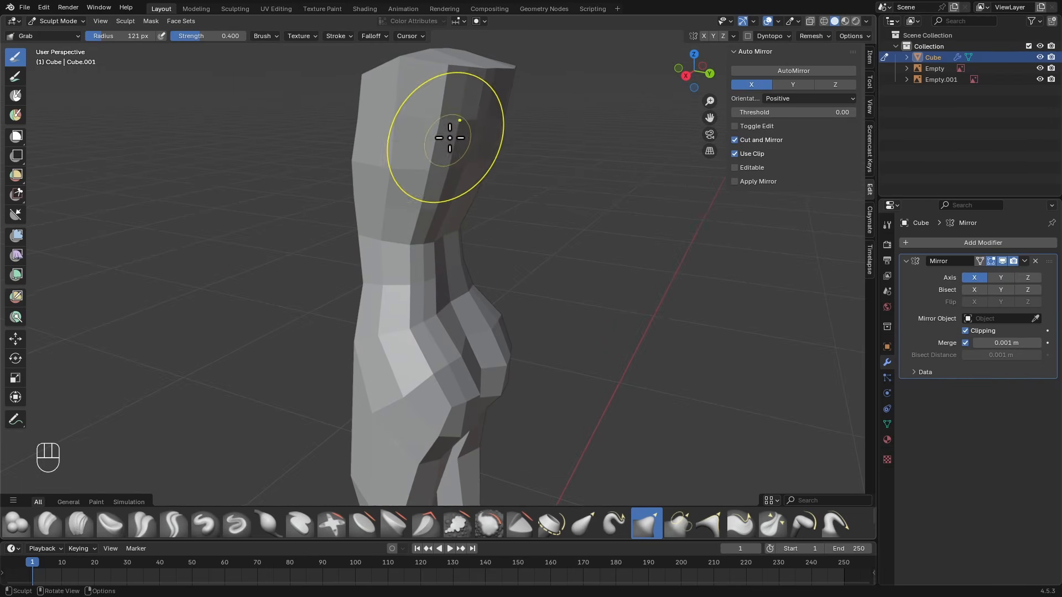
middle_click_drag(462, 119, 462, 208, "shift")
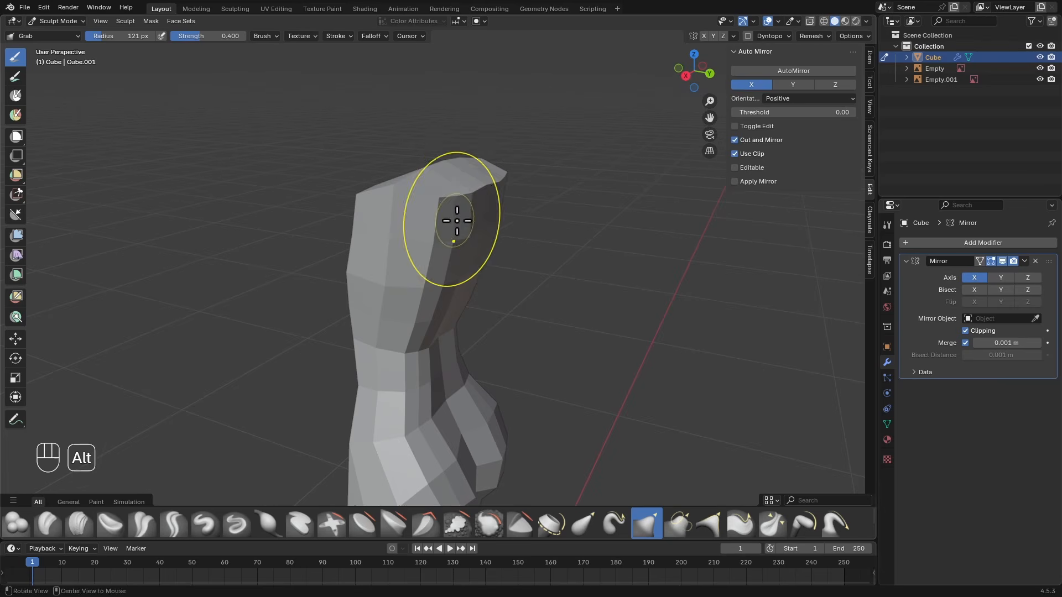
Set the Grab brush radius to 109 px and refine the waist and hips on the front of the body
left_click_drag(456, 221, 550, 277, "alt")
scroll(514, 232, "up", 4)
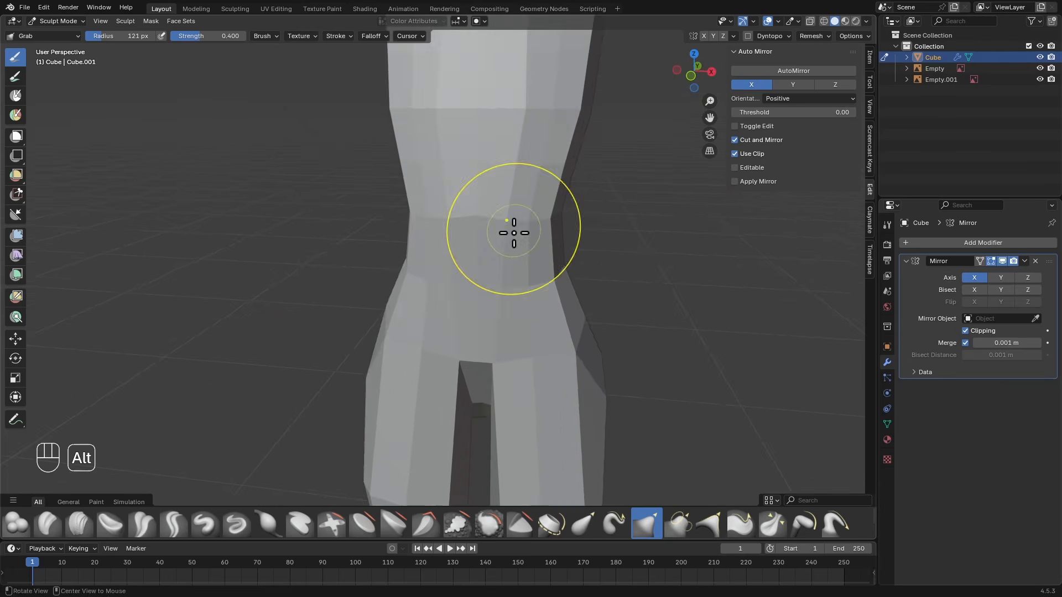
mouse_move(513, 233)
left_mouse_down("alt")
mouse_move(450, 294)
mouse_move(424, 239)
mouse_move(435, 274)
mouse_move(415, 266)
mouse_move(504, 275)
left_mouse_up("alt")
key("g")
key("f")
left_click(459, 242)
key("f")
left_click(417, 260)
key("f")
left_click(390, 256)
key("f")
left_click(382, 258)
key("f")
left_click(456, 274)
key("f")
key("g")
key("f")
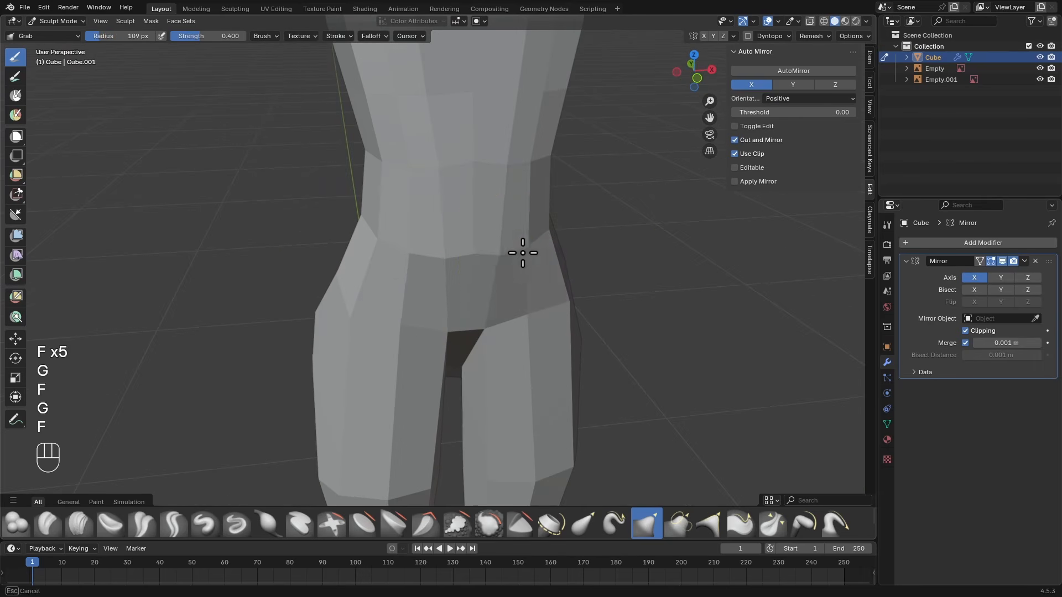
left_click_drag(514, 231, 513, 249, "ctrl+alt")
left_click_drag(537, 159, 533, 237, "ctrl+alt")
left_click_drag(504, 241, 588, 239, "alt")
Change the viewport's solid shading lighting to MatCap
mouse_move(602, 236)
middle_mouse_down()
mouse_move(559, 237)
mouse_move(540, 260)
mouse_move(540, 220)
middle_mouse_up()
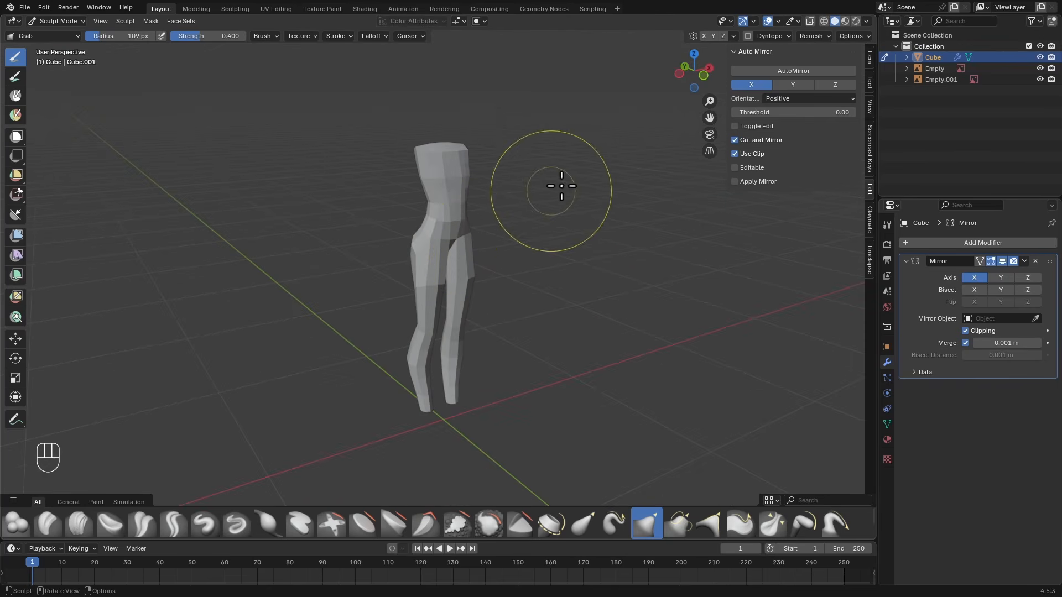
left_click(865, 21)
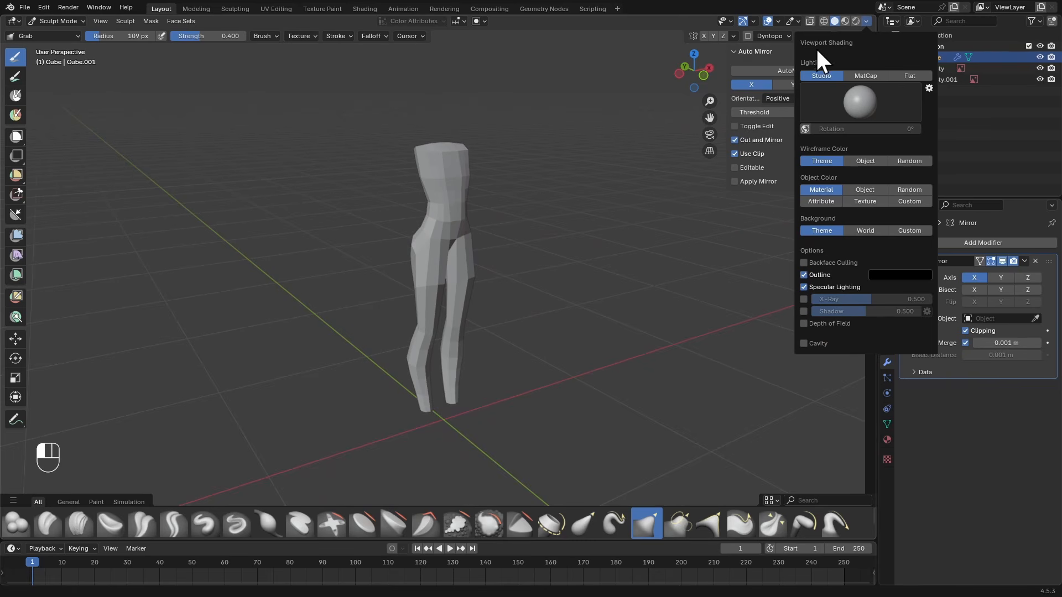
left_click(859, 75)
Set the Grab brush radius to 116 px and reshape the lower back above the buttocks
mouse_move(587, 235)
middle_mouse_down()
mouse_move(360, 228)
mouse_move(393, 235)
mouse_move(384, 211)
mouse_move(409, 262)
middle_mouse_up()
mouse_move(412, 268)
middle_mouse_down("ctrl+alt")
mouse_move(408, 244)
mouse_move(436, 242)
mouse_move(440, 261)
mouse_move(450, 239)
mouse_move(434, 251)
middle_mouse_up("ctrl+alt")
key("g")
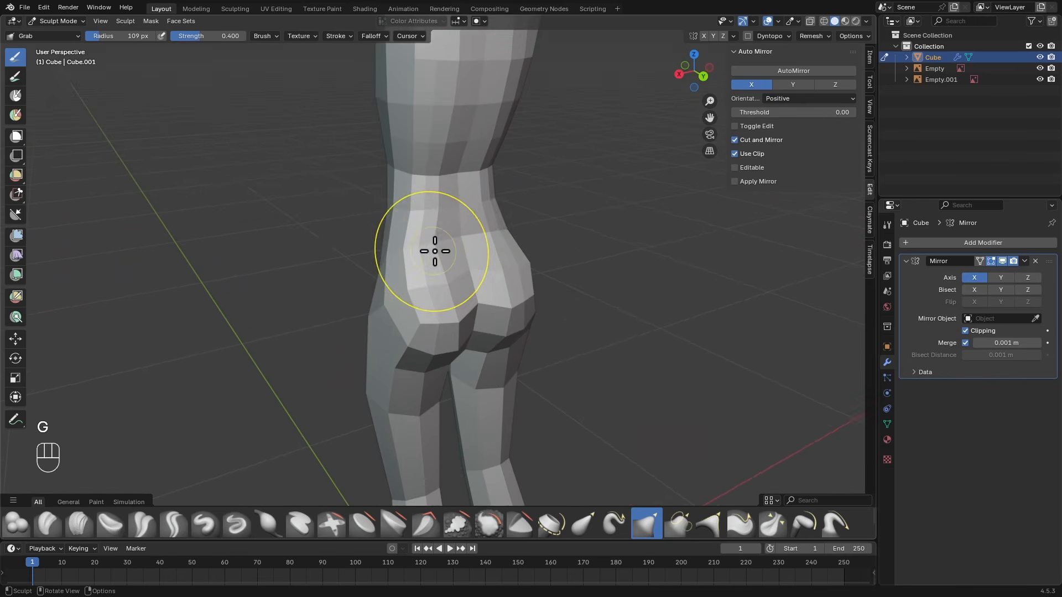
key("f")
key("g")
key("f")
key("f")
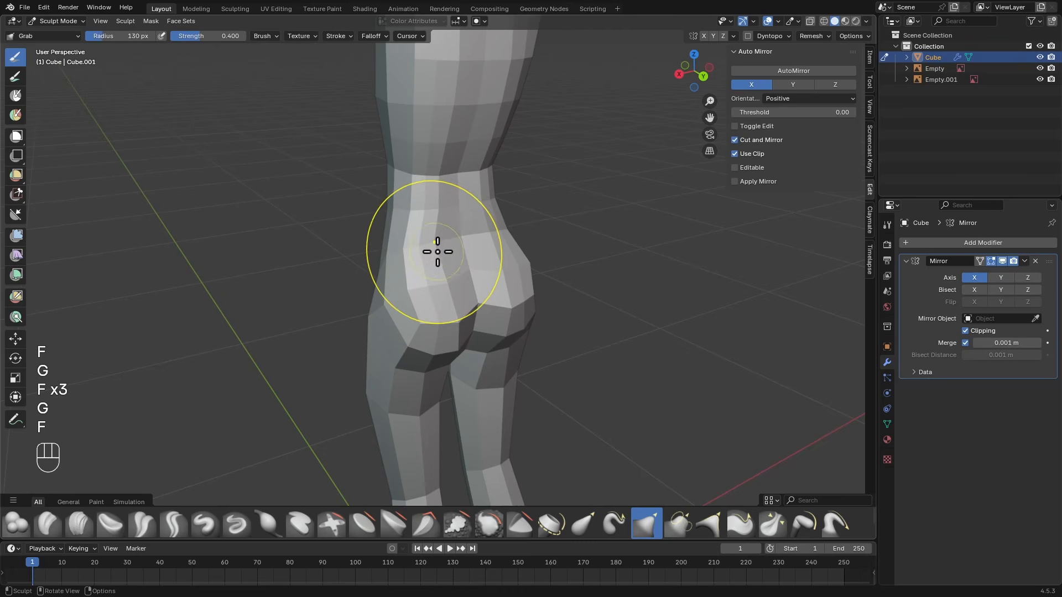
key("f")
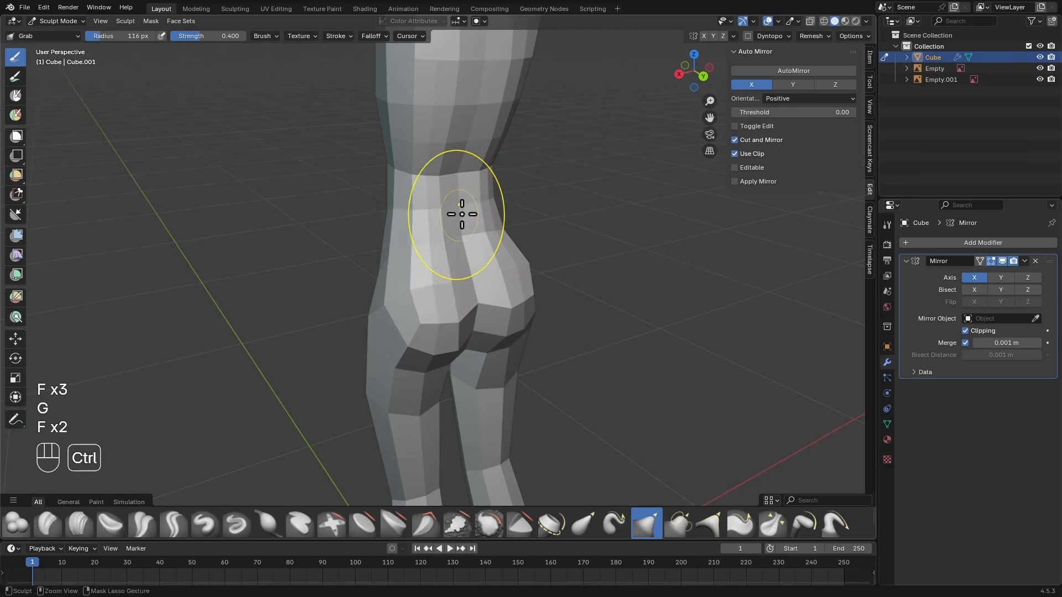
Enlarge the Grab brush radius to 158 px and refine the outer contour of the waist and hip from the front
mouse_move(462, 214)
middle_mouse_down("ctrl+alt")
mouse_move(500, 256)
mouse_move(659, 252)
middle_mouse_up("ctrl+alt")
scroll(559, 190, "up", 5)
key("g")
key("f")
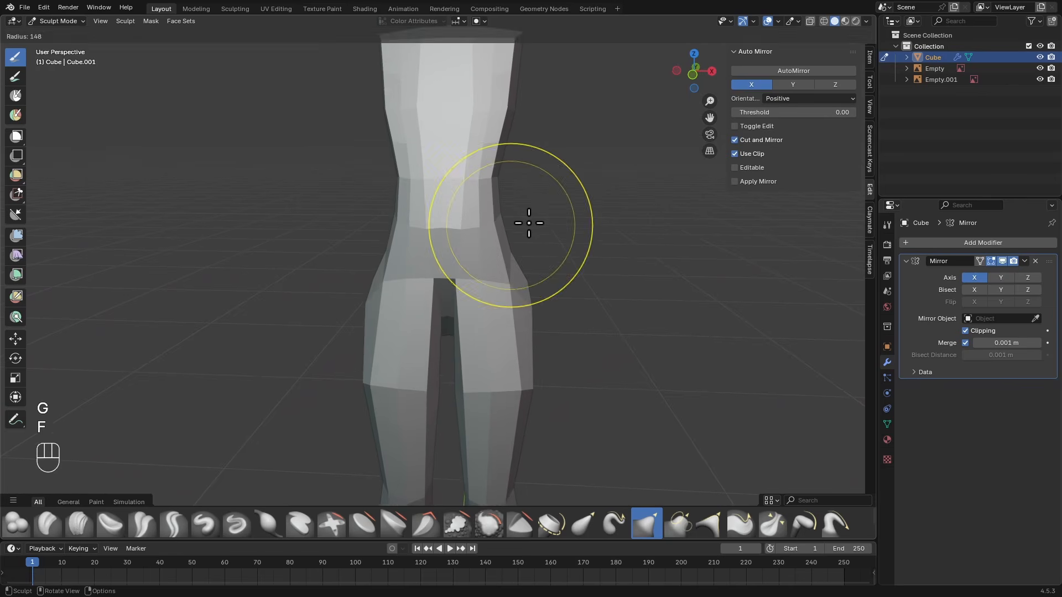
left_click(529, 223)
middle_click_drag(528, 223, 514, 260, "shift")
key("g")
key("f")
left_click(515, 271)
scroll(522, 289, "up", 1)
key("f")
key("f")
left_click(517, 293)
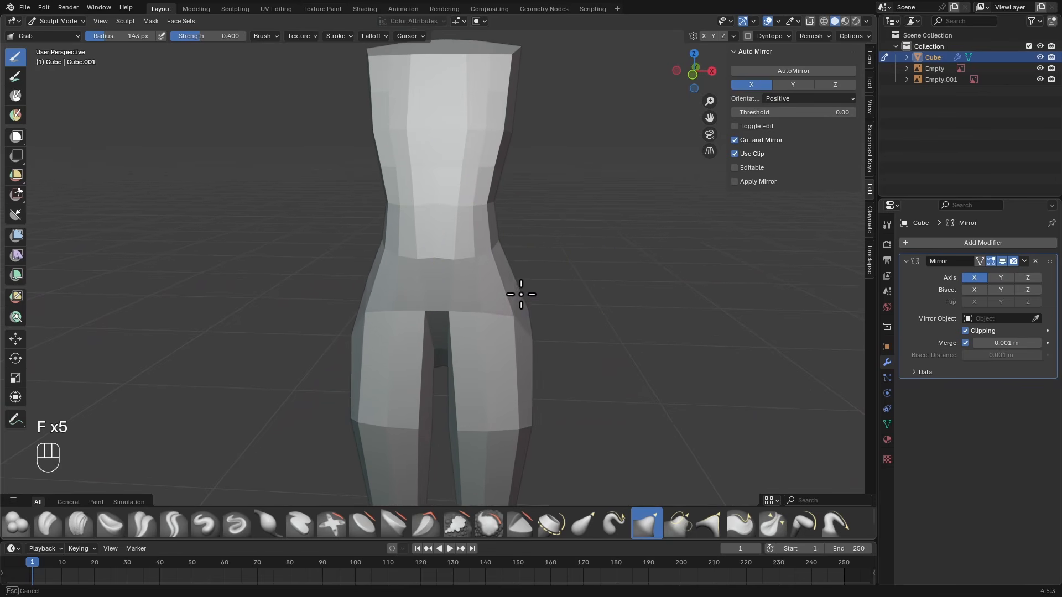
key("f")
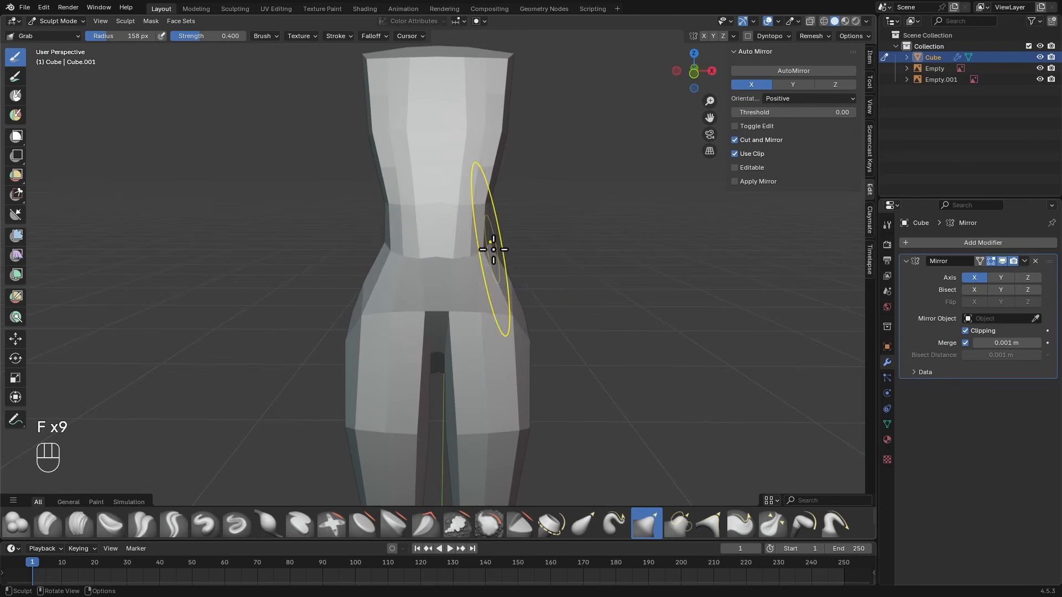
mouse_move(493, 250)
middle_mouse_down("ctrl+alt")
mouse_move(524, 275)
mouse_move(514, 289)
mouse_move(569, 282)
mouse_move(551, 286)
mouse_move(507, 249)
mouse_move(507, 218)
middle_mouse_up("ctrl+alt")
Switch to Edit Mode, add one centred edge loop around the upper thigh and scale it outward to round the thigh
key("Tab")
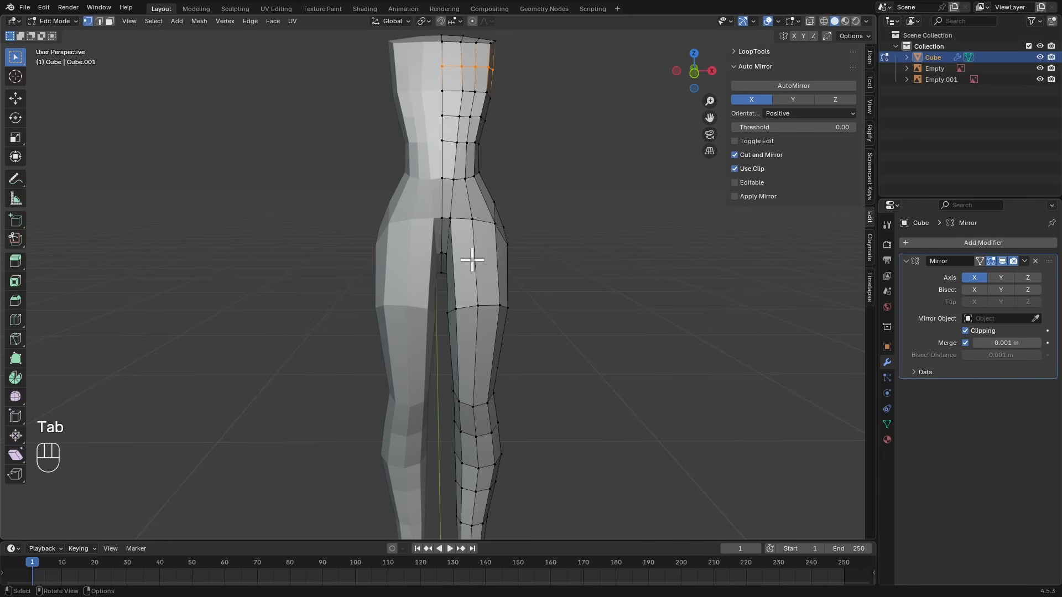
middle_click_drag(472, 280, 505, 244, "ctrl")
key("ctrl+r")
left_click(497, 236)
key("Escape")
key("s")
left_click(570, 225)
Add one edge loop around the lower thigh above the knee
key("ctrl+r")
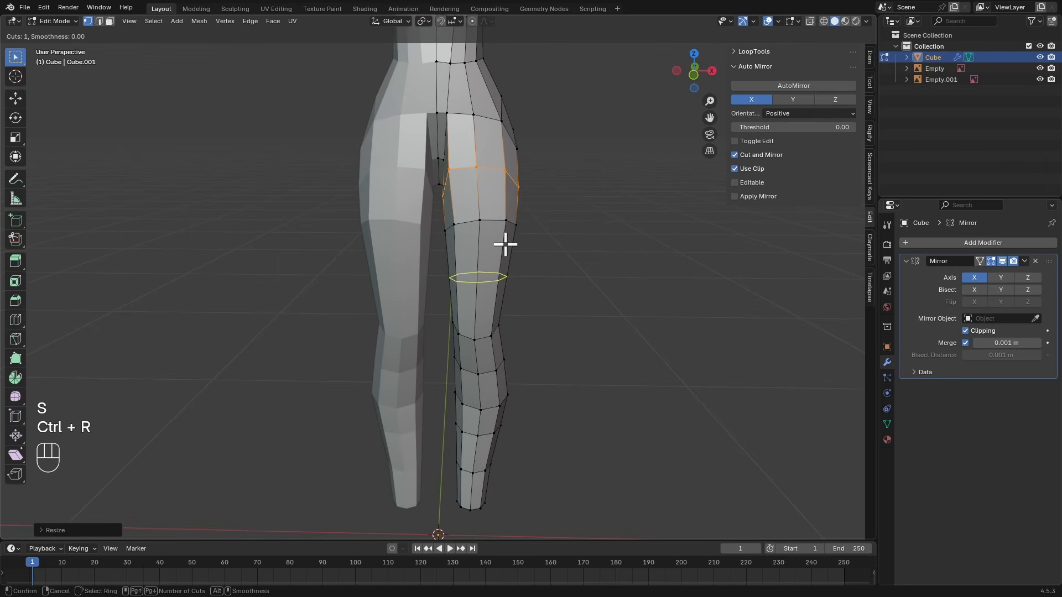
Add two loop cuts around the lower thigh between the upper thigh and the knee, and clear the selection
key("Escape")
key("a")
key("a")
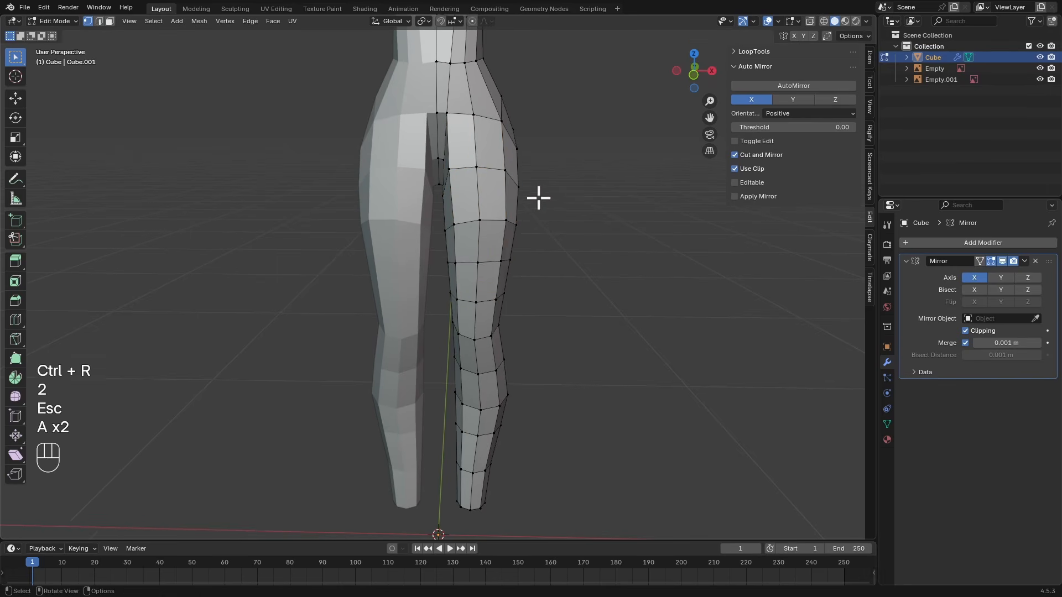
mouse_move(538, 197)
middle_mouse_down("alt")
mouse_move(512, 241)
mouse_move(519, 282)
mouse_move(512, 220)
mouse_move(463, 273)
middle_mouse_up("alt")
Enter Sculpt Mode on the legs and set the Grab brush radius to 157 px
key("ctrl+Tab")
key("g")
key("f")
key("g")
key("f")
key("f")
left_click(480, 260)
key("f")
left_click(523, 256)
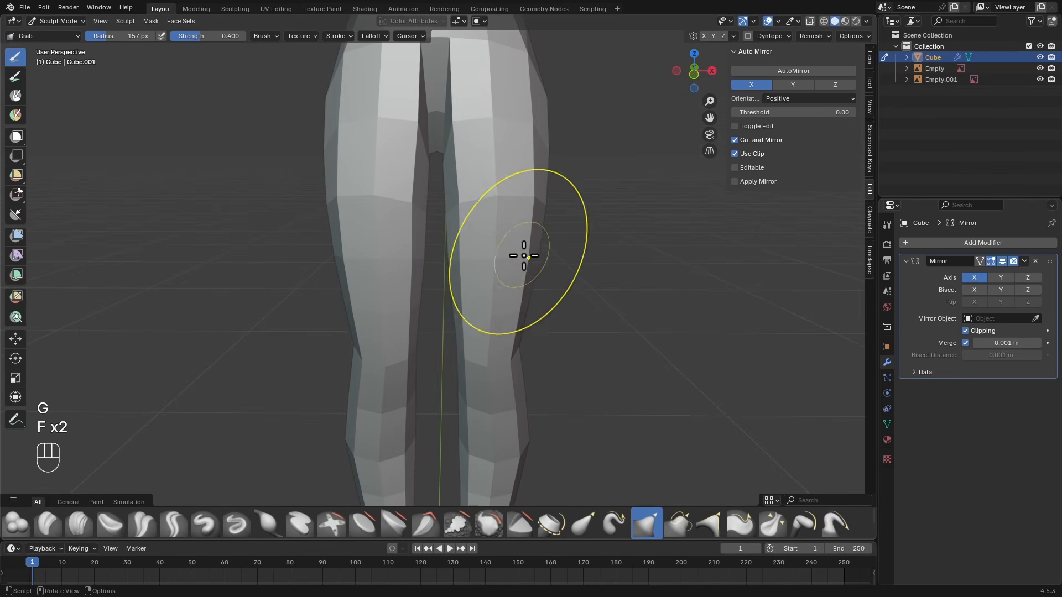
middle_click_drag(538, 243, 486, 282, "ctrl+alt")
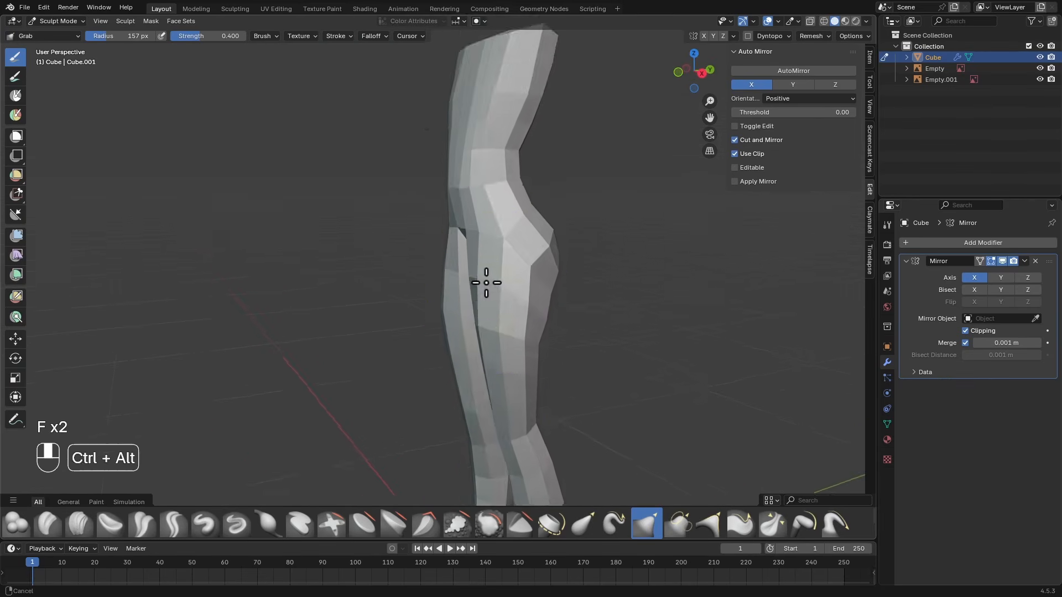
Return to Object Mode, select the body and enter Edit Mode on its mesh
key("ctrl+Tab")
middle_click_drag(575, 251, 544, 265, "alt")
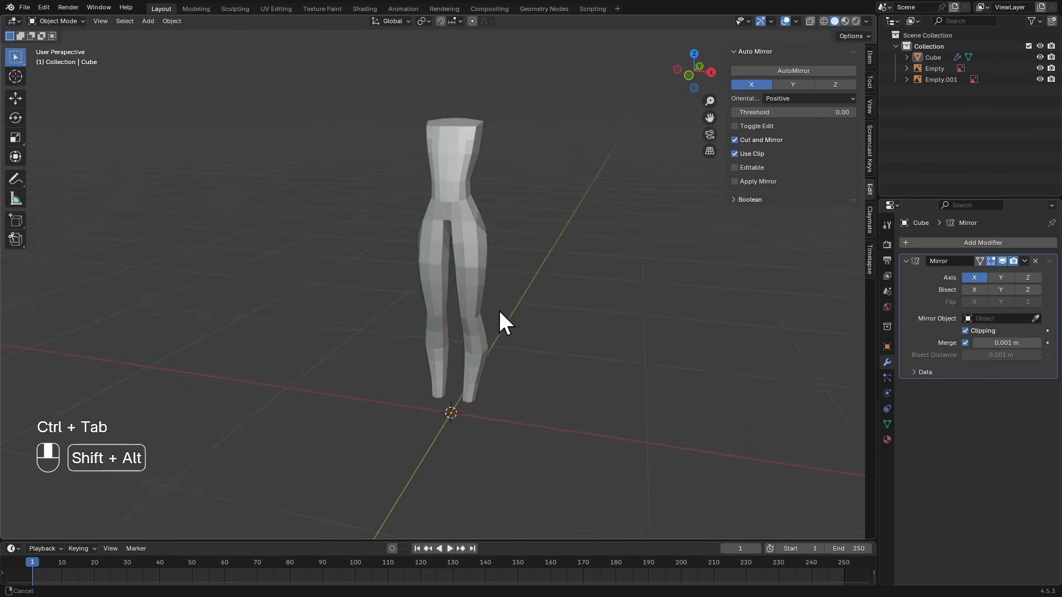
middle_click_drag(499, 309, 492, 260, "alt+shift")
middle_click_drag(492, 260, 476, 200, "ctrl+alt")
middle_click_drag(445, 260, 481, 267, "alt")
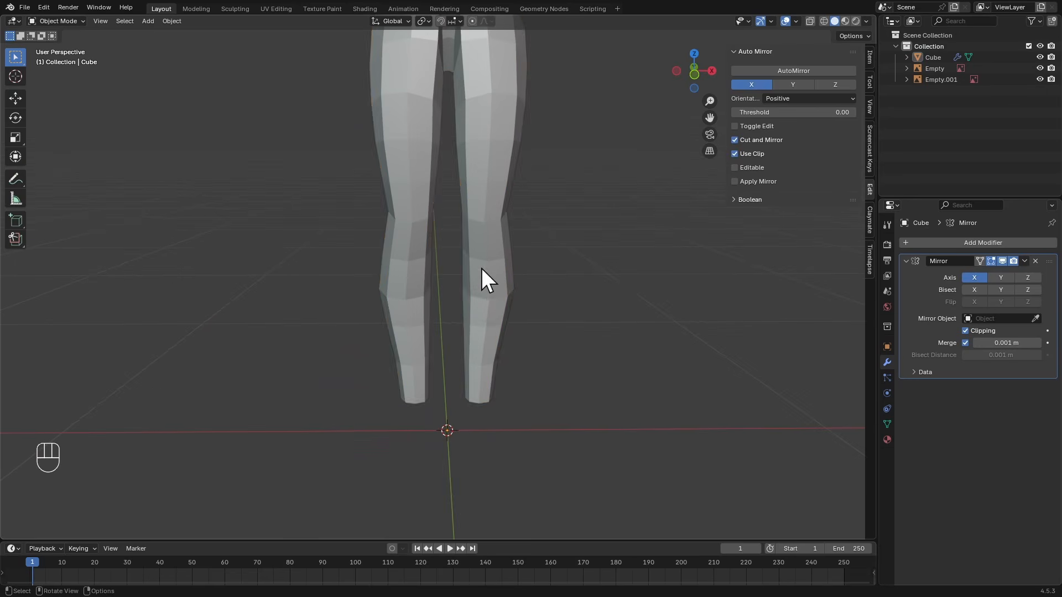
left_click(482, 284)
key("Tab")
Select the open edge loop at the leg's lower end and extrude it down into the reference shoe in the right view
middle_click_drag(517, 417, 492, 323, "alt+shift")
mouse_move(492, 323)
middle_mouse_down("ctrl+alt")
mouse_move(483, 297)
mouse_move(500, 318)
middle_mouse_up("ctrl+alt")
key("alt+z")
left_click_drag(416, 296, 528, 359)
middle_click_drag(531, 301, 420, 297, "alt")
key("alt+z")
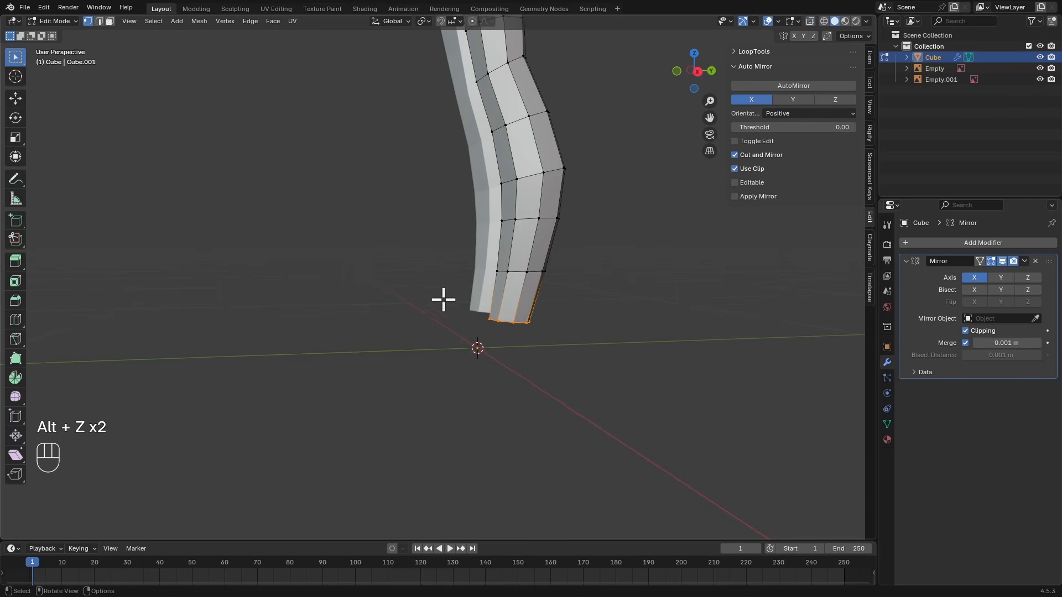
key("KP_3")
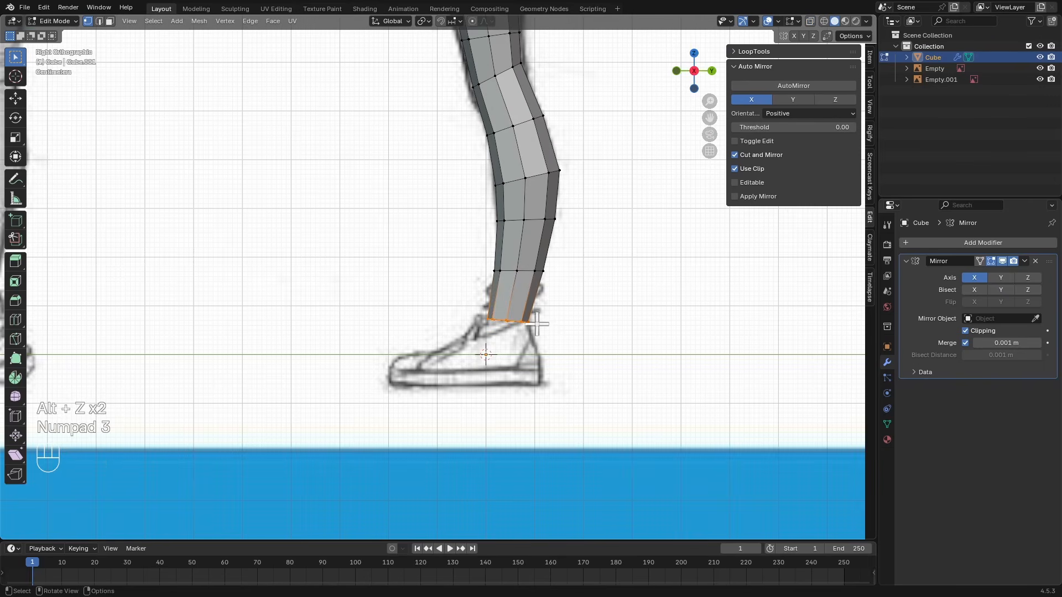
middle_click_drag(537, 323, 540, 256, "ctrl")
key("e")
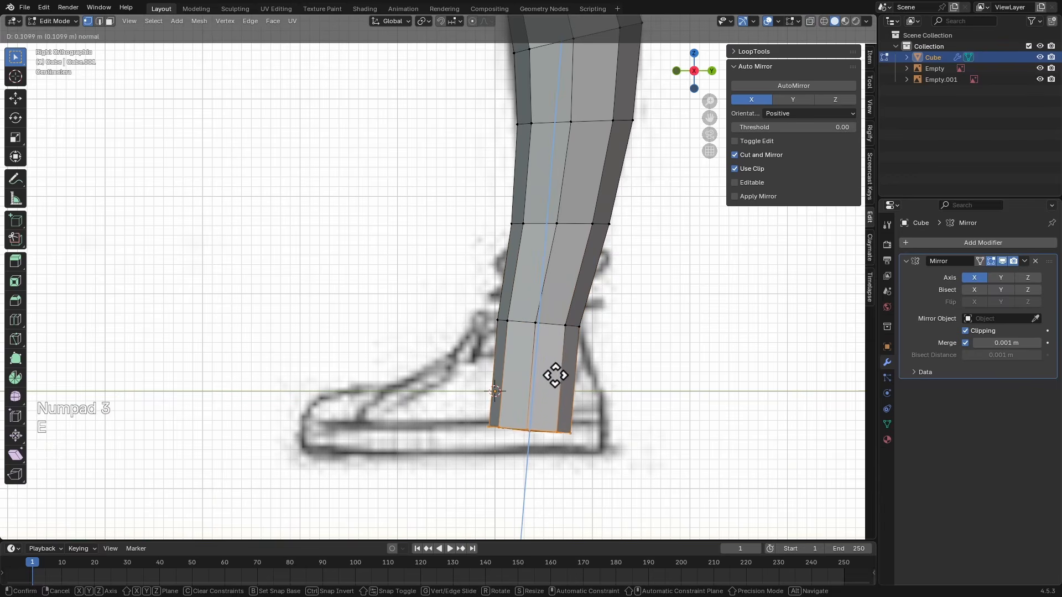
left_click(559, 391)
Move and rotate the extruded end loop to line up with the heel and sole of the reference shoe
key("g")
left_click(579, 421)
key("g")
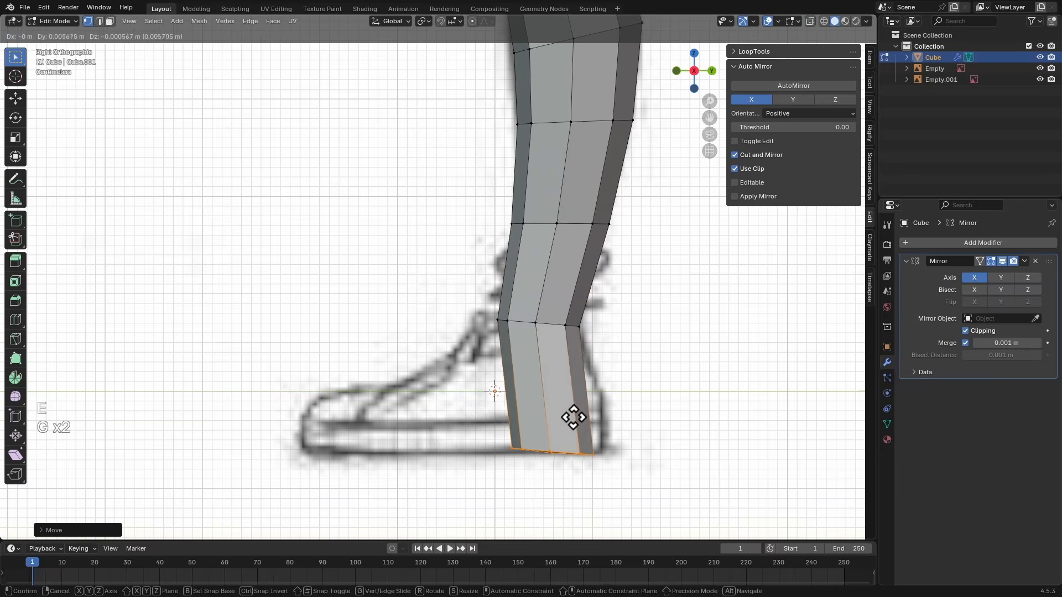
left_click(577, 420)
key("r")
key("g")
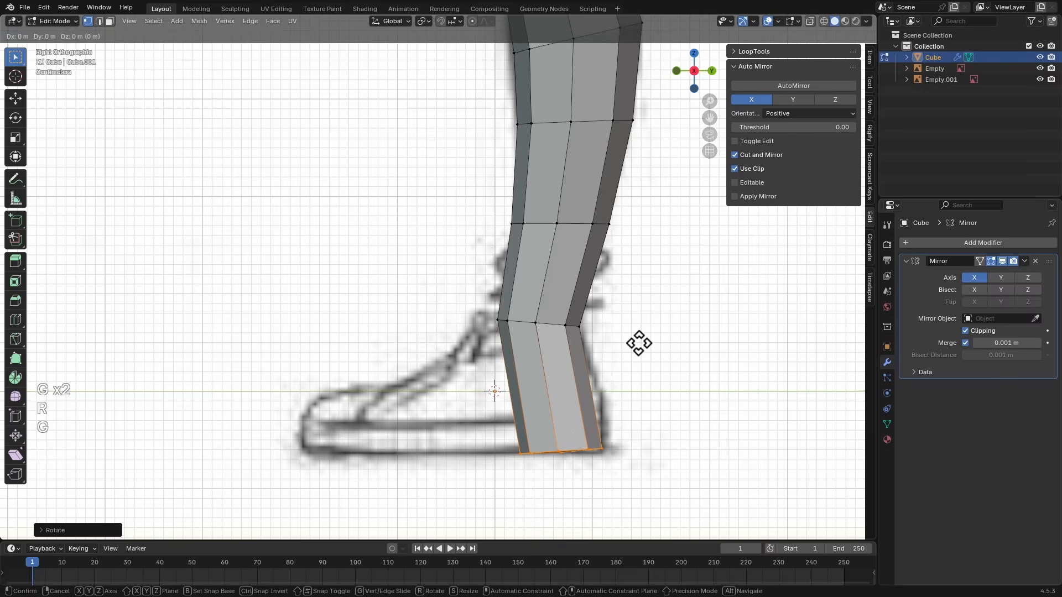
left_click(641, 344)
Add a centred loop cut through the extruded heel segment, enlarge it and move it to match the reference heel
key("ctrl+r")
left_click(596, 379)
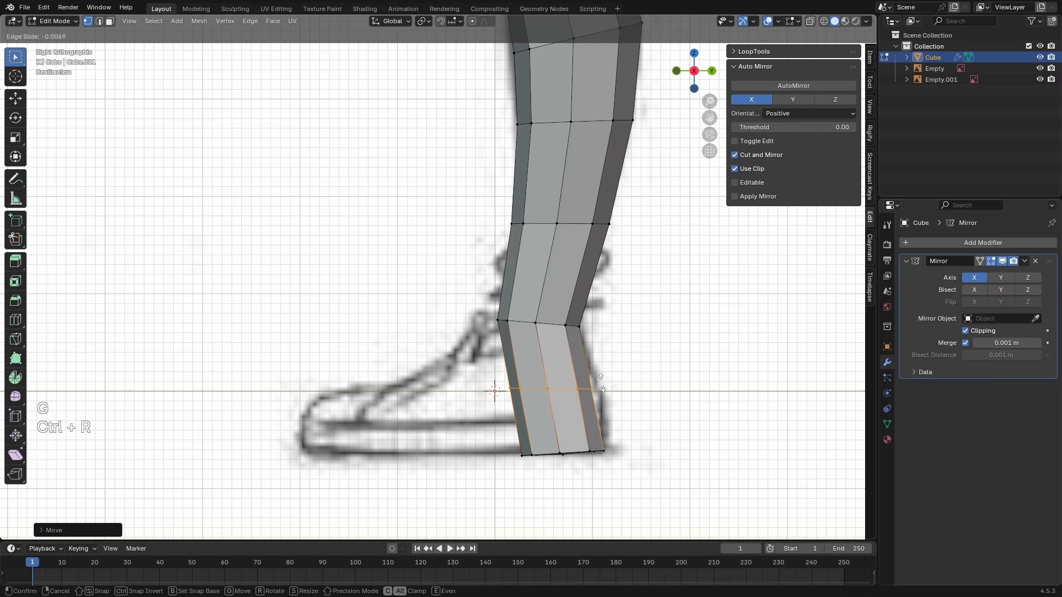
key("Escape")
key("s")
left_click(634, 371)
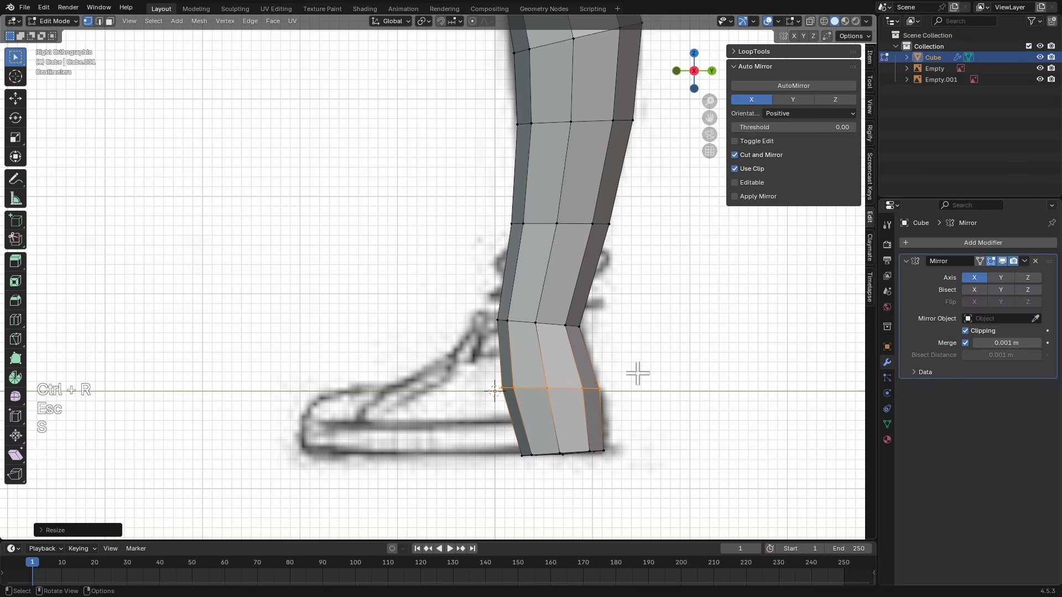
key("g")
left_click(654, 374)
Select the two lowest edge loops of the foot and scale them along global X to about 1.23
middle_click_drag(654, 375, 564, 360, "alt")
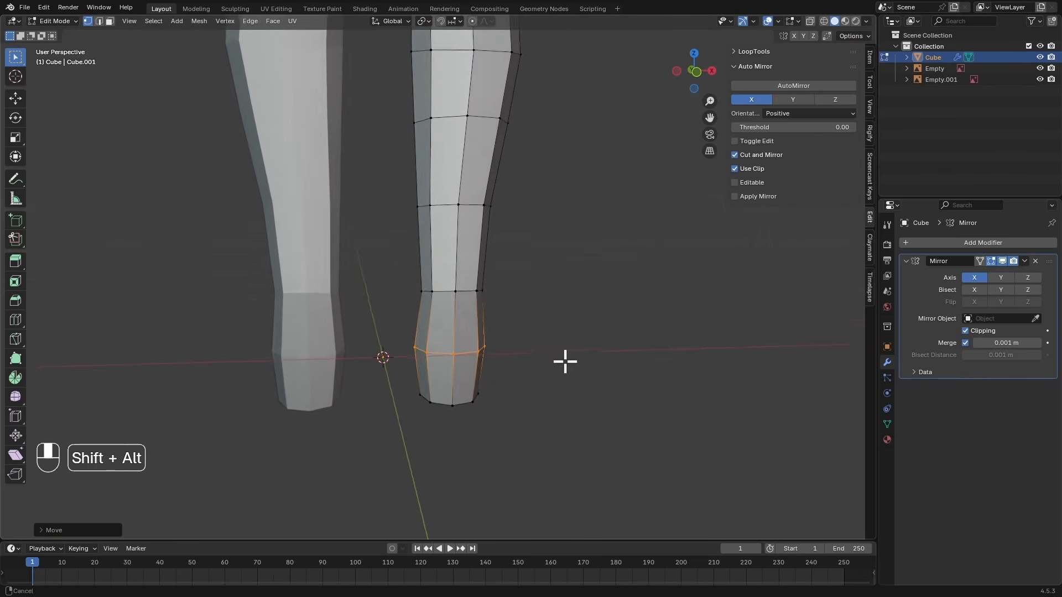
key("alt+z")
left_click_drag(387, 326, 525, 416)
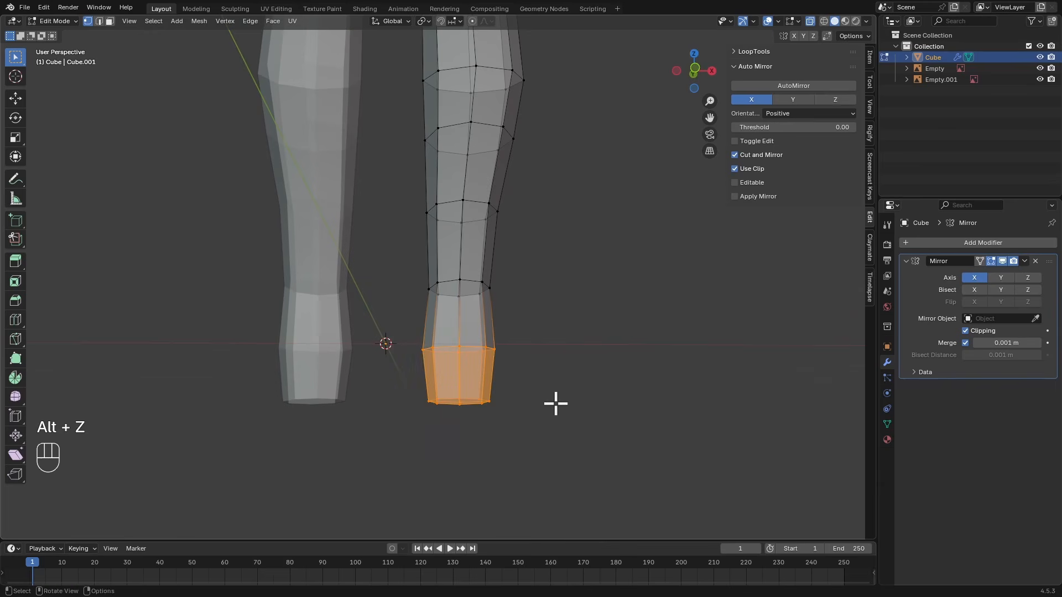
key("alt+z")
key("s")
key("x")
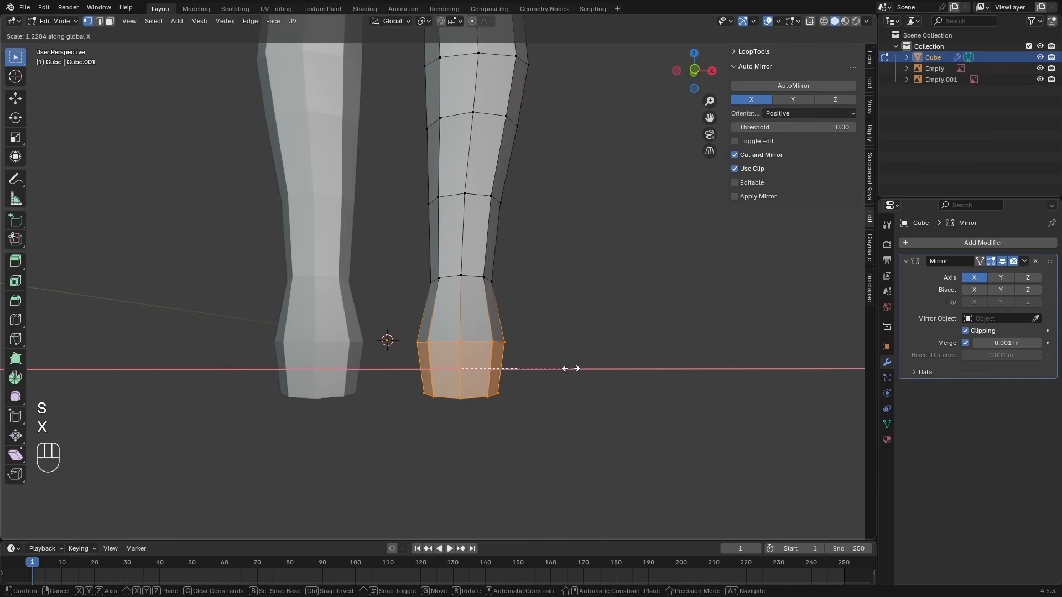
left_click(569, 366)
middle_click_drag(566, 363, 492, 327, "alt")
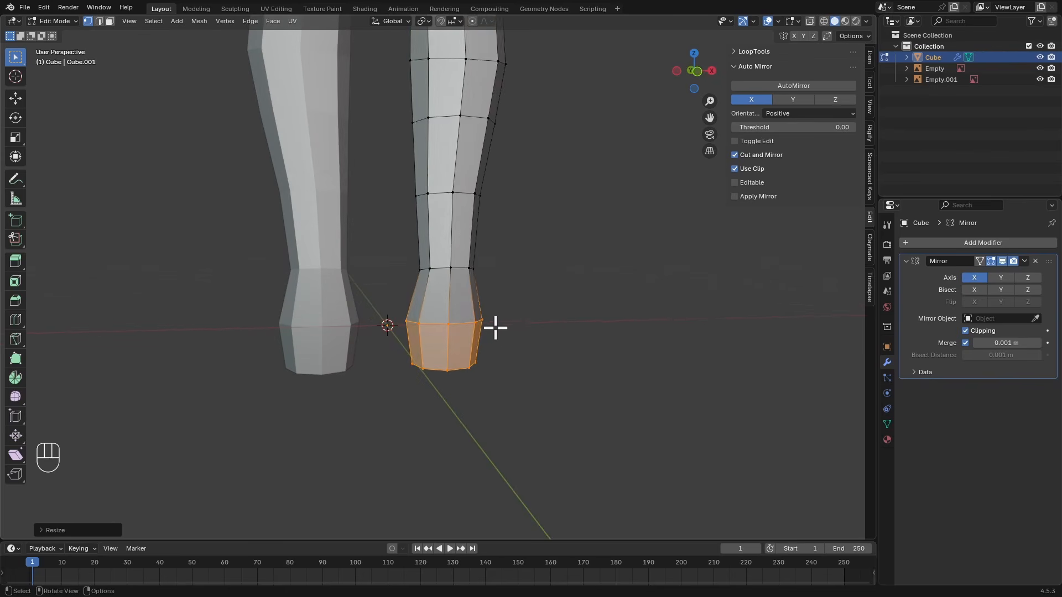
Select the front faces of the foot block and extrude them forward to the toe of the reference shoe
key("a")
key("a")
scroll(463, 293, "up", 2)
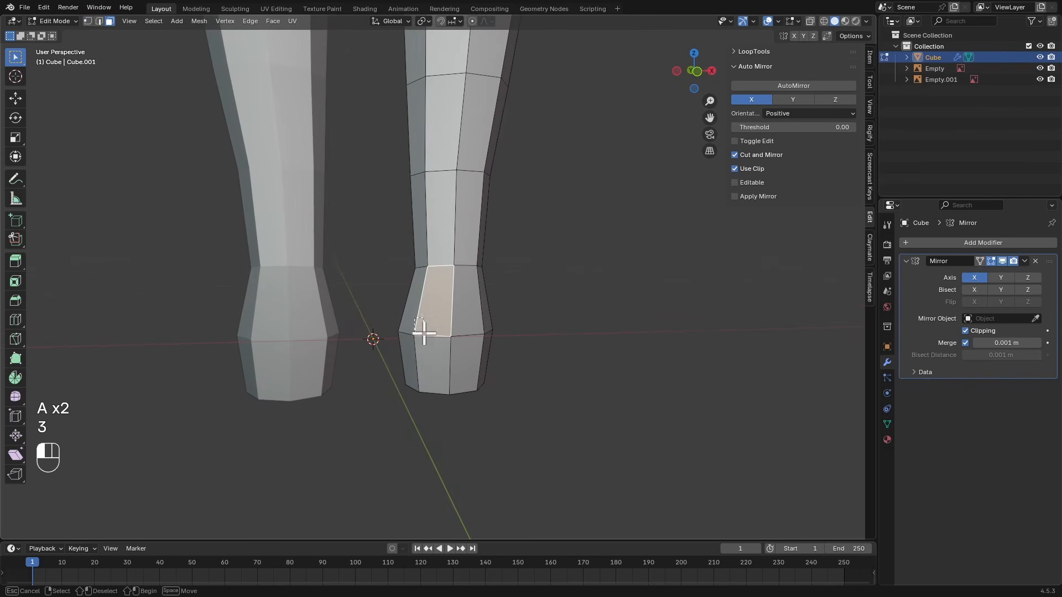
left_click_drag(422, 332, 471, 352)
left_click_drag(505, 345, 535, 354, "alt")
left_click_drag(551, 360, 570, 326, "alt")
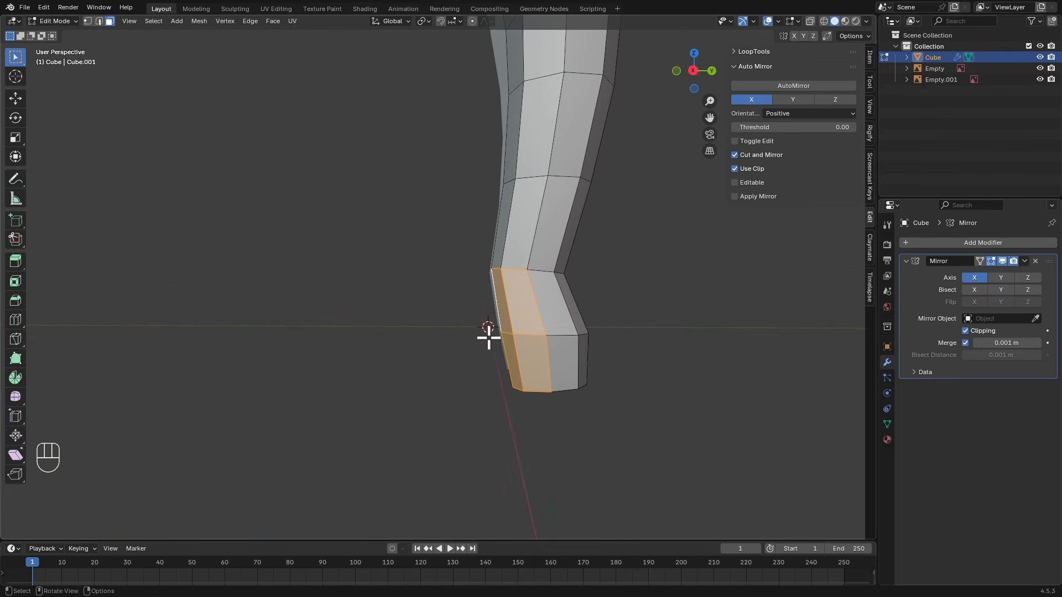
key("KP_3")
left_click_drag(504, 292, 519, 316, "alt+shift")
key("e")
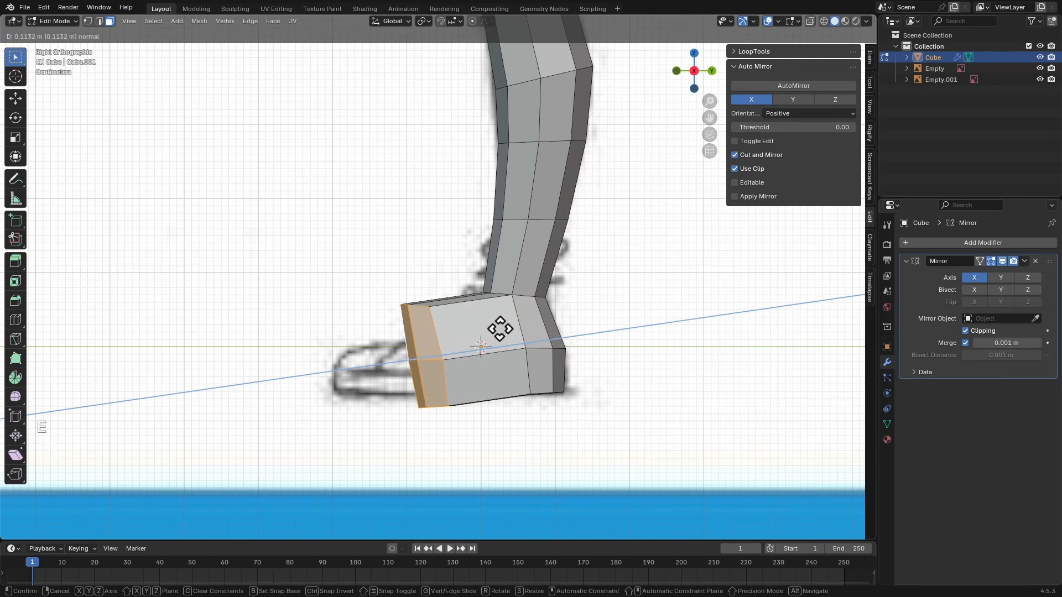
left_click(411, 334)
Scale the extruded toe faces down to about 0.43 and move them to fit the tip of the reference shoe
left_click_drag(402, 360, 368, 306, "ctrl+alt")
key("alt+z")
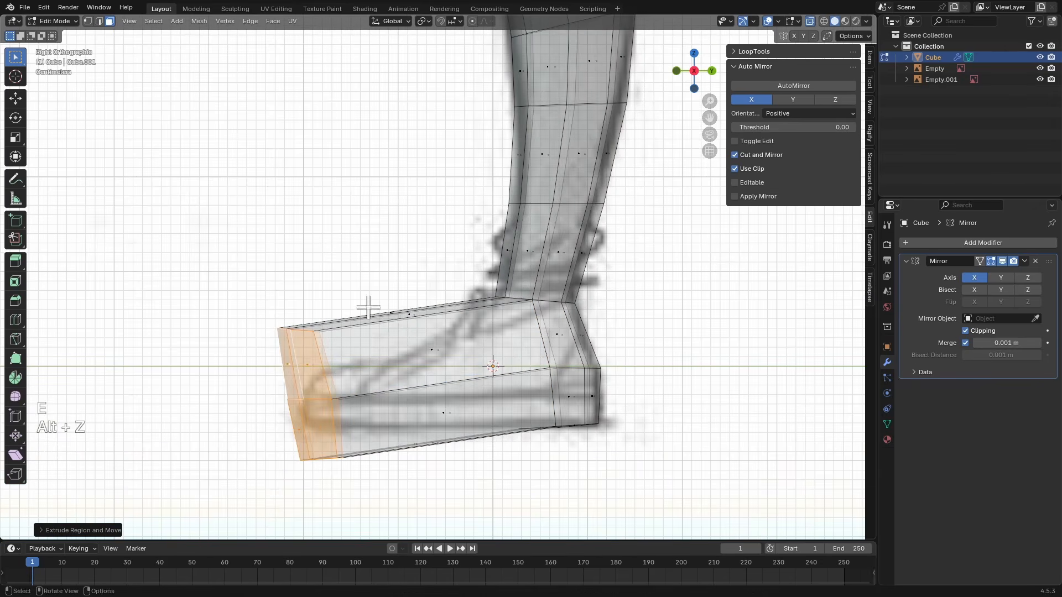
key("s")
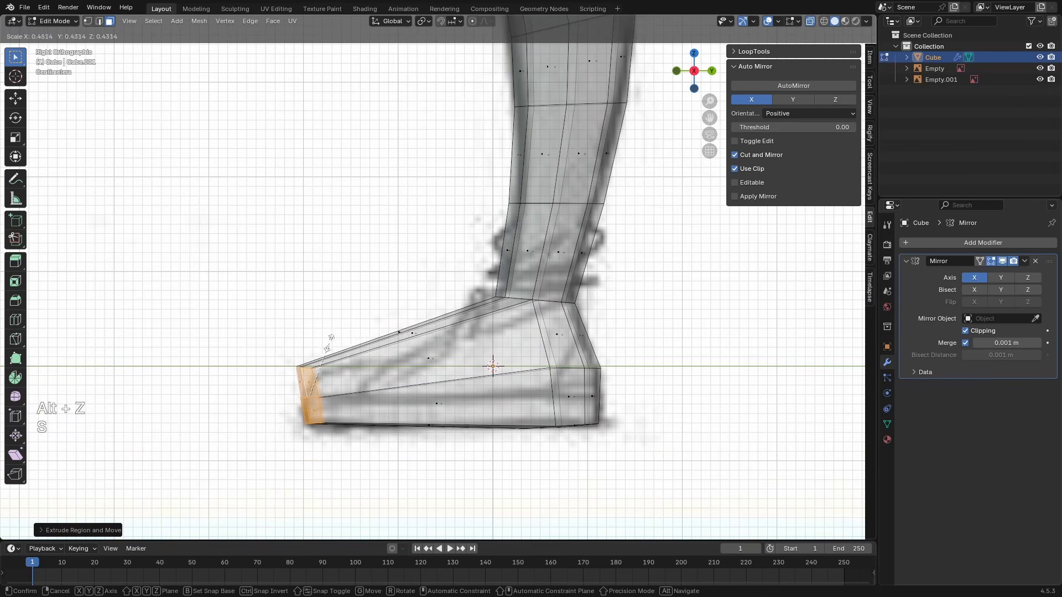
left_click(330, 346)
key("g")
left_click(332, 341)
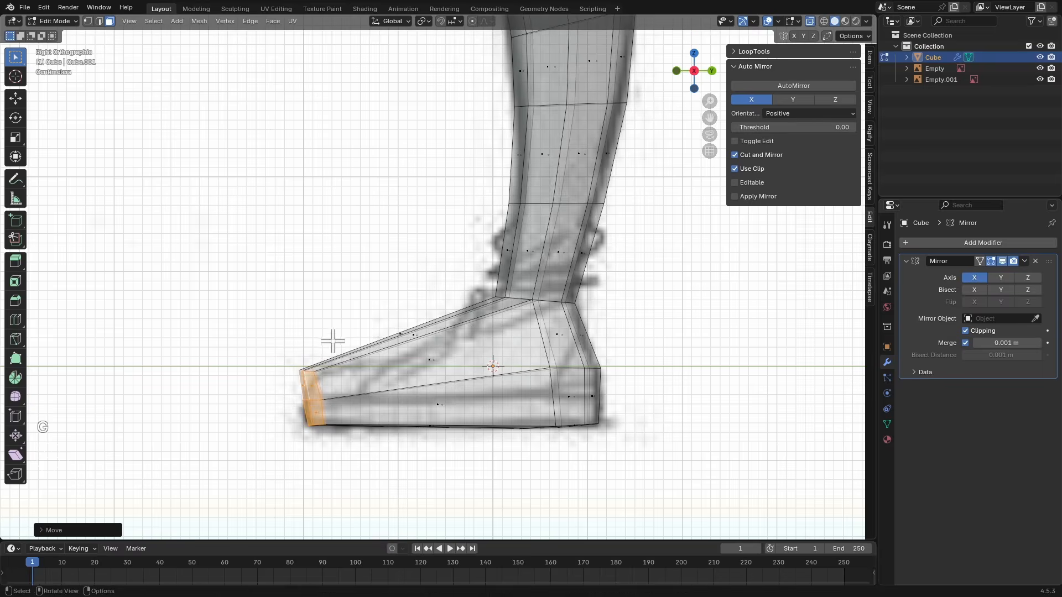
Move the upper, middle and lower toe vertices in turn to follow the rounded outline of the reference shoe tip
left_click_drag(332, 341, 318, 286, "alt+shift")
key("1")
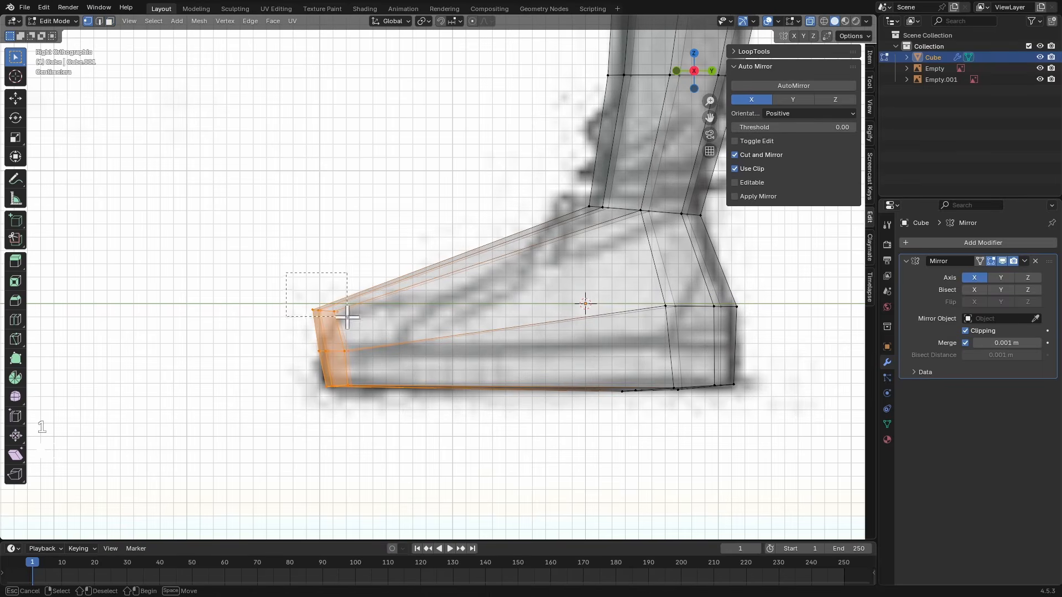
key("g")
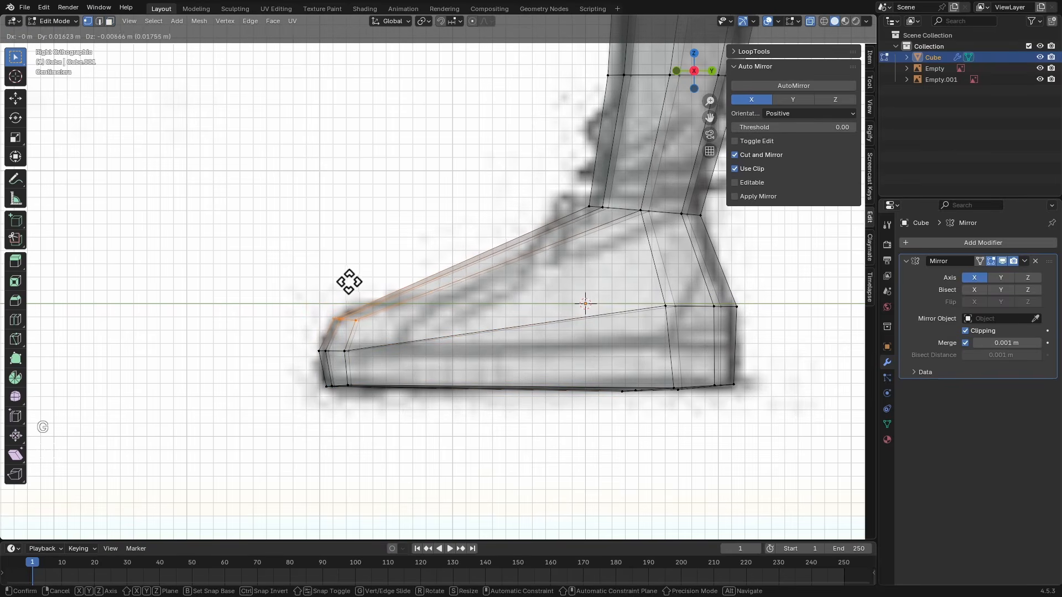
left_click(349, 297)
left_click_drag(338, 350, 347, 354)
key("g")
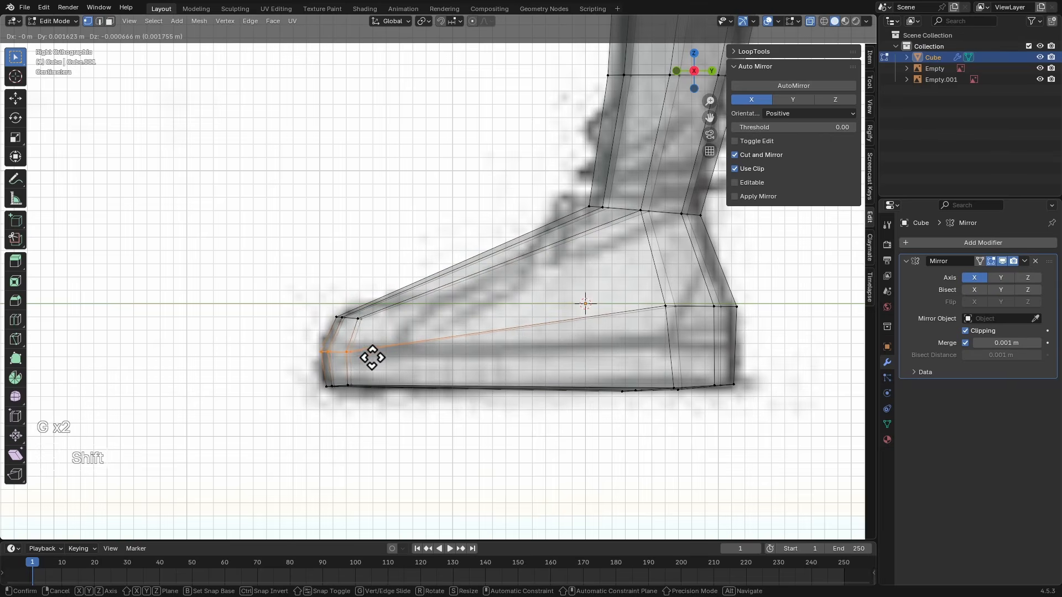
left_click(356, 352)
left_click_drag(383, 411, 384, 411)
key("g")
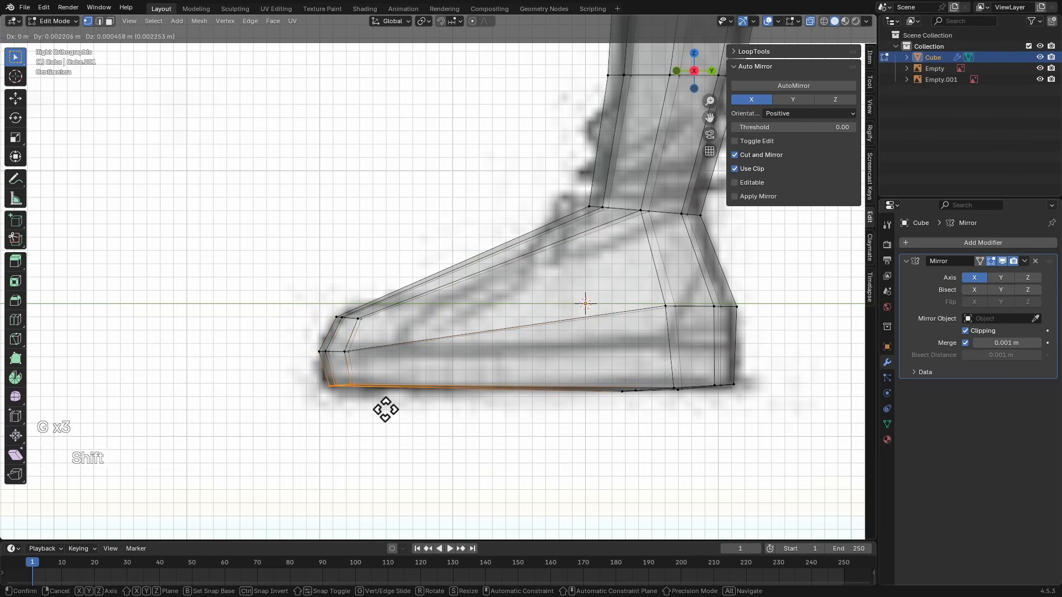
left_click(384, 408)
Select all the toe vertices and widen the toe along global X to about 2.5 times
key("alt+z")
middle_click_drag(433, 276, 428, 327, "ctrl+alt")
key("alt+z")
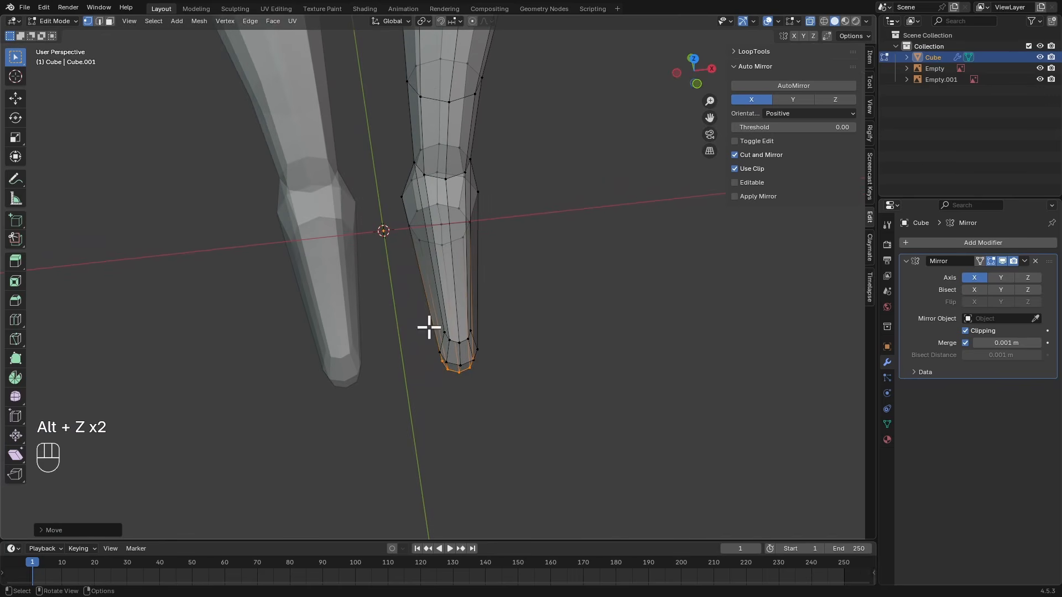
left_click_drag(448, 330, 519, 373)
key("alt+z")
middle_click_drag(519, 372, 521, 339, "alt")
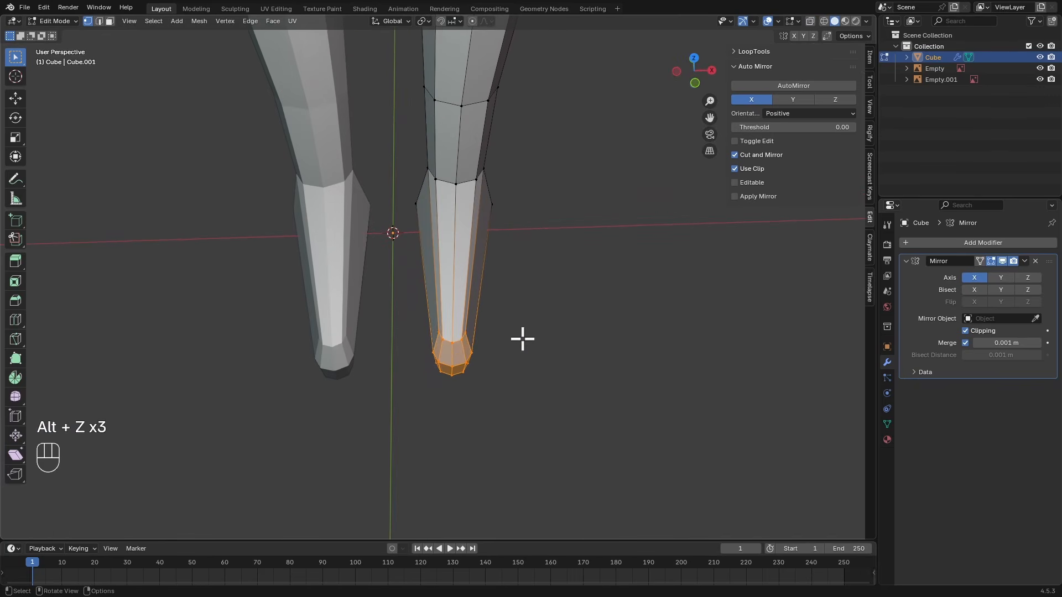
key("s")
key("x")
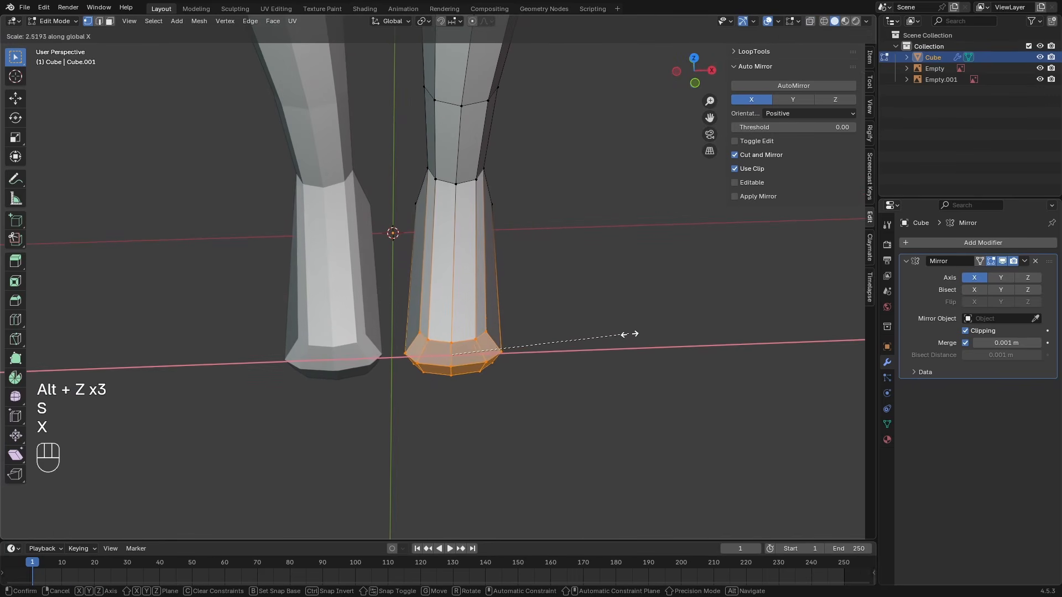
left_click(625, 331)
Move the widened toe along the X axis to line it up with the foot
middle_click_drag(609, 324, 585, 396)
key("g")
key("x")
left_click(592, 351)
middle_click_drag(581, 353, 500, 251)
key("alt+shift+z")
key("alt+shift+z")
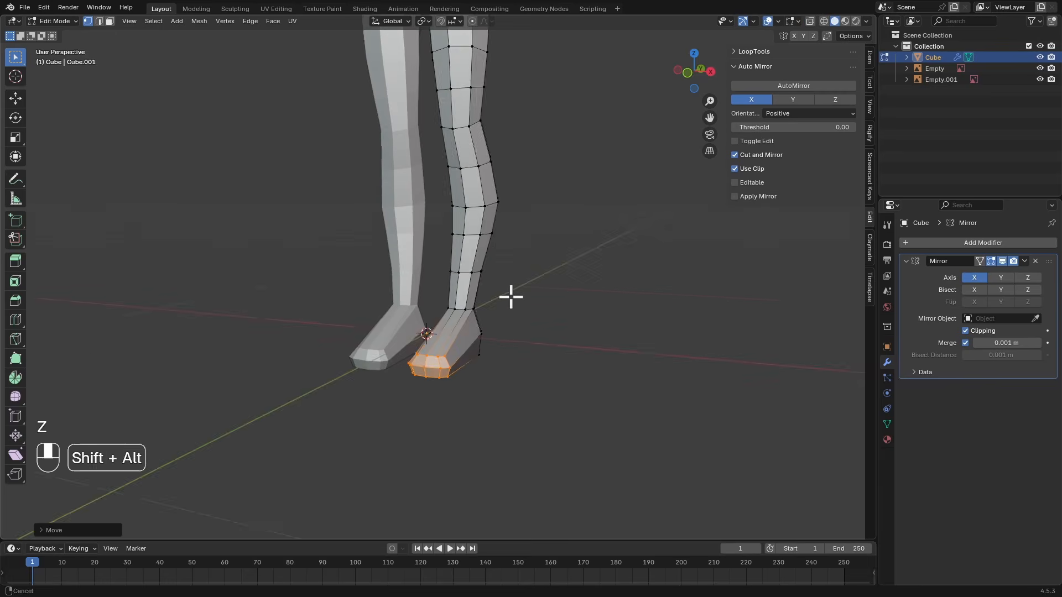
middle_click_drag(511, 297, 504, 243, "alt+shift")
middle_click_drag(503, 243, 466, 312, "ctrl+alt")
middle_click_drag(465, 312, 468, 277, "ctrl+alt")
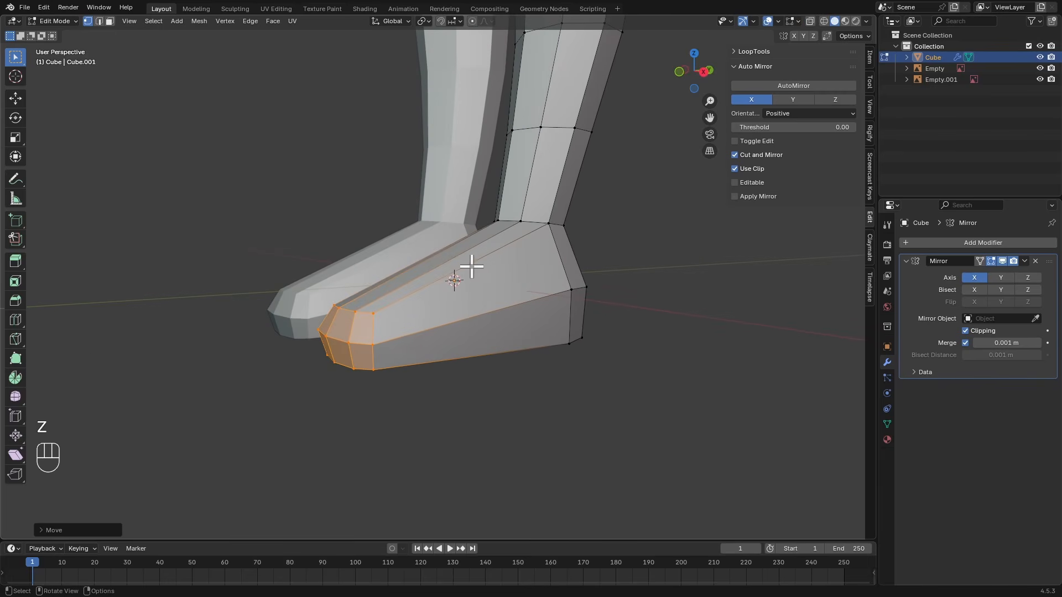
middle_click_drag(416, 308, 447, 307, "alt")
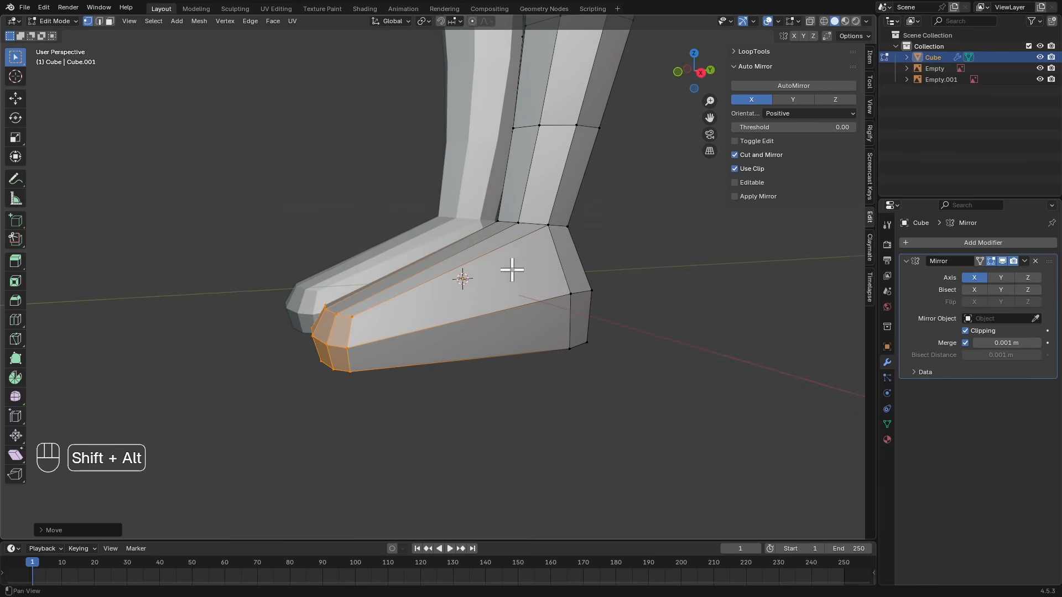
mouse_move(512, 269)
middle_mouse_down("ctrl+alt")
mouse_move(512, 296)
mouse_move(501, 284)
middle_mouse_up("ctrl+alt")
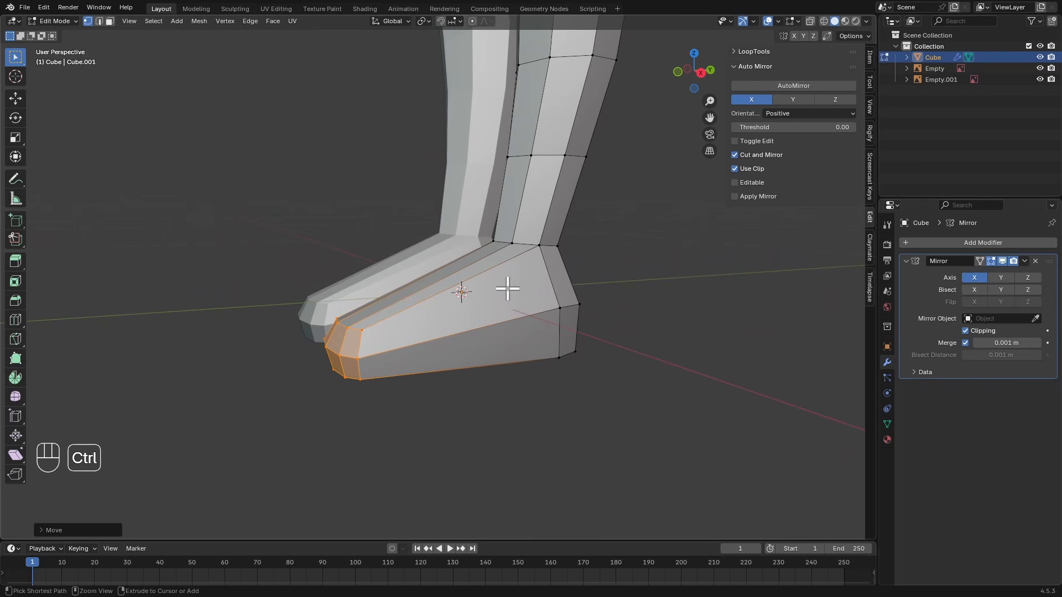
key("ctrl+r")
key("6")
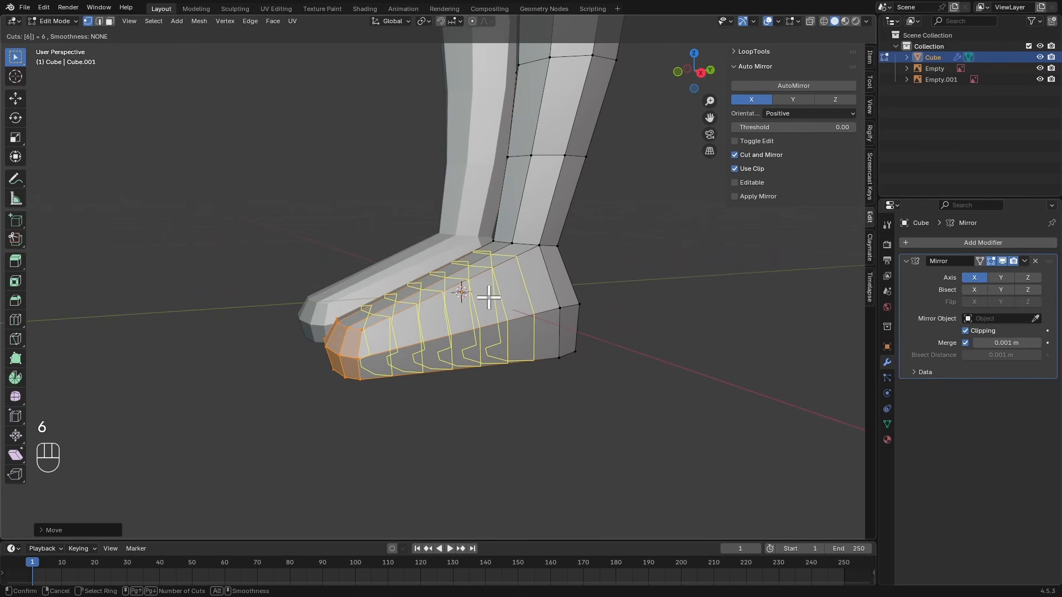
key("Escape")
Add four evenly spaced loop cuts across the foot between the ankle and the toe
middle_click_drag(486, 285, 500, 301, "alt")
key("ctrl+r")
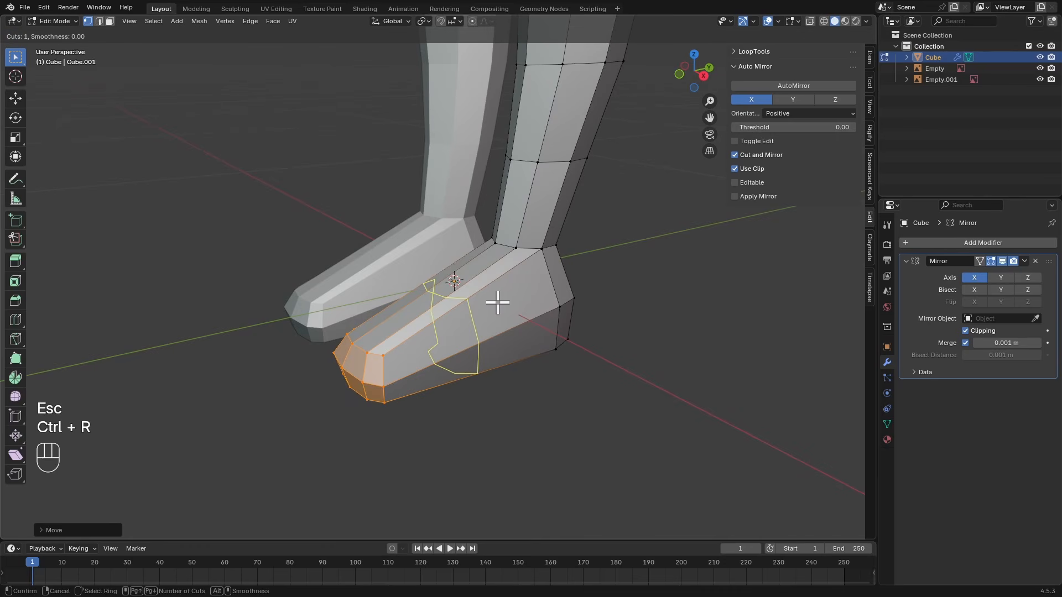
key("4")
left_click(498, 298)
key("Escape")
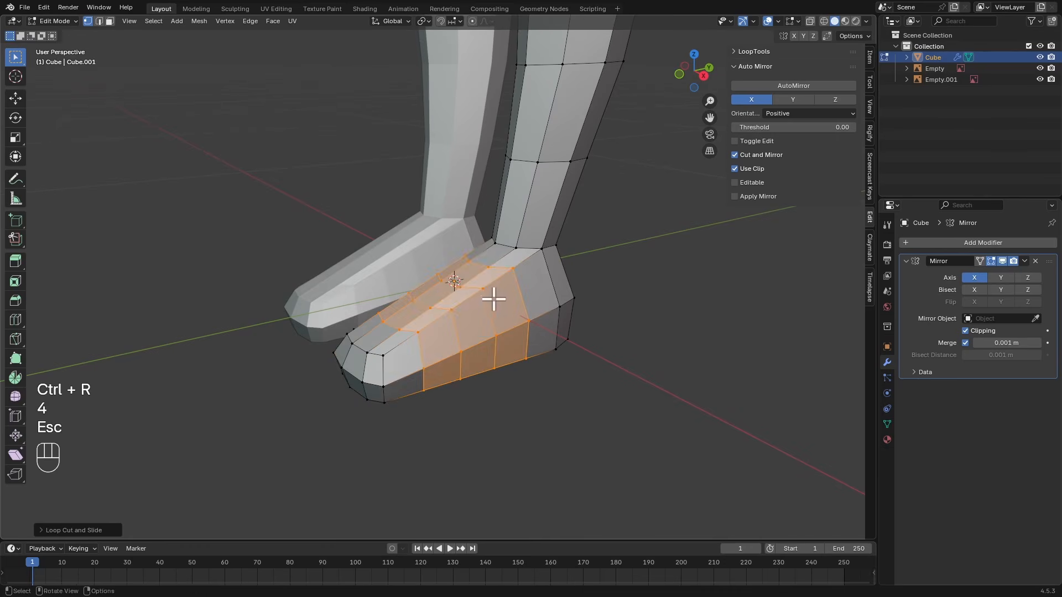
Switch to Sculpt Mode and shape the inner and outer sides of the foot with the Grab brush at about 117 px, smoothing as needed
mouse_move(493, 298)
middle_mouse_down("alt")
mouse_move(550, 305)
mouse_move(525, 269)
middle_mouse_up("alt")
key("ctrl+Tab")
middle_click_drag(526, 269, 516, 275, "alt")
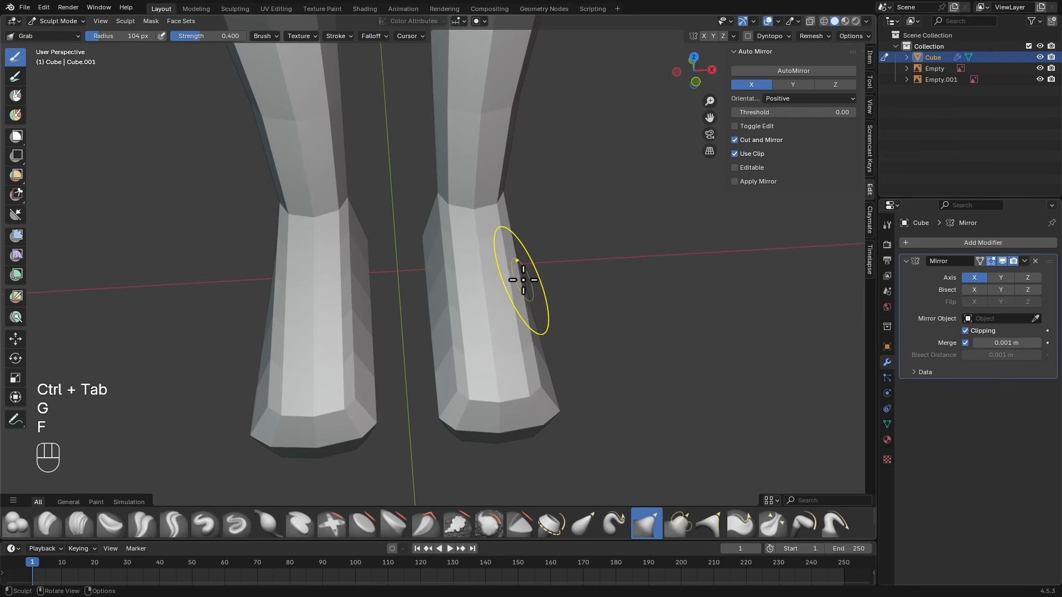
key("g")
key("f")
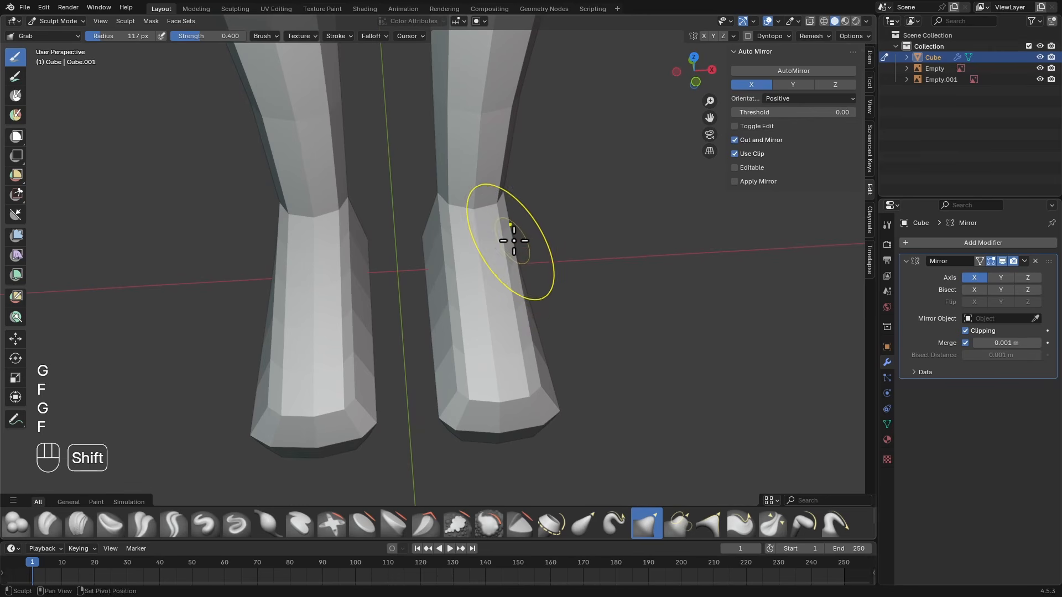
left_click_drag(514, 240, 532, 367)
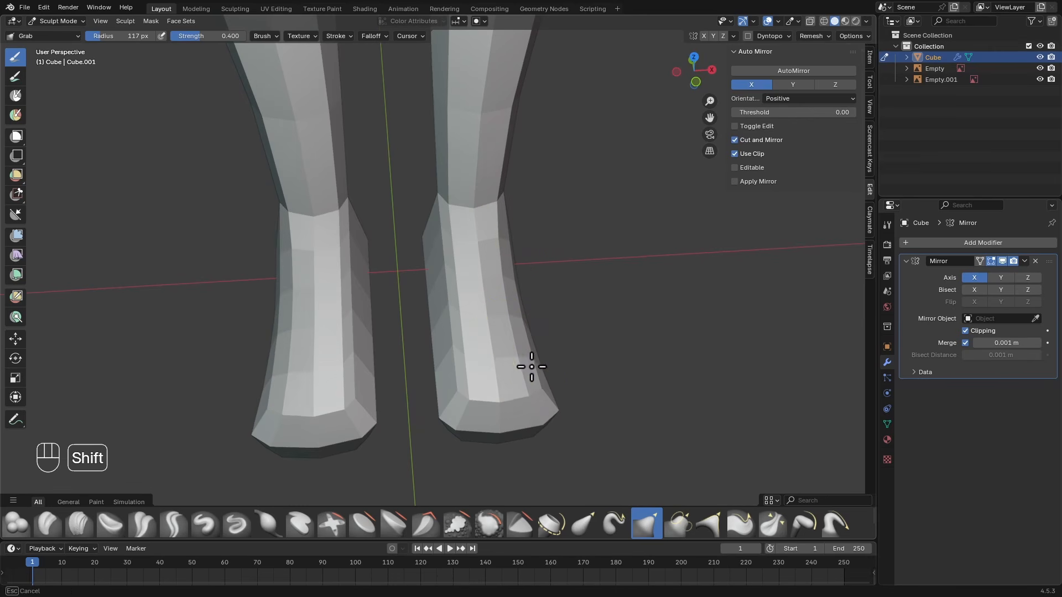
left_click_drag(447, 270, 448, 276, "shift")
mouse_move(452, 332)
left_mouse_down("shift")
mouse_move(479, 384)
mouse_move(538, 391)
left_mouse_up("shift")
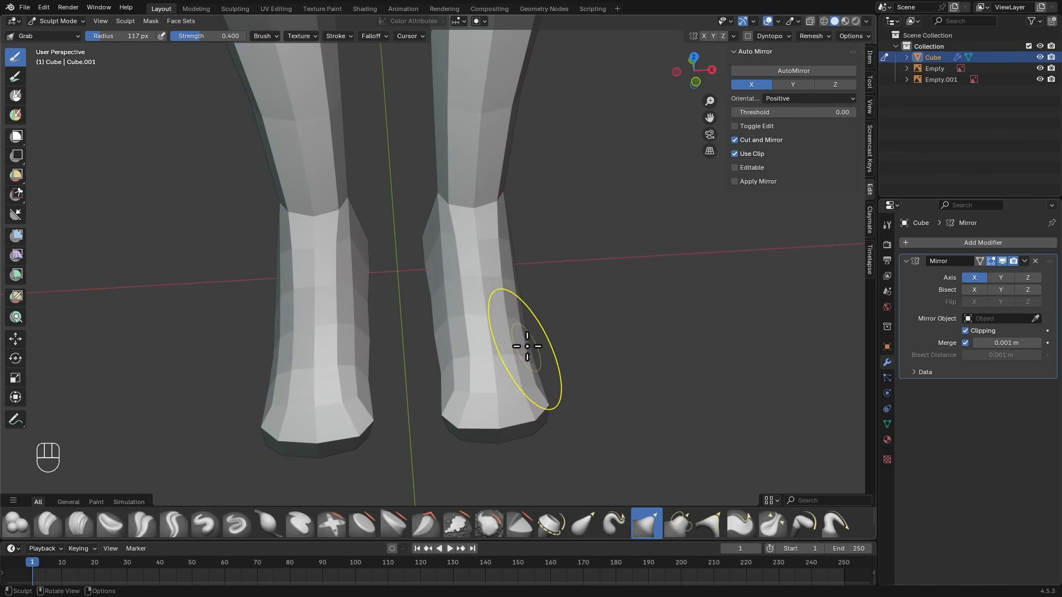
left_click_drag(518, 344, 453, 286, "alt")
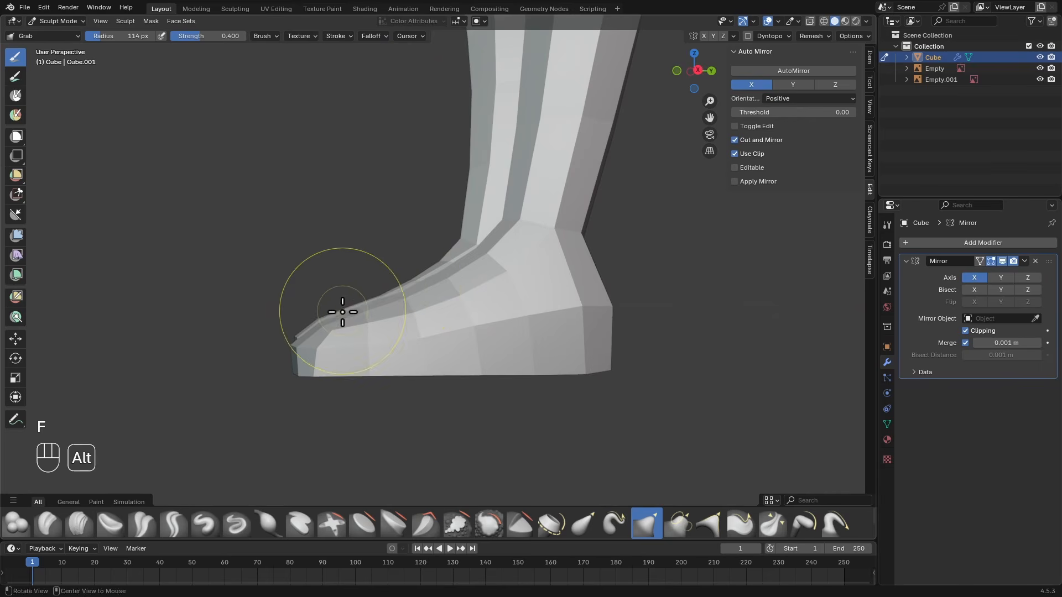
Sketch a guide curve along the instep with the Annotate tool and reshape the top of the foot with the Grab brush
left_click_drag(343, 312, 320, 320, "alt")
left_click(15, 420)
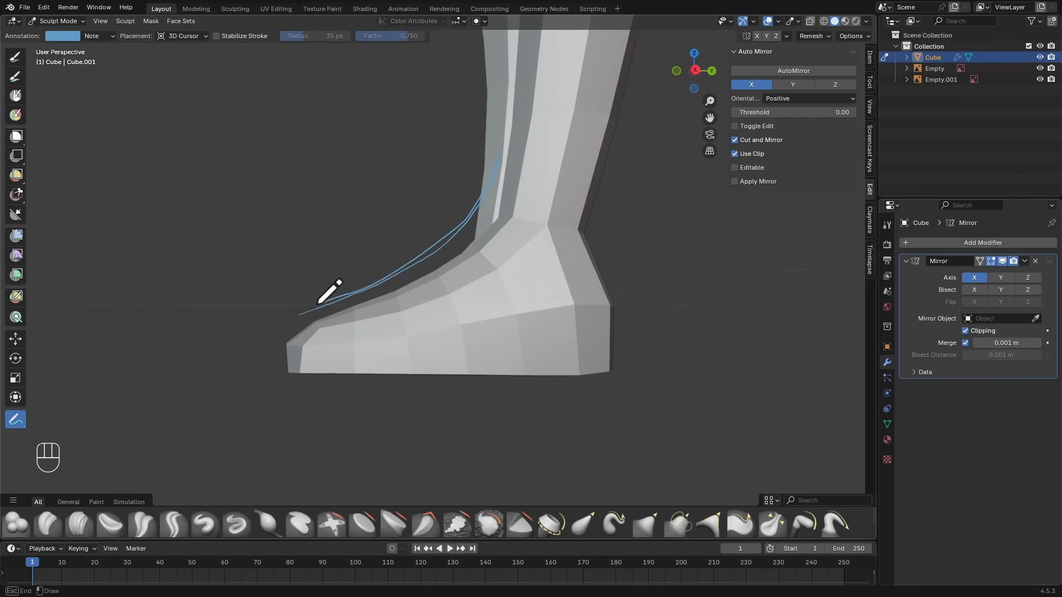
key("g")
key("f")
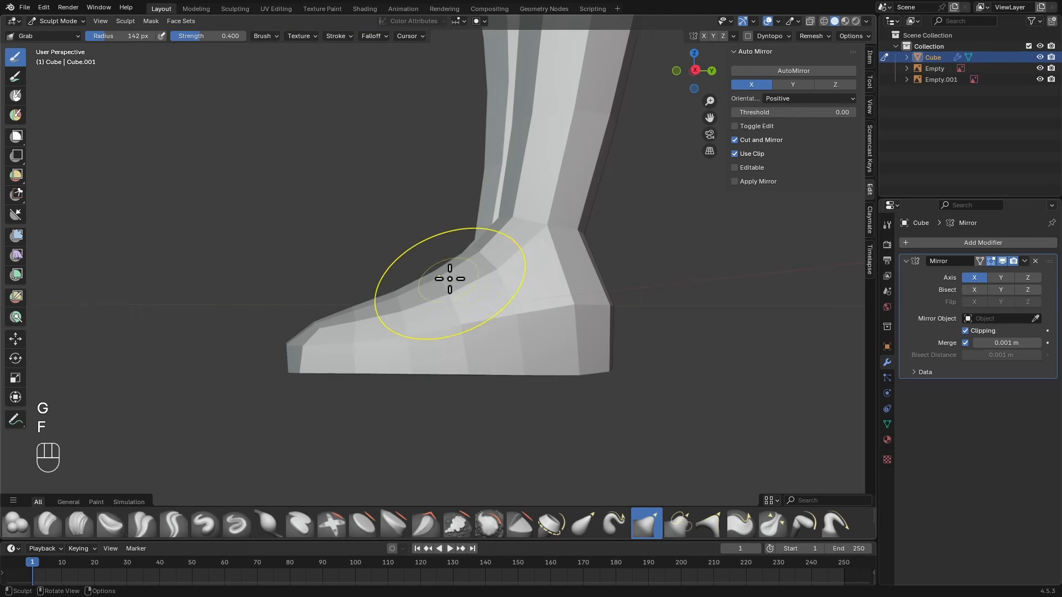
key("f")
left_click_drag(347, 316, 444, 335, "alt")
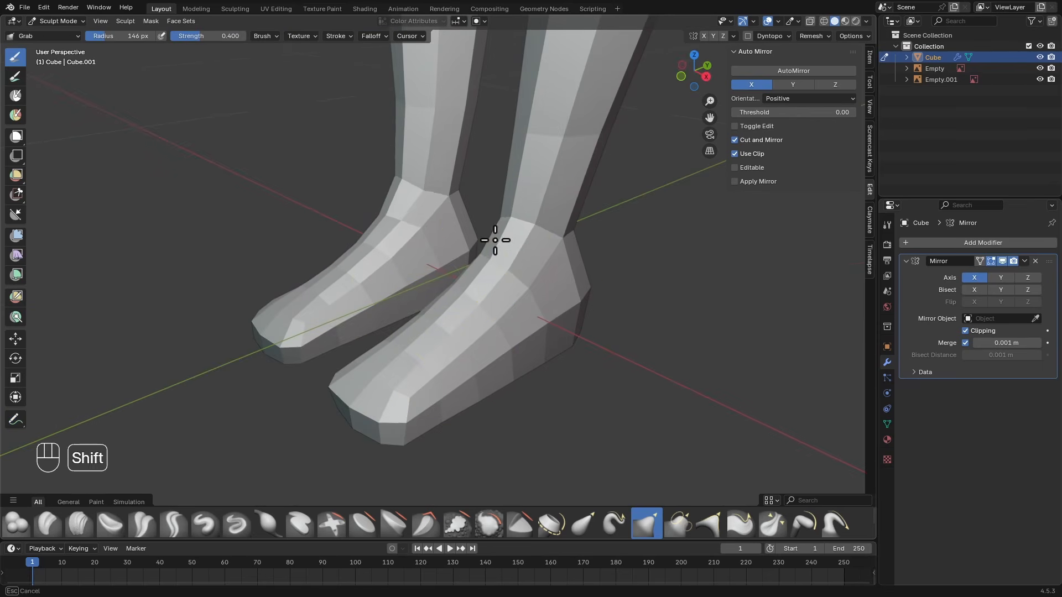
left_click_drag(429, 287, 499, 264, "alt")
mouse_move(496, 317)
left_mouse_down("ctrl+alt")
mouse_move(527, 347)
mouse_move(465, 331)
mouse_move(516, 357)
mouse_move(520, 375)
mouse_move(505, 375)
left_mouse_up("ctrl+alt")
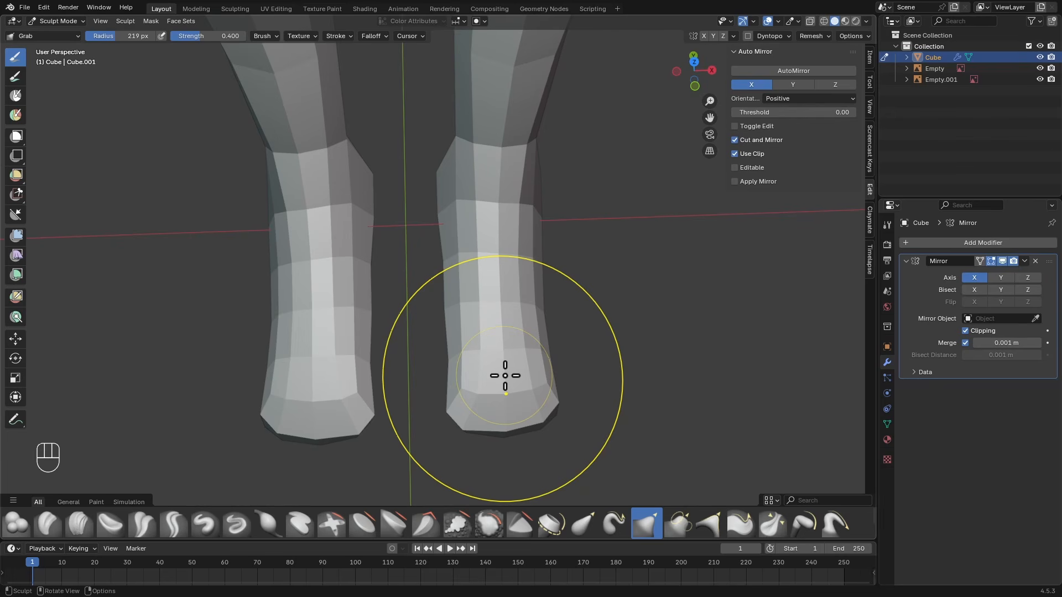
From below, pull the inner edge of the front sole towards the centre line with the Grab brush
key("ctrl+KP_7")
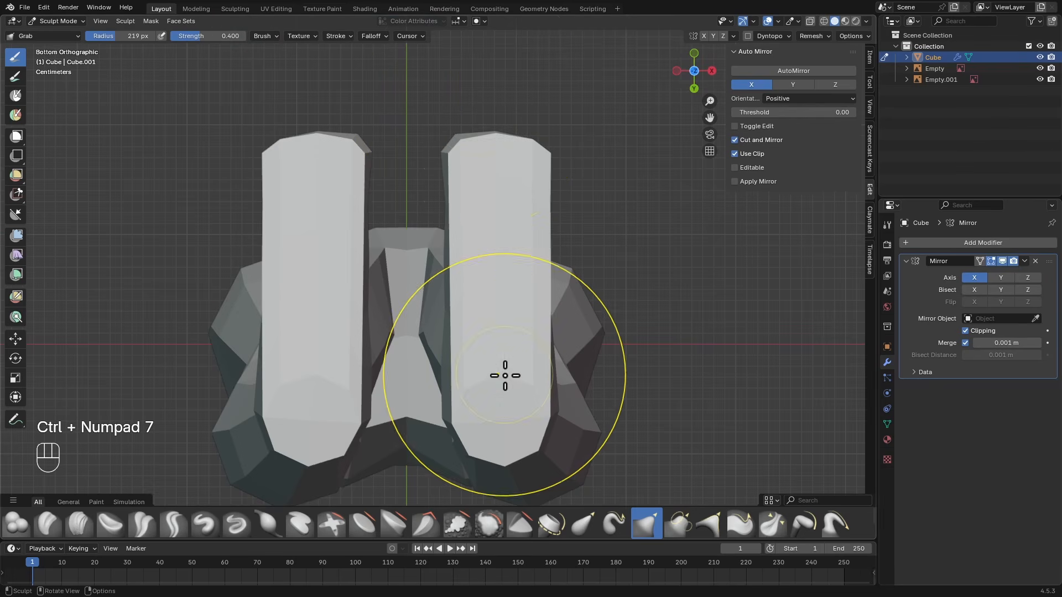
mouse_move(484, 171)
left_mouse_down("ctrl+alt")
mouse_move(485, 200)
mouse_move(486, 190)
left_mouse_up("ctrl+alt")
key("g")
key("f")
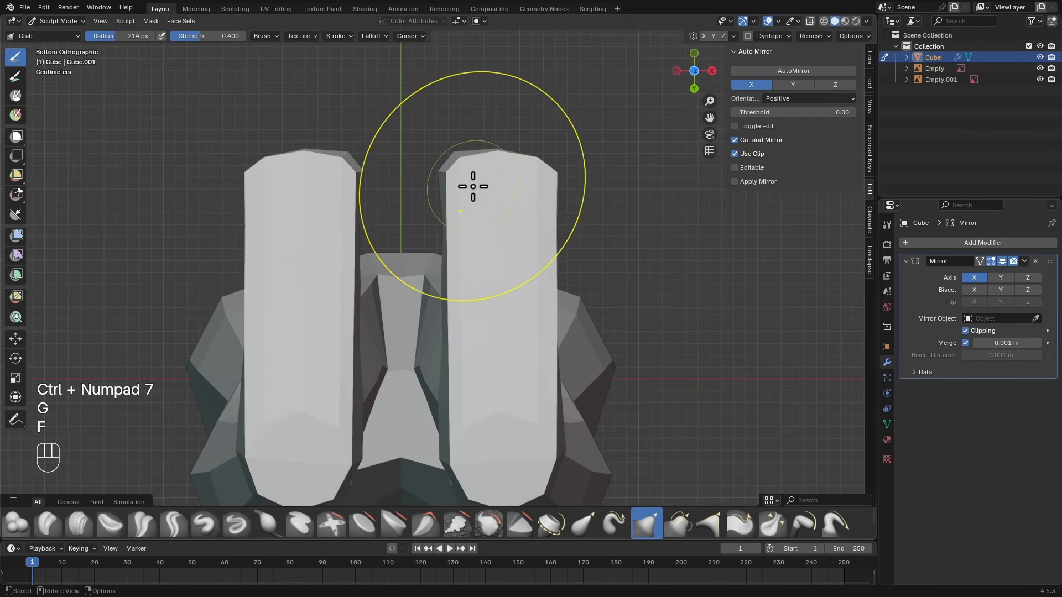
key("g")
key("f")
key("f")
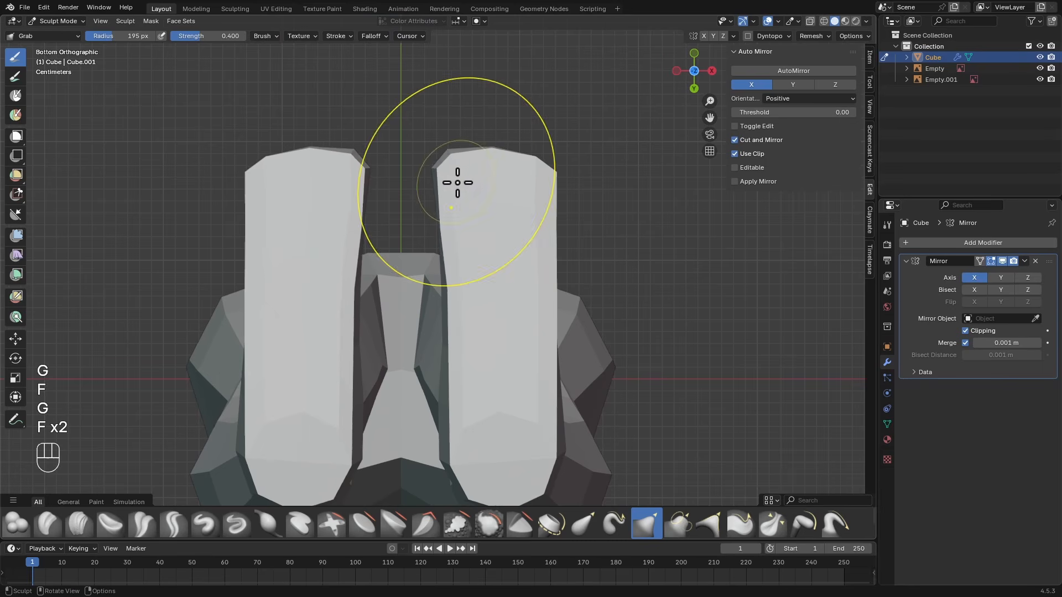
Adjust the outer and inner edges of the forefoot with the Grab brush to give the sole a wider front
key("f")
key("f")
key("f")
left_click_drag(553, 188, 556, 189)
left_click_drag(539, 189, 569, 189)
key("f")
left_click(507, 182)
left_click_drag(457, 174, 466, 168)
Refine both side edges of the sole around the arch with the Grab brush, adjusting its radius to 175 px
left_click_drag(473, 282, 459, 219, "alt+shift")
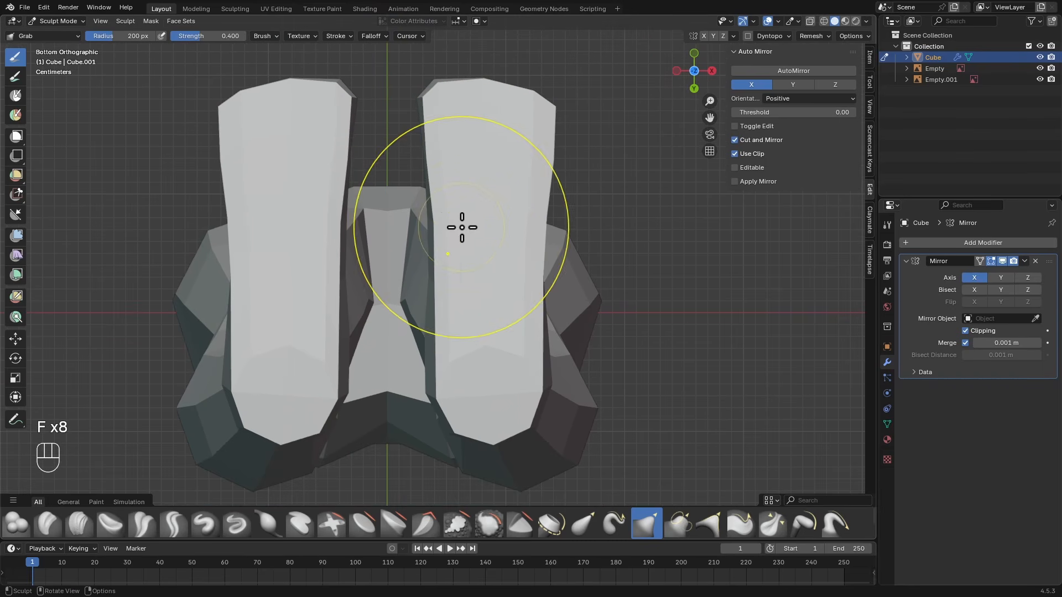
key("f")
key("f")
key("f")
key("f")
key("f")
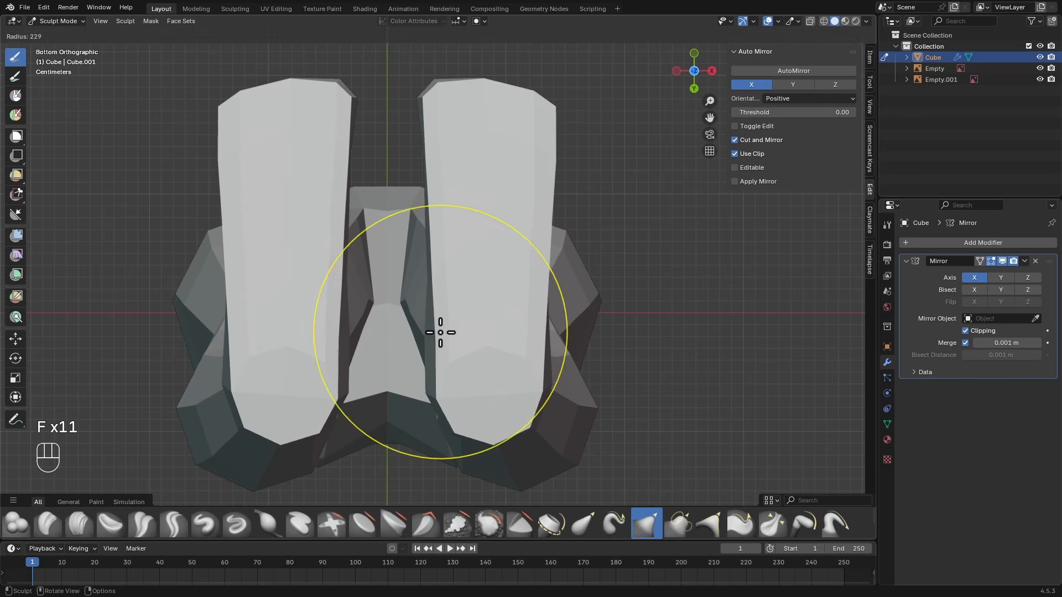
key("f")
left_click(446, 275)
key("f")
left_click(424, 268)
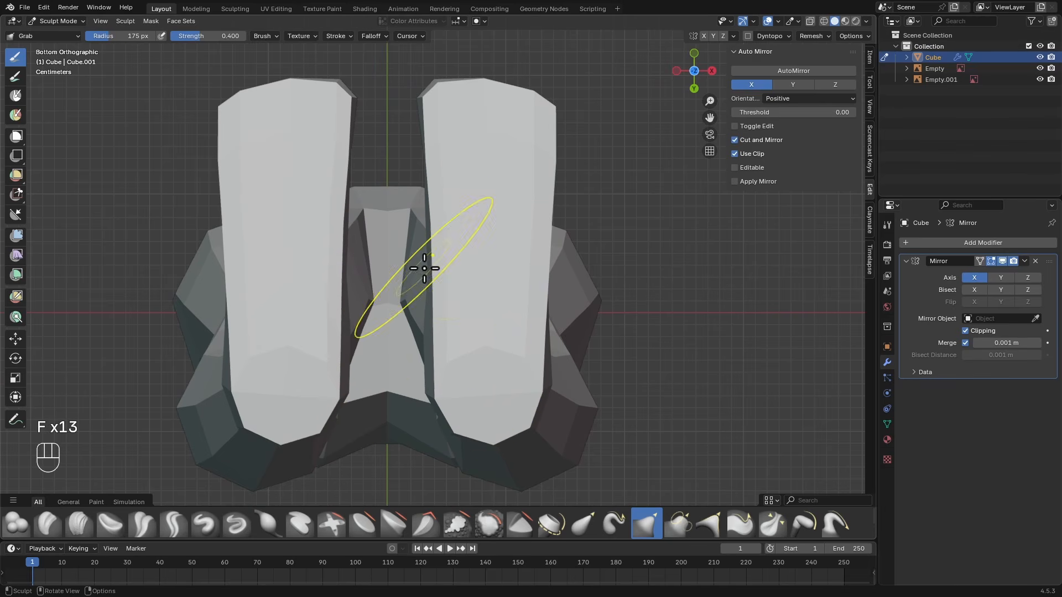
left_click_drag(503, 263, 528, 272)
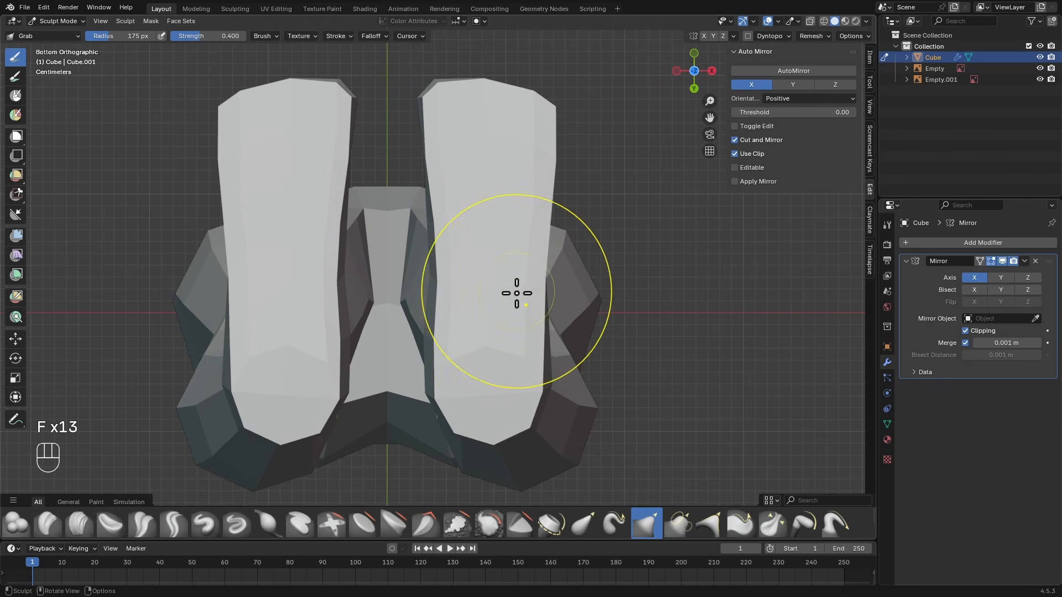
Adjust the outer edge and the rounded back of the heel with the Grab brush
key("f")
key("f")
left_click(542, 340)
mouse_move(489, 422)
left_mouse_down()
mouse_move(485, 411)
mouse_move(487, 427)
left_mouse_up()
key("f")
left_click(481, 415)
key("f")
key("f")
key("f")
left_click(492, 440)
Refine the outer and inner corners of the toe outline from below with the Grab brush
middle_click_drag(550, 147, 545, 192, "shift")
key("f")
left_click(567, 190)
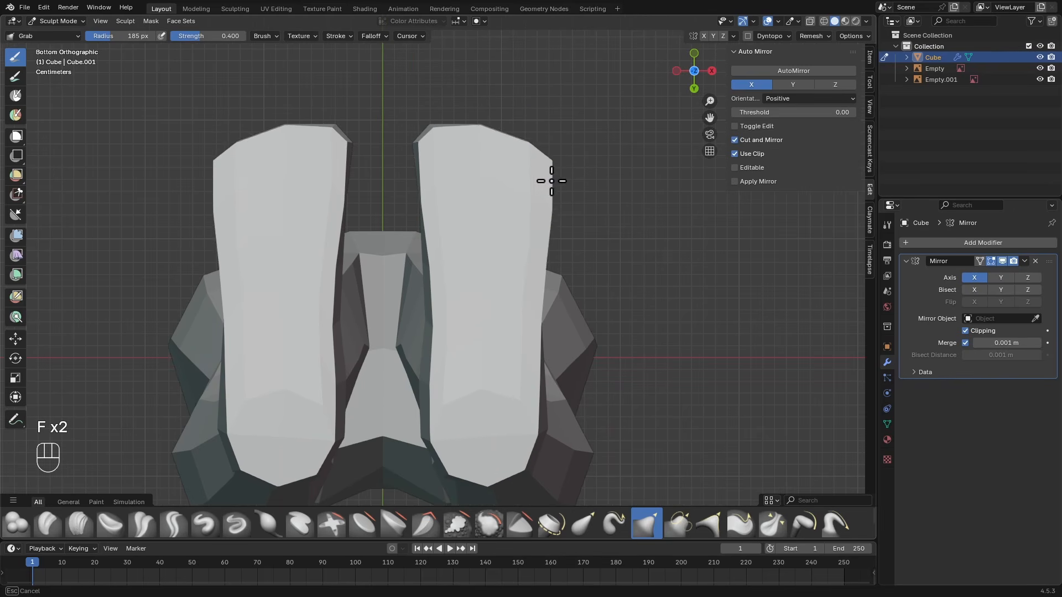
key("f")
left_click(435, 138)
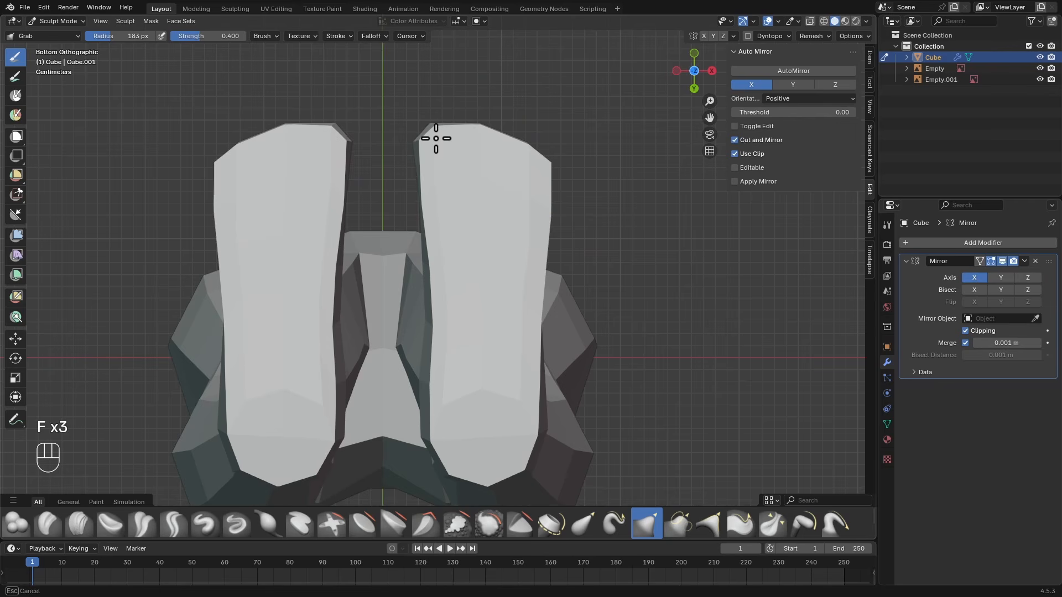
key("f")
key("f")
key("f")
key("f")
left_click(424, 177)
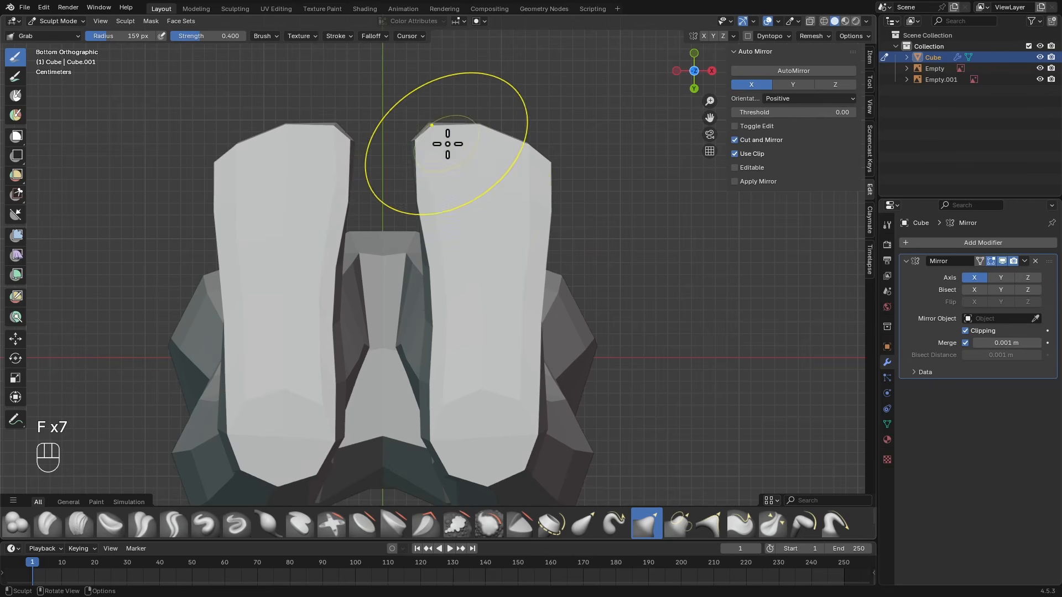
Push out the inner side of the midfoot with the Grab brush at about 150 px to even its contour
scroll(467, 181, "down", 3)
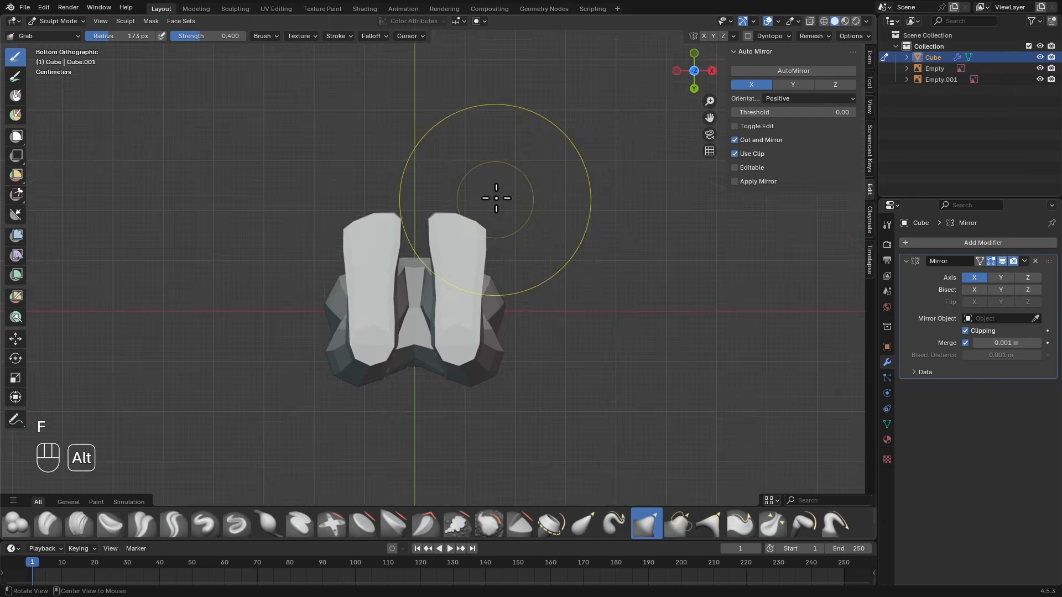
middle_click_drag(495, 196, 513, 260)
scroll(542, 232, "up", 1)
key("f")
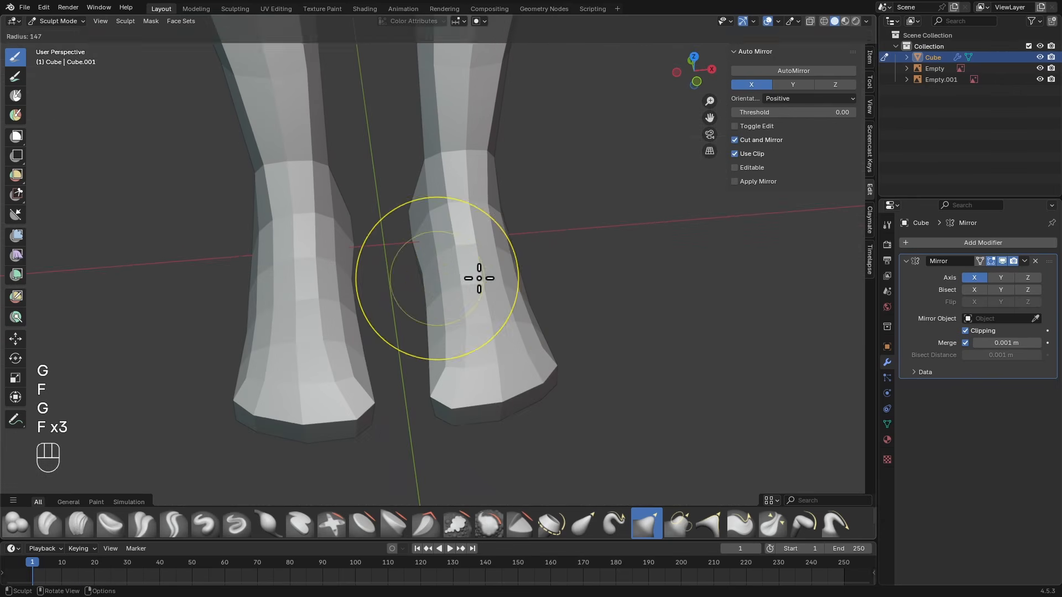
key("g")
key("f")
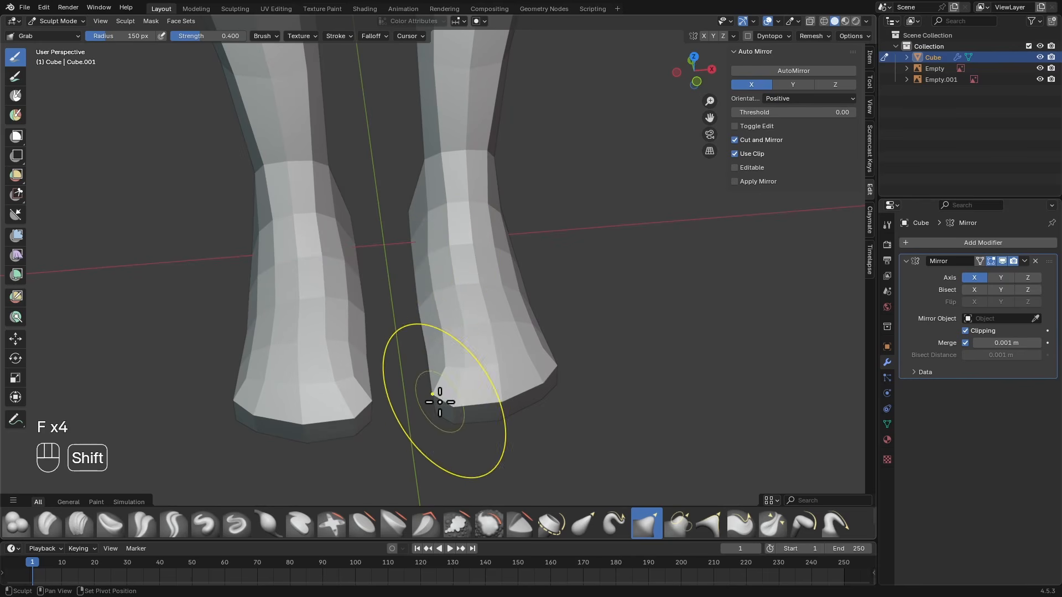
Round the toe end and the top of the forefoot with the Grab brush enlarged to 252 px
middle_click_drag(437, 287, 509, 312)
key("f")
key("f")
key("f")
key("g")
key("f")
key("f")
left_click_drag(509, 313, 498, 325)
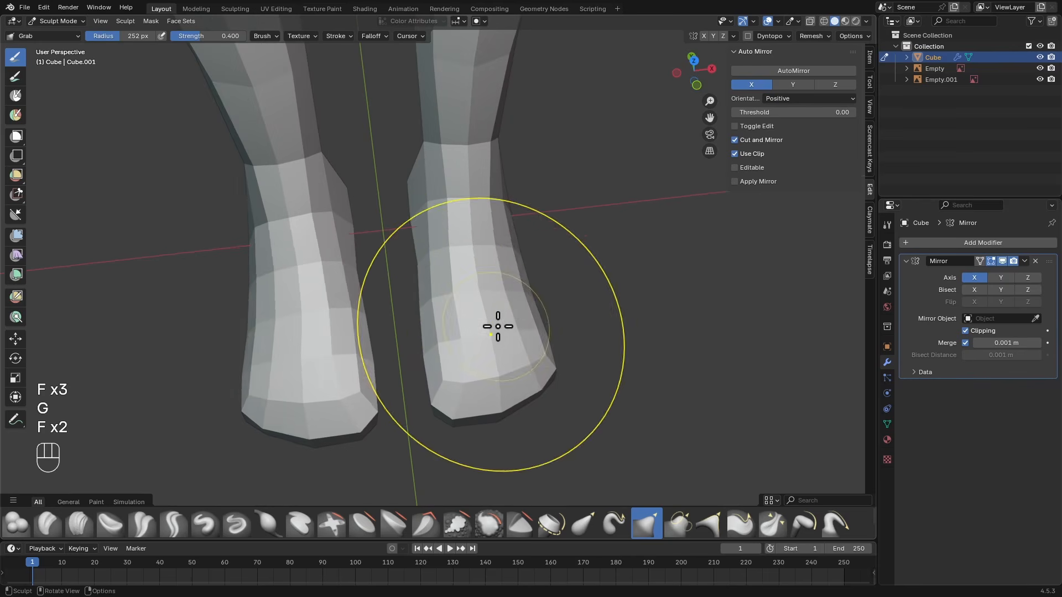
Examine the proportions of the whole legs and torso from several angles, toggling the viewport overlays
scroll(533, 336, "down", 3)
mouse_move(533, 336)
middle_mouse_down()
mouse_move(515, 215)
mouse_move(509, 293)
mouse_move(503, 268)
mouse_move(519, 313)
mouse_move(534, 315)
middle_mouse_up()
mouse_move(444, 334)
middle_mouse_down("alt")
mouse_move(372, 330)
mouse_move(457, 337)
middle_mouse_up("alt")
mouse_move(540, 336)
middle_mouse_down("alt")
mouse_move(661, 329)
mouse_move(547, 249)
mouse_move(531, 251)
middle_mouse_up("alt")
key("z")
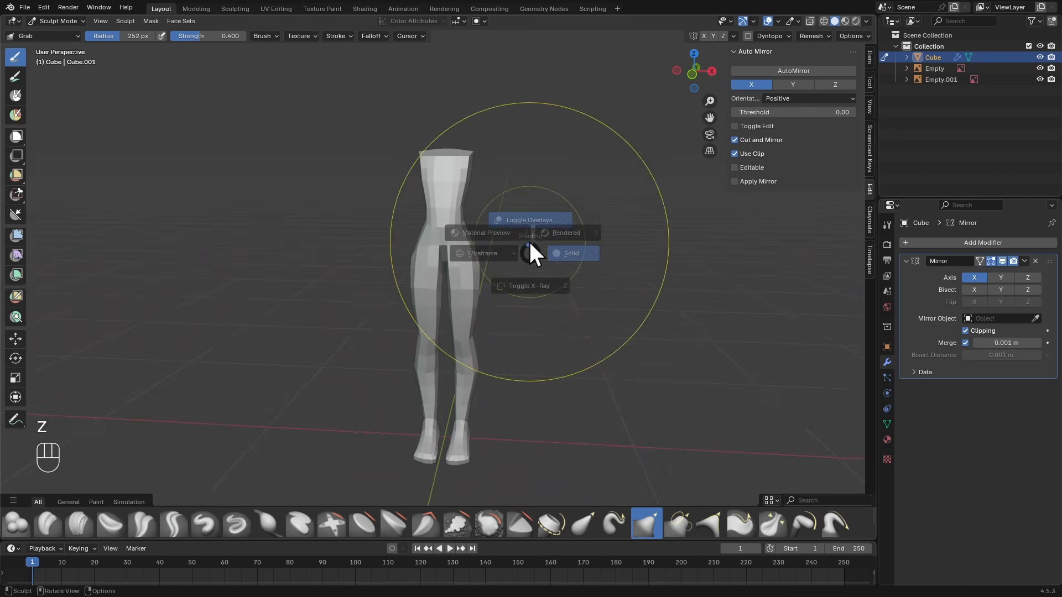
middle_click_drag(531, 183, 534, 222)
key("z")
mouse_move(532, 265)
middle_mouse_down("alt")
mouse_move(580, 258)
mouse_move(564, 277)
middle_mouse_up("alt")
mouse_move(564, 276)
middle_mouse_down("ctrl+alt")
mouse_move(481, 215)
mouse_move(481, 229)
mouse_move(526, 247)
mouse_move(562, 214)
mouse_move(416, 220)
mouse_move(462, 235)
mouse_move(390, 200)
middle_mouse_up("ctrl+alt")
Switch to Edit Mode and slide the upper vertical edges on the front side of the torso along the surface
key("Tab")
middle_click_drag(385, 238, 413, 237)
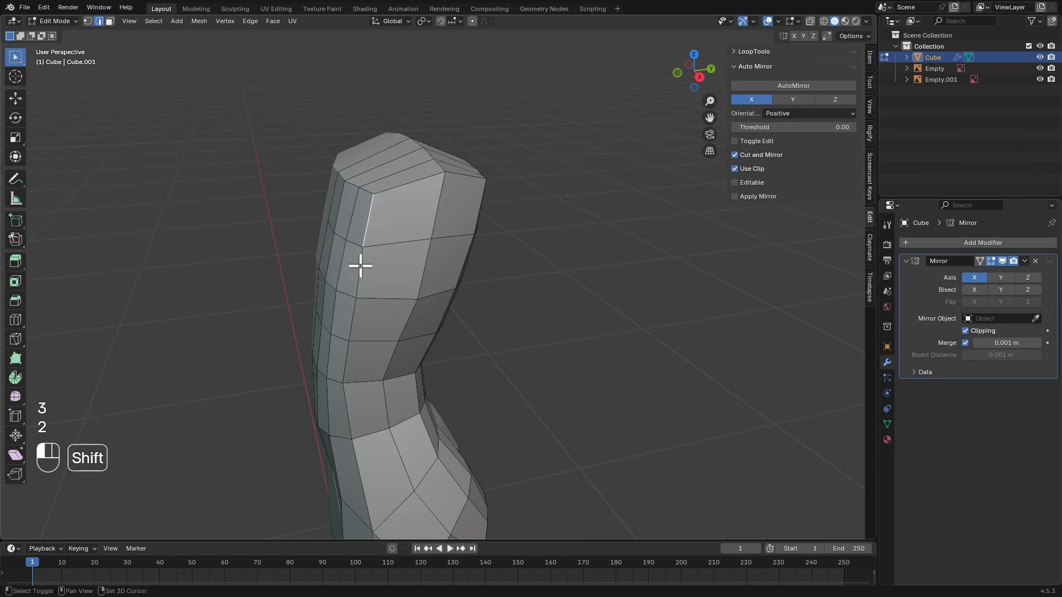
middle_click_drag(360, 266, 404, 224)
key("g")
key("g")
left_click(402, 249)
Slide the upper vertical edges on the rear side of the torso to shape the area for the arm opening
key("3")
middle_click_drag(443, 263, 442, 240)
key("g")
key("g")
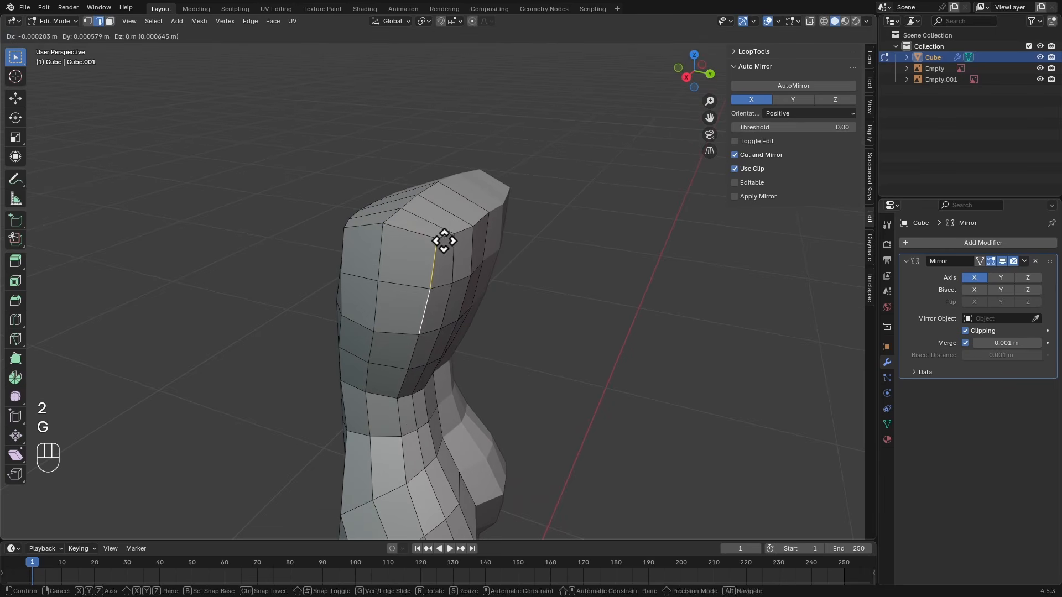
left_click(403, 243)
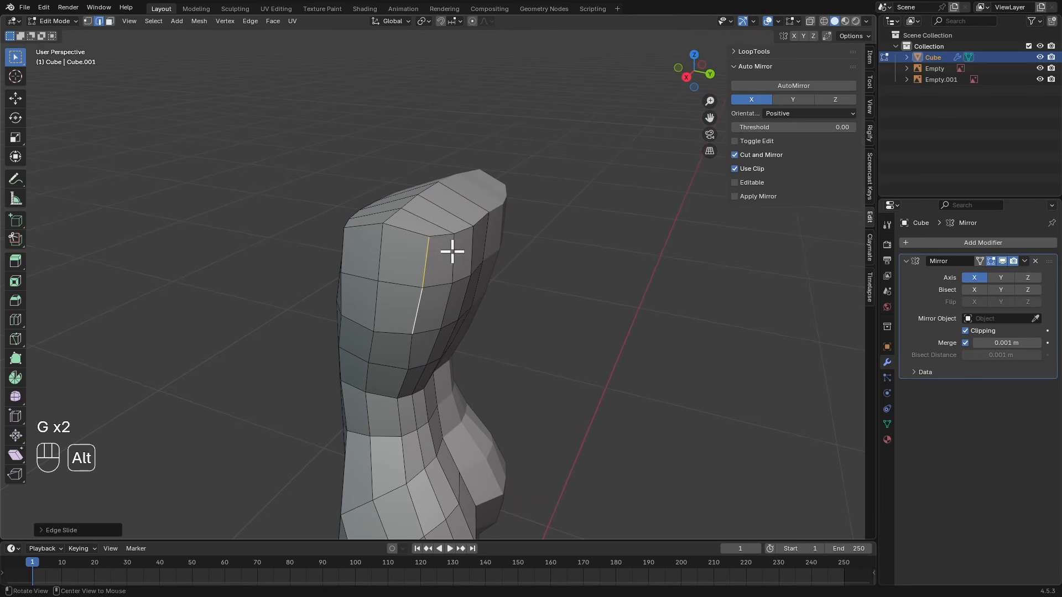
key("g")
key("g")
left_click(448, 244)
Select the upper side faces of the torso and move them outward in front view to match the reference shoulder
middle_click_drag(447, 244, 525, 265, "alt")
left_click(445, 258)
key("KP_1")
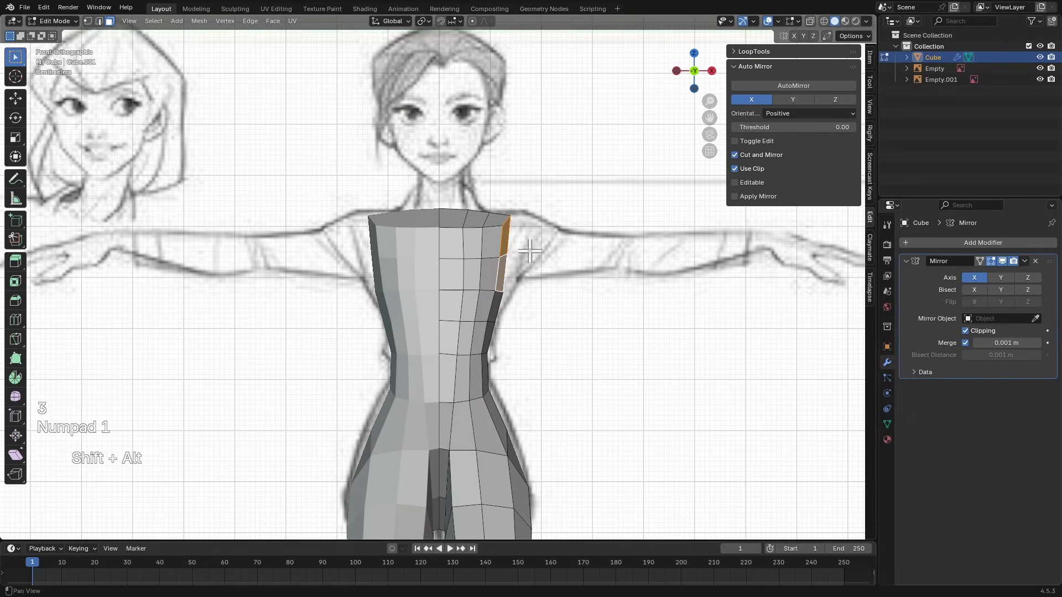
left_click_drag(530, 251, 502, 237, "alt+shift")
left_click_drag(501, 237, 504, 212, "ctrl+alt")
key("g")
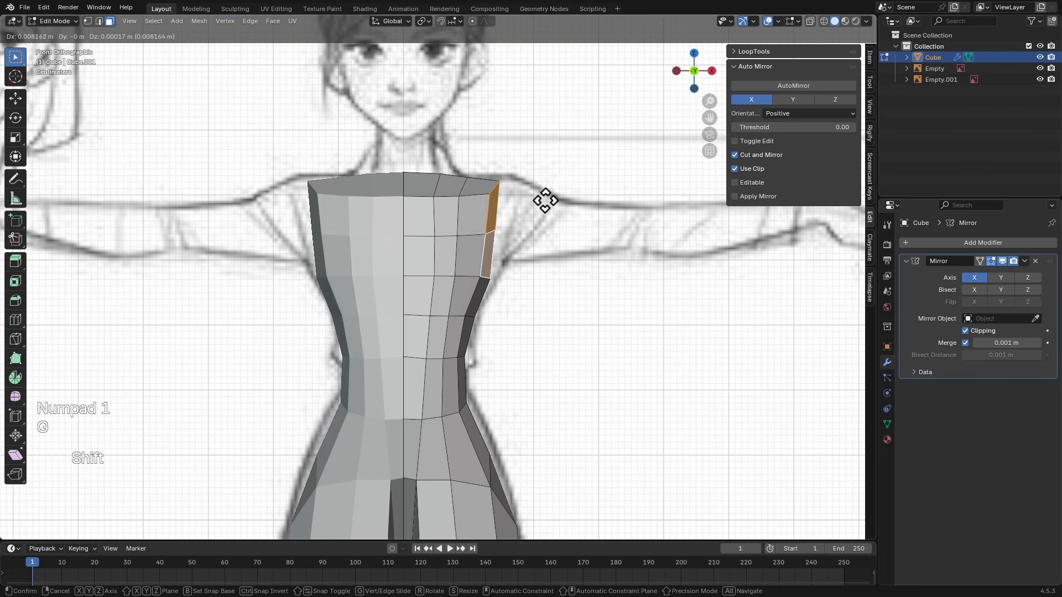
left_click(584, 191)
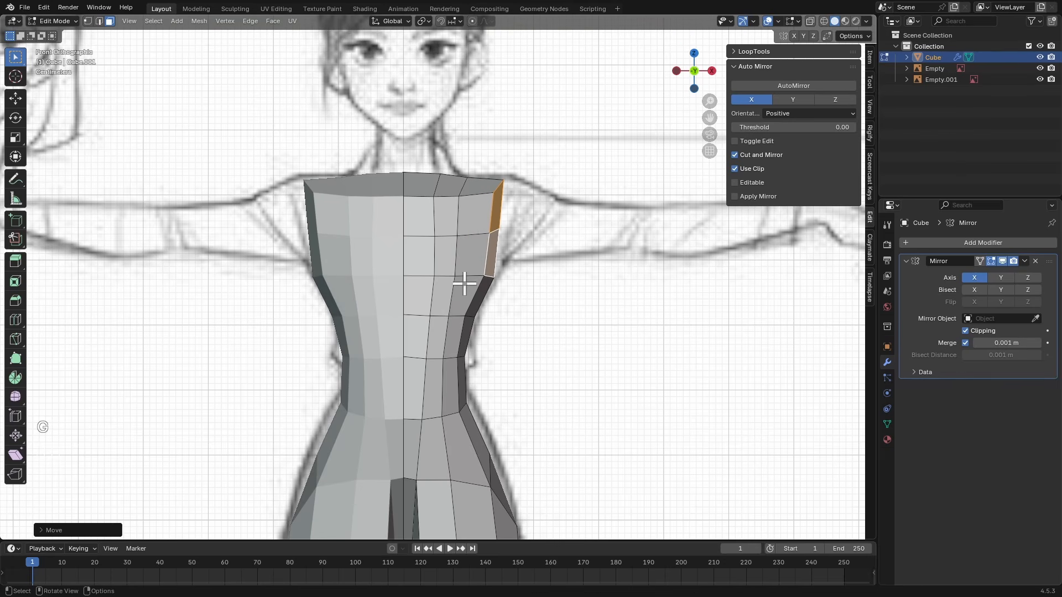
key("g")
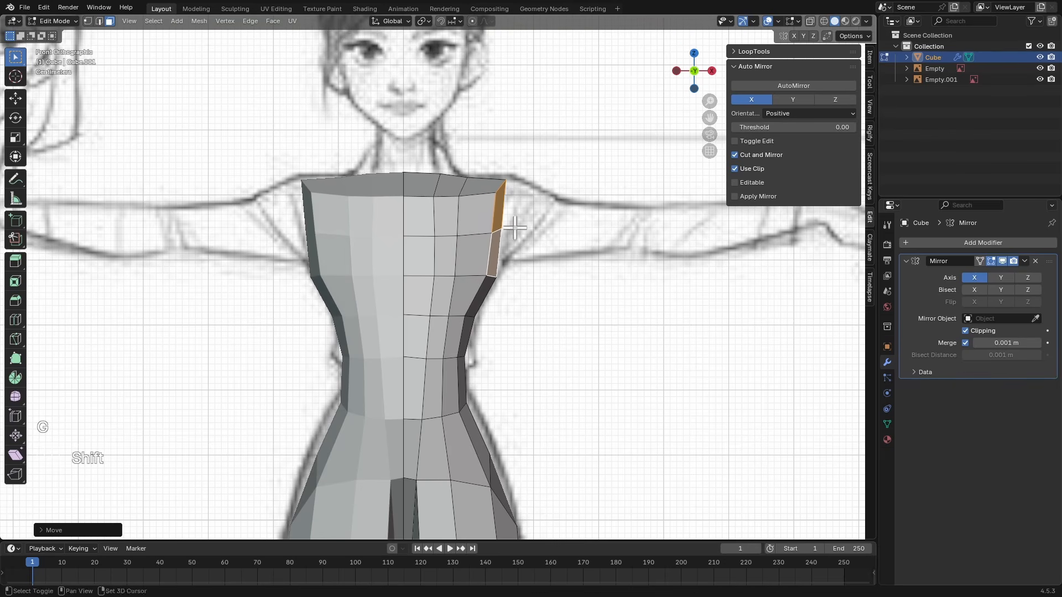
Switch to Sculpt Mode and use the Grab brush in front view to widen the torso's side above the waist and raise its top edge
key("ctrl+Tab")
scroll(494, 309, "up", 1)
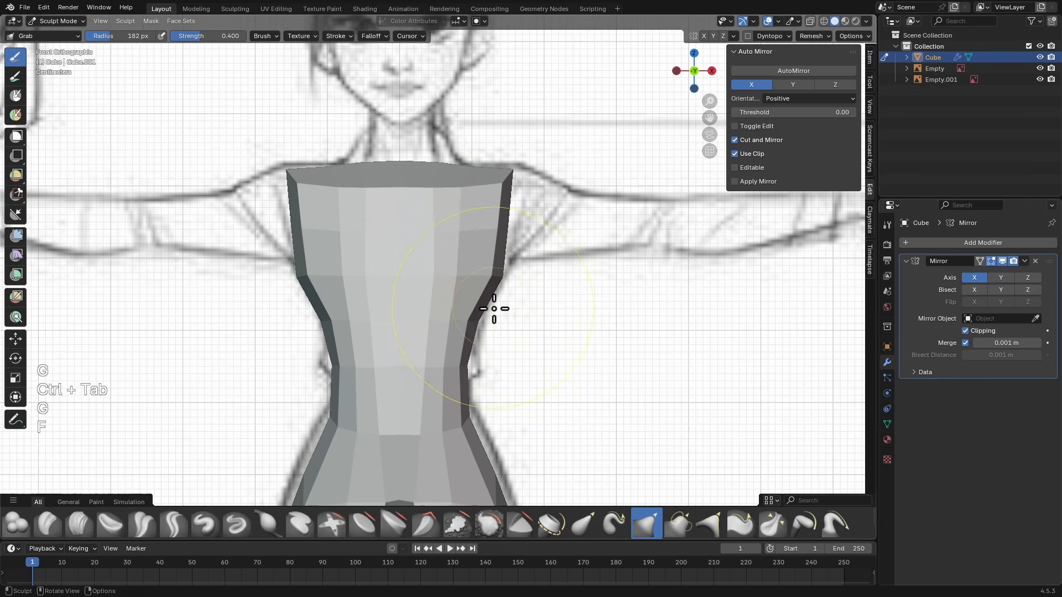
key("f")
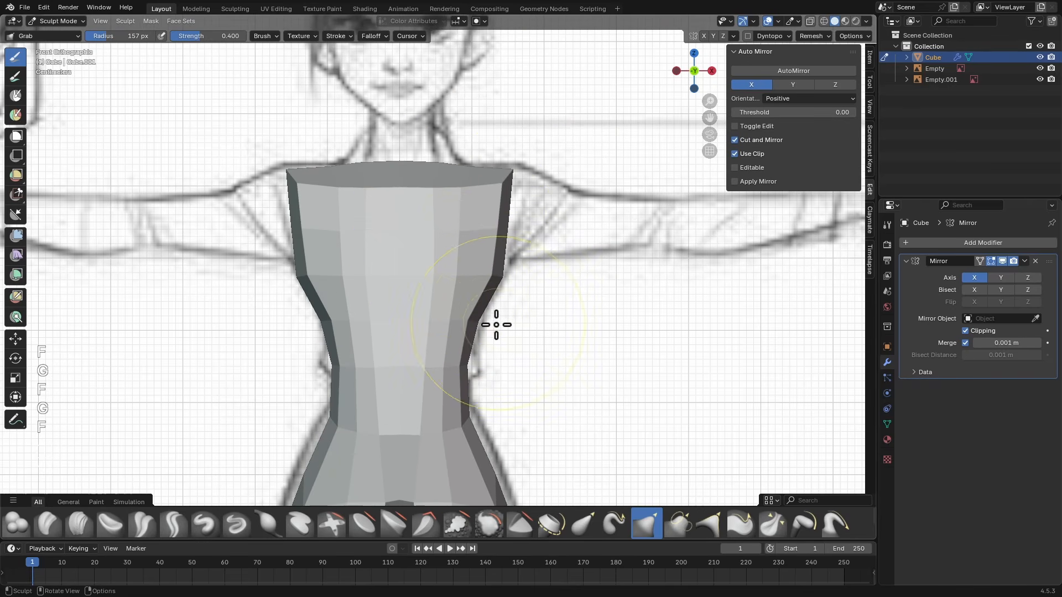
left_click_drag(474, 322, 485, 325)
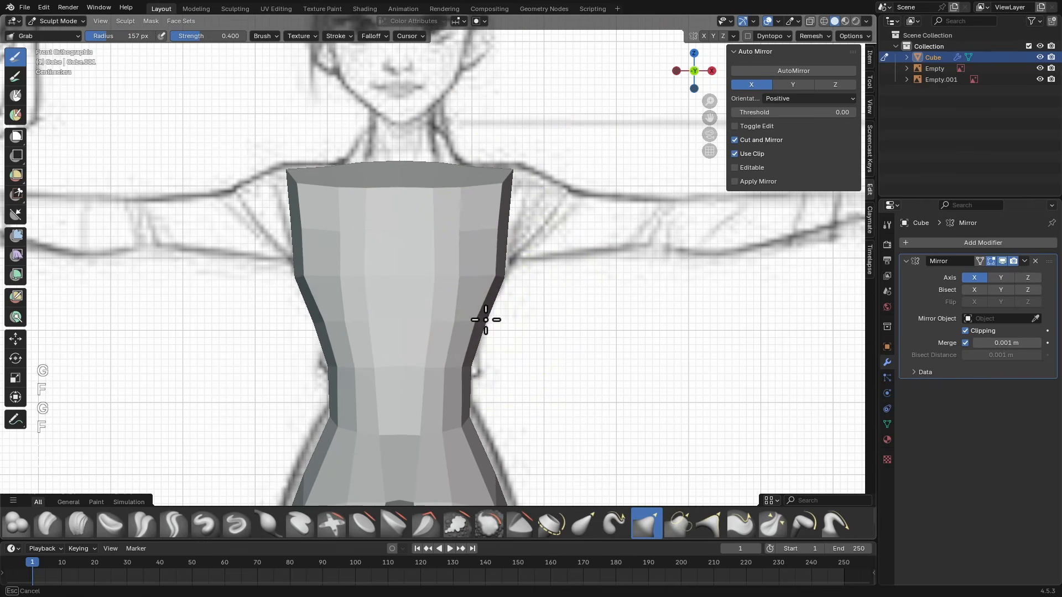
key("f")
left_click(441, 173)
left_click_drag(441, 173, 433, 157)
key("f")
left_click(405, 166)
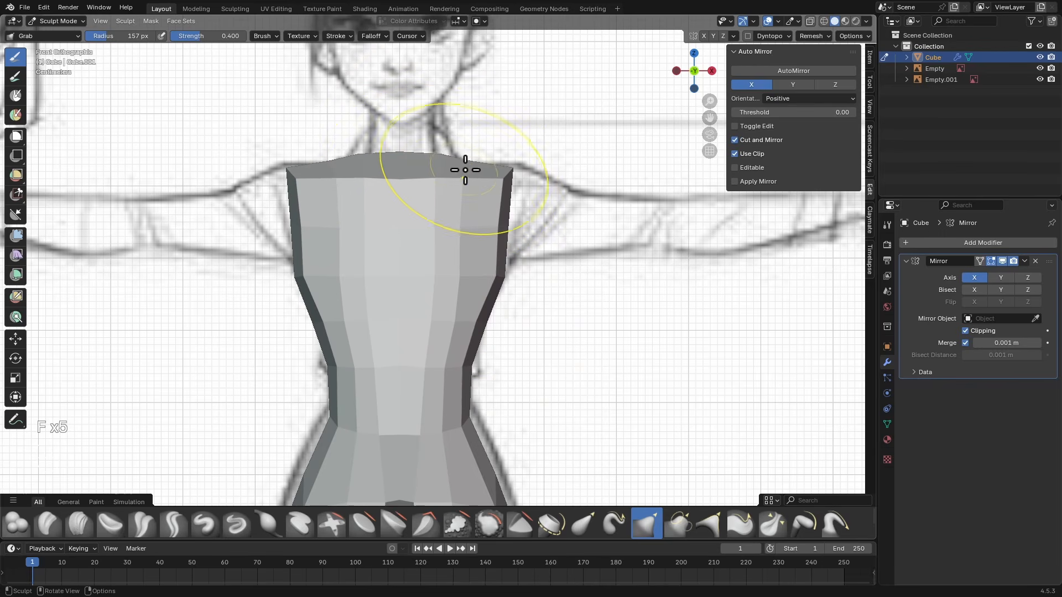
Pull the upper back outward with the Grab brush in side view to follow the reference outline
key("KP_3")
key("g")
key("f")
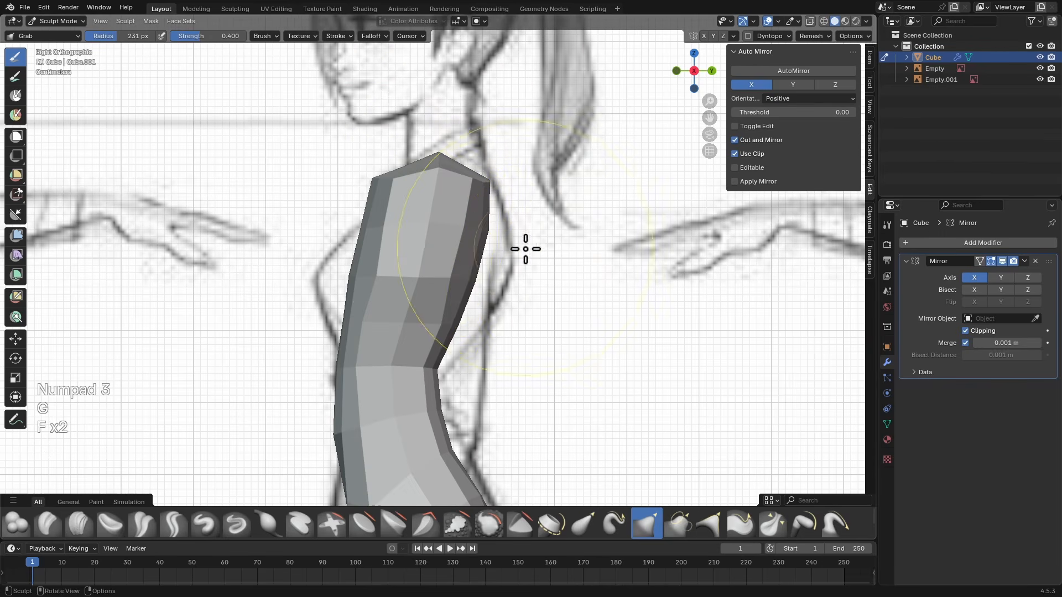
left_click(525, 249)
left_click_drag(478, 276, 485, 276)
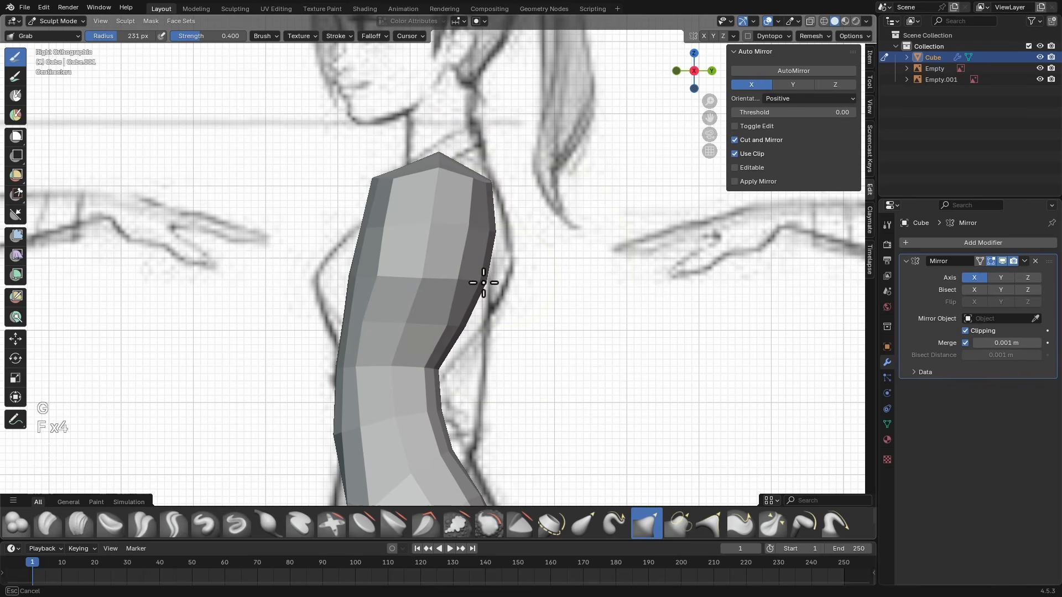
Pull the front of the chest forward with the Grab brush in perspective view, adjusting the brush size as needed
key("g")
left_click_drag(351, 288, 368, 293, "alt")
key("f")
left_click(301, 282)
key("g")
key("f")
key("f")
left_click(332, 285)
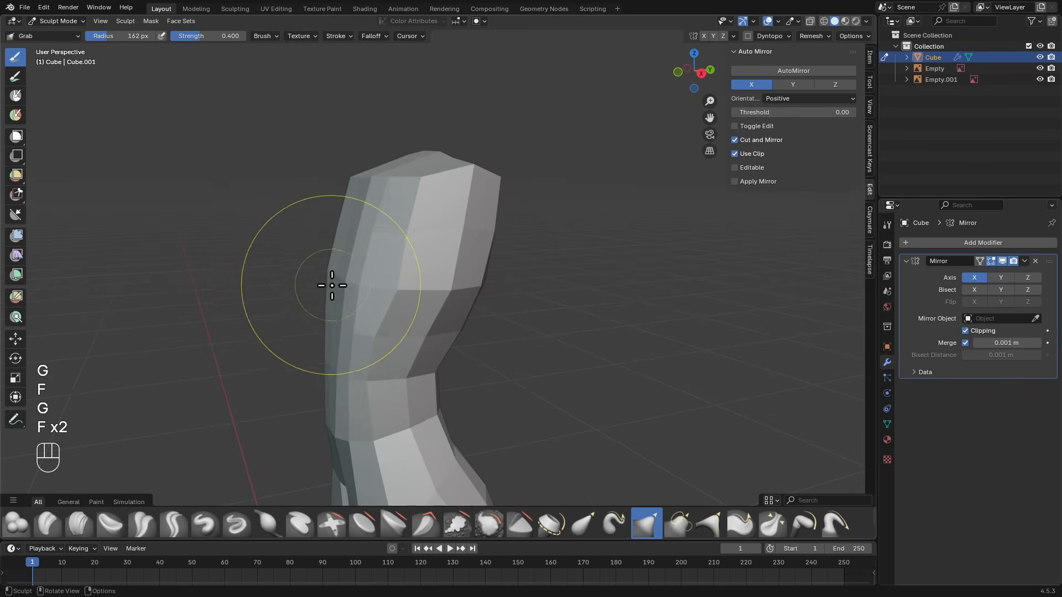
key("f")
left_click(328, 276)
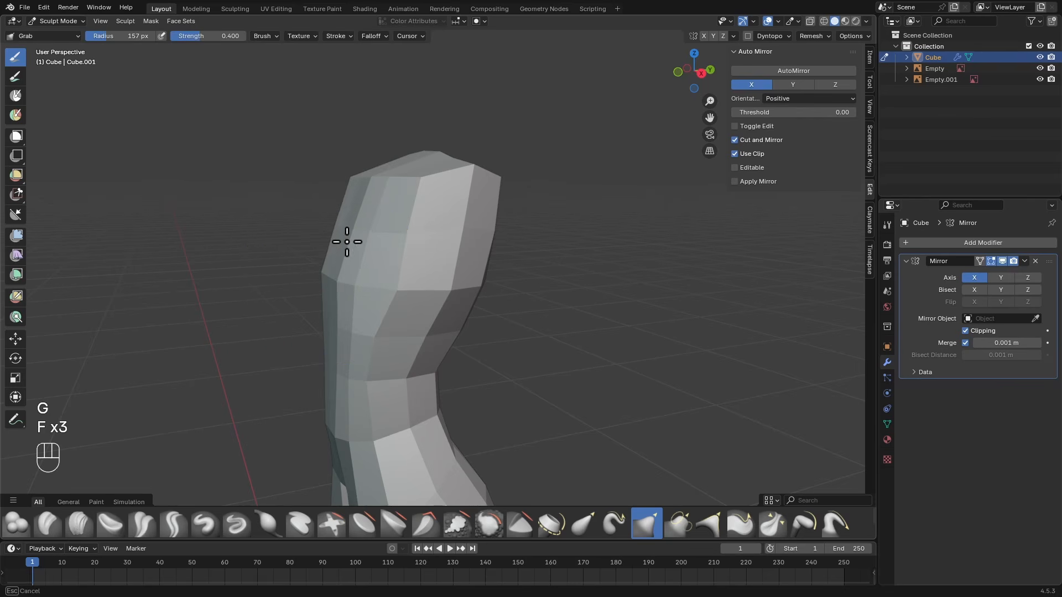
mouse_move(343, 248)
left_mouse_down("shift")
mouse_move(353, 236)
mouse_move(426, 247)
mouse_move(443, 260)
left_mouse_up("shift")
Return to Edit Mode, select the four upper side faces of the torso and extrude them outward in front view
key("Tab")
mouse_move(454, 255)
left_mouse_down("alt")
mouse_move(525, 253)
mouse_move(453, 246)
mouse_move(479, 260)
mouse_move(491, 261)
mouse_move(471, 233)
mouse_move(426, 225)
left_mouse_up("alt")
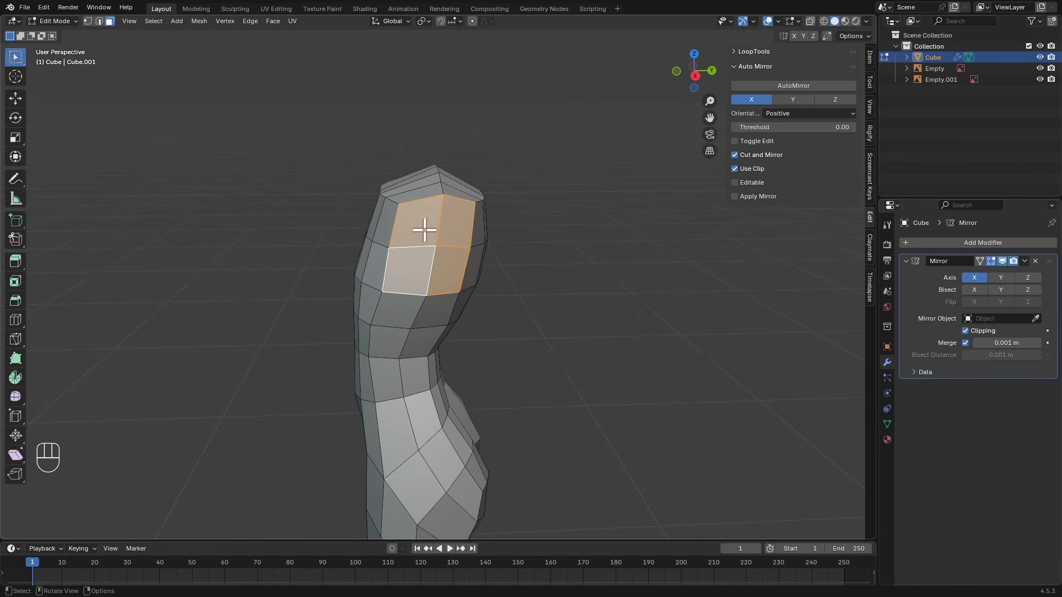
left_click(446, 271, "shift")
left_click(459, 238, "shift")
key("KP_1")
left_click_drag(507, 204, 488, 227, "alt+shift")
key("e")
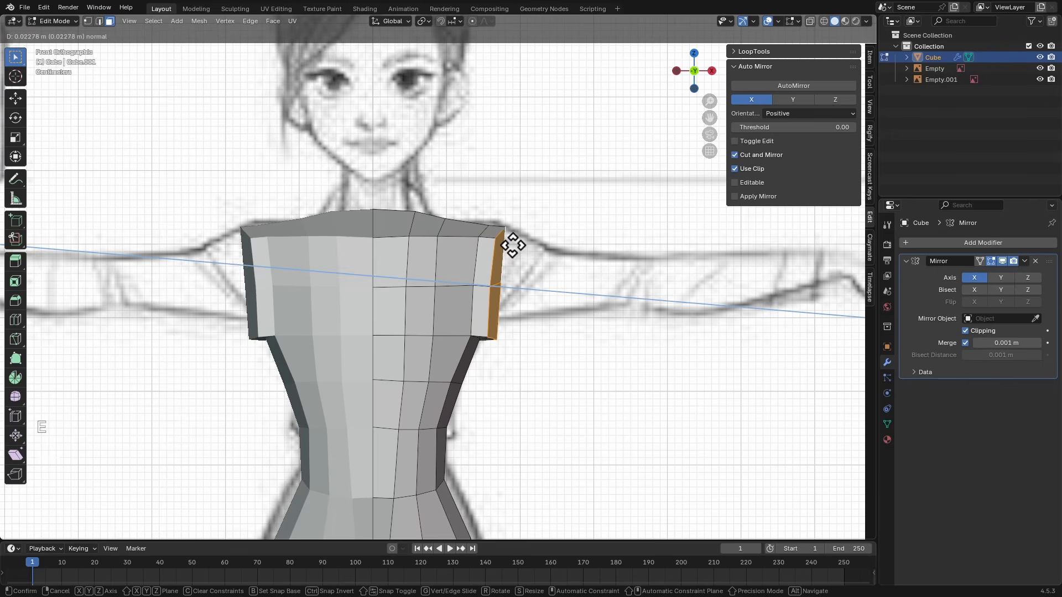
left_click(530, 240)
Move, scale down and rotate the extruded faces to form a sloping shoulder that matches the front reference
key("g")
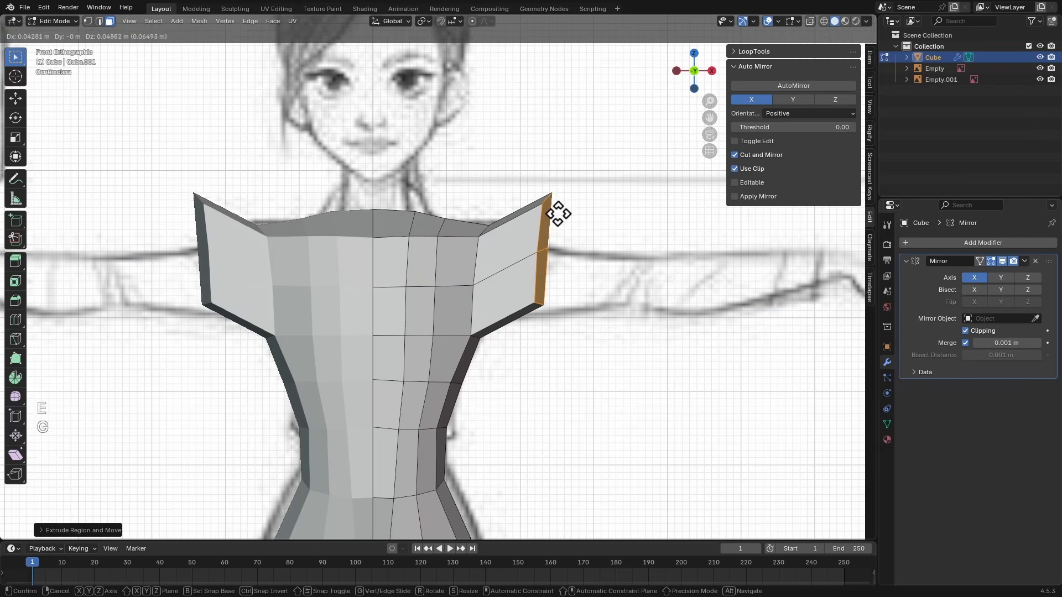
left_click(558, 212)
key("s")
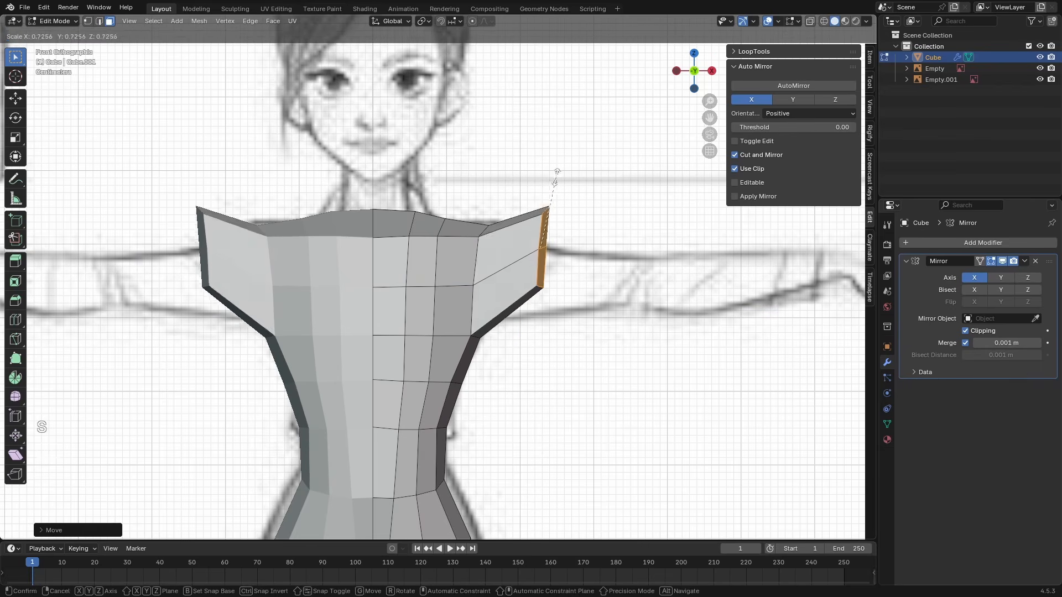
left_click(549, 200)
key("r")
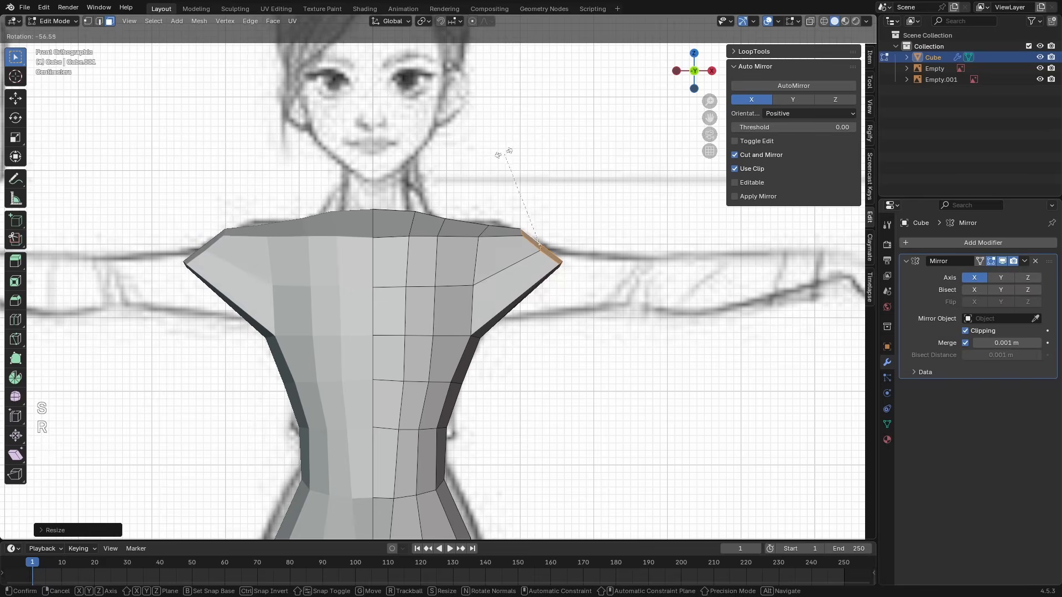
left_click(519, 163)
key("g")
left_click(536, 210)
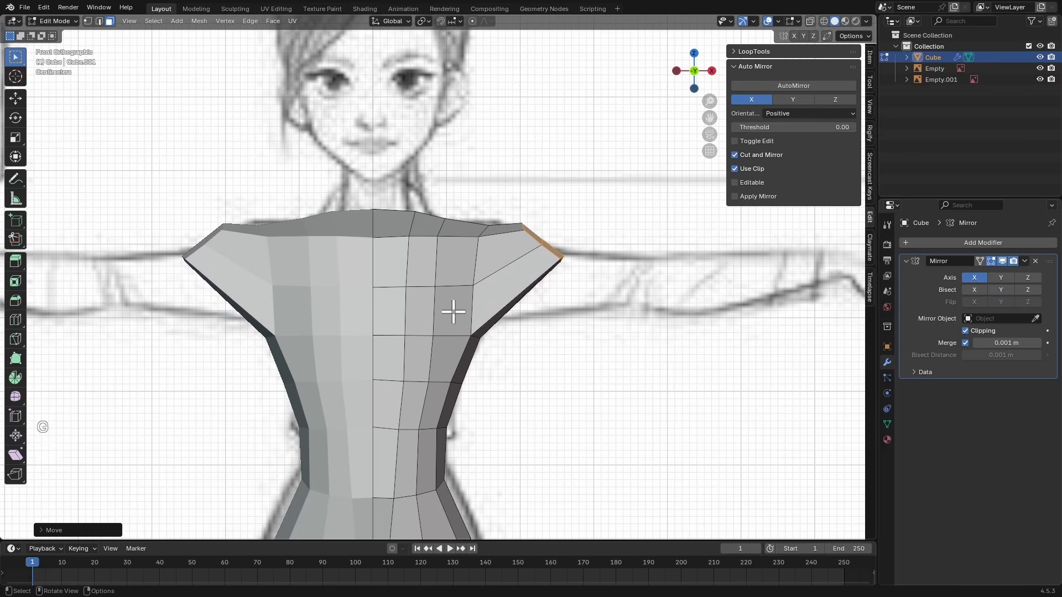
Scale the shoulder's end faces along the Y axis by about 1.4
scroll(547, 239, "down", 2)
left_click_drag(574, 261, 463, 334, "alt")
key("s")
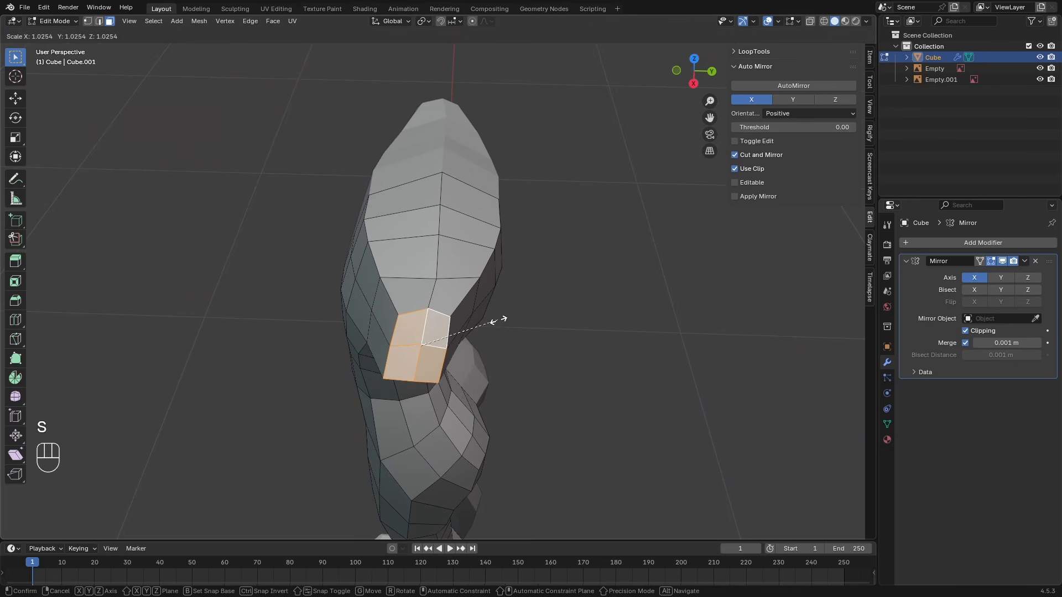
key("y")
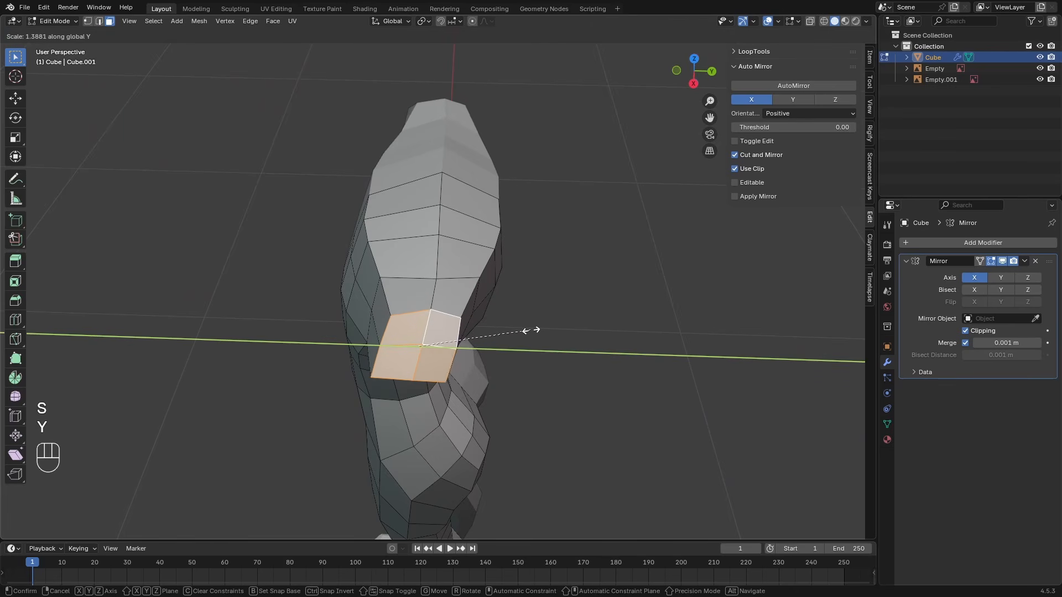
left_click(540, 331)
Switch to Sculpt Mode and raise the dip along the top of the shoulder with the Grab brush
left_click_drag(541, 331, 528, 227, "alt")
key("ctrl+r")
key("Escape")
key("ctrl+Tab")
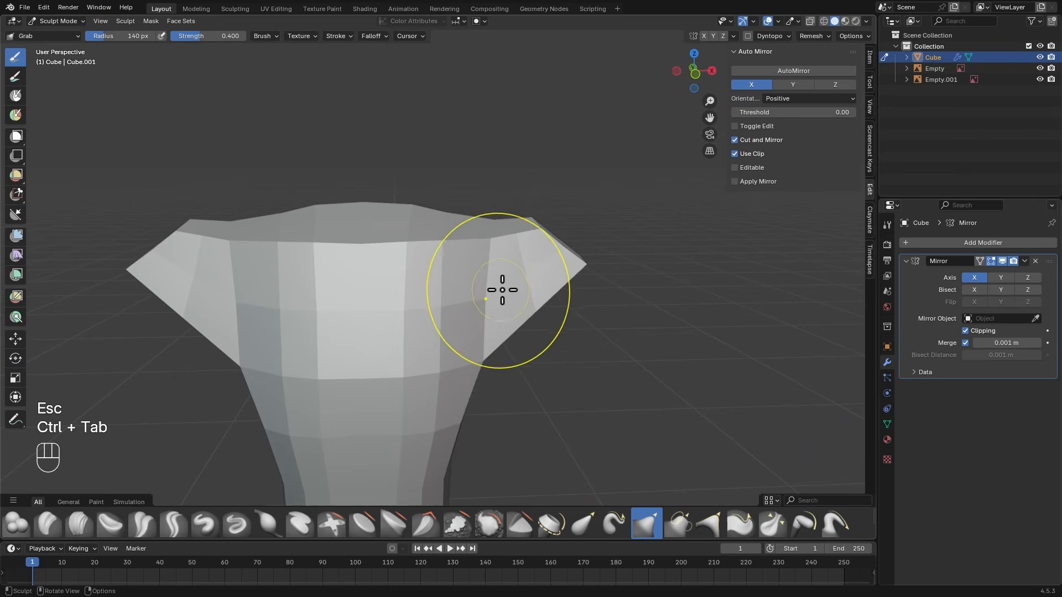
key("g")
key("f")
middle_click_drag(499, 207, 497, 246)
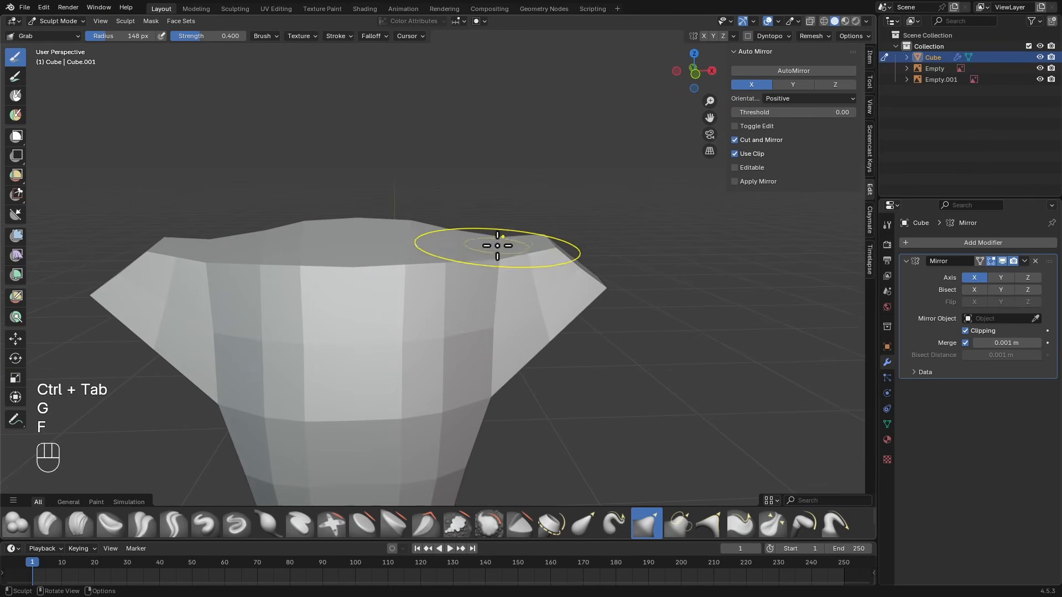
key("f")
left_click(515, 234)
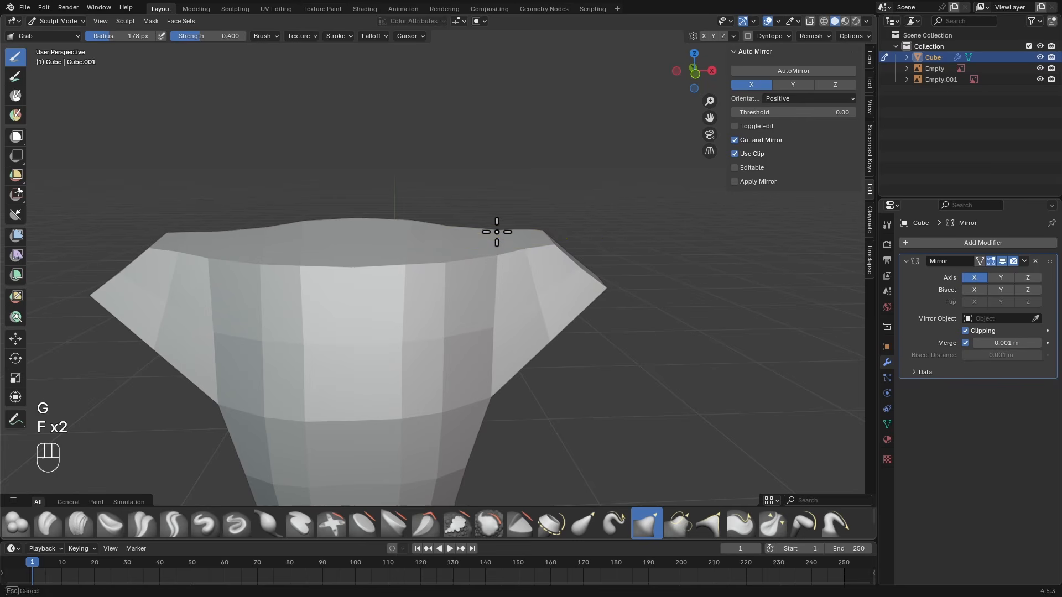
Refine the outer shoulder corner and the torso's upper front edge with Grab strokes of varying brush size
key("f")
key("f")
left_click(512, 235)
key("f")
key("f")
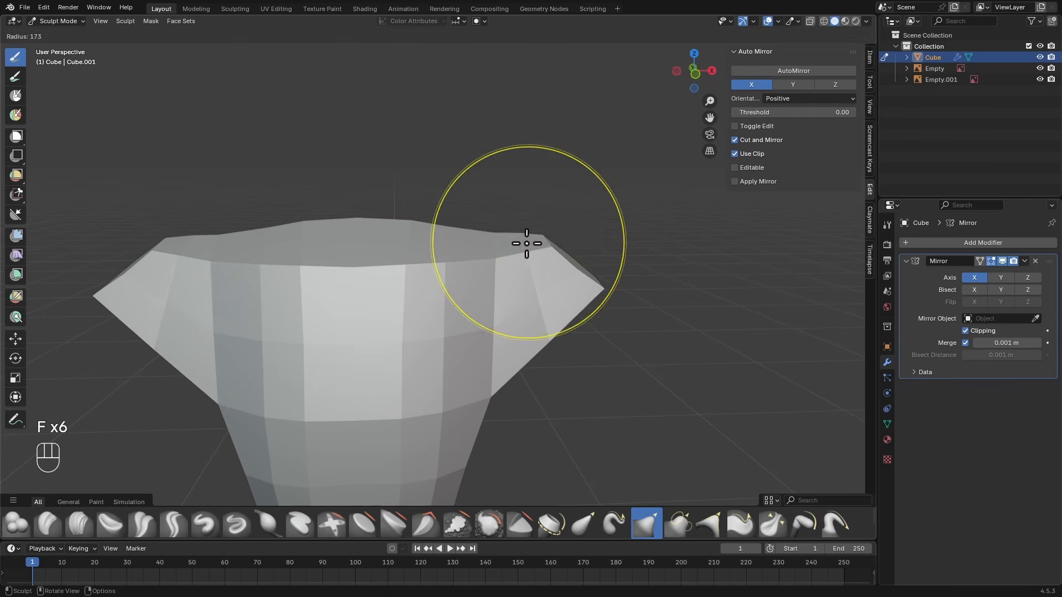
left_click(539, 239)
key("g")
key("f")
key("g")
key("f")
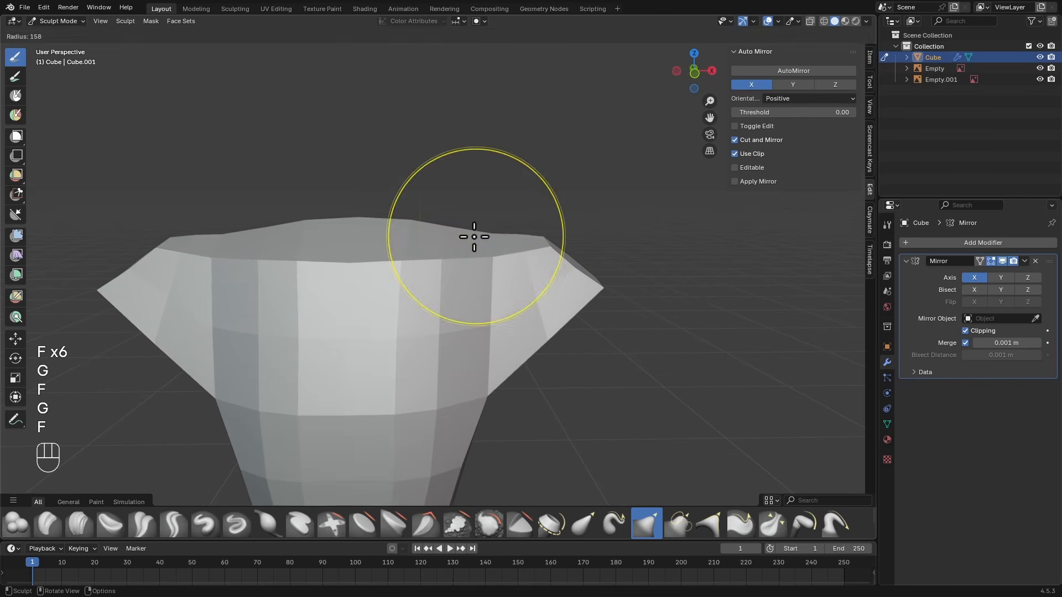
Shape the front contour between chest and shoulder with the Grab brush while viewing the torso from above
mouse_move(499, 192)
left_mouse_down("alt")
mouse_move(469, 272)
mouse_move(493, 230)
mouse_move(389, 320)
left_mouse_up("alt")
mouse_move(389, 320)
middle_mouse_down()
mouse_move(374, 372)
mouse_move(424, 324)
middle_mouse_up()
key("g")
key("f")
key("f")
left_click(406, 302)
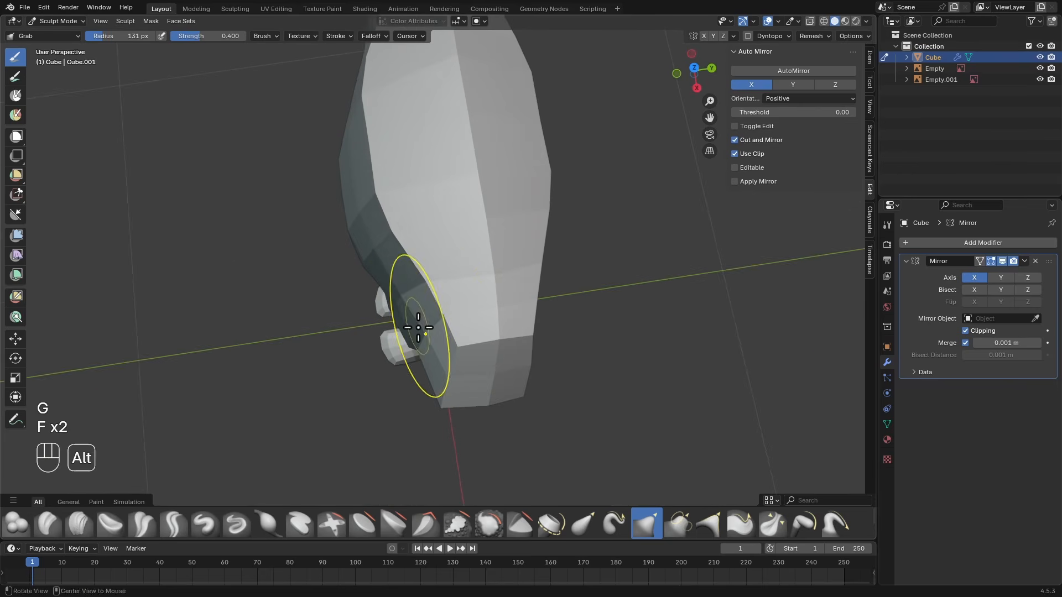
mouse_move(418, 327)
left_mouse_down("alt")
mouse_move(408, 330)
mouse_move(400, 310)
left_mouse_up("alt")
mouse_move(402, 305)
left_mouse_down("alt")
mouse_move(394, 310)
mouse_move(403, 298)
left_mouse_up("alt")
Adjust the front side of the shoulder near its outer end using a resized Grab brush
key("g")
key("f")
key("g")
key("f")
left_click(419, 294)
key("f")
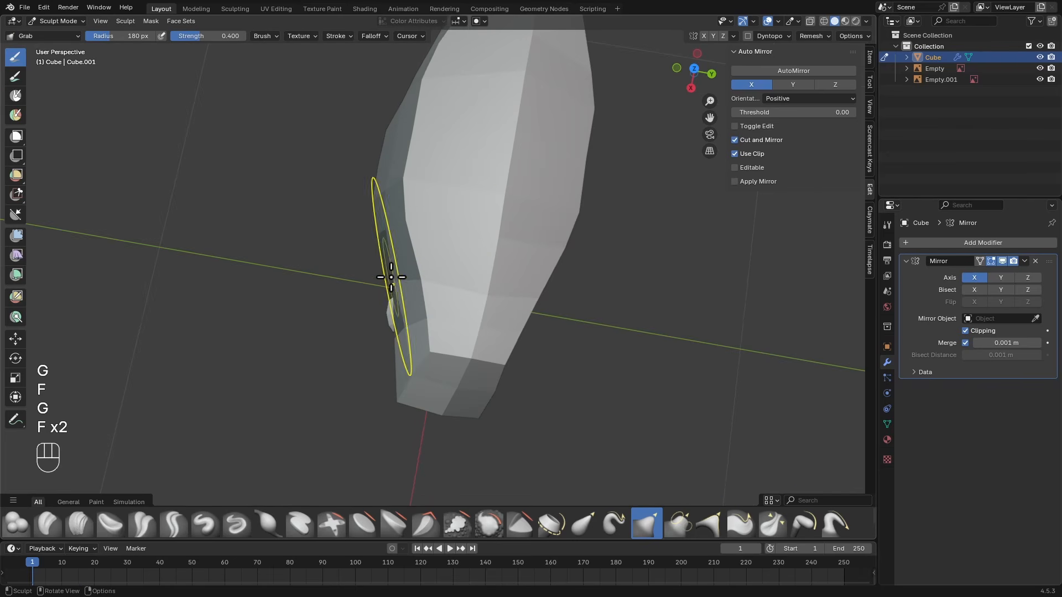
key("f")
left_click(397, 277)
Reshape the back contour of the shoulder from above using a larger Grab brush
key("f")
left_click(506, 320)
left_click_drag(515, 325, 504, 316, "alt")
key("f")
left_click(507, 313)
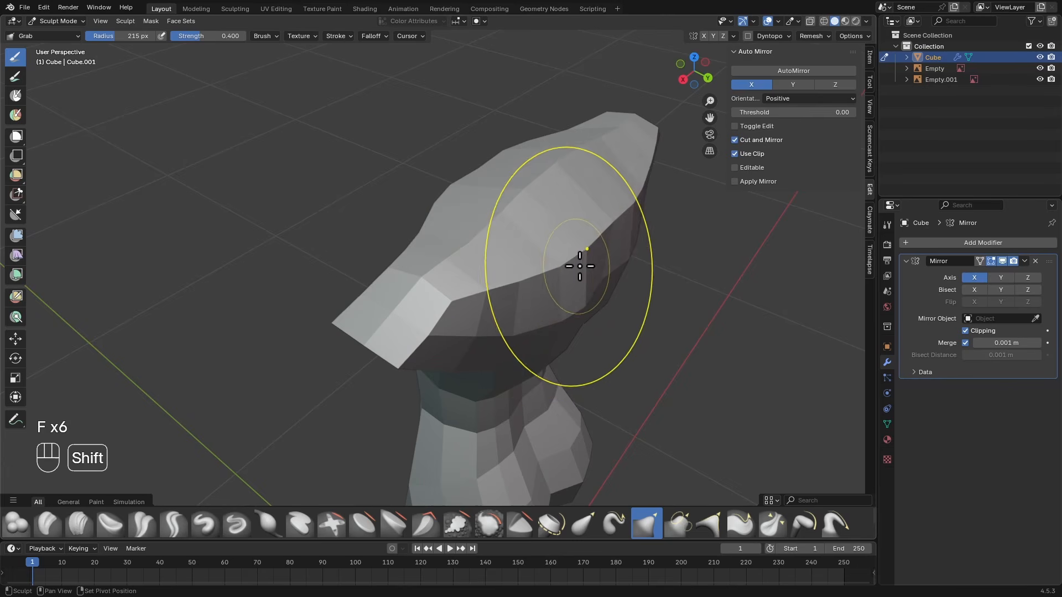
Sculpt the transition from the front of the shoulder into the armpit with the Grab brush
mouse_move(576, 277)
left_mouse_down("alt")
mouse_move(574, 258)
mouse_move(591, 262)
mouse_move(574, 277)
mouse_move(572, 254)
left_mouse_up("alt")
mouse_move(572, 254)
left_mouse_down("alt")
mouse_move(496, 241)
mouse_move(458, 265)
mouse_move(453, 245)
mouse_move(471, 257)
mouse_move(457, 279)
mouse_move(446, 284)
mouse_move(433, 269)
left_mouse_up("alt")
key("g")
key("f")
left_click(436, 275)
key("g")
key("f")
left_click(440, 273)
key("f")
left_click(432, 267)
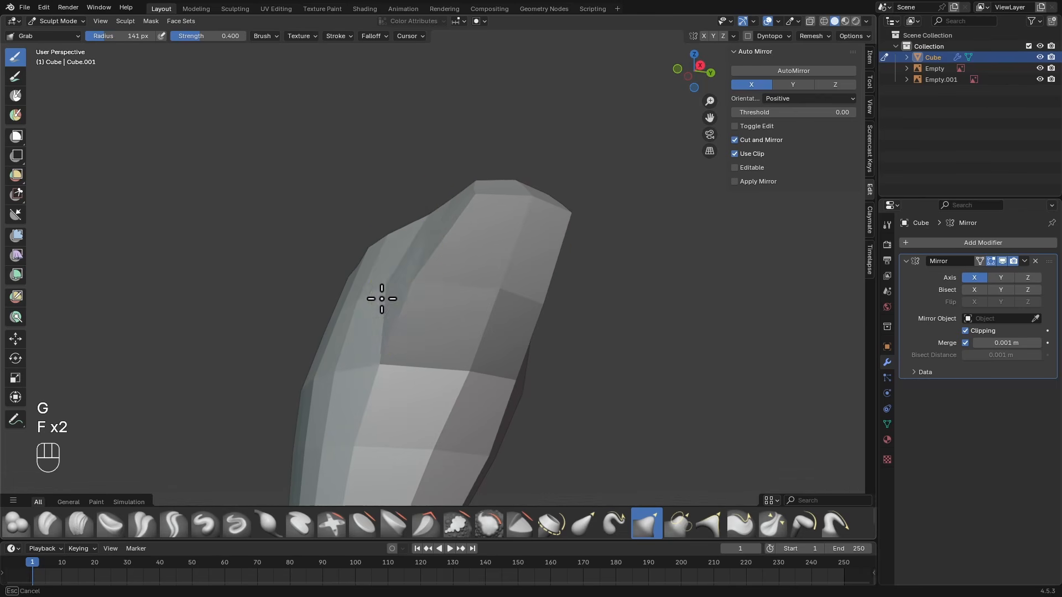
Grab and reshape the rear of the shoulder around the back of the armpit
left_click_drag(382, 298, 493, 302, "alt")
key("f")
left_click(524, 280)
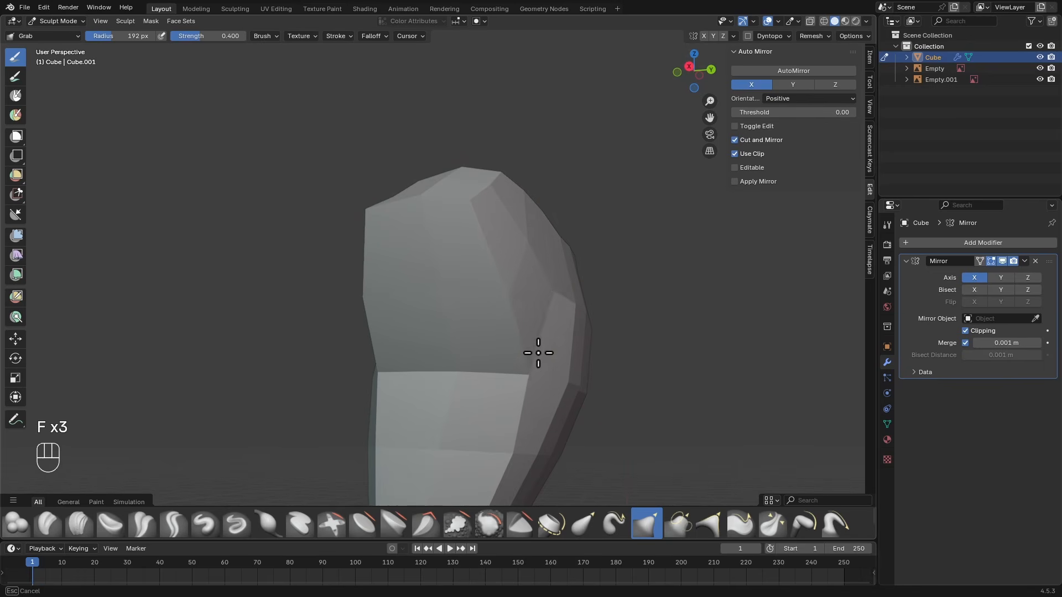
left_click_drag(553, 326, 557, 327)
left_click_drag(578, 338, 570, 359, "shift")
mouse_move(498, 316)
left_mouse_down("alt")
mouse_move(590, 297)
mouse_move(464, 279)
mouse_move(545, 315)
mouse_move(542, 329)
mouse_move(547, 322)
left_mouse_up("alt")
Return to Edit Mode and extrude the arm-opening faces under the shoulder along their normal in front view to start the upper arm
key("Tab")
key("KP_1")
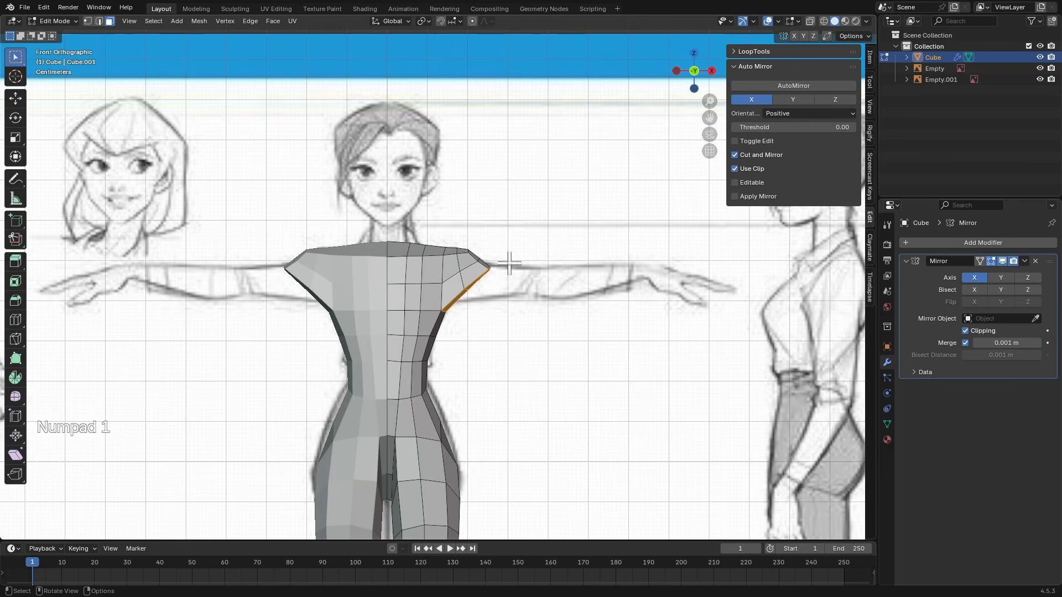
left_click_drag(509, 263, 452, 263, "alt+shift")
left_click_drag(451, 262, 438, 240, "ctrl+alt")
key("e")
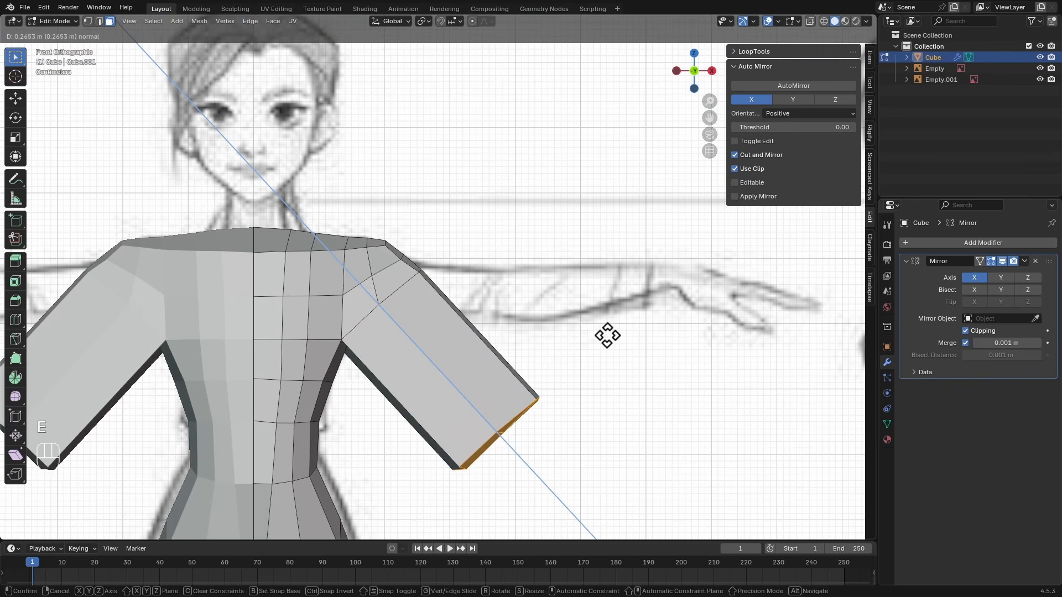
left_click(564, 424)
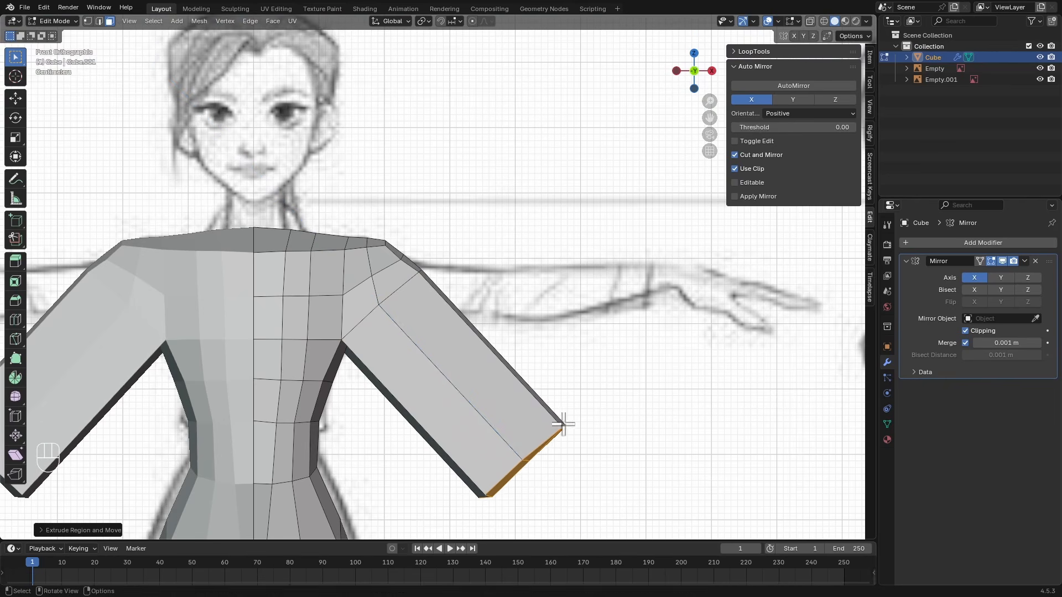
Move the arm's end faces up to the reference arm, then rotate and scale them down to narrow the upper arm
key("g")
left_click(577, 261)
key("r")
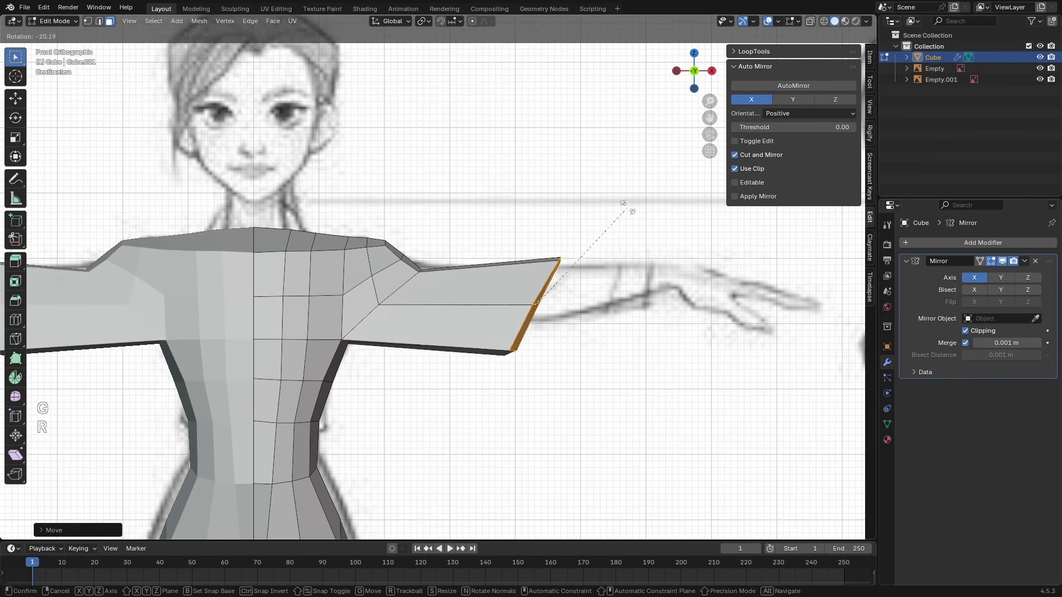
left_click(575, 206)
key("s")
left_click(570, 241)
key("r")
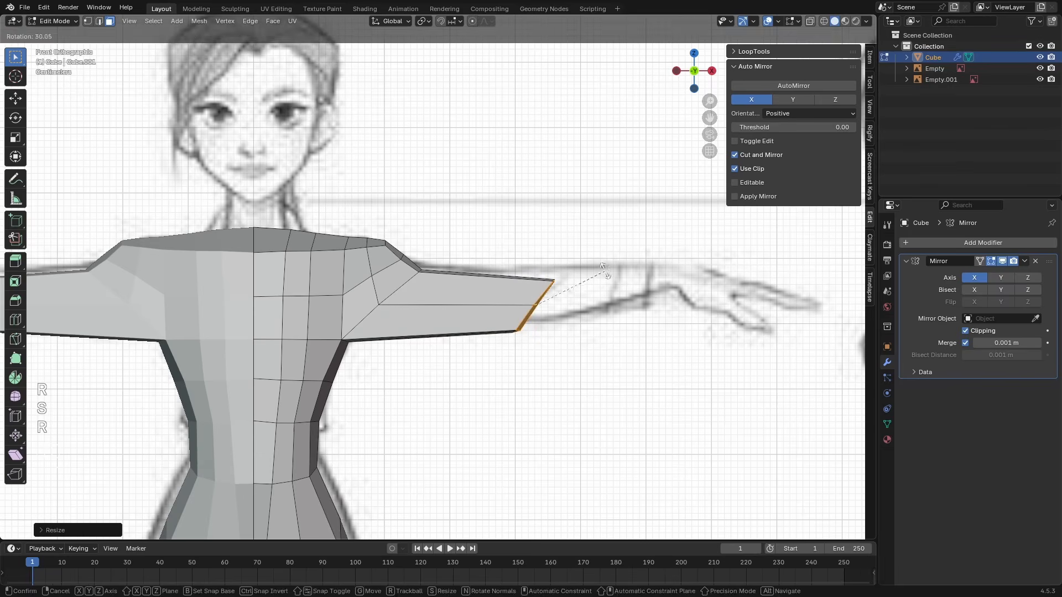
left_click(569, 265)
Move the arm's end faces down and inward so the upper arm slopes below the reference arm in front view
scroll(569, 265, "down", 2)
key("g")
left_click(548, 310)
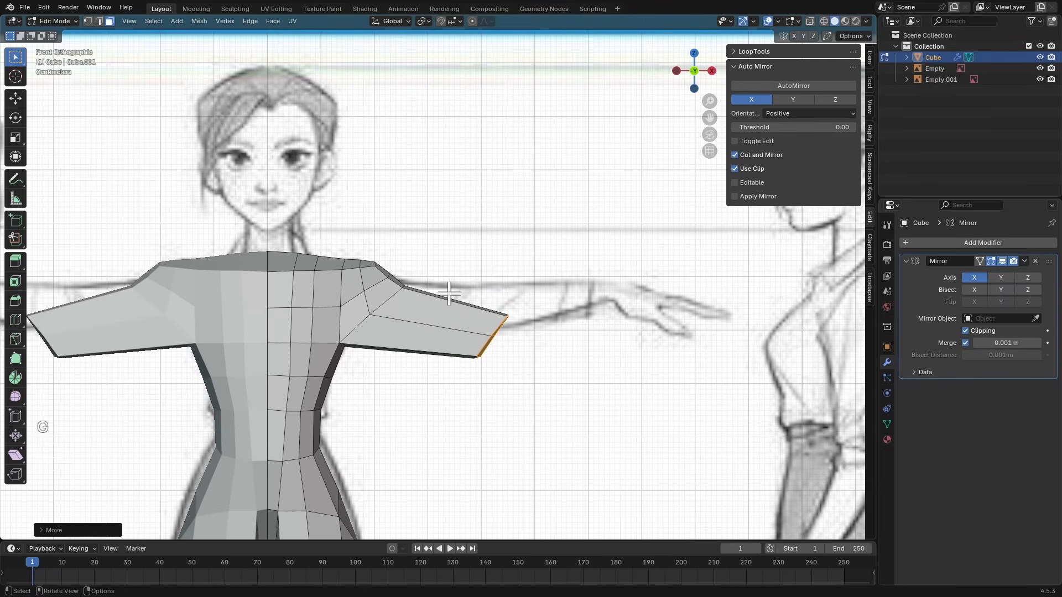
scroll(448, 293, "down", 2)
scroll(450, 343, "down", 1)
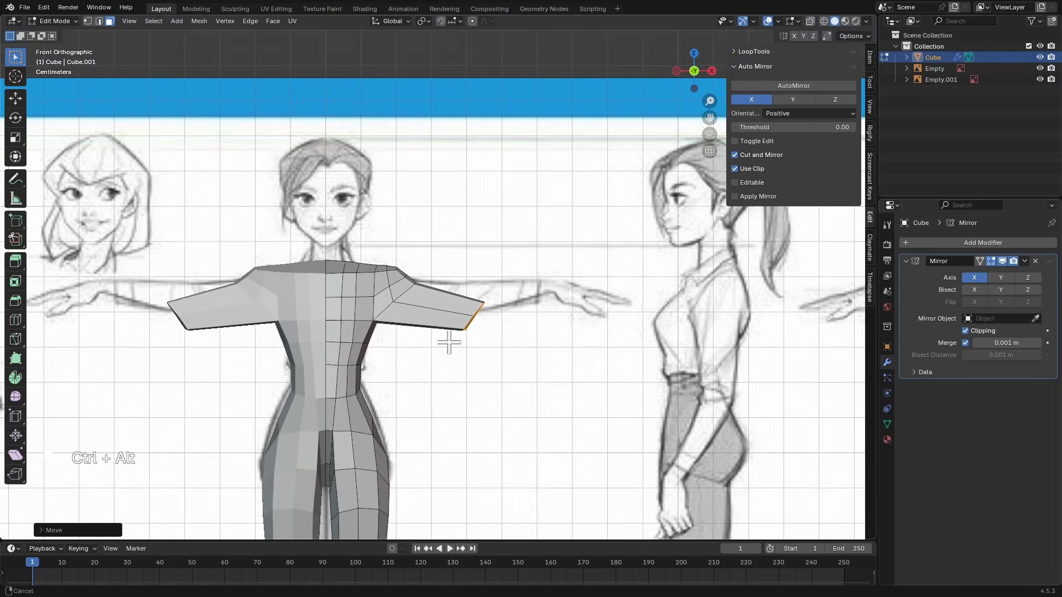
Scale the arm's end faces down and reposition them to taper the sloping upper arm
scroll(488, 270, "up", 1)
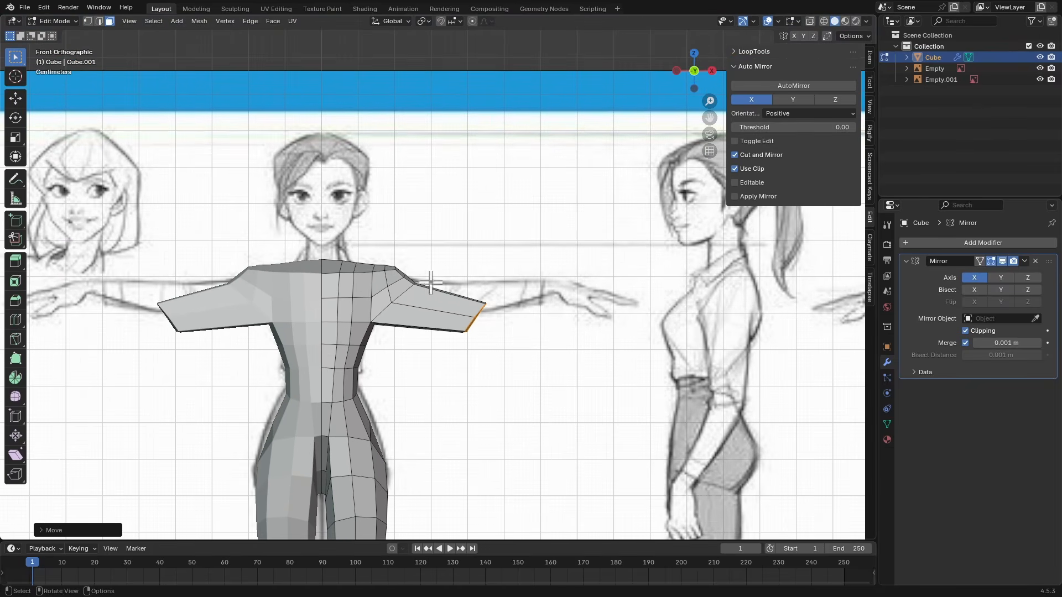
scroll(479, 271, "up", 1)
key("s")
left_click(524, 279)
key("g")
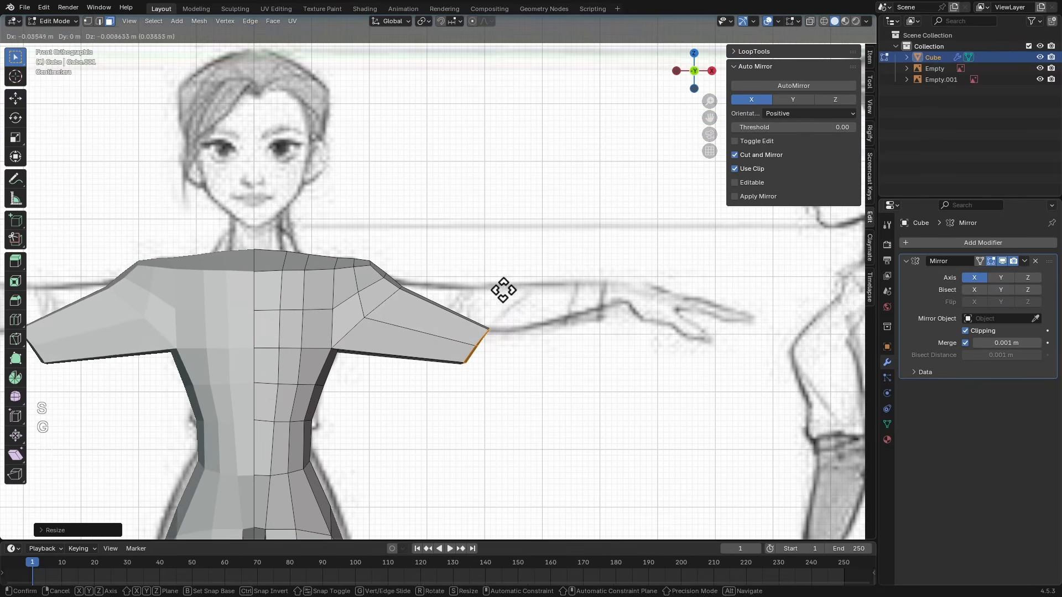
left_click(509, 293)
scroll(523, 352, "down", 1)
scroll(522, 302, "down", 3)
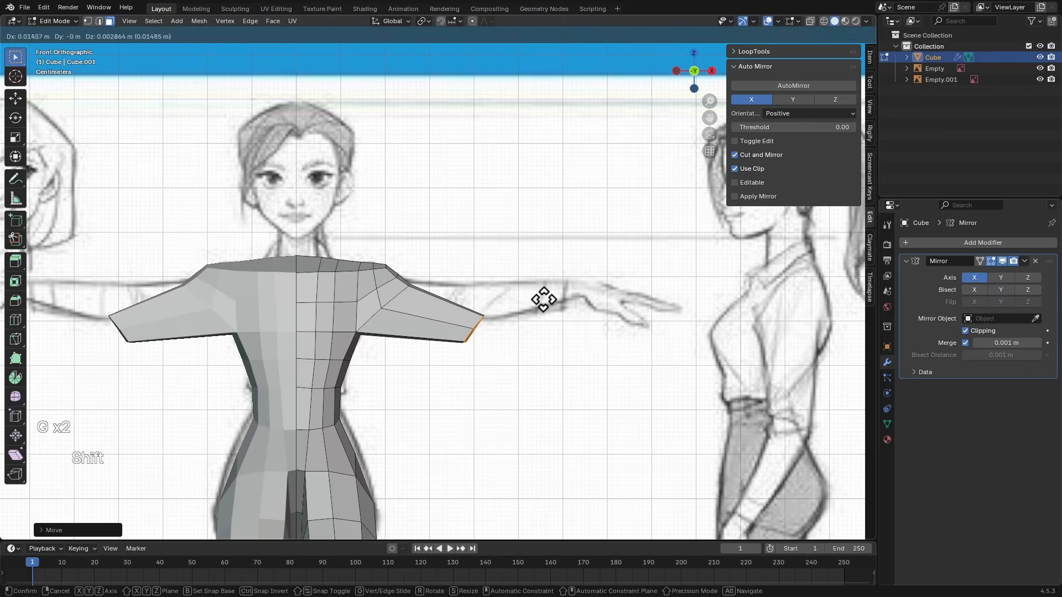
Round the outline of the arm's end faces with LoopTools Circle
middle_click_drag(531, 350, 481, 280)
right_click(478, 277)
mouse_move(474, 276)
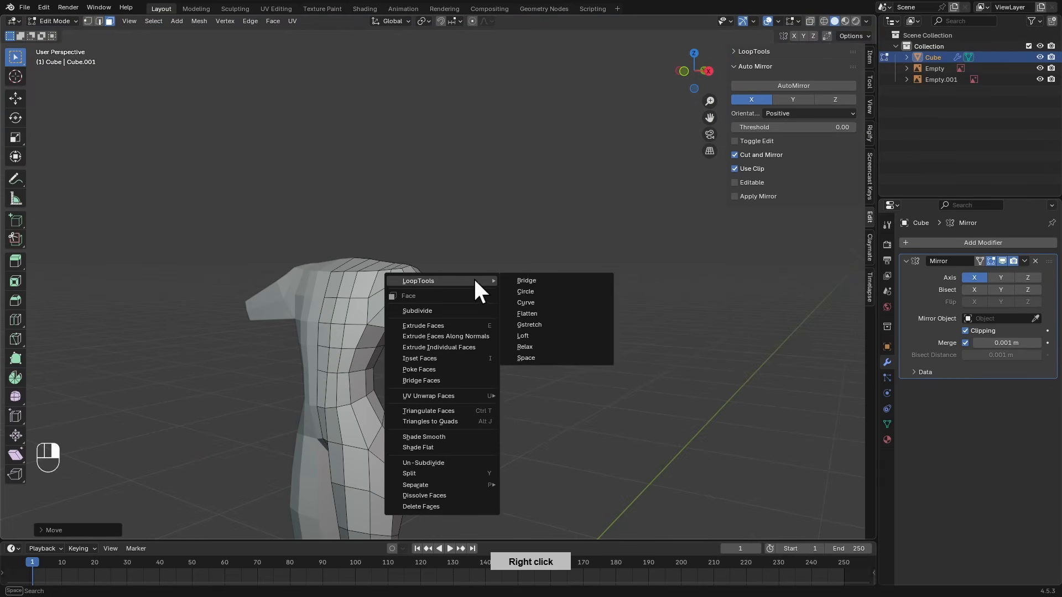
left_click(522, 292)
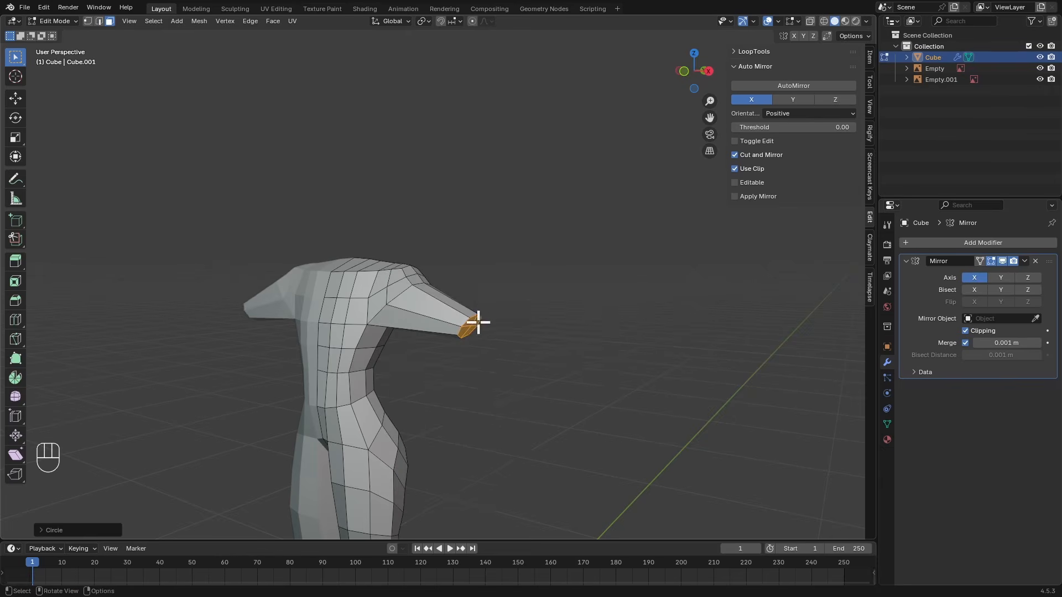
Add a loop cut around the upper arm close to the shoulder and round it with LoopTools Circle
middle_click_drag(473, 320, 483, 237, "alt")
key("ctrl+r")
left_click(491, 288)
left_click(458, 278)
right_click(478, 227)
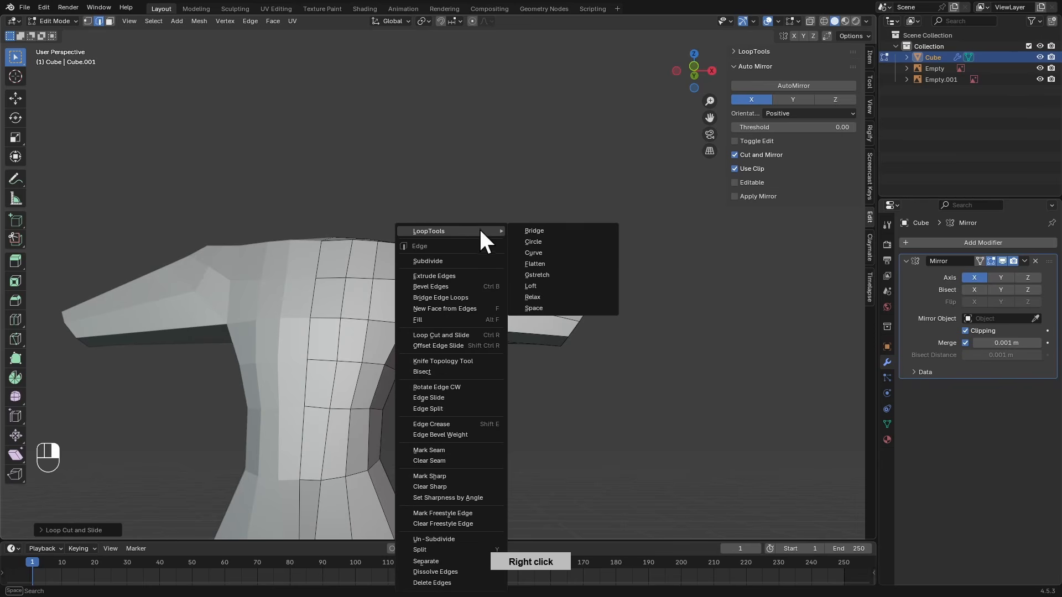
left_click(531, 242)
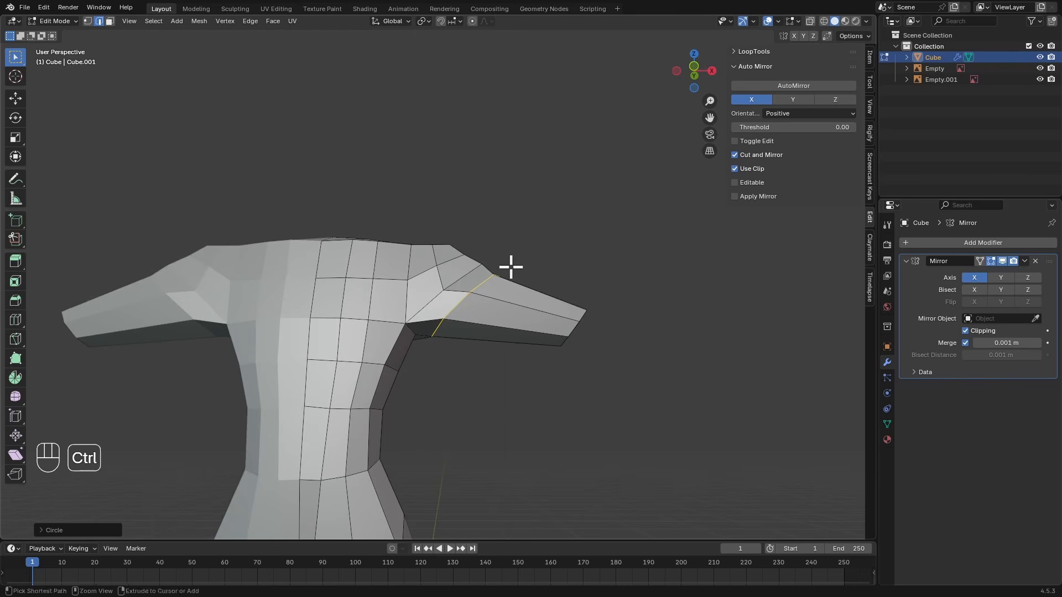
Scale down the new upper-arm loop and move it into place beside the shoulder in front view
middle_click_drag(511, 267, 516, 267, "ctrl")
key("s")
left_click(517, 256)
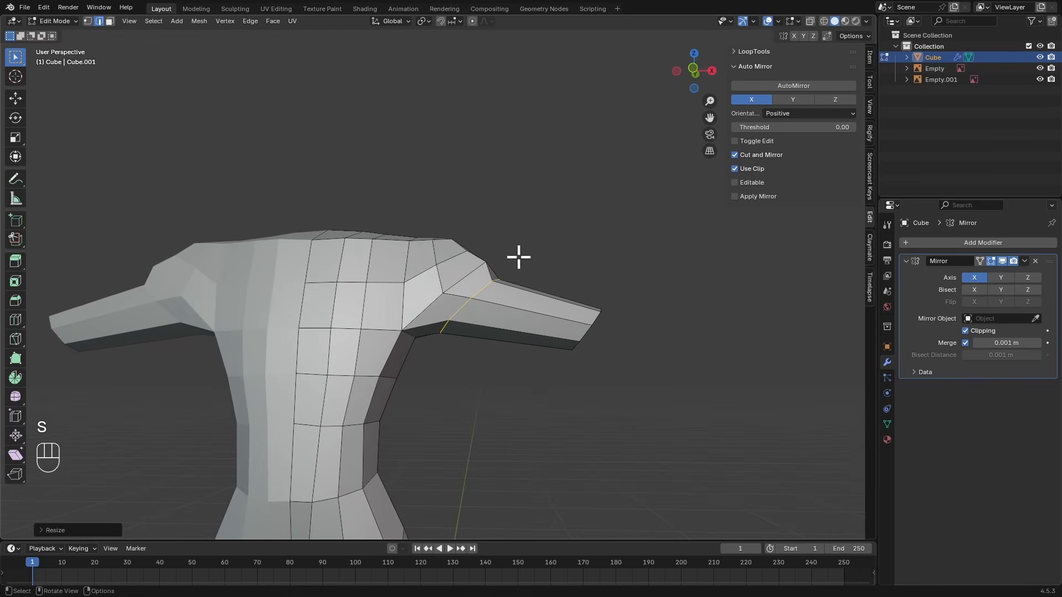
key("KP_1")
key("g")
left_click(521, 246)
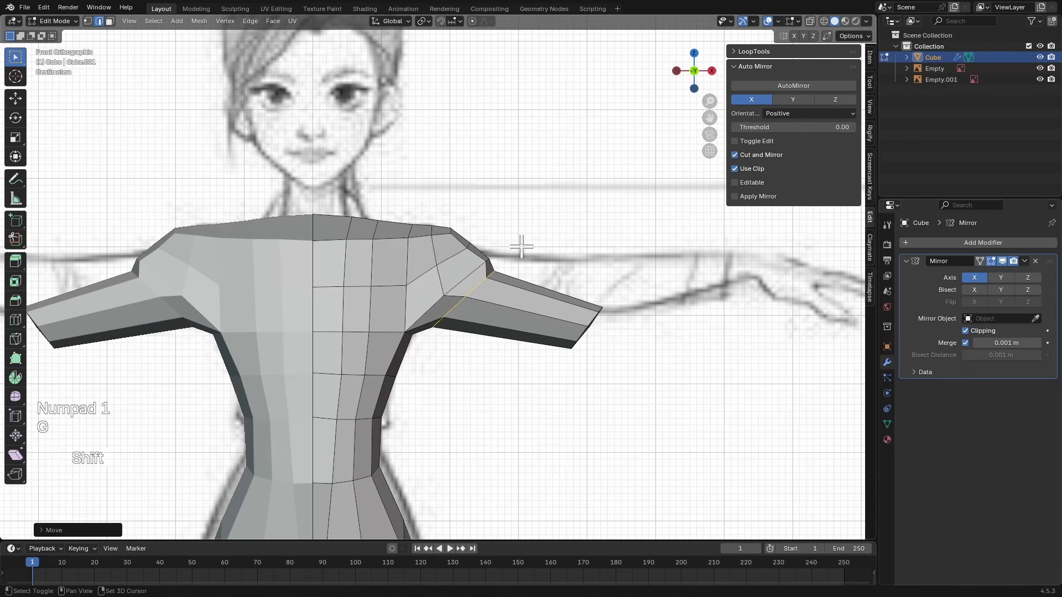
Select the whole end of the arm through X-ray and move it up and outward in front view
left_click_drag(580, 316, 612, 327)
scroll(597, 324, "down", 1)
key("alt+z")
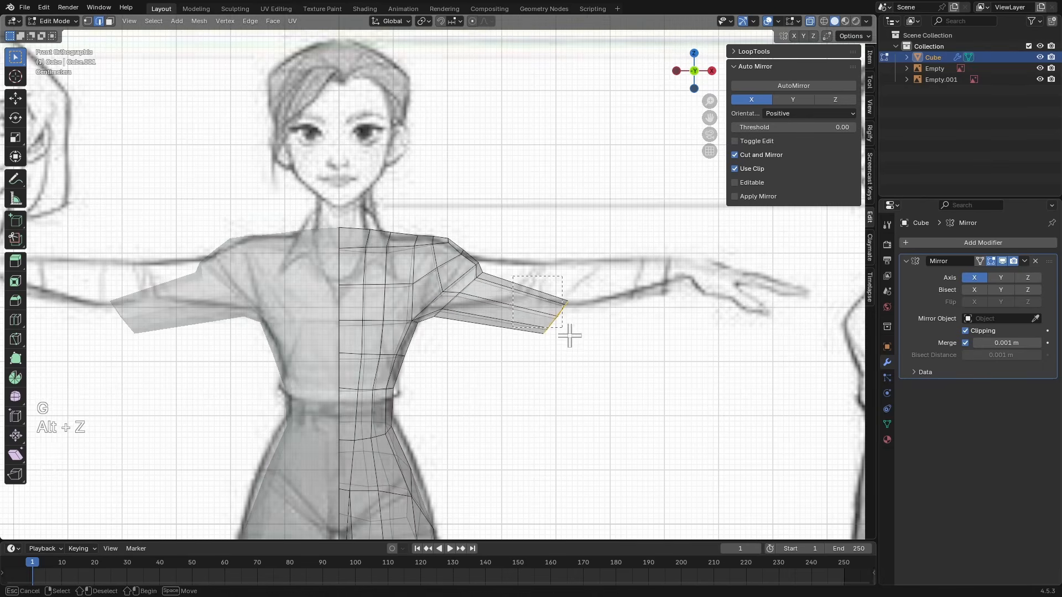
key("alt+z")
key("g")
left_click(619, 285)
Rotate the arm's end and move it outward and down to set the sloping arm's direction
key("r")
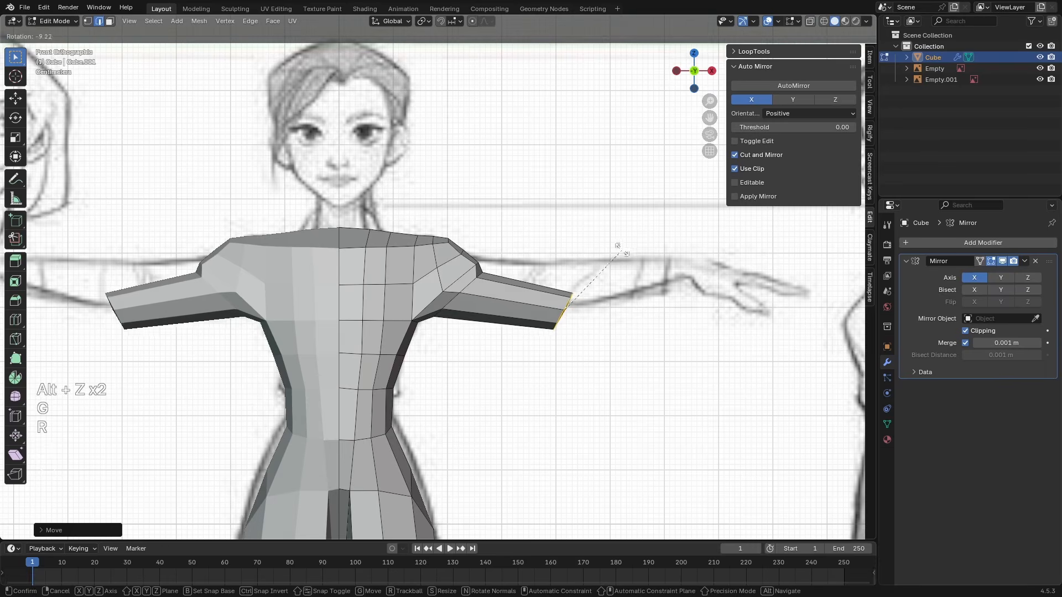
left_click(614, 246)
key("g")
left_click(621, 255)
left_click(635, 264)
key("g")
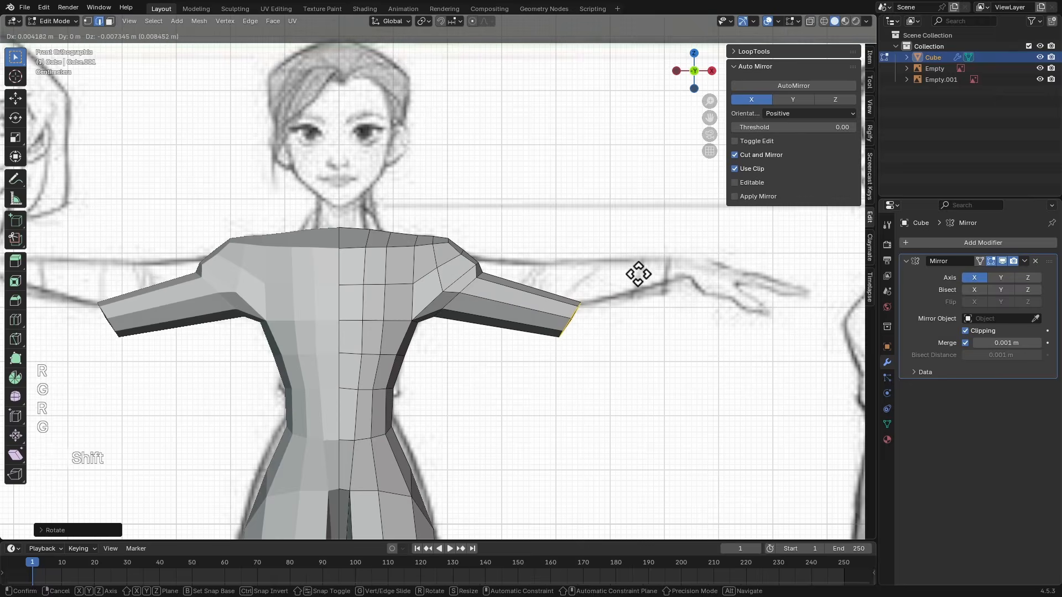
left_click(636, 273)
Switch to Sculpt Mode and reshape the outer top of the shoulder using the Grab brush at varying radii
left_click_drag(628, 261, 583, 355, "ctrl+alt")
left_click_drag(583, 288, 549, 297, "alt")
left_click_drag(469, 282, 447, 229, "ctrl+alt")
left_click_drag(448, 230, 513, 266, "alt+shift")
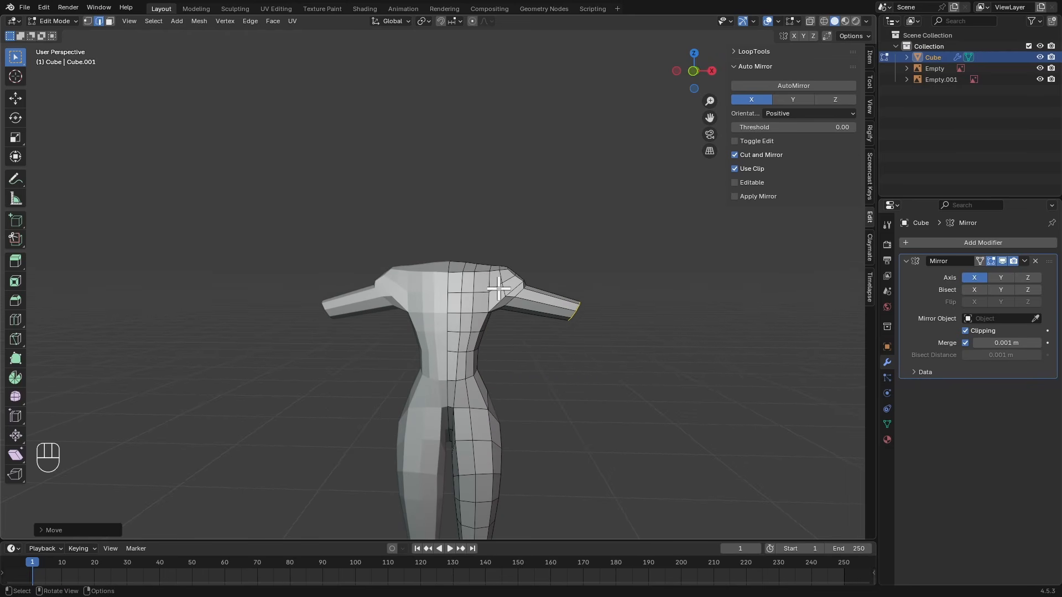
key("ctrl+Tab")
left_click(509, 266)
mouse_move(512, 332)
left_mouse_down("ctrl+alt")
mouse_move(517, 289)
mouse_move(540, 252)
left_mouse_up("ctrl+alt")
key("g")
key("f")
left_click(532, 260)
key("g")
key("f")
key("f")
left_click(554, 261)
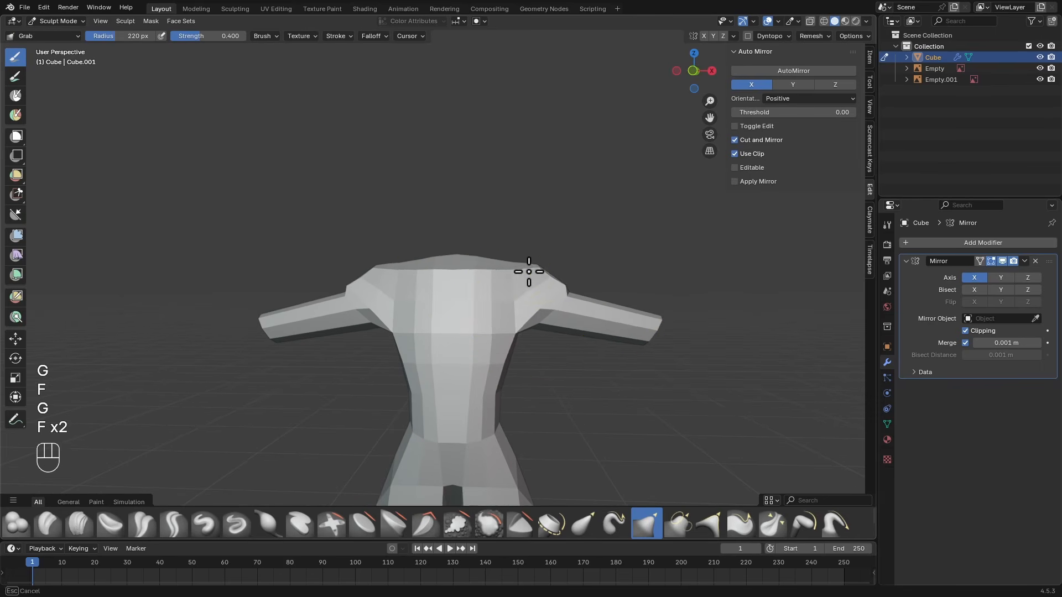
left_click_drag(529, 269, 526, 269)
key("f")
left_click(543, 281)
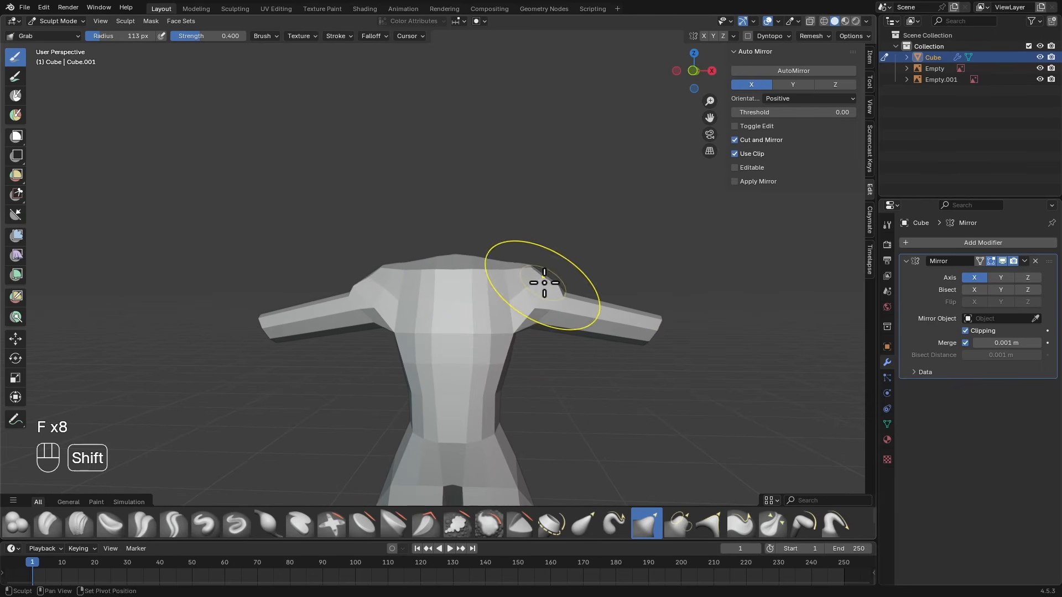
Resize the Grab brush and blend the outer shoulder into the upper arm
left_click_drag(572, 224, 572, 209, "ctrl+alt")
key("f")
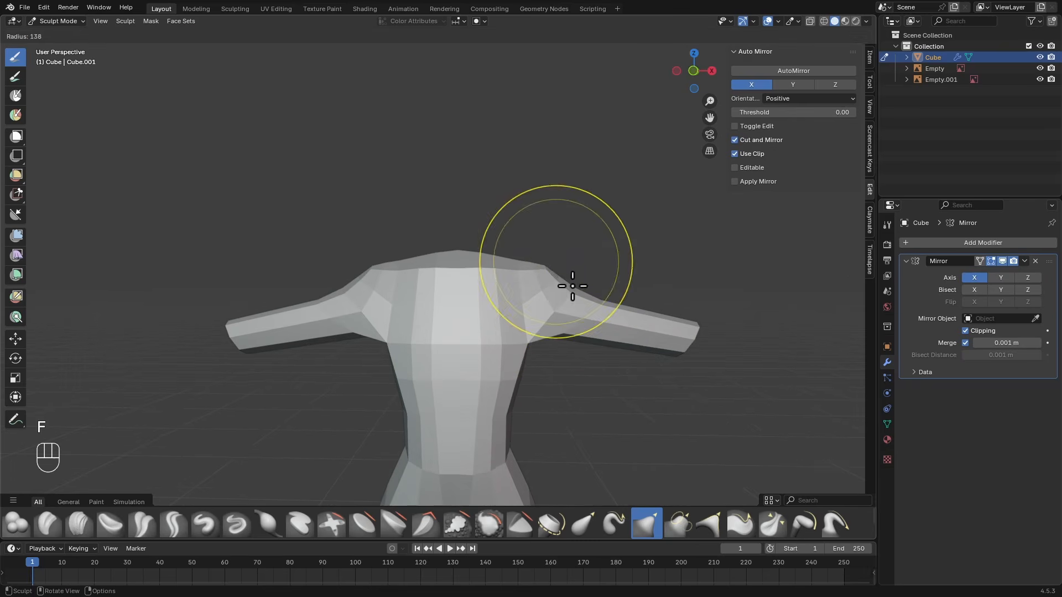
left_click(573, 293)
key("g")
key("f")
left_click(550, 311)
Adjust the shoulder and upper-arm outline with the Grab brush in front view against the reference
key("KP_1")
key("f")
mouse_move(566, 261)
left_mouse_down("ctrl+alt")
mouse_move(535, 263)
mouse_move(554, 287)
mouse_move(574, 239)
mouse_move(543, 325)
mouse_move(548, 254)
mouse_move(582, 313)
mouse_move(616, 296)
mouse_move(658, 324)
mouse_move(625, 320)
mouse_move(586, 274)
mouse_move(538, 277)
mouse_move(517, 315)
mouse_move(535, 230)
left_mouse_up("ctrl+alt")
key("f")
left_click(539, 271)
key("f")
left_click(549, 269)
key("f")
key("f")
left_click(581, 298)
Return to Edit Mode and inset the faces on top of the torso to form the neck base
key("Tab")
key("z")
left_click(533, 170)
left_click_drag(531, 166, 646, 286, "alt")
left_click_drag(565, 296, 462, 357, "alt")
left_click_drag(462, 357, 548, 300, "alt")
key("i")
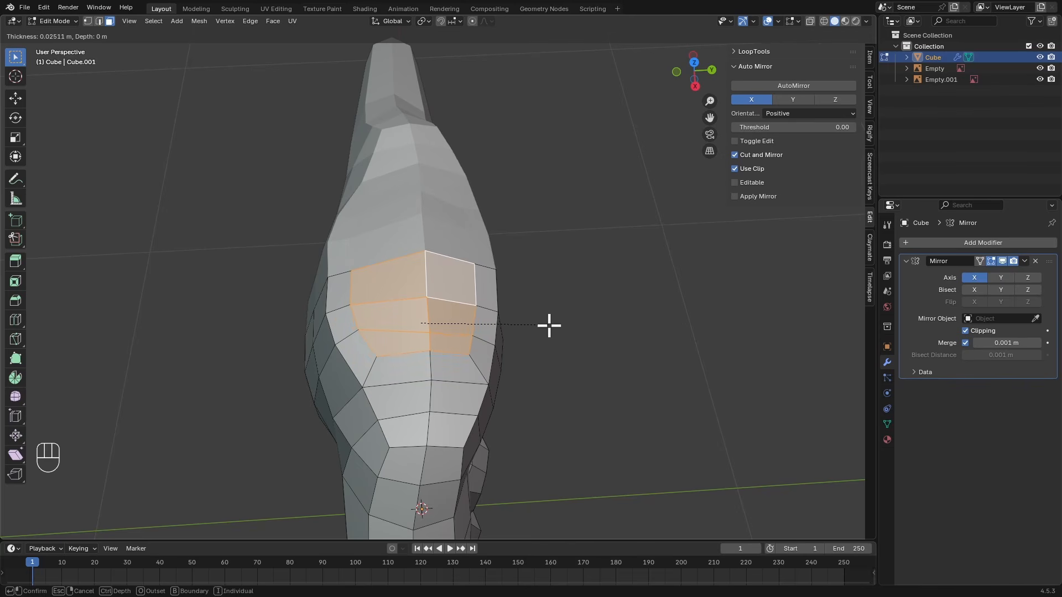
left_click(548, 326)
Extrude the inset neck-base faces upward in front view and scale them down
middle_click_drag(547, 326, 562, 297)
key("KP_1")
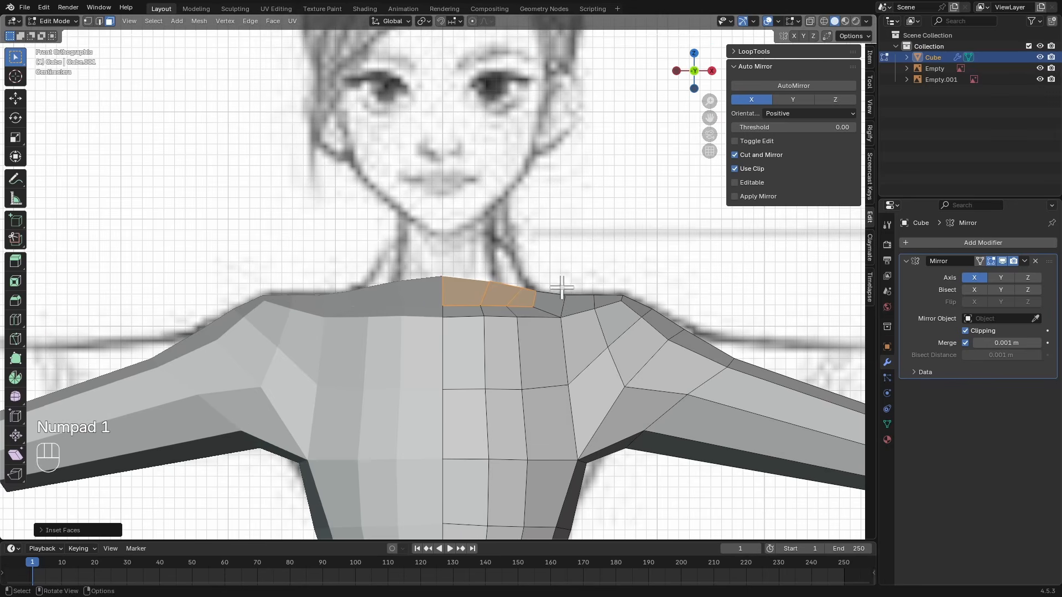
key("e")
left_click(543, 249)
key("s")
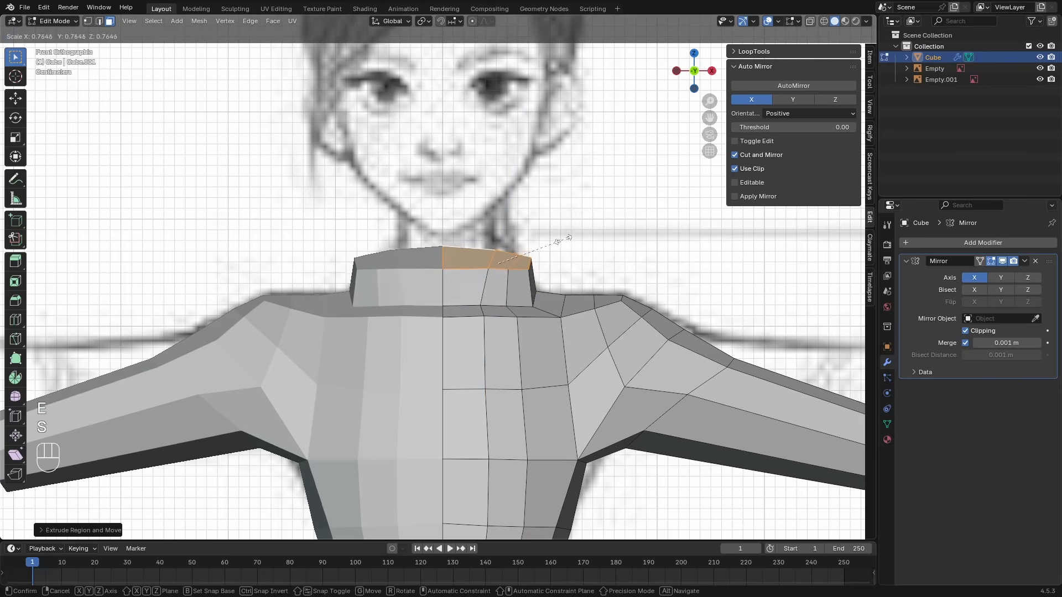
left_click(559, 240)
Flatten the neck's top faces with a Z scale of 0, then narrow them and move them onto the reference neck
key("s")
key("z")
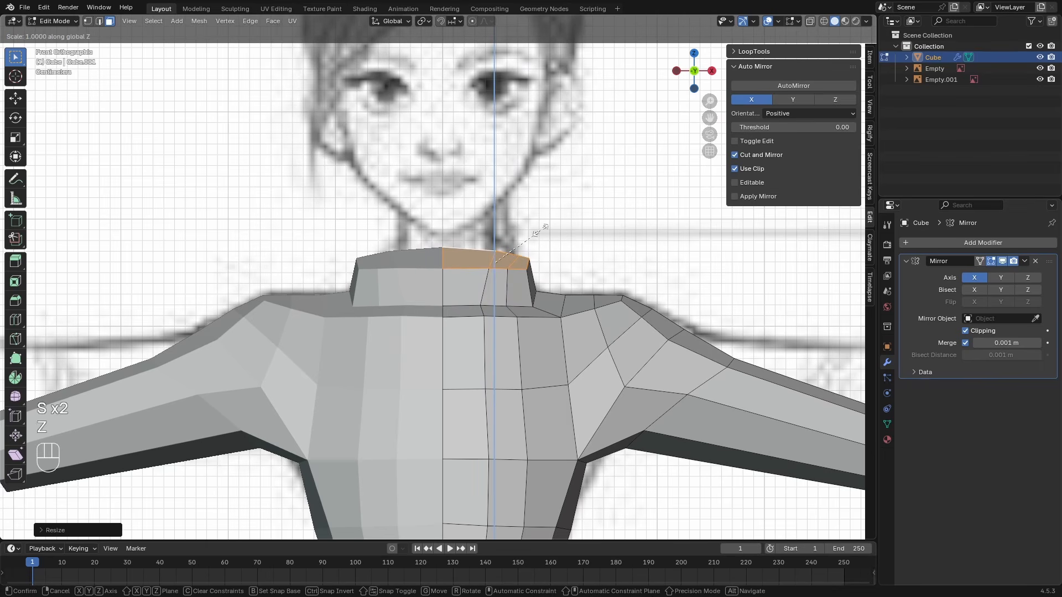
key("KP_0")
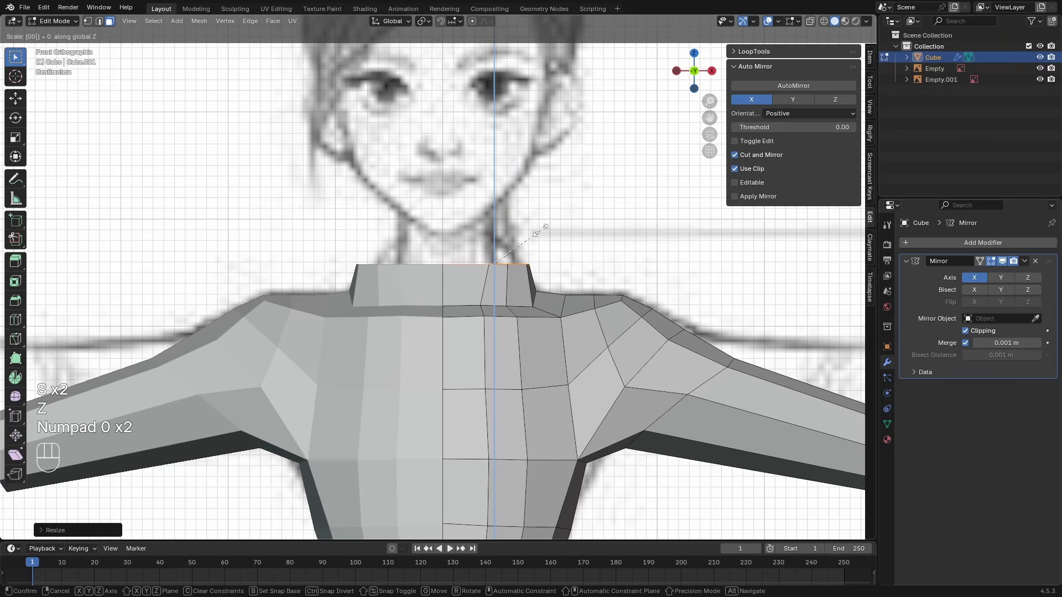
key("KP_Enter")
key("s")
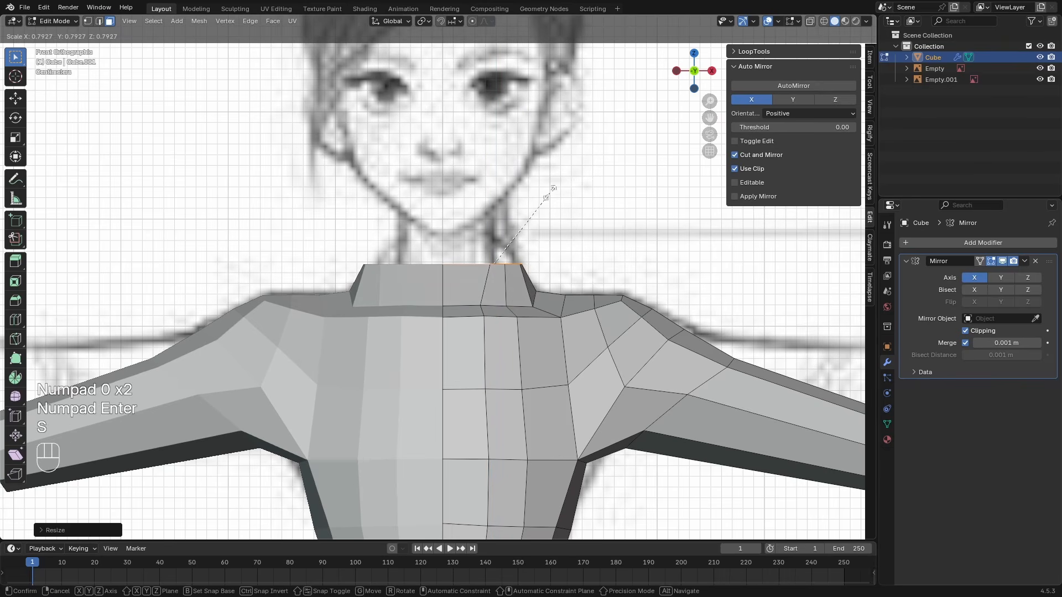
key("g")
key("shift")
left_click(442, 177)
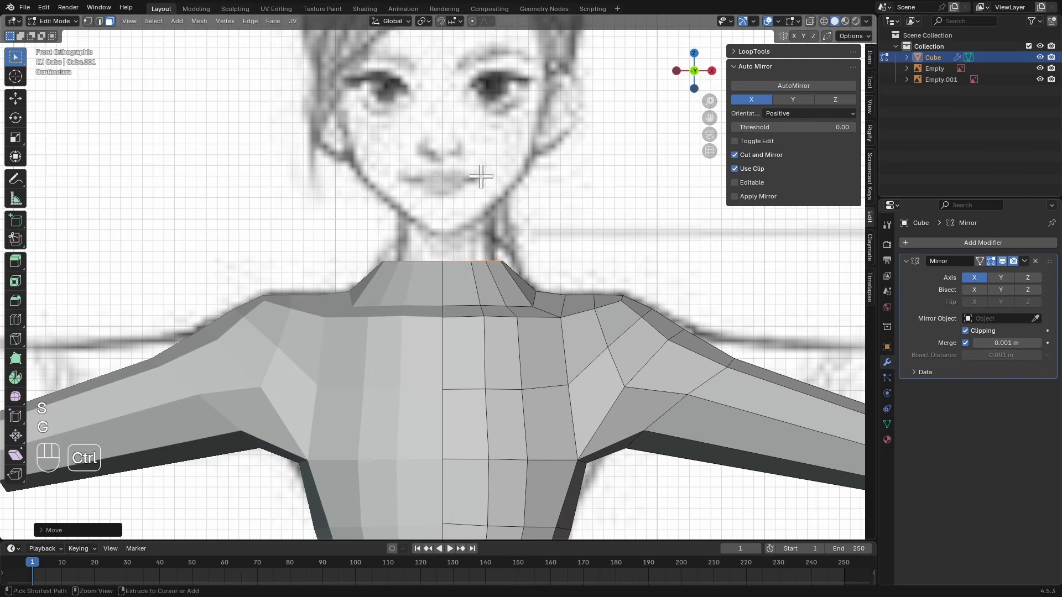
Tilt the neck's top faces in side view so they slope down toward the front
scroll(474, 177, "down", 3)
key("KP_3")
scroll(501, 208, "up", 3)
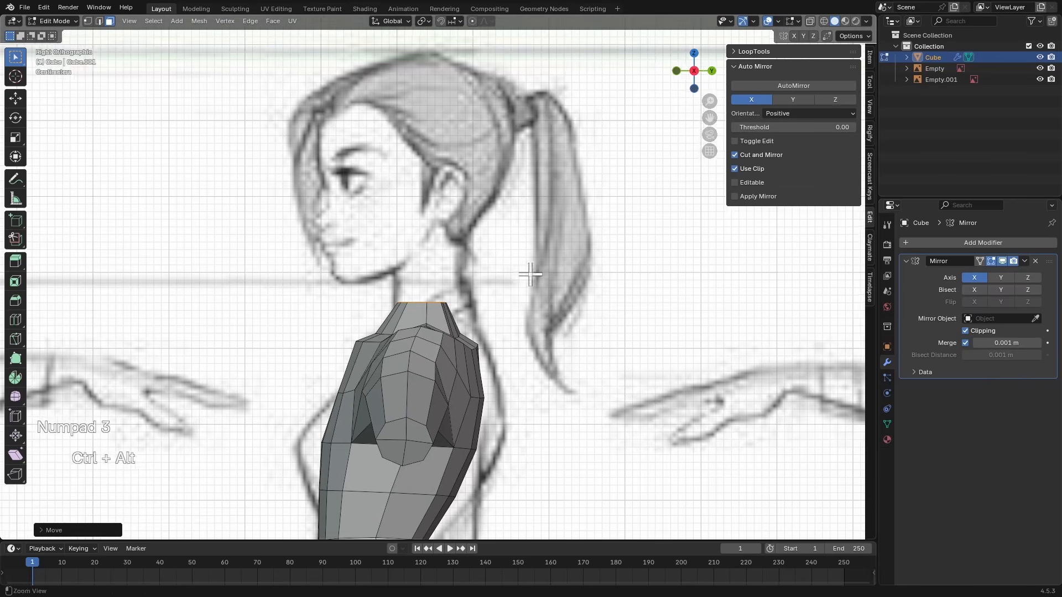
key("r")
left_click(531, 202)
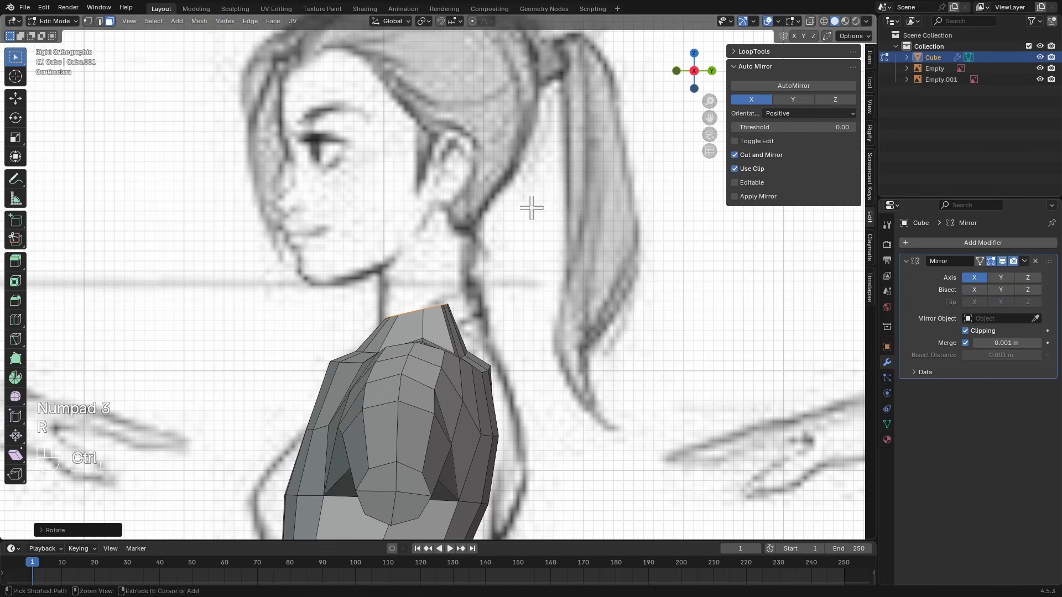
scroll(531, 208, "down", 3)
scroll(470, 264, "up", 2)
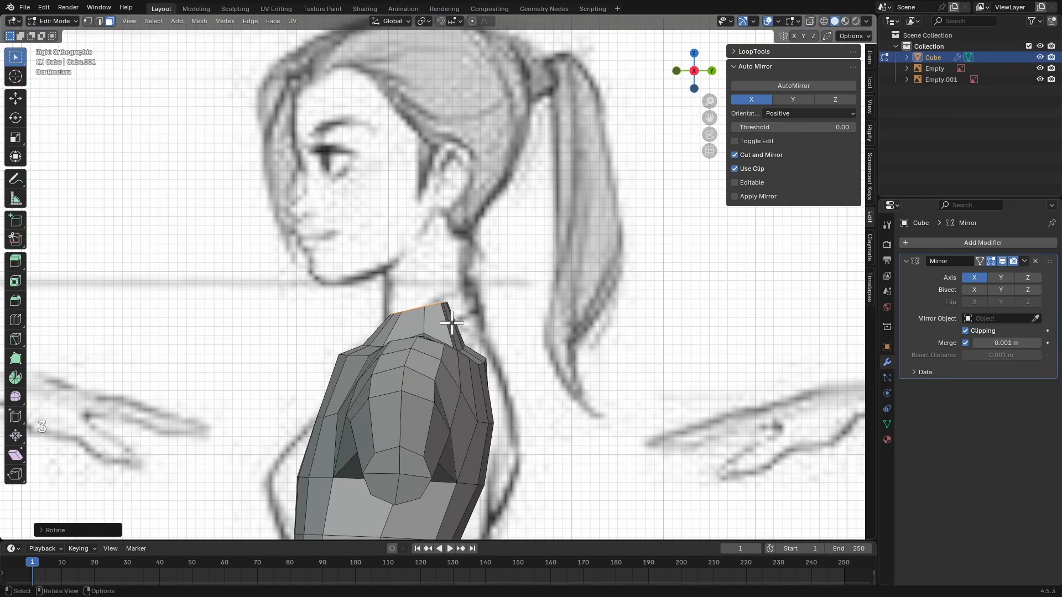
Move the ring of neck faces up and back onto the reference neck in side view
scroll(462, 312, "up", 1)
key("g")
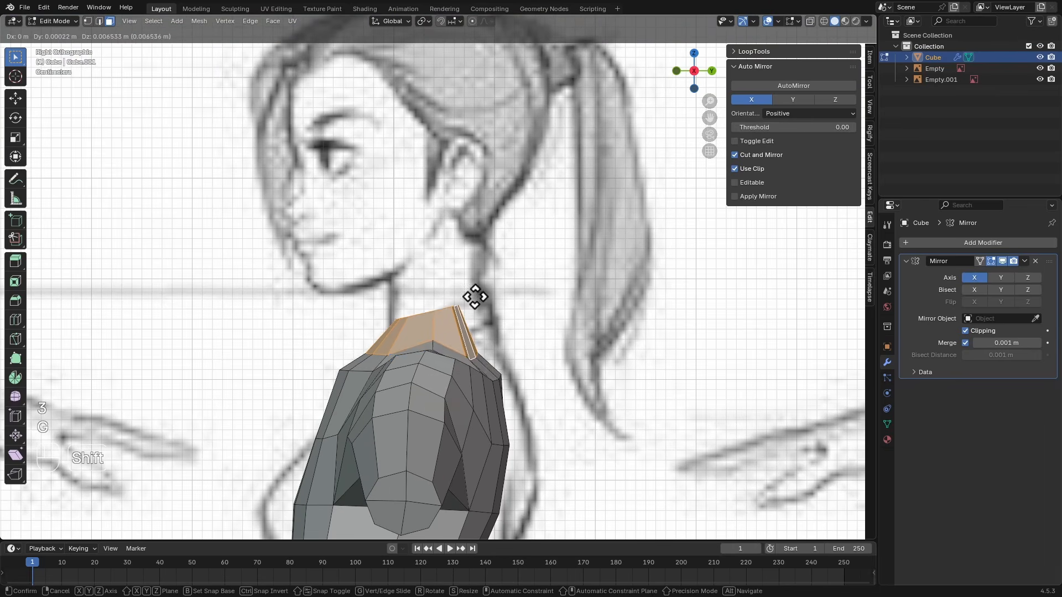
left_click(481, 282)
key("g")
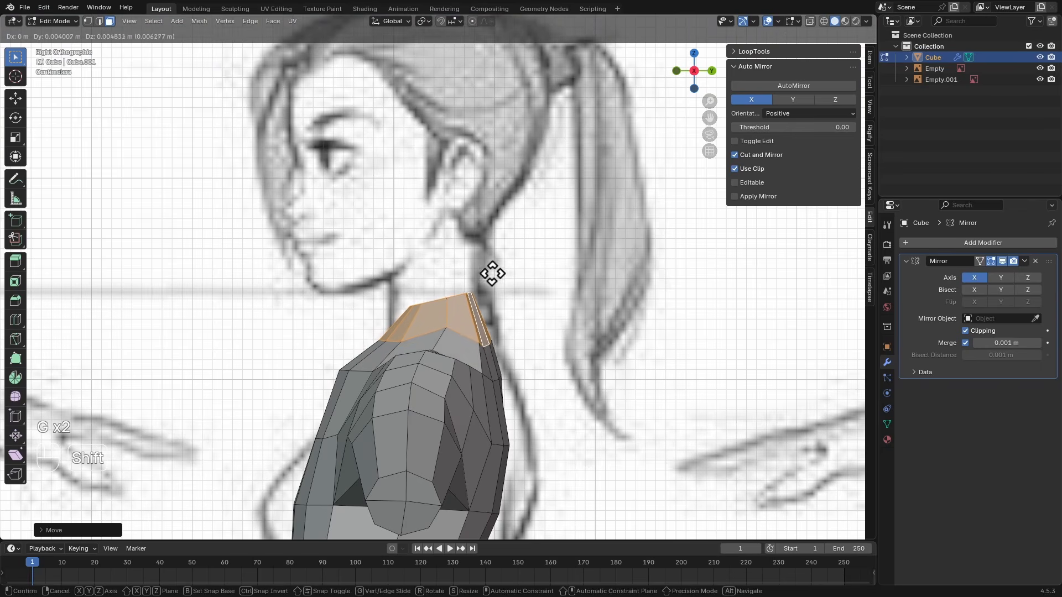
left_click(483, 272)
middle_click_drag(486, 308, 489, 213, "shift")
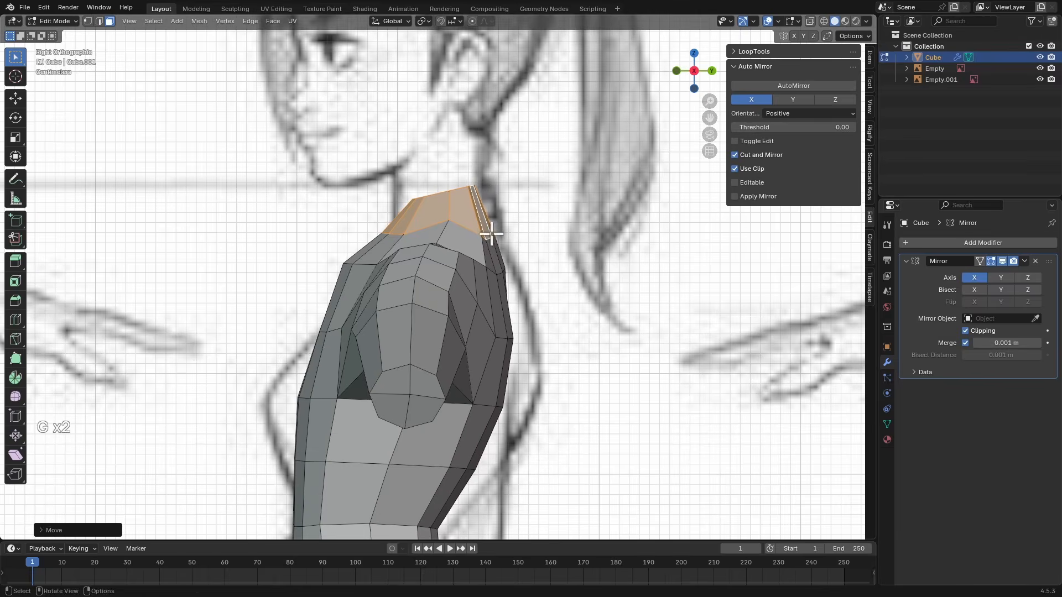
Switch to Sculpt Mode and reshape the upper back behind the shoulder with a large Grab brush
key("ctrl+Tab")
mouse_move(506, 305)
middle_mouse_down("alt")
mouse_move(486, 351)
mouse_move(535, 334)
middle_mouse_up("alt")
key("g")
key("f")
key("f")
key("g")
key("f")
left_click(548, 329)
key("g")
key("f")
key("f")
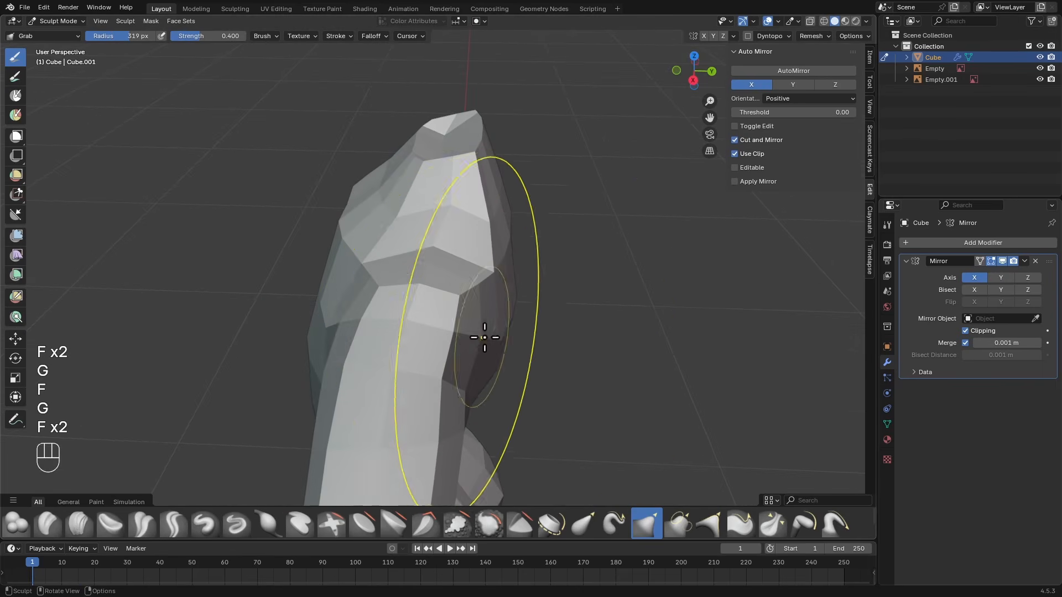
left_click_drag(483, 336, 492, 349)
key("f")
left_click(441, 339)
Reshape the front of the chest beside the shoulder with the Grab brush, adjusting its radius
middle_click_drag(374, 302, 413, 309, "alt")
key("g")
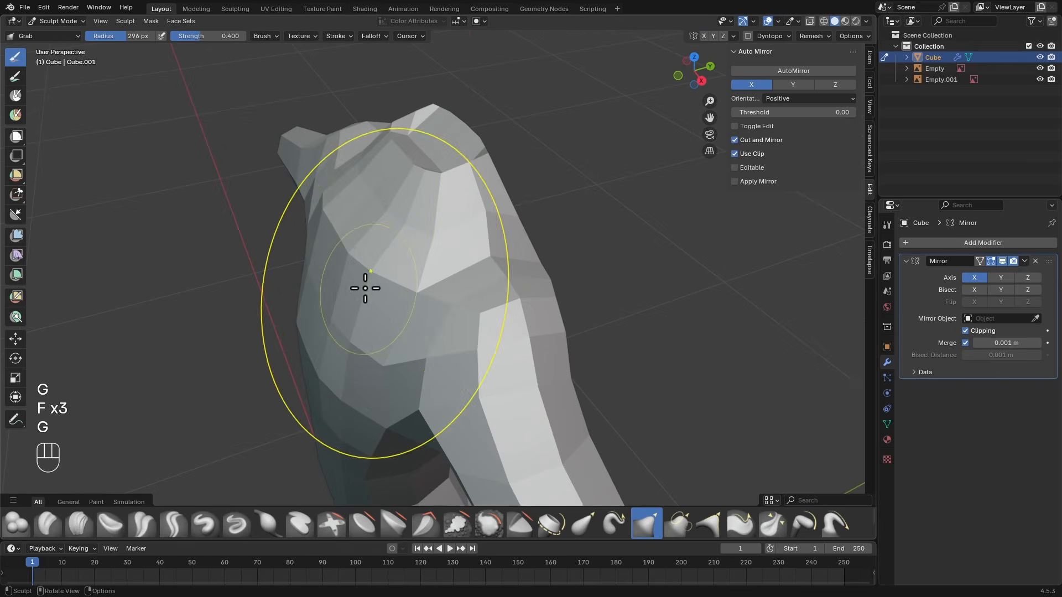
key("f")
left_click(323, 285)
key("f")
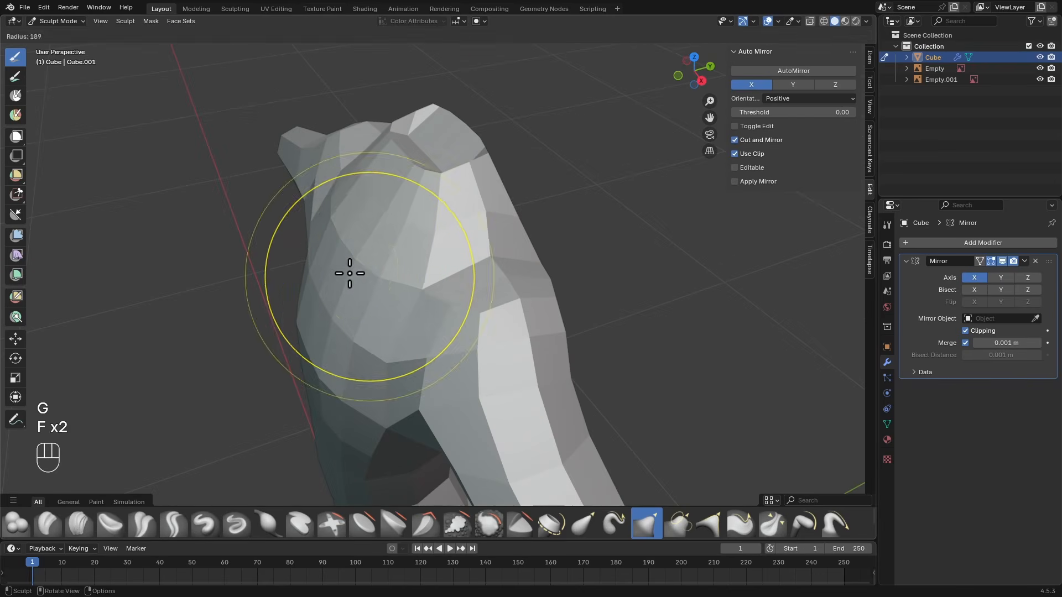
left_click(350, 273)
key("f")
scroll(449, 274, "down", 2)
Return to Edit Mode and delete the faces capping the top of the neck
key("Tab")
mouse_move(449, 274)
middle_mouse_down("alt")
mouse_move(490, 247)
mouse_move(491, 310)
mouse_move(479, 272)
mouse_move(482, 329)
mouse_move(474, 291)
mouse_move(536, 221)
middle_mouse_up("alt")
key("3")
left_click(474, 291)
left_click(475, 334, "shift")
left_click(508, 315, "shift")
key("x")
left_click(476, 288)
Extrude the open edge ring at the top of the neck upward along Z to past the reference's chin
key("e")
key("z")
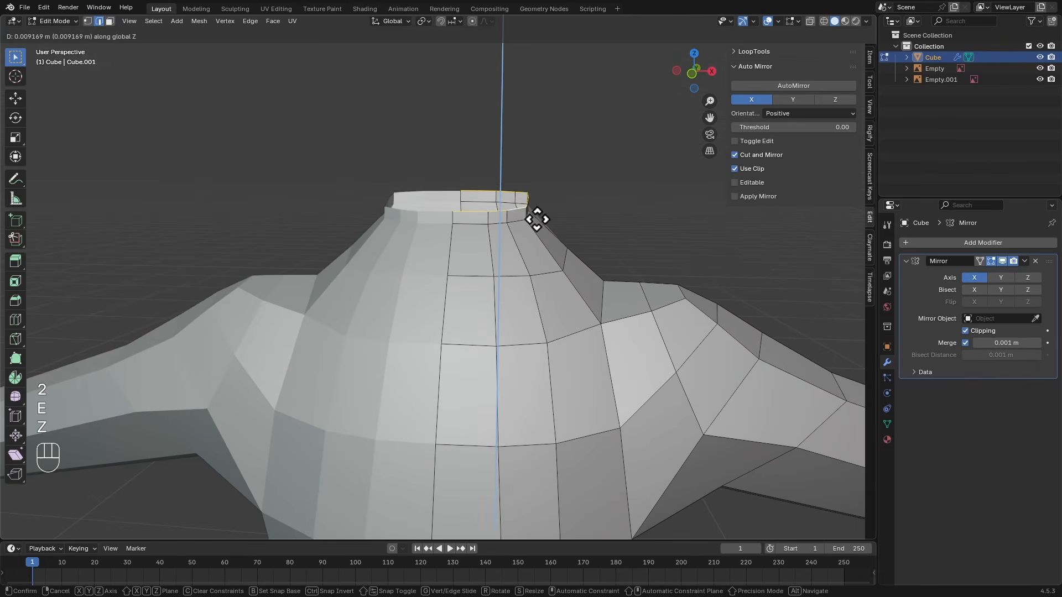
left_click(547, 151)
Scale down the neck's top edge ring in front view and shift it along X to taper the neck
key("KP_1")
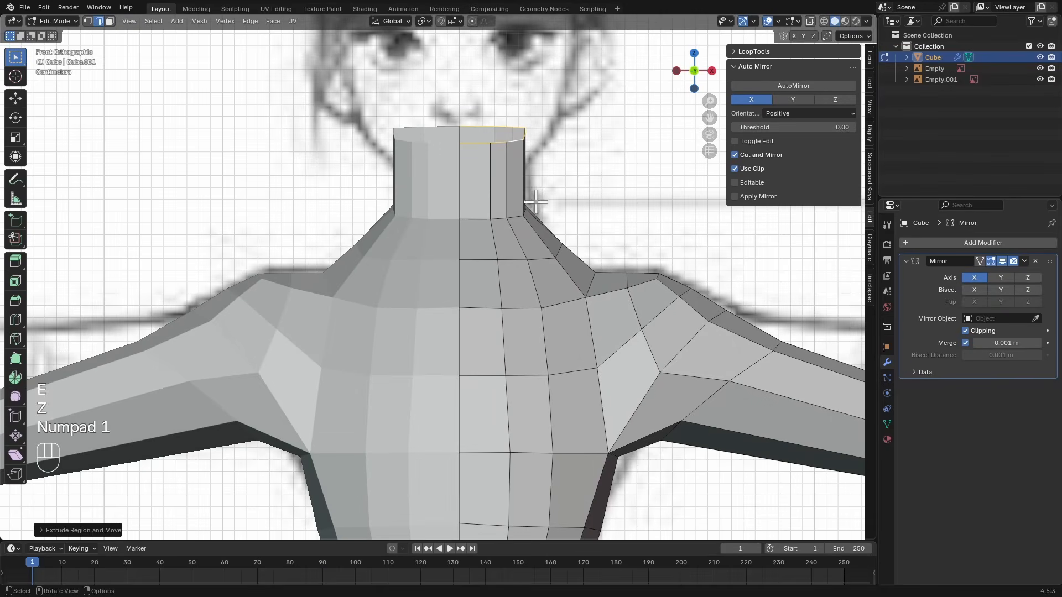
middle_click_drag(536, 200, 506, 270, "ctrl+alt")
key("s")
left_click(533, 221)
key("g")
key("x")
left_click(525, 222)
Select the edge loop at the neck's base, narrow it and reposition it along X and Z to fit the reference
key("alt+z")
left_click(506, 270, "alt")
key("alt+z")
key("s")
left_click(549, 247)
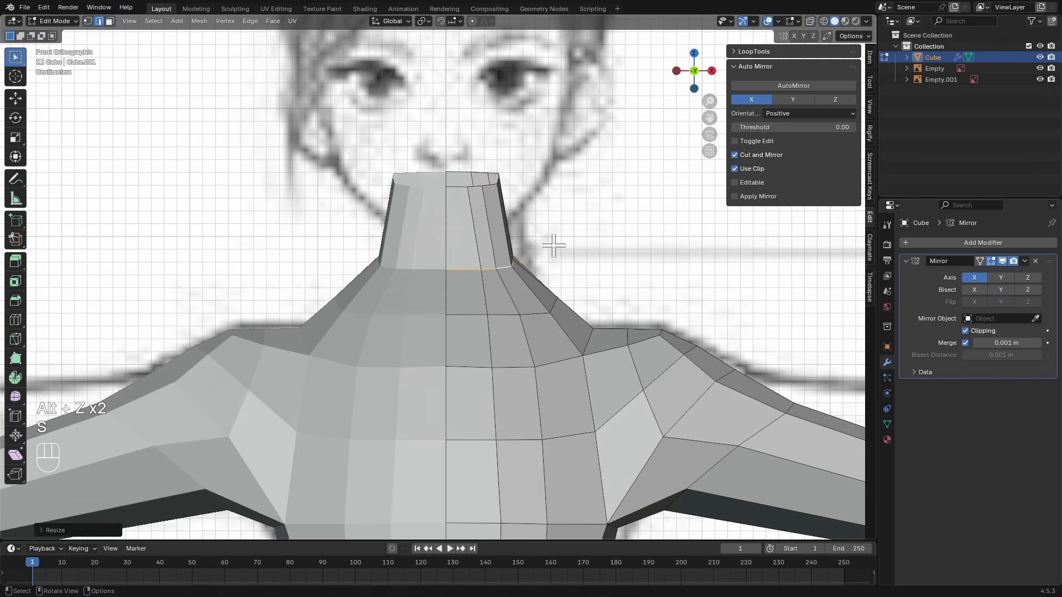
key("g")
key("x")
key("g")
key("z")
left_click(558, 290)
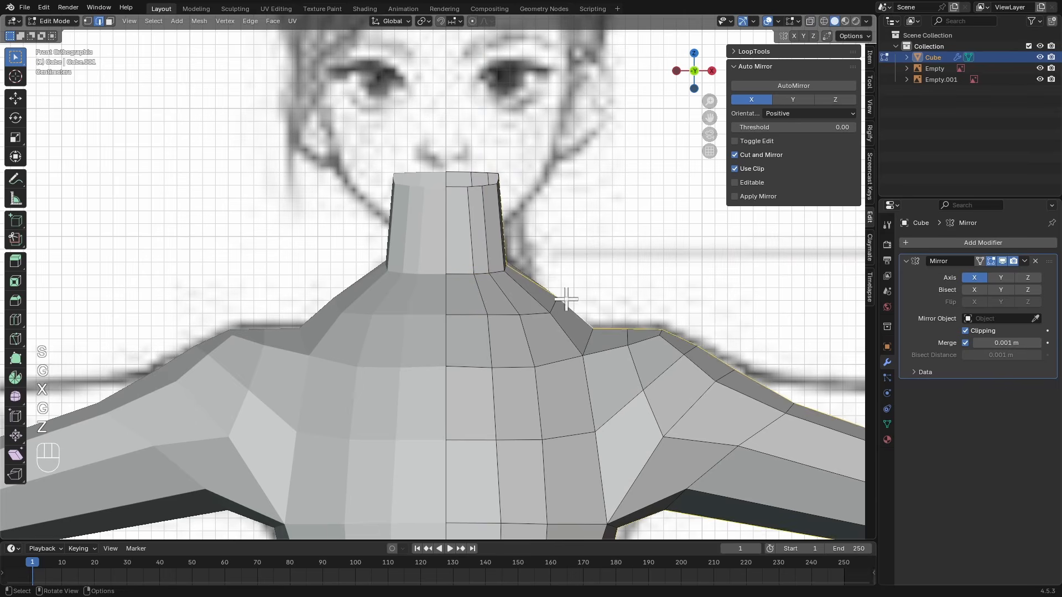
Scale down the edge loop below the neck base and adjust it along X and Z
key("s")
left_click(577, 280)
key("g")
key("x")
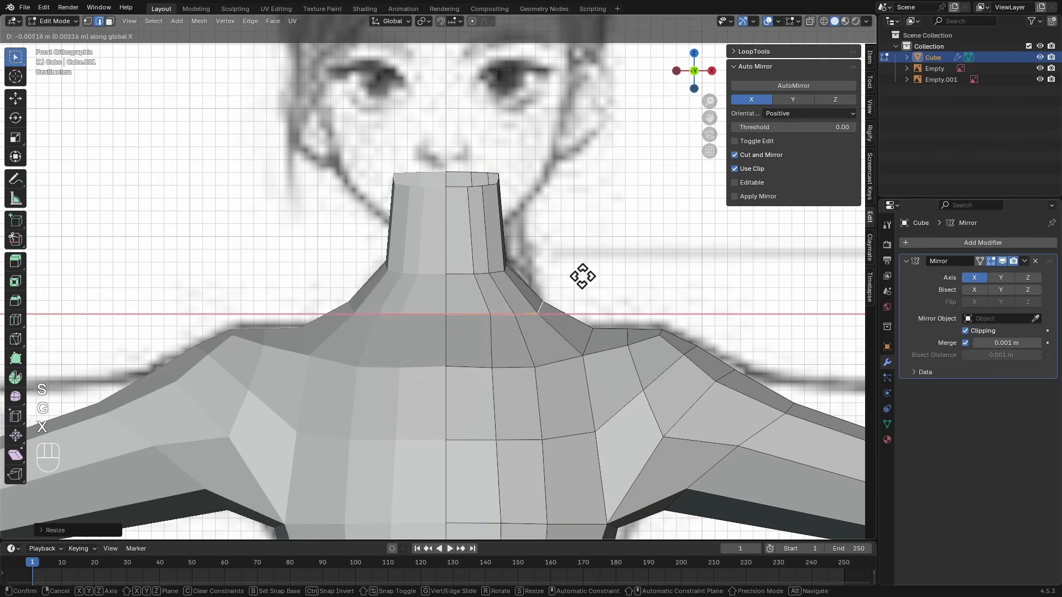
key("z")
left_click(569, 276)
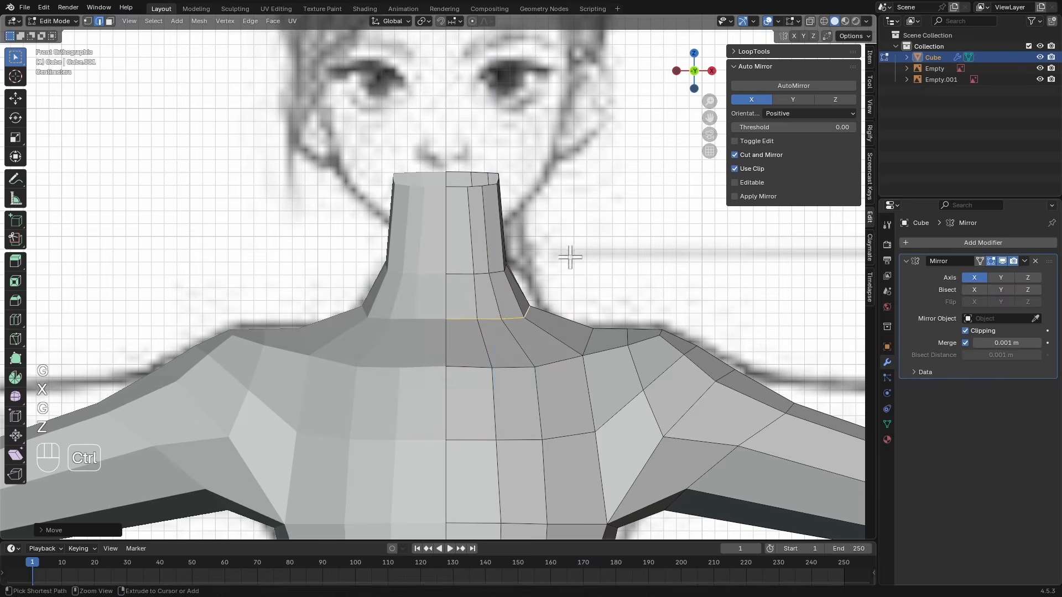
Switch to Sculpt Mode and raise the slope between neck and shoulder with the Grab brush at a 175 px radius
key("ctrl+Tab")
key("g")
key("f")
left_click(571, 277)
key("g")
key("f")
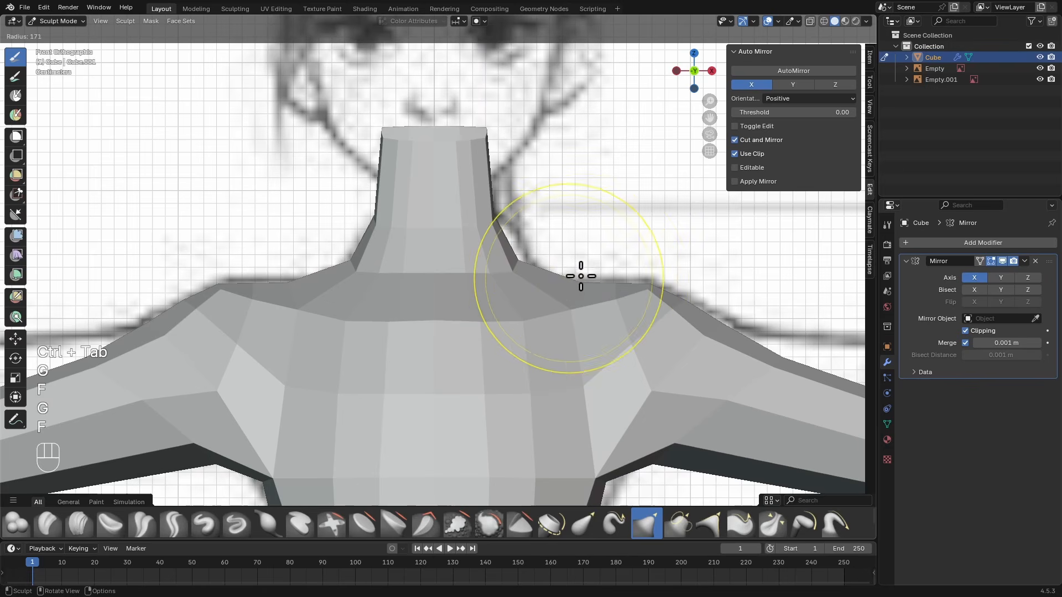
key("f")
left_click(581, 278)
left_click_drag(580, 289, 580, 279)
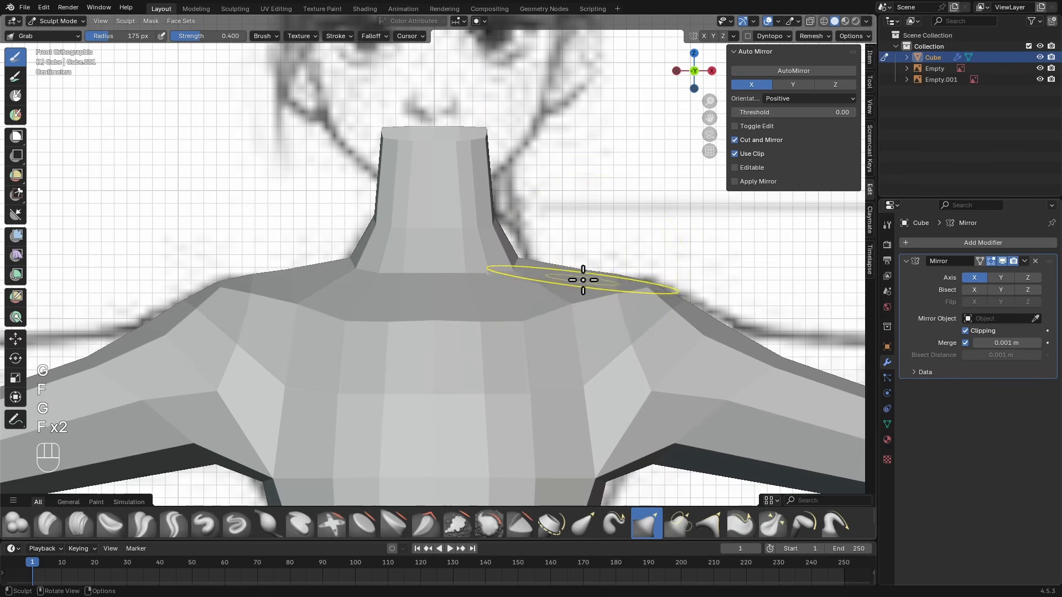
scroll(583, 280, "down", 8)
mouse_move(571, 379)
middle_mouse_down()
mouse_move(486, 350)
mouse_move(559, 343)
mouse_move(531, 287)
mouse_move(423, 334)
mouse_move(448, 296)
mouse_move(436, 279)
mouse_move(475, 362)
middle_mouse_up()
key("f")
left_click(417, 337)
key("f")
mouse_move(474, 362)
middle_mouse_down()
mouse_move(517, 256)
mouse_move(537, 305)
middle_mouse_up()
Return to Edit Mode, select the open end of the arm and extrude it outward in front view to form the forearm
key("Tab")
middle_click_drag(537, 305, 496, 228, "ctrl")
key("alt+z")
scroll(405, 282, "up", 1)
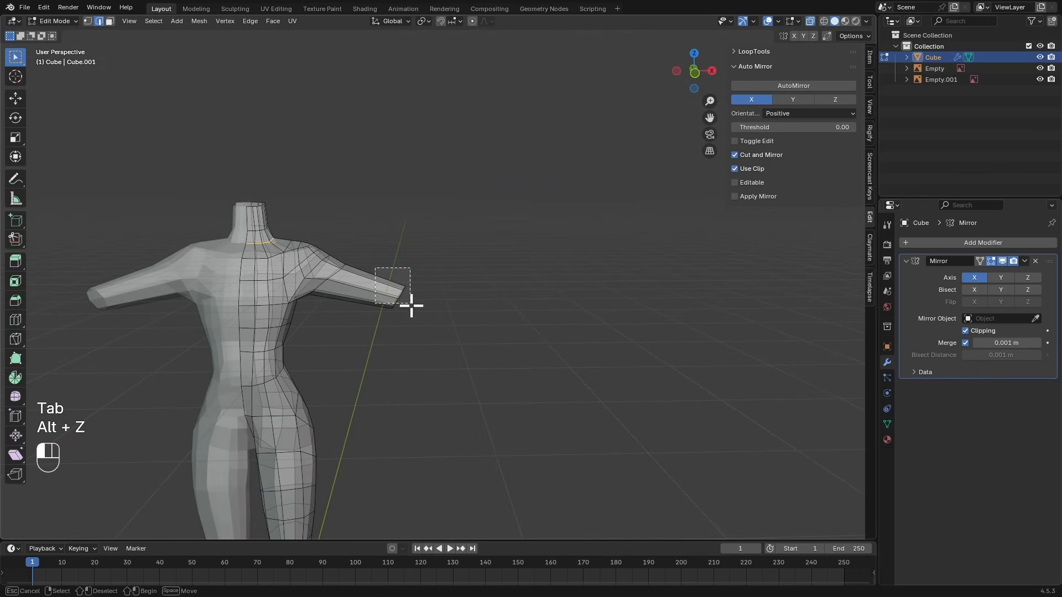
key("alt+z")
mouse_move(456, 331)
middle_mouse_down()
mouse_move(391, 308)
mouse_move(441, 324)
mouse_move(457, 313)
mouse_move(446, 279)
middle_mouse_up()
key("KP_1")
key("e")
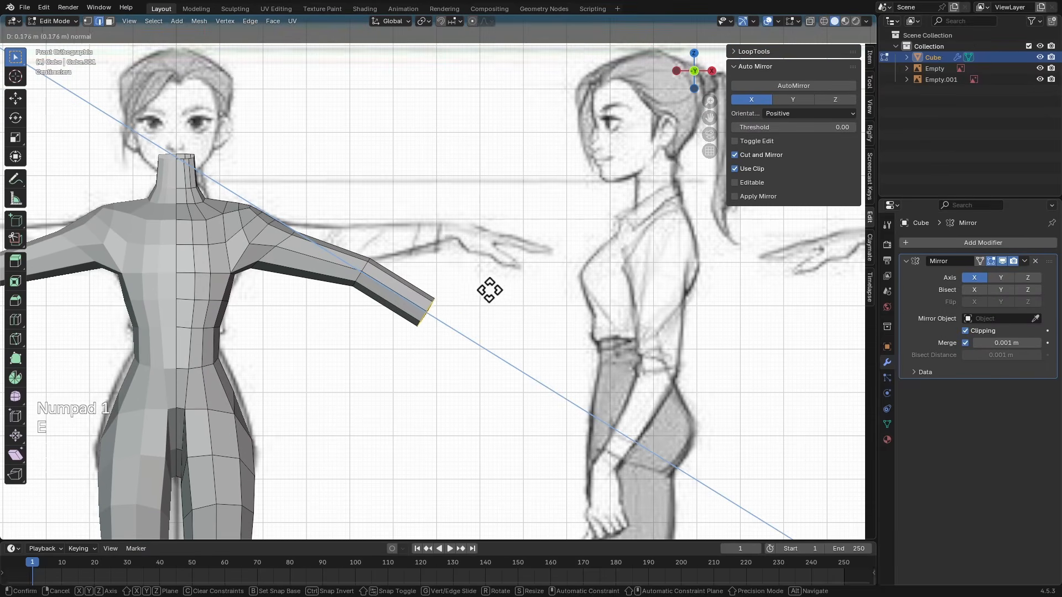
left_click(537, 308)
key("g")
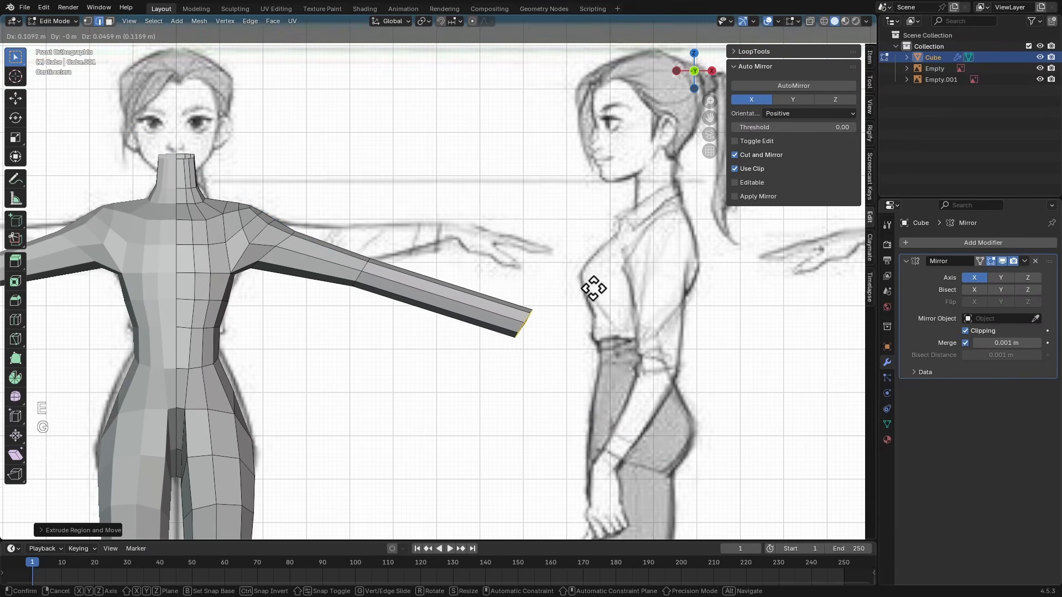
left_click(593, 288)
Scale down the wrist end of the forearm and adjust its position
scroll(531, 279, "up", 3)
key("s")
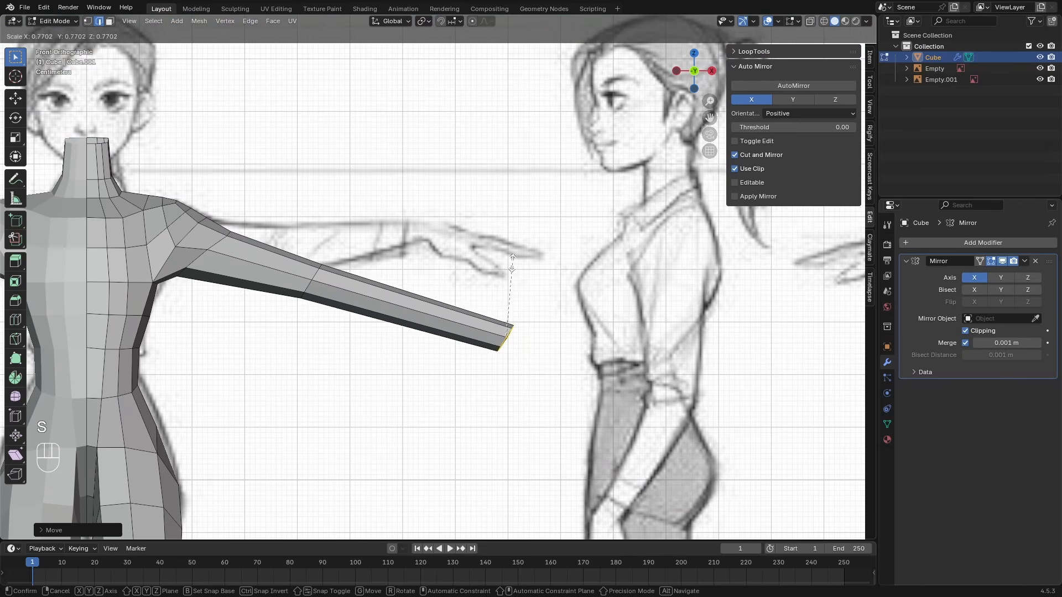
left_click(512, 283)
key("g")
left_click(517, 274)
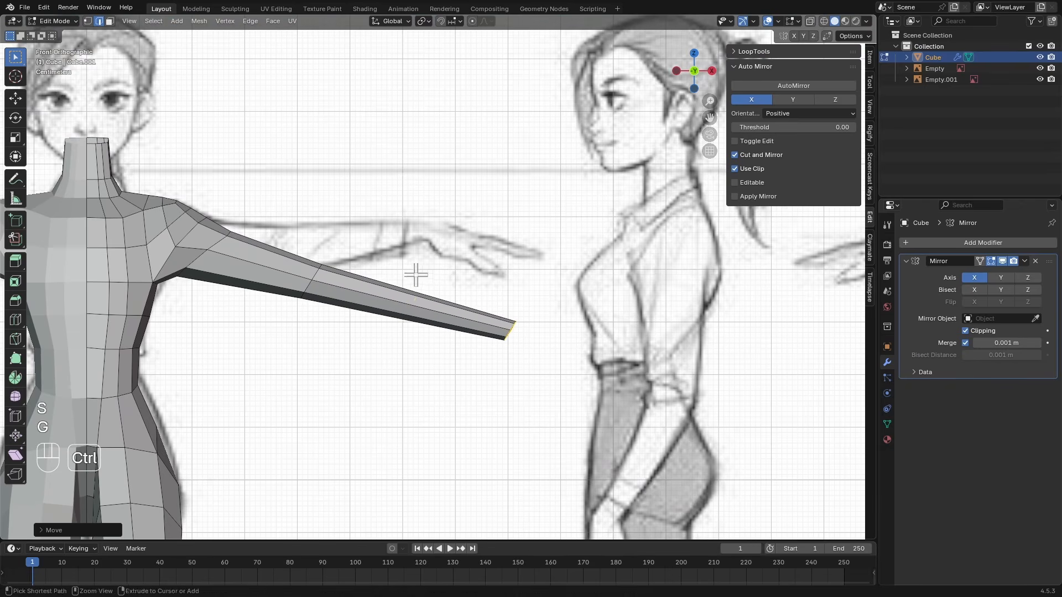
Add an edge loop to the forearm just past the elbow, enlarge it and move it to give the forearm volume
key("ctrl+r")
left_click(414, 271)
left_click(372, 253)
key("s")
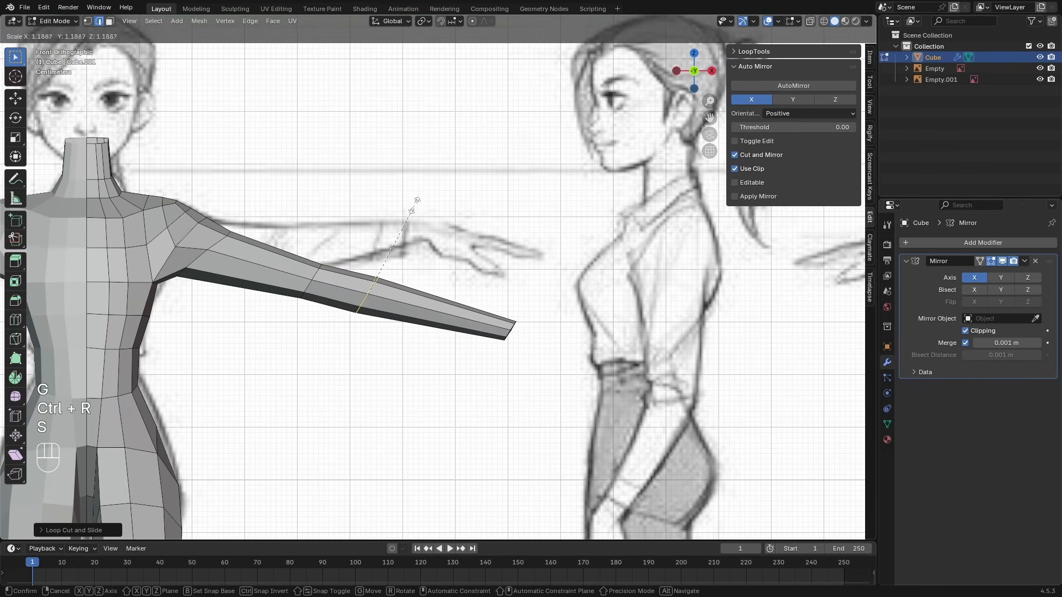
left_click(433, 172)
key("g")
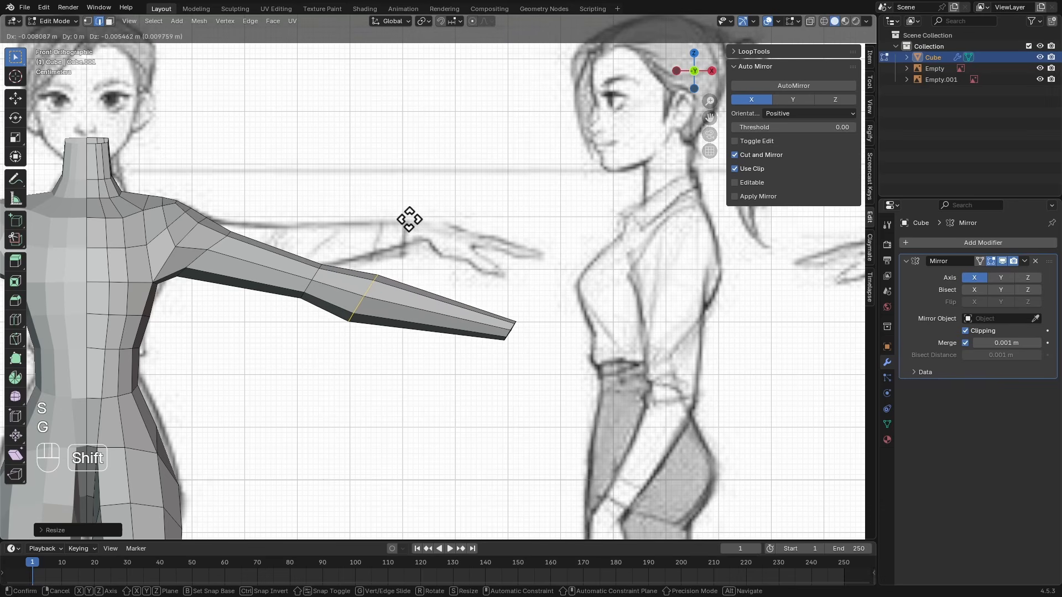
left_click(425, 215)
Add a centred edge loop on the lower forearm toward the wrist, then move and rotate it to smooth the taper
middle_click_drag(427, 213, 360, 272)
scroll(447, 303, "up", 2)
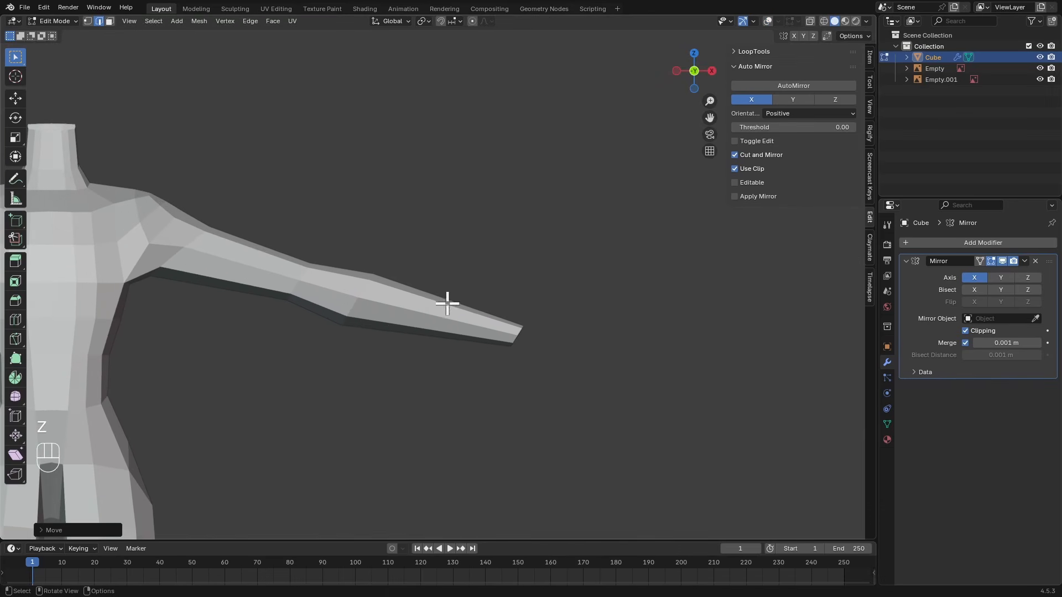
key("alt+shift+z")
scroll(448, 309, "up", 1)
key("ctrl+r")
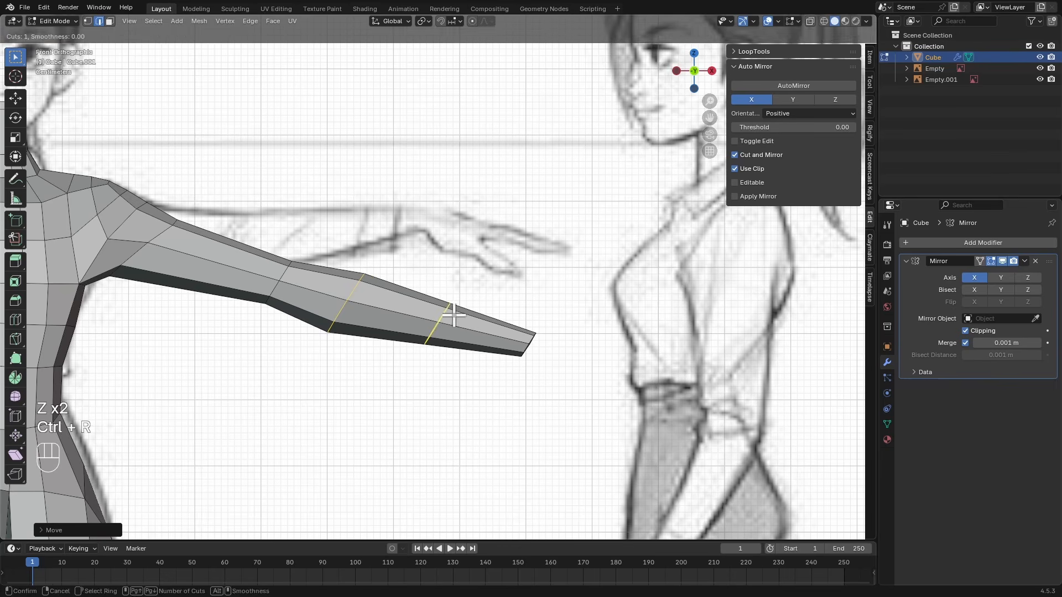
left_click(453, 313)
key("Escape")
key("g")
left_click(498, 290)
key("r")
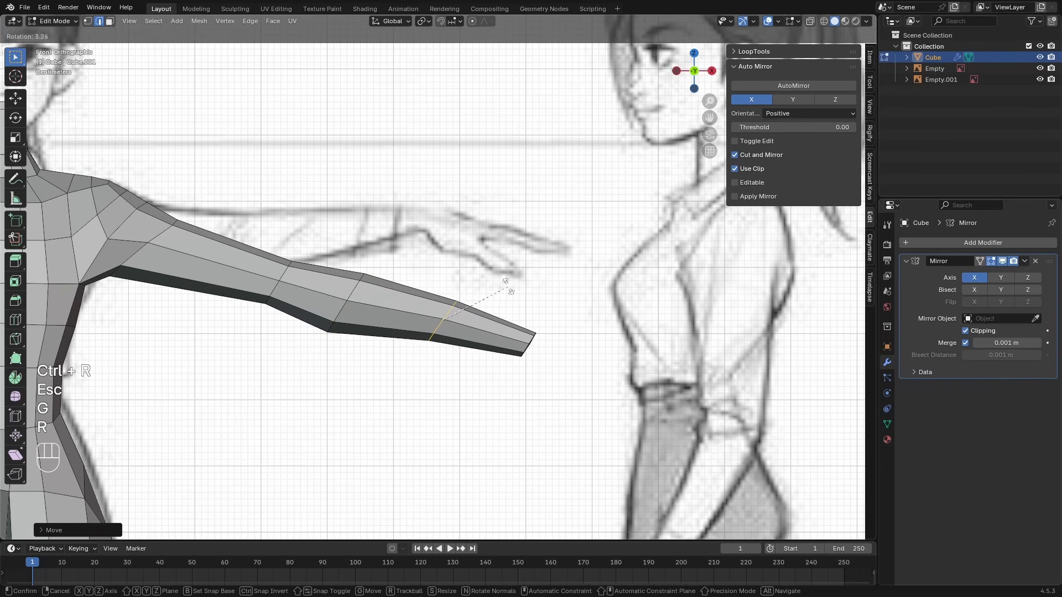
left_click(506, 287)
key("g")
left_click(514, 279)
key("r")
left_click(514, 280)
Select the forearm in top view, rotate it toward the character's front and shift it slightly along Y
key("z")
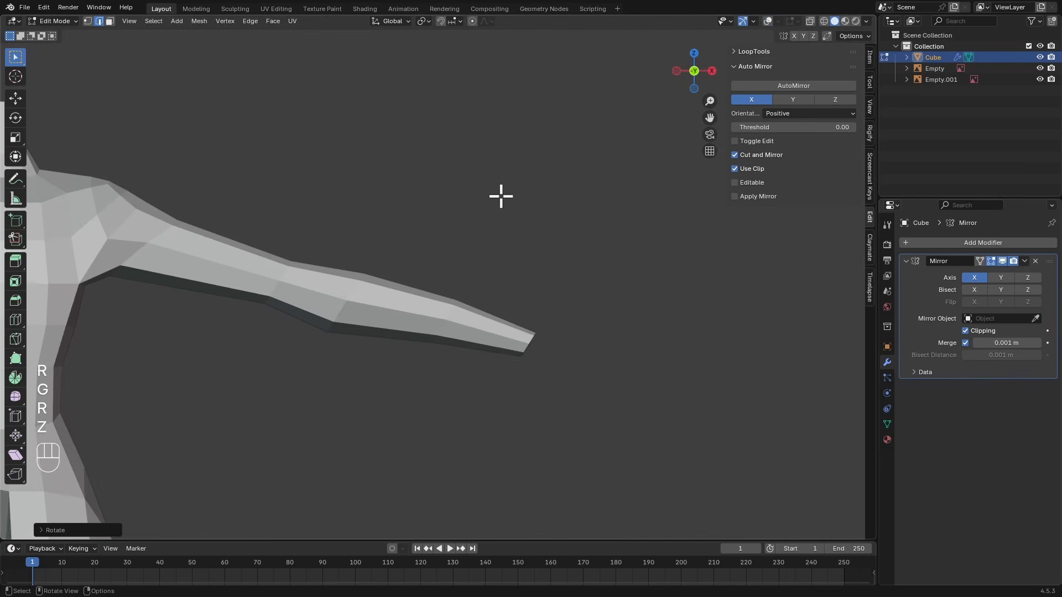
left_click_drag(500, 191, 477, 314, "ctrl+alt")
left_click_drag(477, 314, 408, 254, "alt")
key("KP_7")
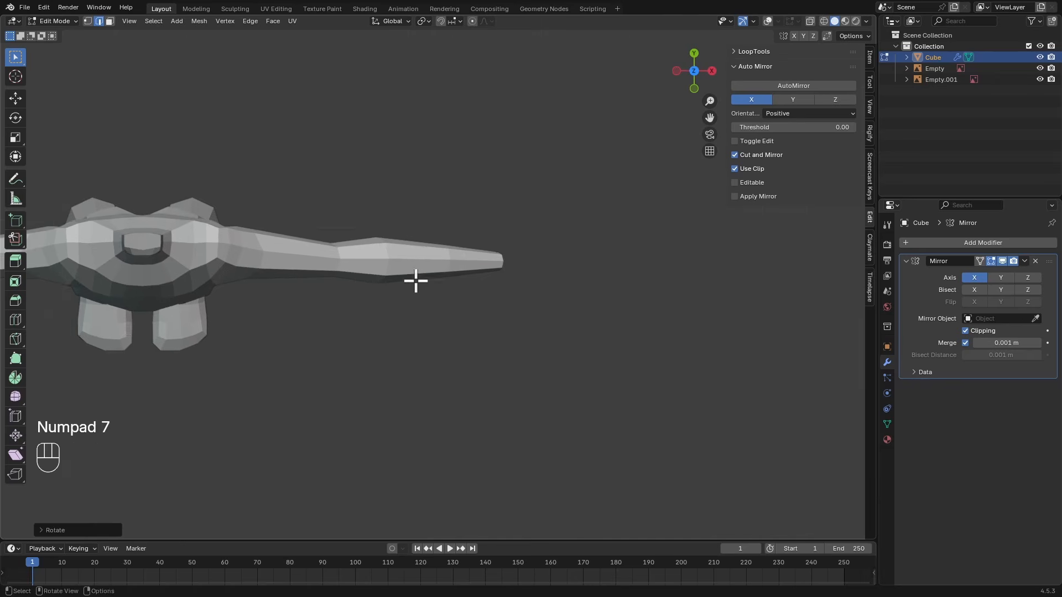
key("alt+z")
left_click_drag(313, 206, 524, 297)
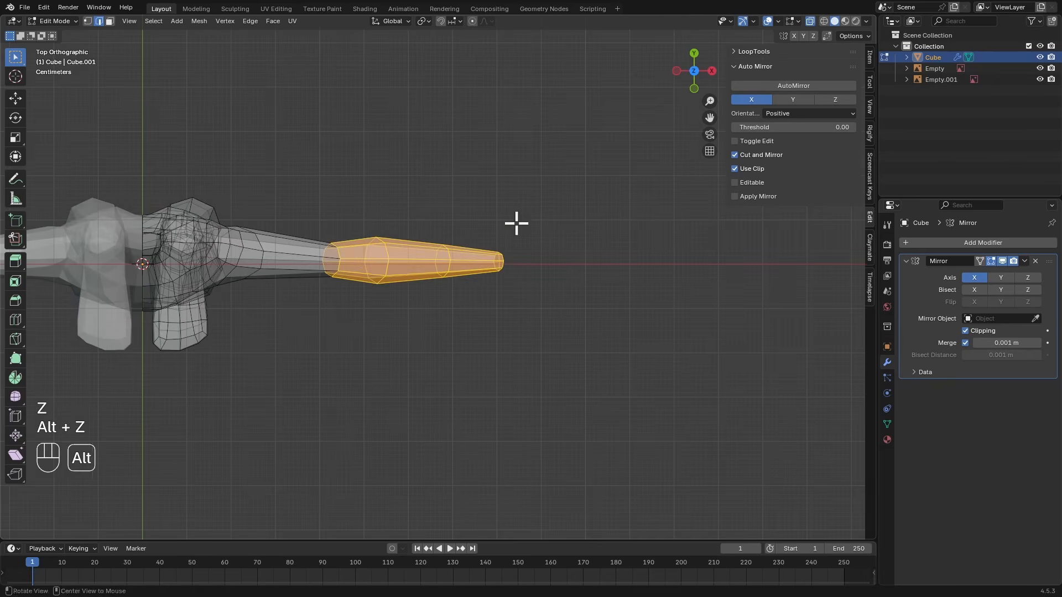
key("ctrl+z")
key("r")
left_click(552, 238)
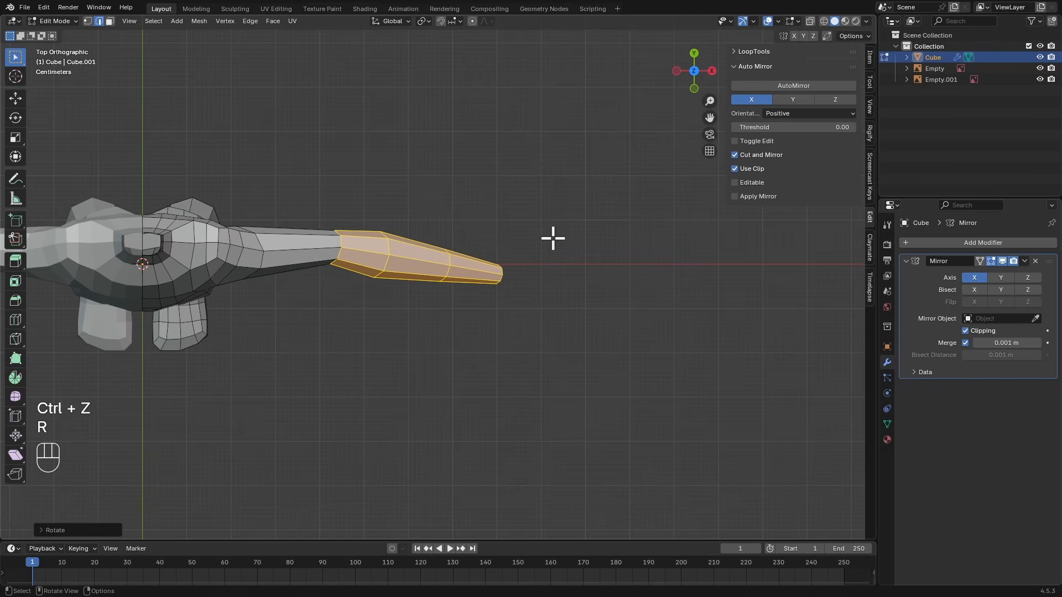
key("g")
key("y")
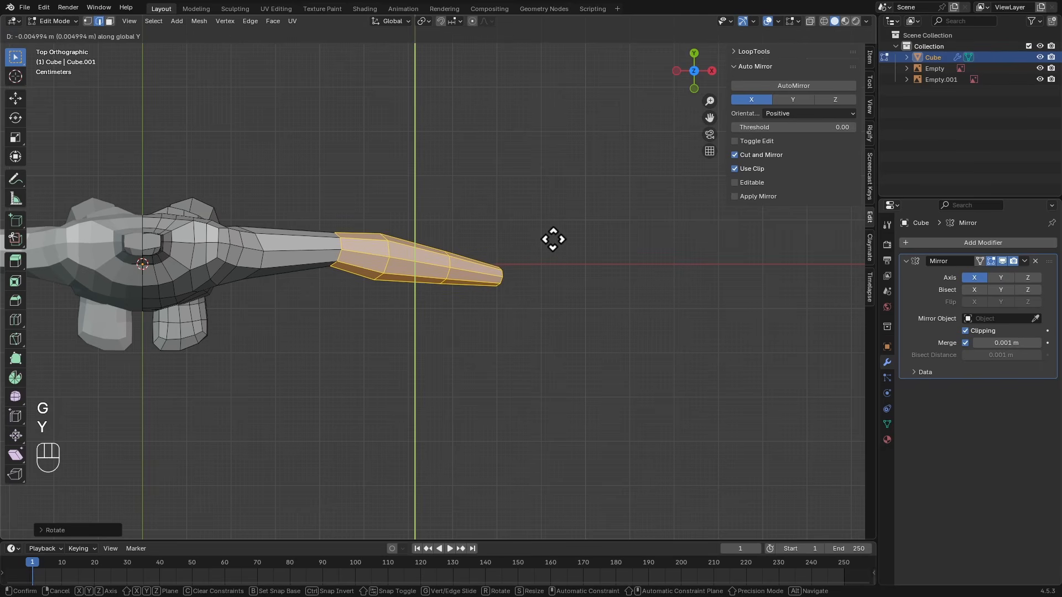
left_click(554, 239)
Select the edge loop at the elbow and rotate it about the Z axis to follow the arm's bend
middle_click_drag(553, 242, 503, 135)
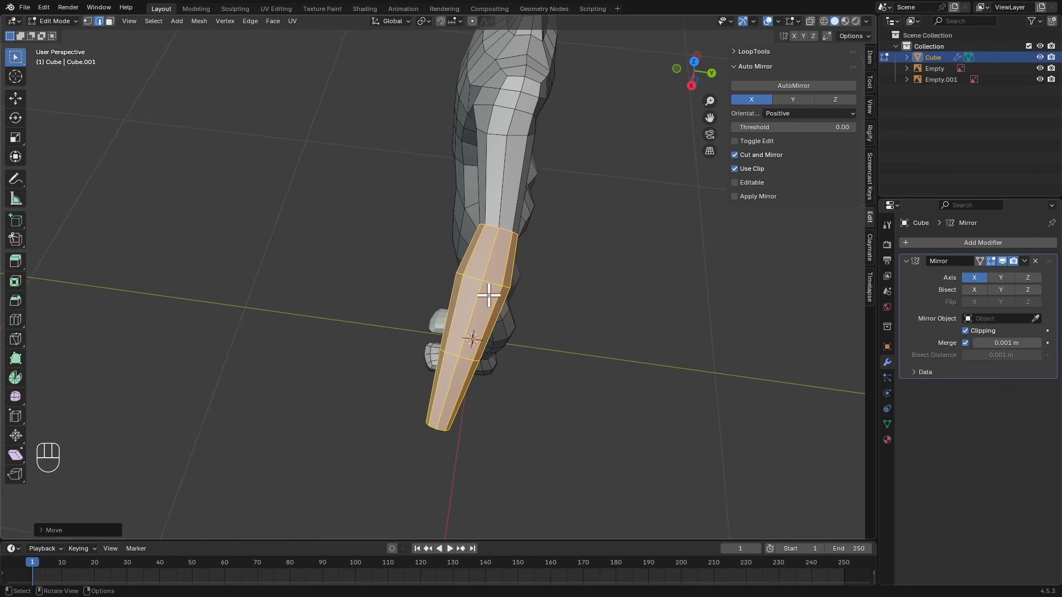
middle_click_drag(469, 297, 483, 225)
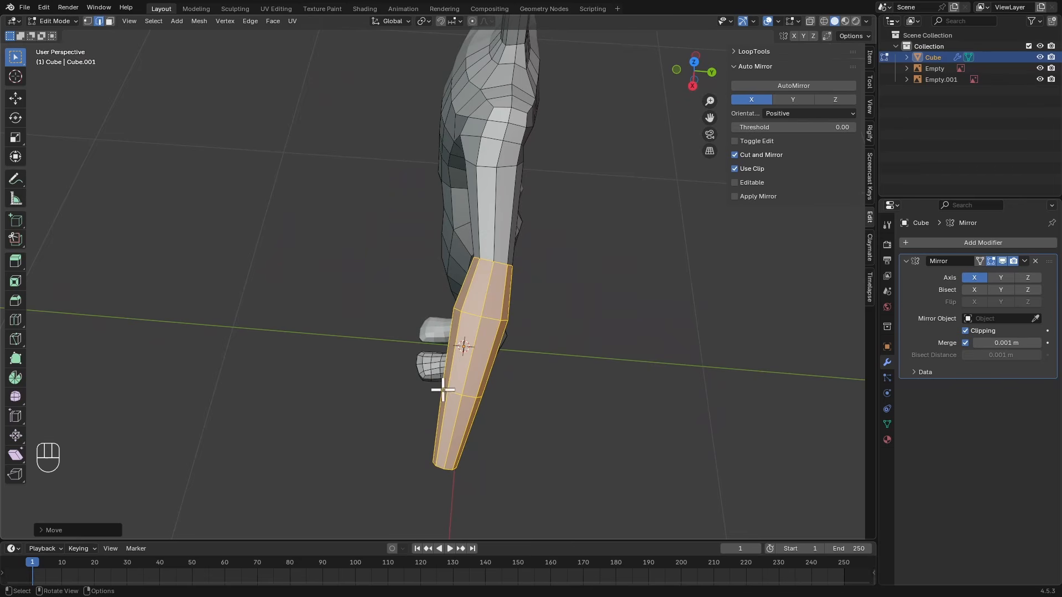
middle_click_drag(488, 305, 541, 244)
left_click(424, 254, "alt")
scroll(467, 276, "up", 2)
left_click(459, 284, "alt")
key("r")
key("z")
left_click(549, 209)
scroll(520, 276, "down", 2)
key("a")
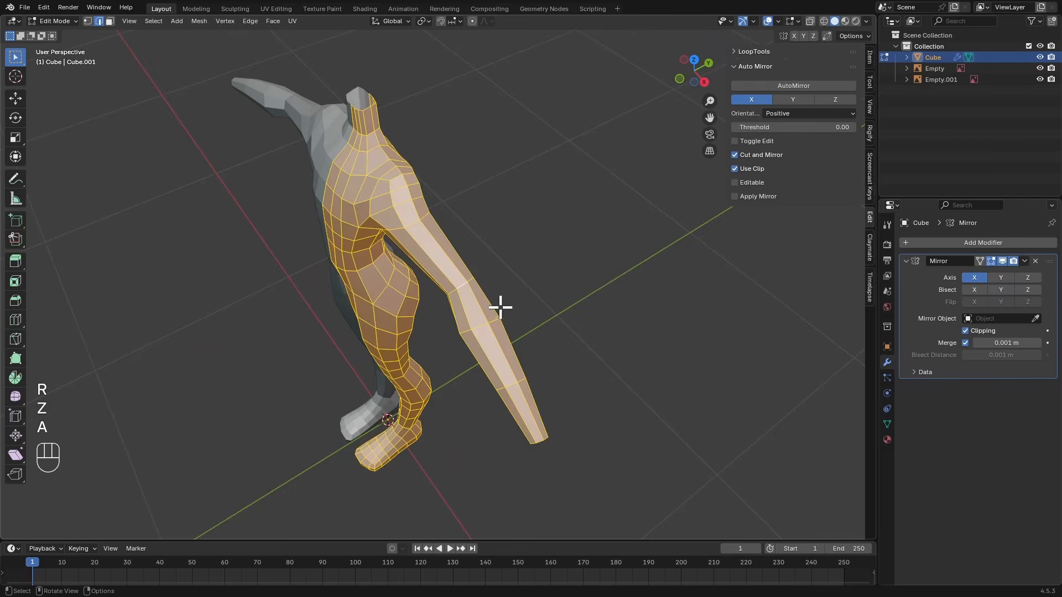
key("a")
middle_click_drag(500, 307, 548, 254, "alt")
Select the wrist section of the forearm in front view and move it inward to shorten the forearm
key("KP_1")
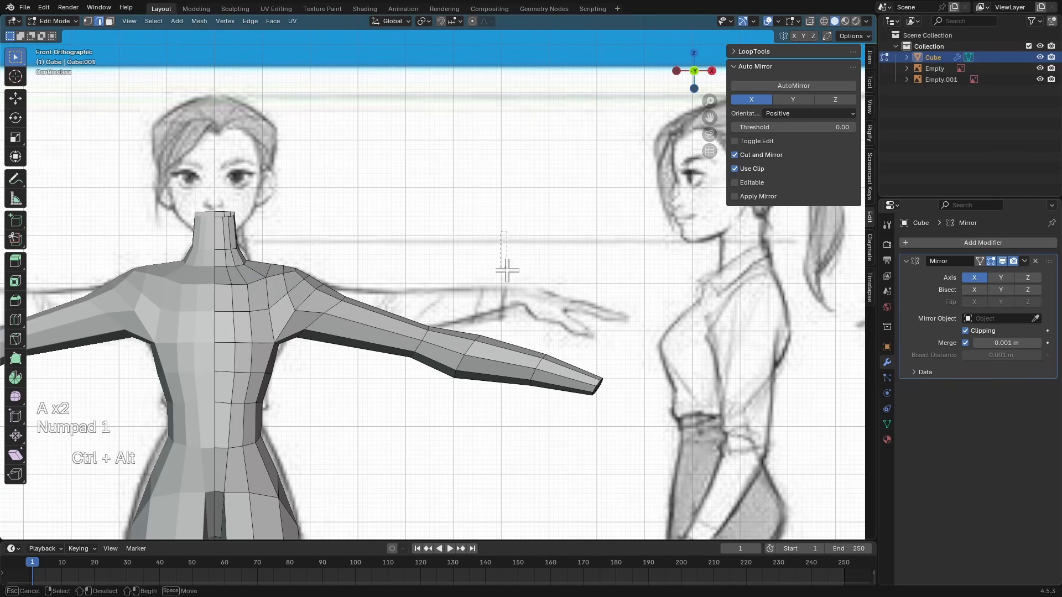
left_click_drag(507, 270, 512, 288, "ctrl+alt")
middle_click_drag(518, 310, 493, 254, "shift")
scroll(470, 263, "up", 1)
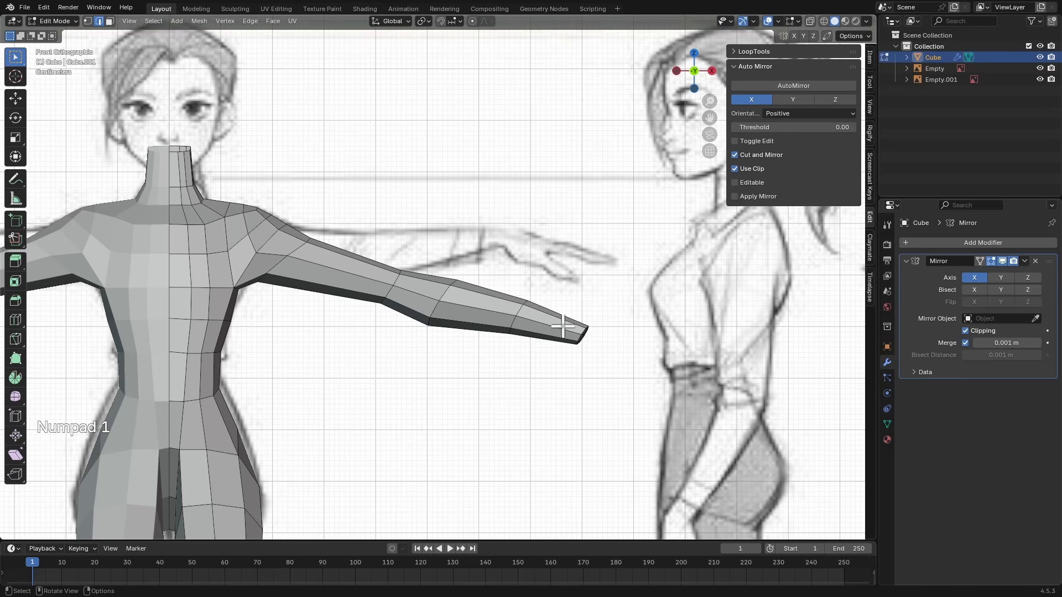
key("alt+z")
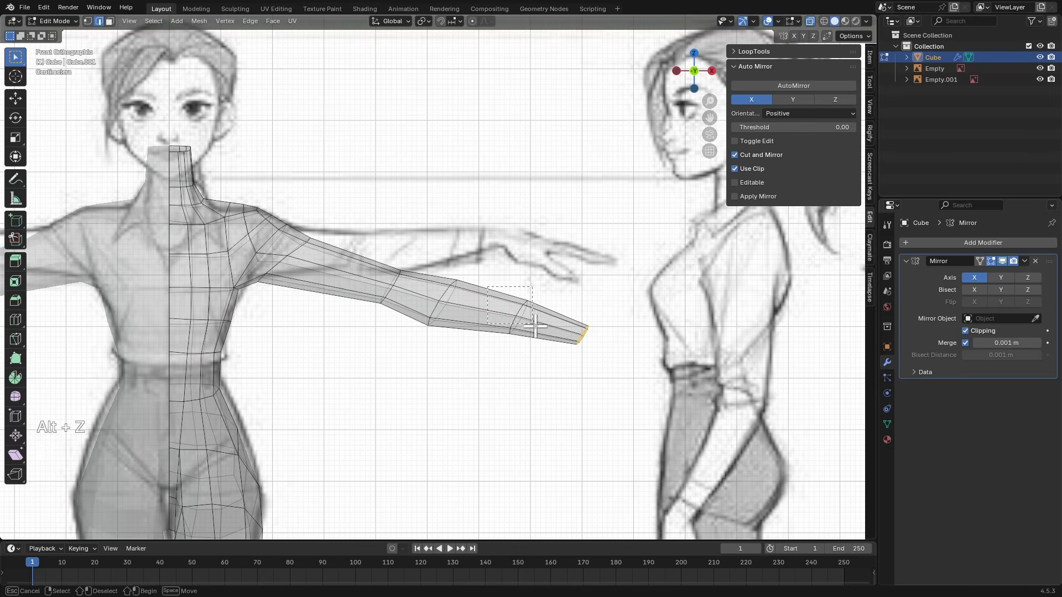
left_click_drag(535, 326, 594, 329)
key("alt+z")
key("g")
left_click(490, 313)
Rotate and reposition the wrist section, and rescale the edge loop just past the elbow
key("r")
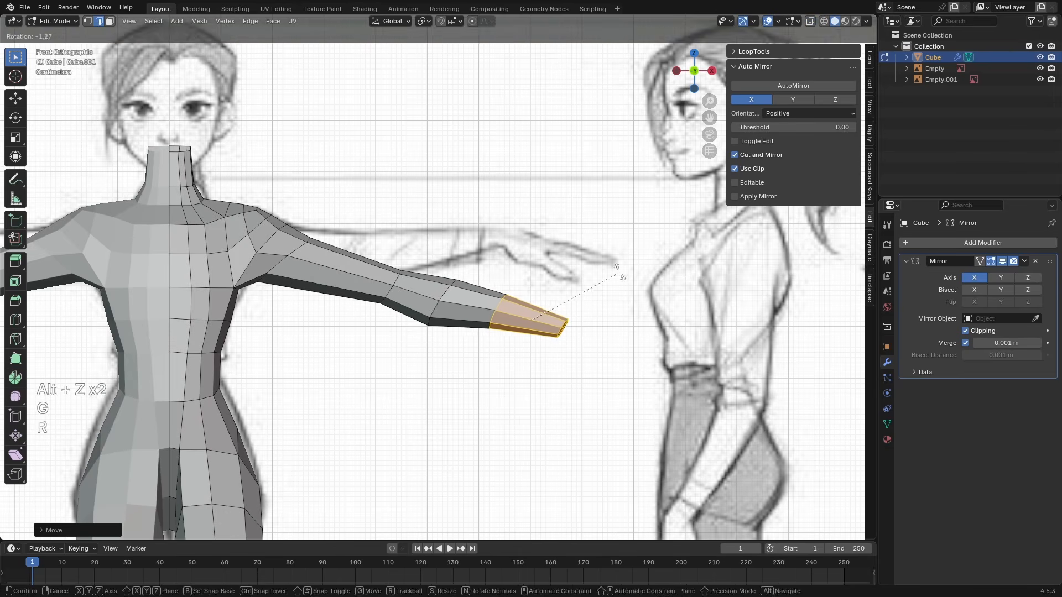
left_click(614, 268)
key("g")
left_click(547, 277)
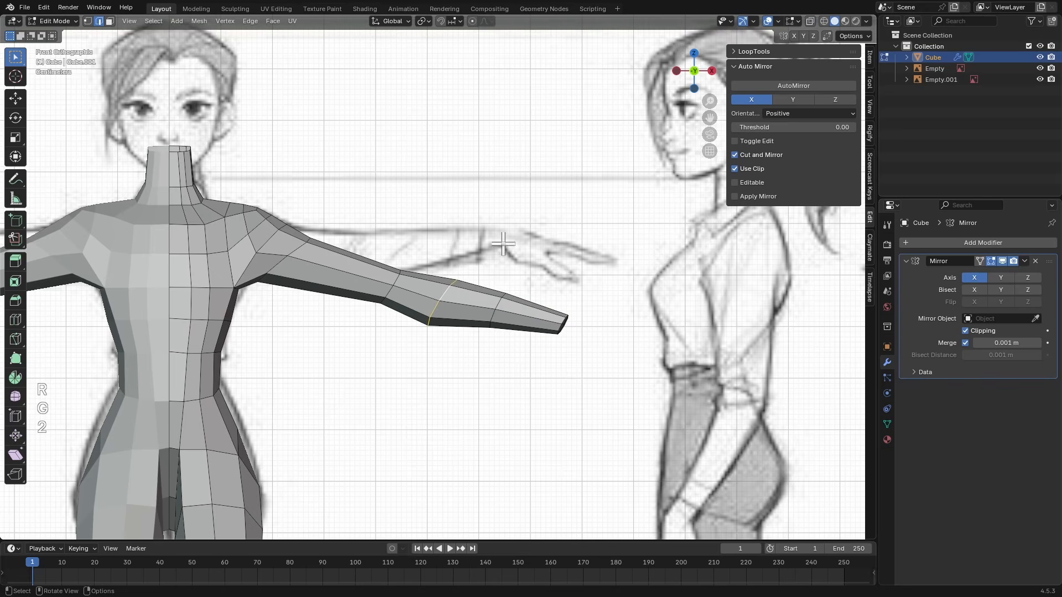
key("s")
left_click(499, 244)
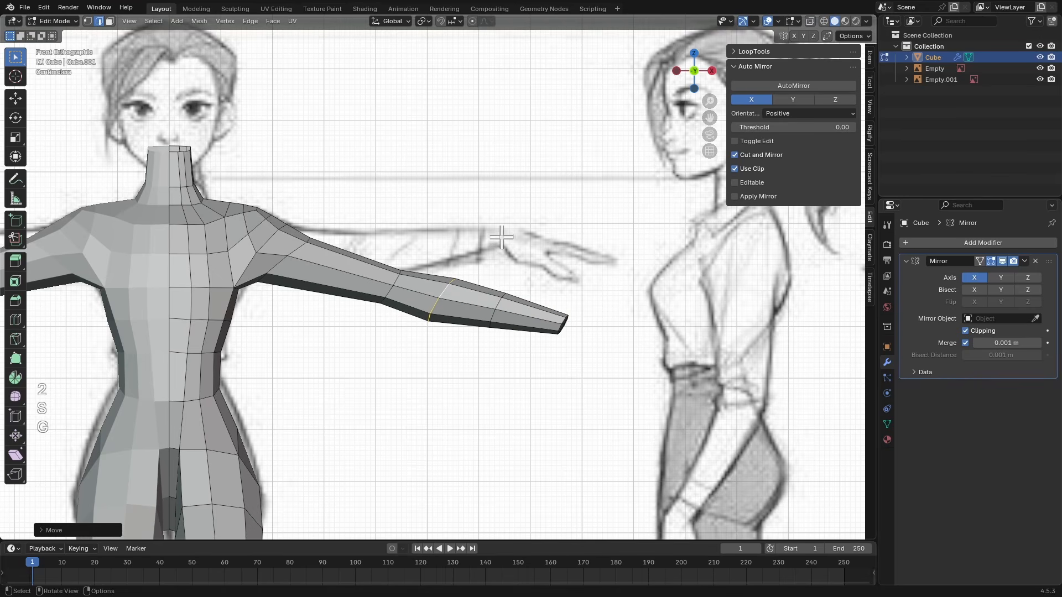
Reshape the shoulder and upper arm in Sculpt Mode using Grab strokes with a reduced brush radius
scroll(497, 290, "down", 3)
middle_click_drag(498, 290, 485, 264)
key("ctrl+Tab")
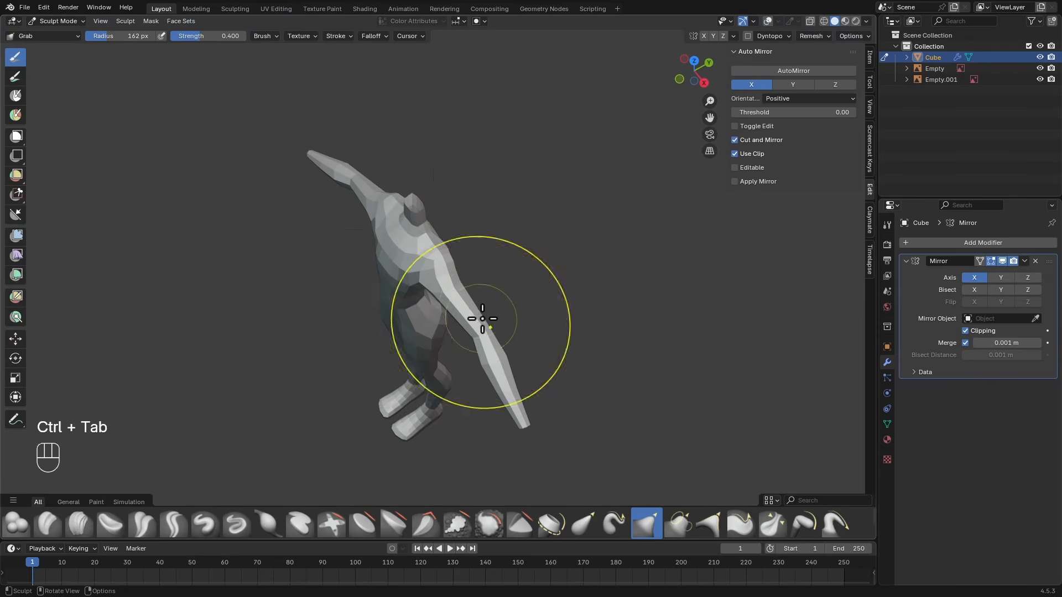
mouse_move(479, 320)
middle_mouse_down("alt")
mouse_move(490, 254)
mouse_move(476, 280)
middle_mouse_up("alt")
key("g")
key("f")
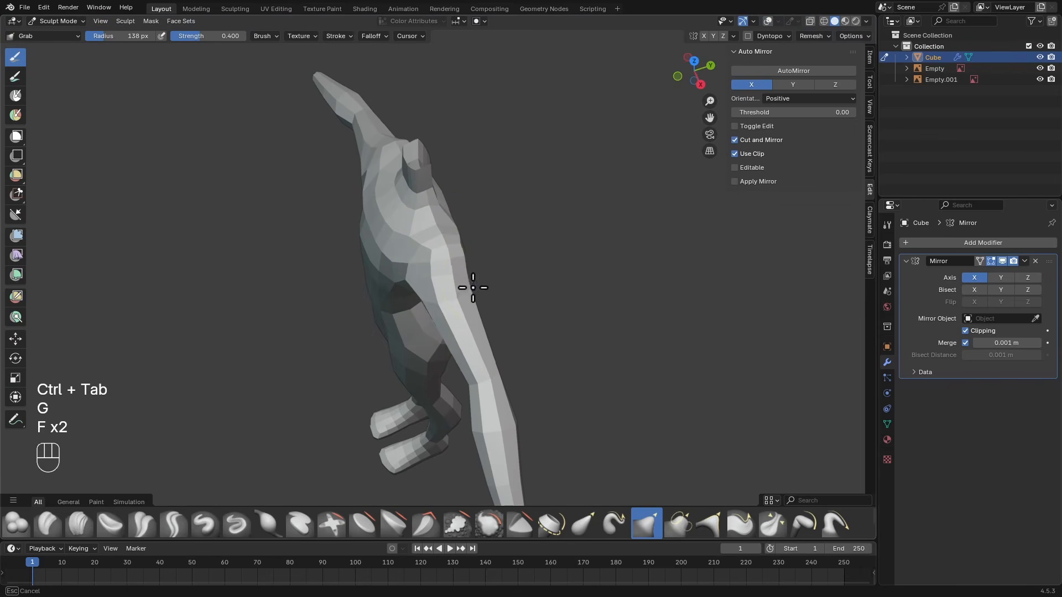
left_click_drag(468, 286, 454, 287)
middle_click_drag(452, 287, 457, 290, "alt")
key("f")
left_click(457, 265)
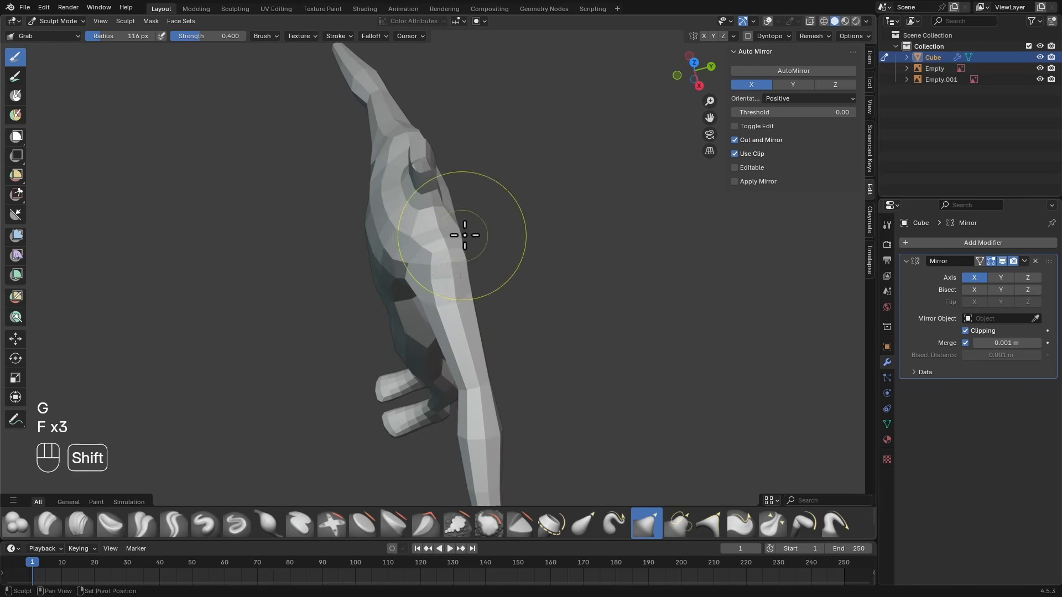
mouse_move(470, 222)
middle_mouse_down("shift")
mouse_move(472, 256)
mouse_move(460, 272)
mouse_move(434, 232)
mouse_move(459, 284)
mouse_move(452, 190)
mouse_move(439, 242)
middle_mouse_up("shift")
key("f")
Round the neck's open top loop and the loop midway down the neck with LoopTools Circle
key("Tab")
key("z")
left_click(437, 240, "alt")
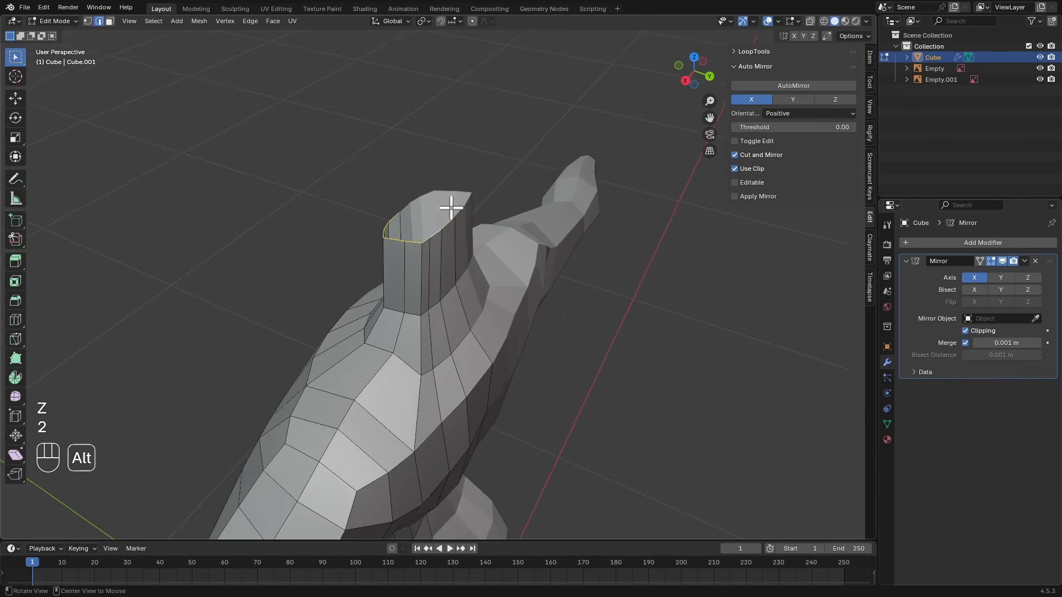
middle_click_drag(457, 208, 450, 168)
right_click(423, 164)
mouse_move(407, 165)
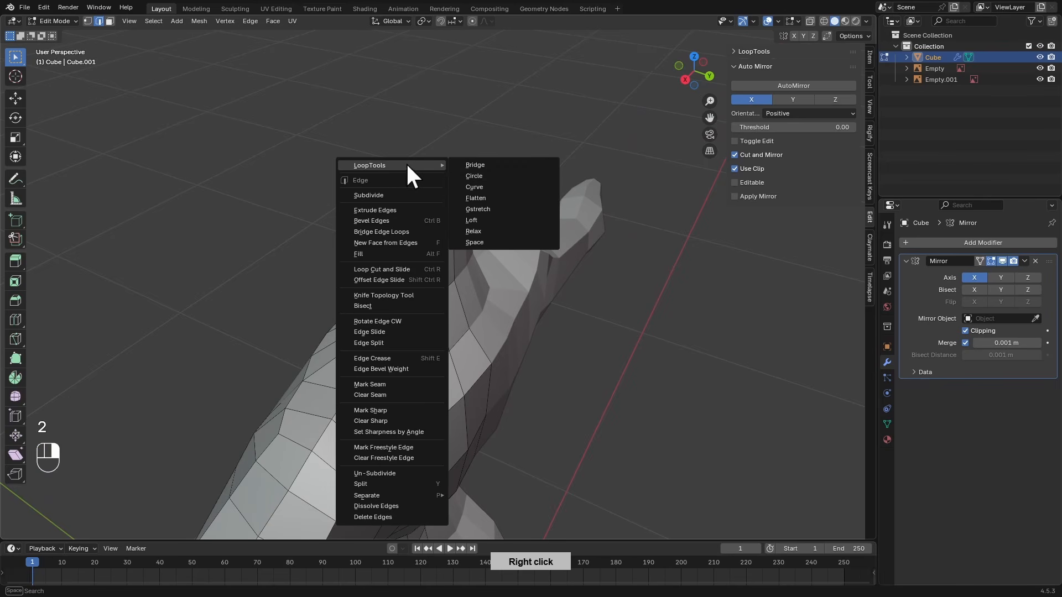
left_click(477, 176)
left_click_drag(443, 255, 432, 233, "alt")
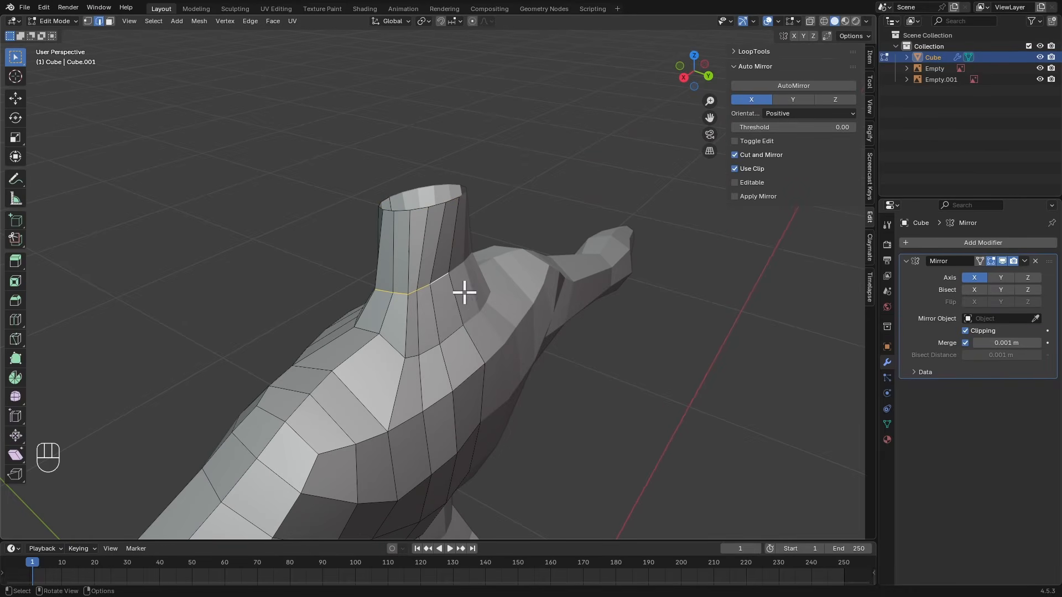
right_click(443, 268)
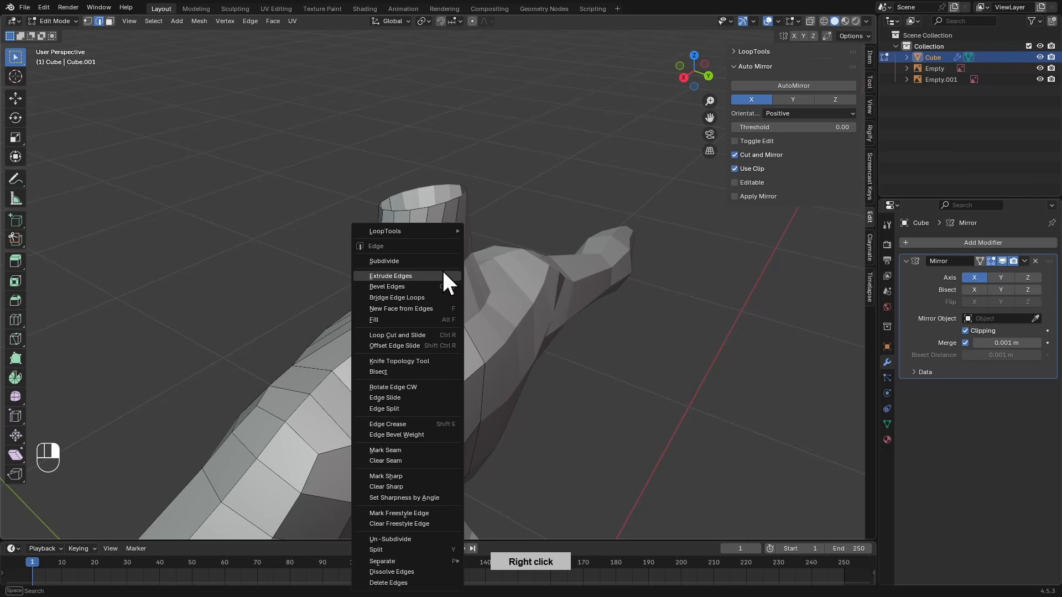
left_click(491, 239)
Apply Circle to the edge loop at the base of the neck and slide it along the surface
left_click_drag(491, 239, 515, 285, "alt")
key("shift+r")
key("g")
key("g")
left_click(526, 250)
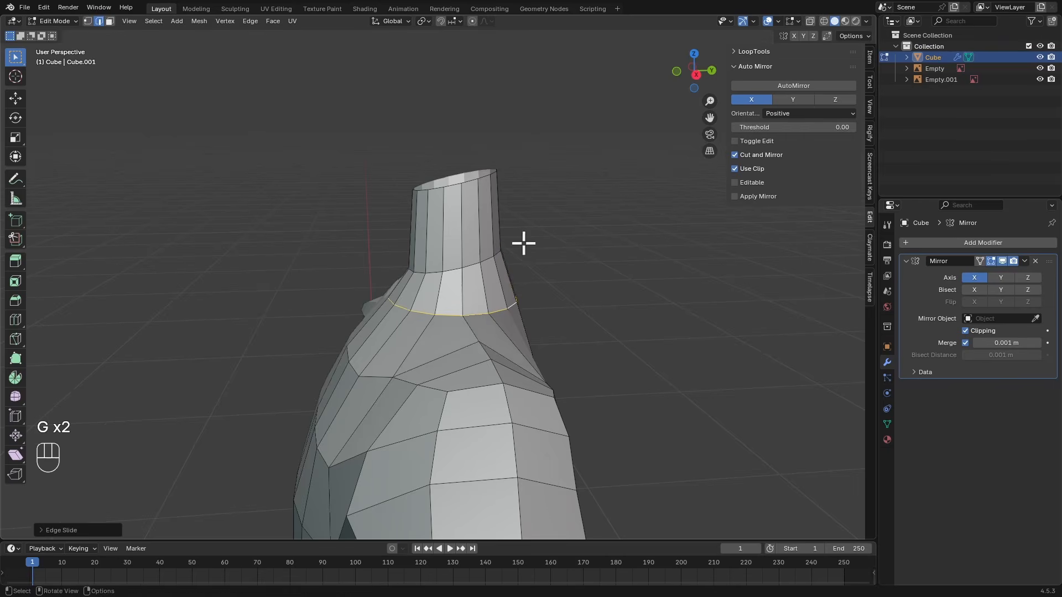
Refine the front contour of the neck and its base with the Grab brush in Sculpt Mode
key("ctrl+Tab")
key("g")
key("f")
key("g")
key("f")
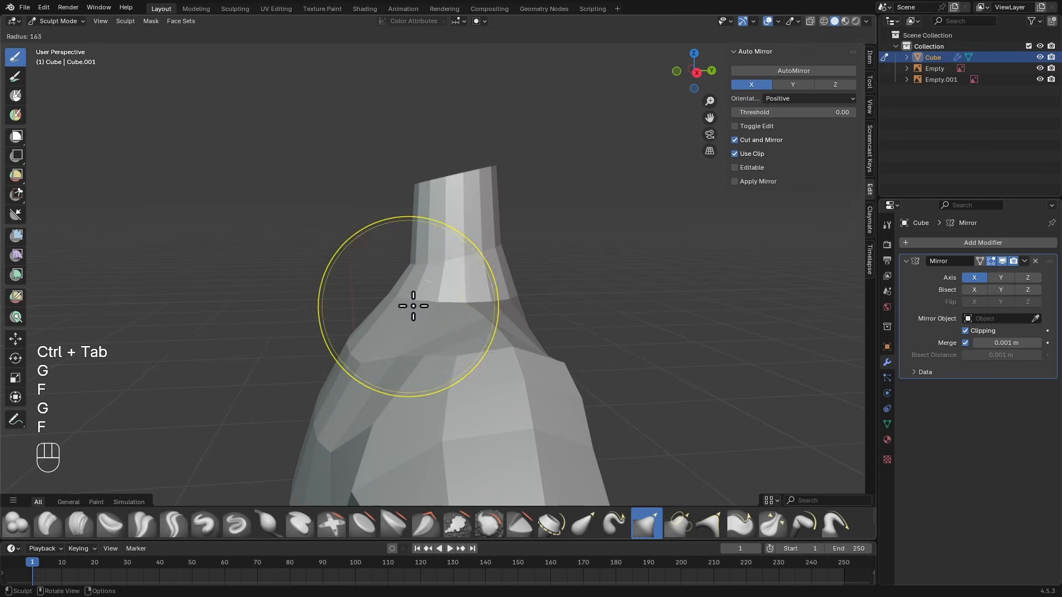
key("f")
left_click(421, 267)
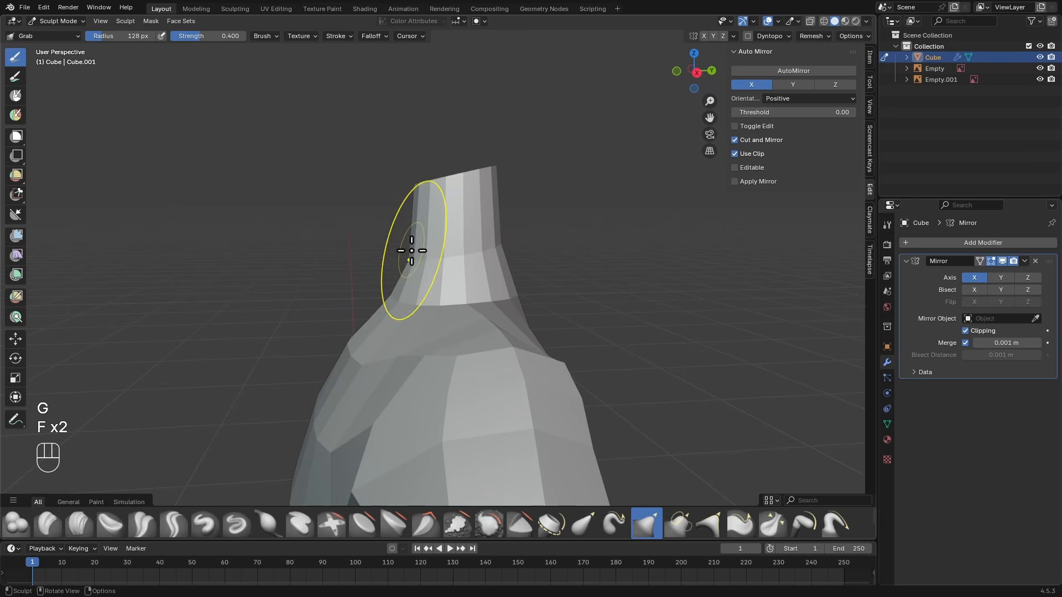
middle_click_drag(411, 251, 435, 263)
key("f")
left_click(428, 265)
Adjust the slope between the neck and the shoulder with a resized Grab brush
mouse_move(494, 258)
left_mouse_down("alt")
mouse_move(448, 277)
mouse_move(459, 289)
mouse_move(443, 319)
left_mouse_up("alt")
key("g")
key("f")
key("f")
left_click(501, 289)
Try to reshape the back of the shoulder with a 189 px Grab brush, and undo the stroke
mouse_move(428, 339)
left_mouse_down("alt")
mouse_move(344, 339)
mouse_move(266, 319)
left_mouse_up("alt")
key("f")
left_click(288, 327)
key("ctrl+z")
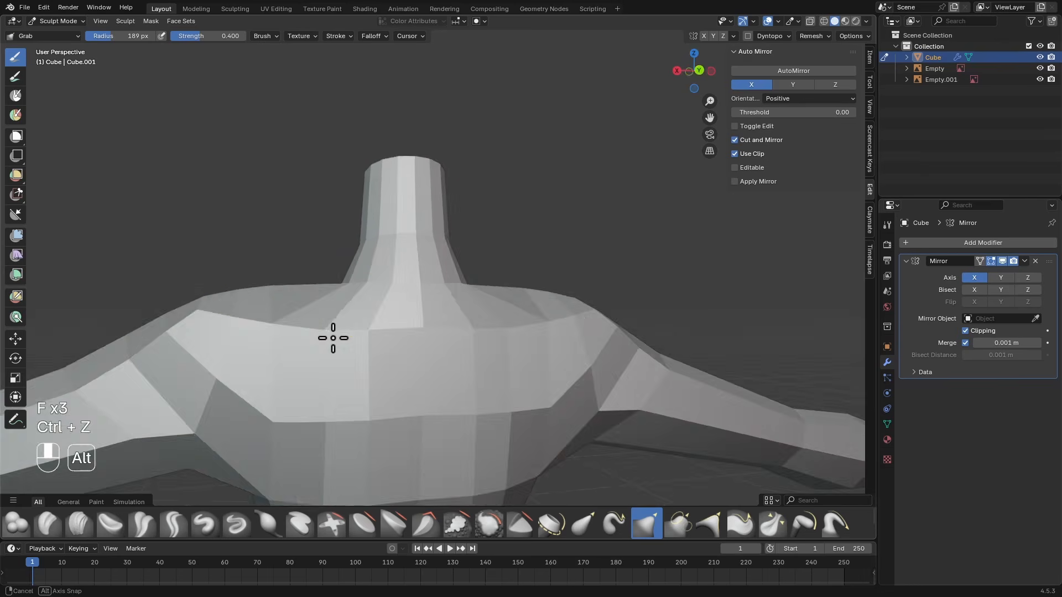
Nudge the upper back below the neck into shape with a Grab stroke
mouse_move(332, 339)
left_mouse_down("alt")
mouse_move(421, 379)
mouse_move(458, 367)
left_mouse_up("alt")
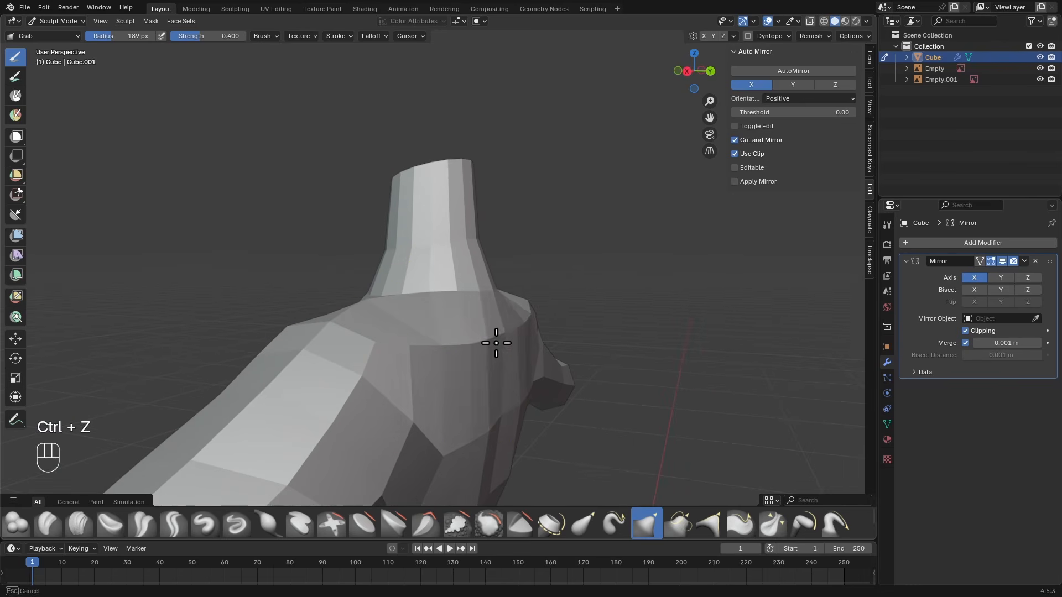
left_click_drag(496, 343, 494, 350)
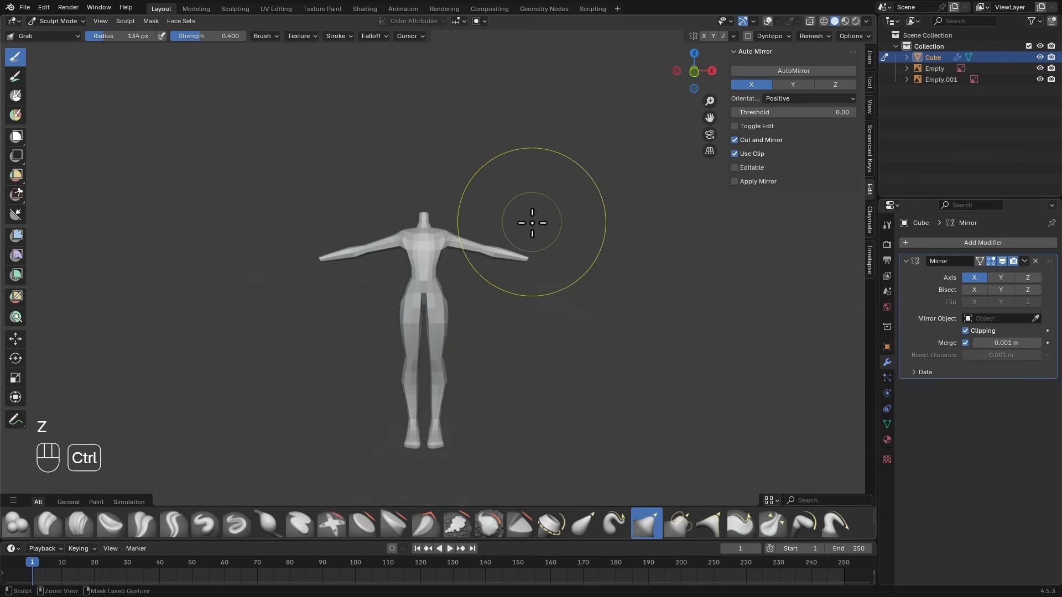
left_click_drag(533, 221, 528, 195, "ctrl+alt")
left_click_drag(528, 194, 491, 227, "alt")
key("ctrl+z")
left_click_drag(491, 227, 505, 202, "ctrl+alt")
Add a centred edge loop to the upper arm in Edit Mode and rescale it
key("Tab")
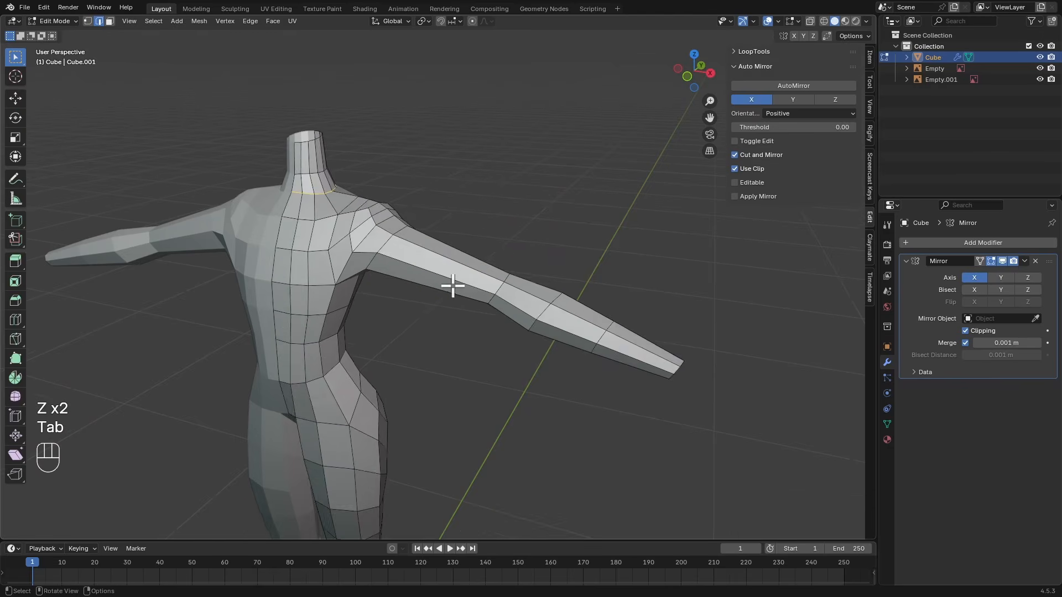
mouse_move(452, 287)
left_mouse_down("ctrl+alt")
mouse_move(469, 254)
mouse_move(458, 301)
mouse_move(488, 258)
mouse_move(364, 287)
left_mouse_up("ctrl+alt")
key("ctrl+r")
left_click(474, 271)
key("Escape")
key("s")
left_click(487, 260)
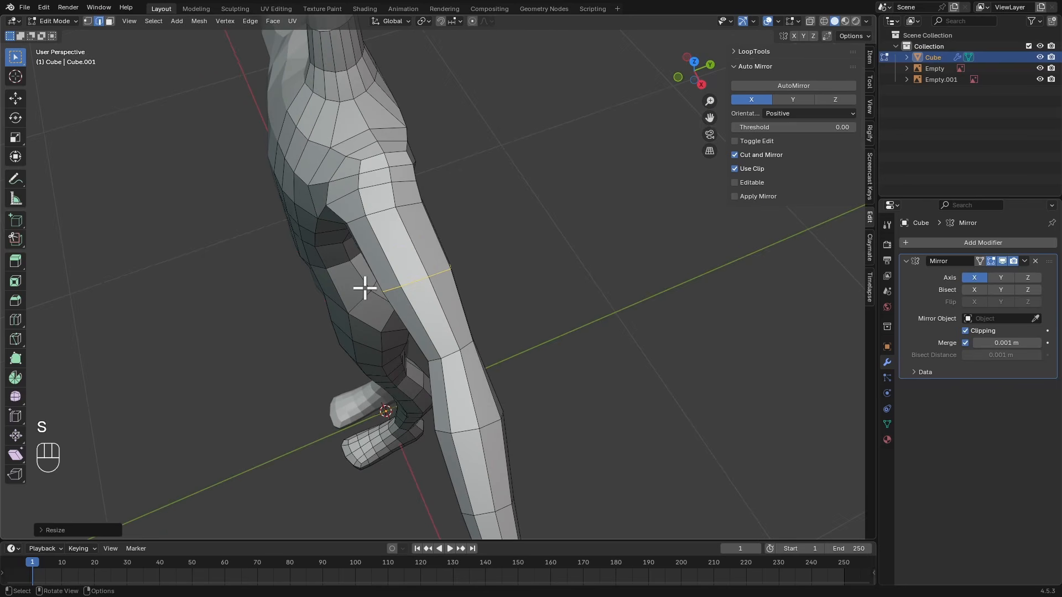
Reposition the new loop in the middle of the upper arm and fine-tune its scale
left_click_drag(415, 233, 542, 190, "alt")
key("g")
left_click(473, 313)
key("s")
left_click(495, 297)
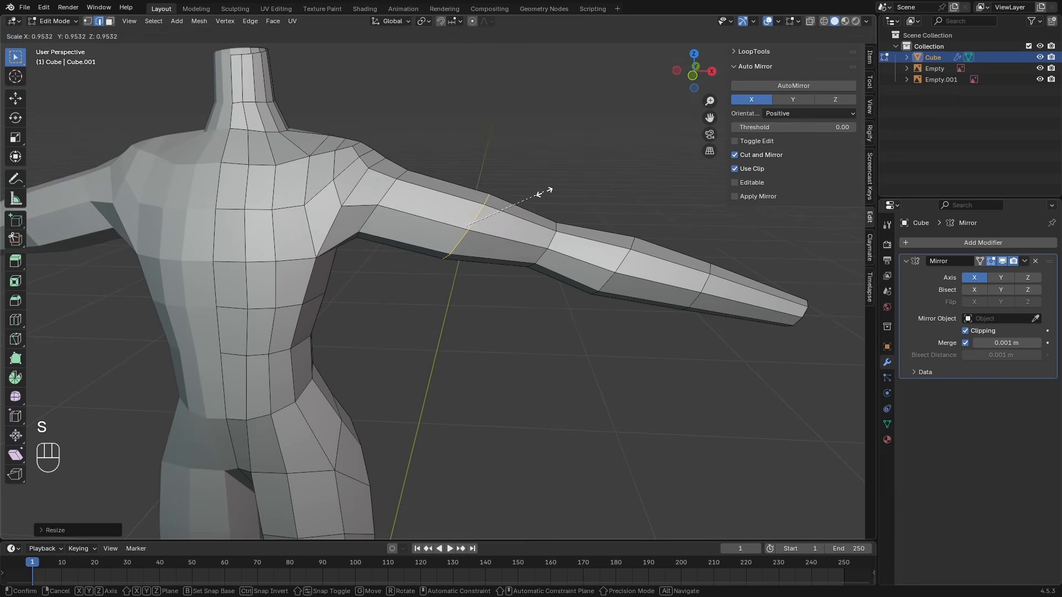
Add a centred edge loop between the shoulder and the mid-upper-arm loop and enlarge it slightly
key("ctrl+r")
left_click(465, 190)
key("Escape")
key("s")
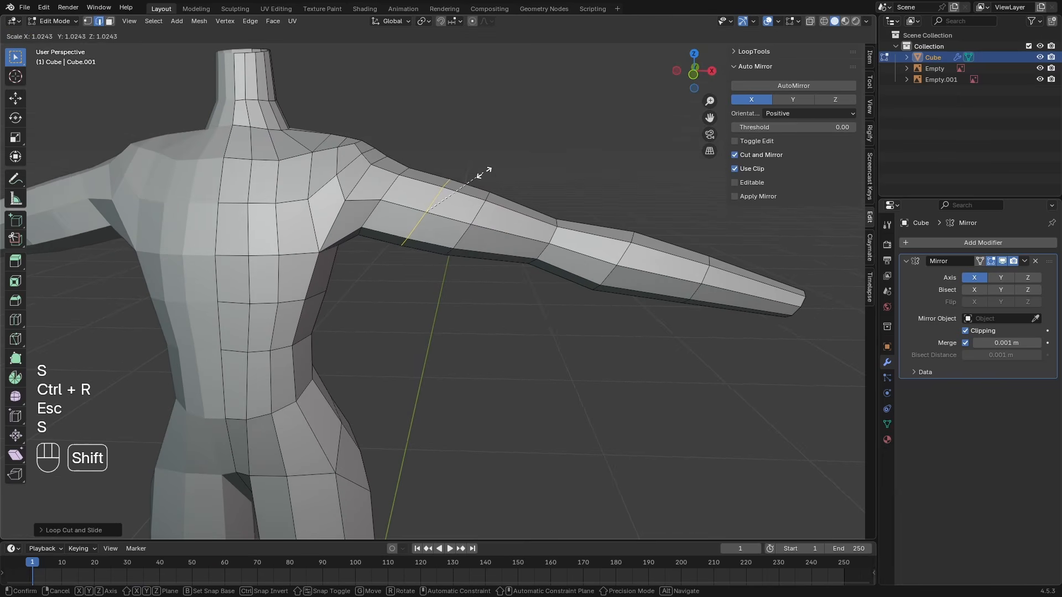
left_click(469, 185)
Add an edge loop between the mid-upper-arm loop and the elbow, rescale it and slide it along the arm
key("ctrl+r")
left_click(531, 207)
key("Escape")
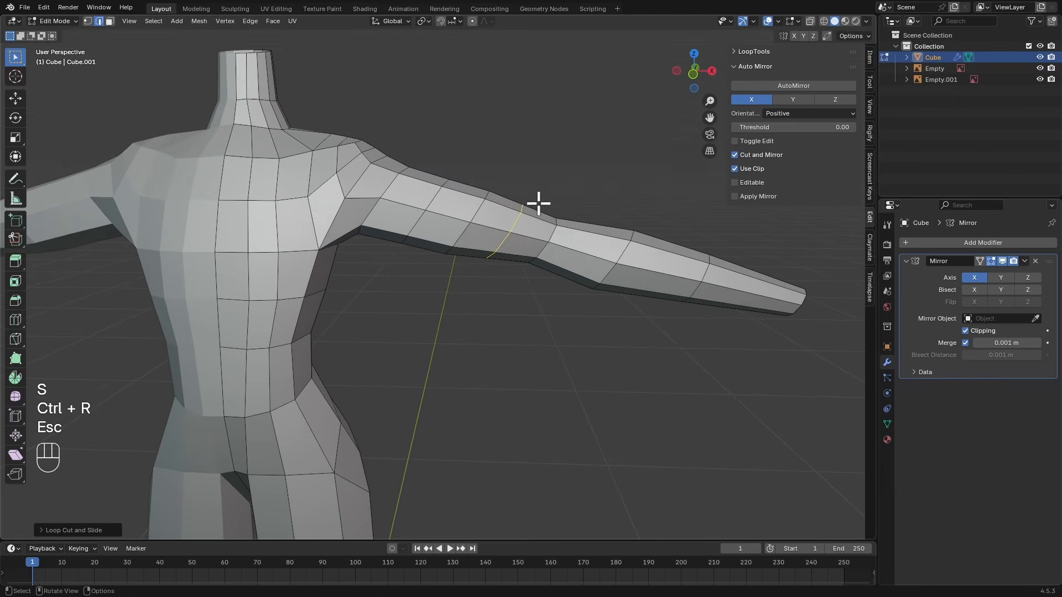
key("s")
left_click(551, 178)
key("g")
key("g")
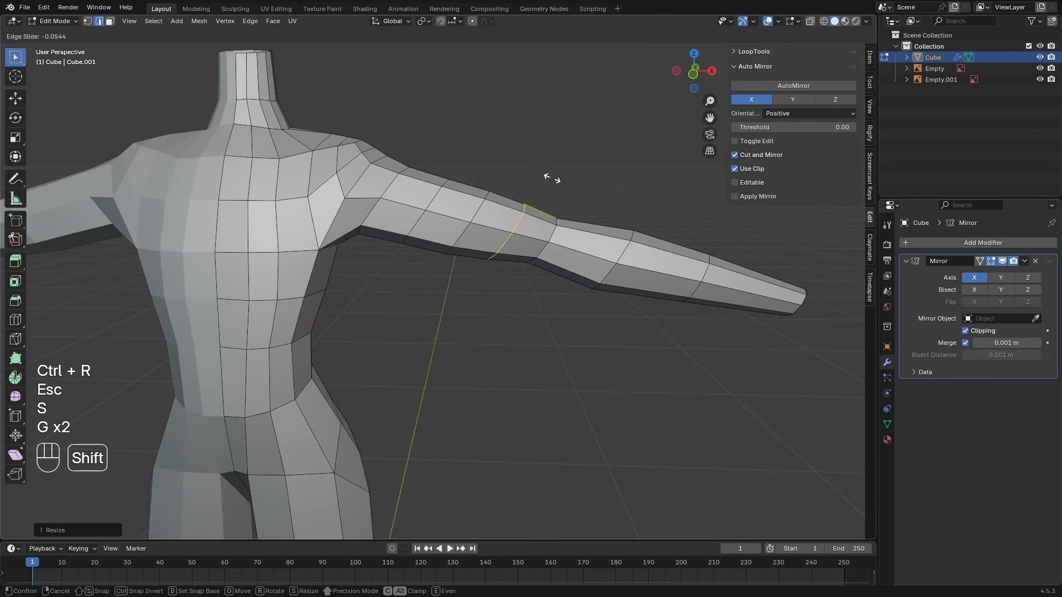
left_click(610, 199)
Add evenly placed edge loops to the forearm sections between elbow and wrist, and clear the selection
key("ctrl+r")
left_click(575, 249)
key("Escape")
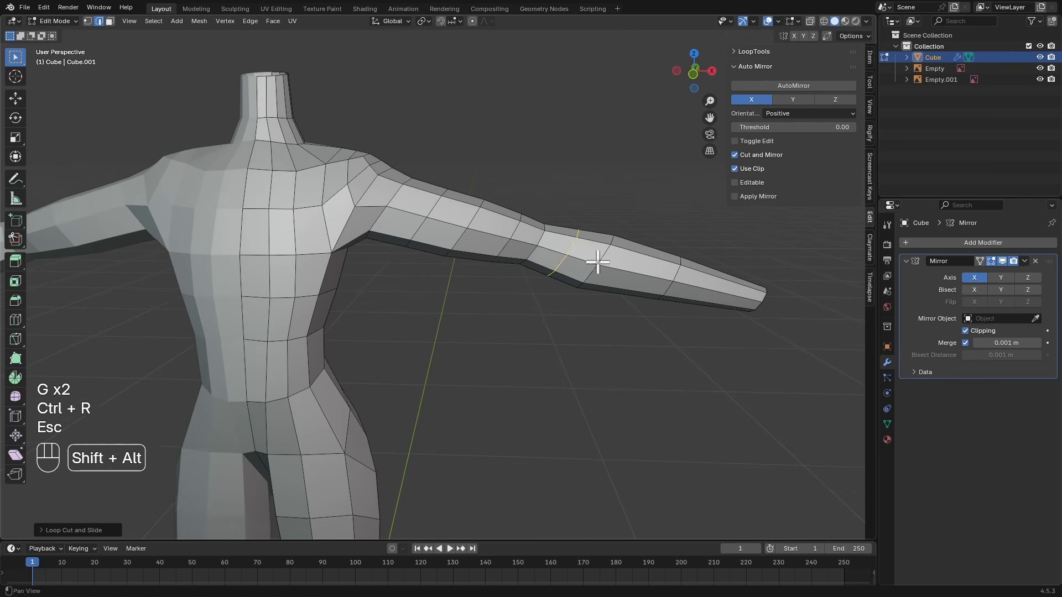
middle_click_drag(599, 256, 571, 263)
key("ctrl+r")
key("Escape")
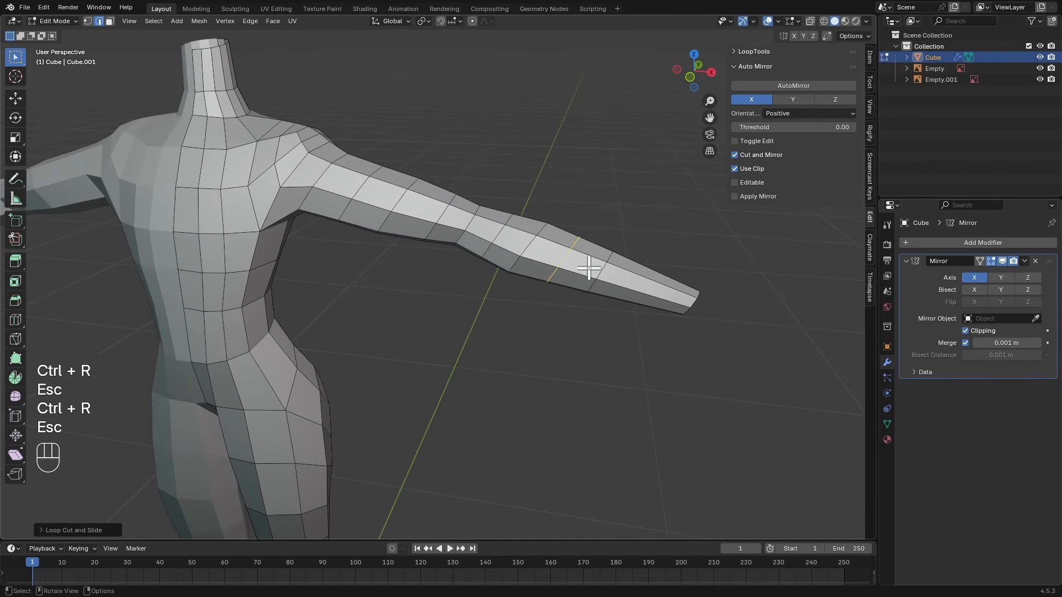
key("ctrl+r")
key("Escape")
key("a")
key("a")
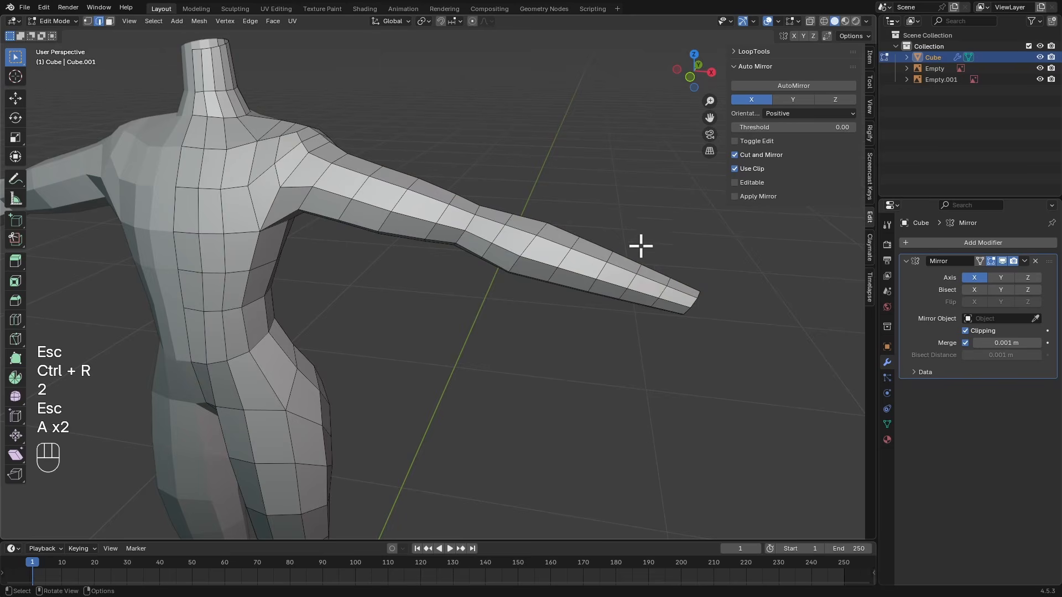
Switch to Object Mode and add a Subdivision modifier with viewport level 1 to the body
middle_click_drag(640, 244, 568, 273, "alt")
key("ctrl+Tab")
key("ctrl+1")
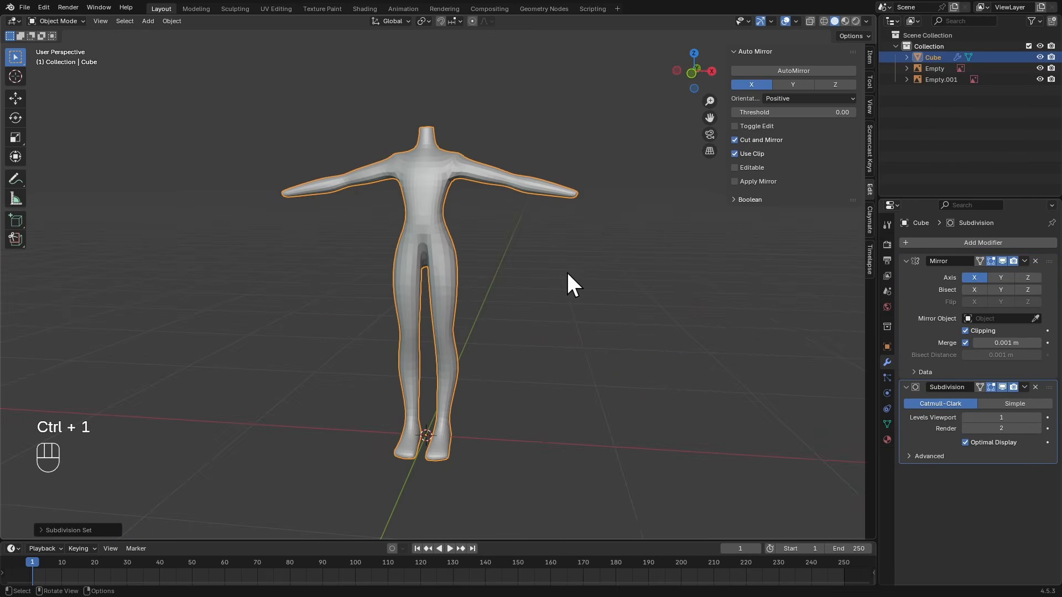
Select the end cap at the wrist through the mesh in Edit Mode and delete its faces
middle_click_drag(592, 217, 547, 297, "alt+shift")
scroll(566, 241, "up", 4)
key("Tab")
scroll(592, 232, "up", 1)
middle_click_drag(623, 254, 612, 218, "alt+shift")
key("alt+z")
left_click_drag(658, 288, 635, 244)
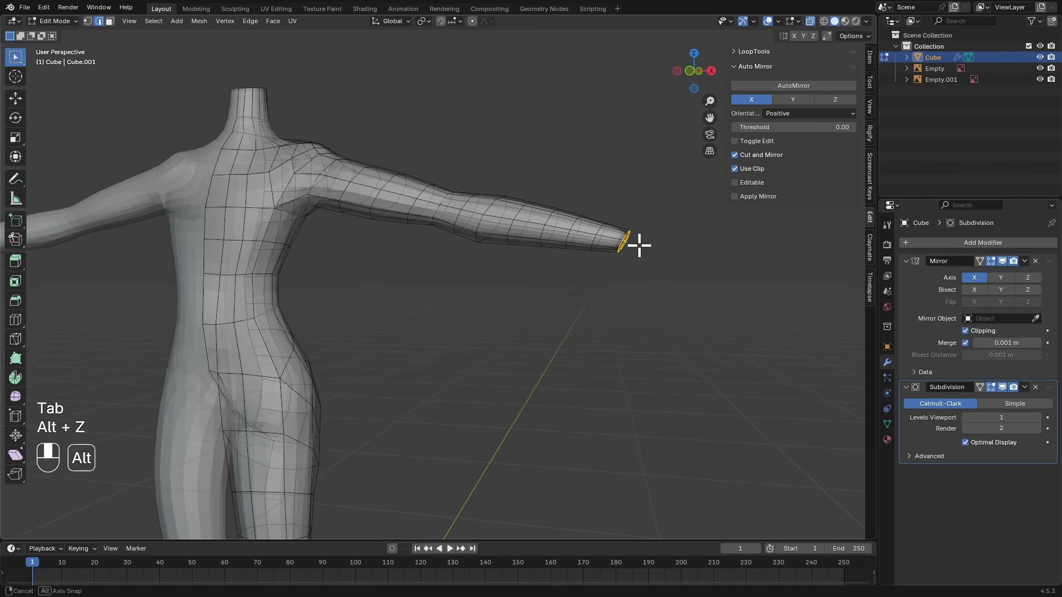
key("alt+z")
middle_click_drag(639, 244, 616, 249)
key("x")
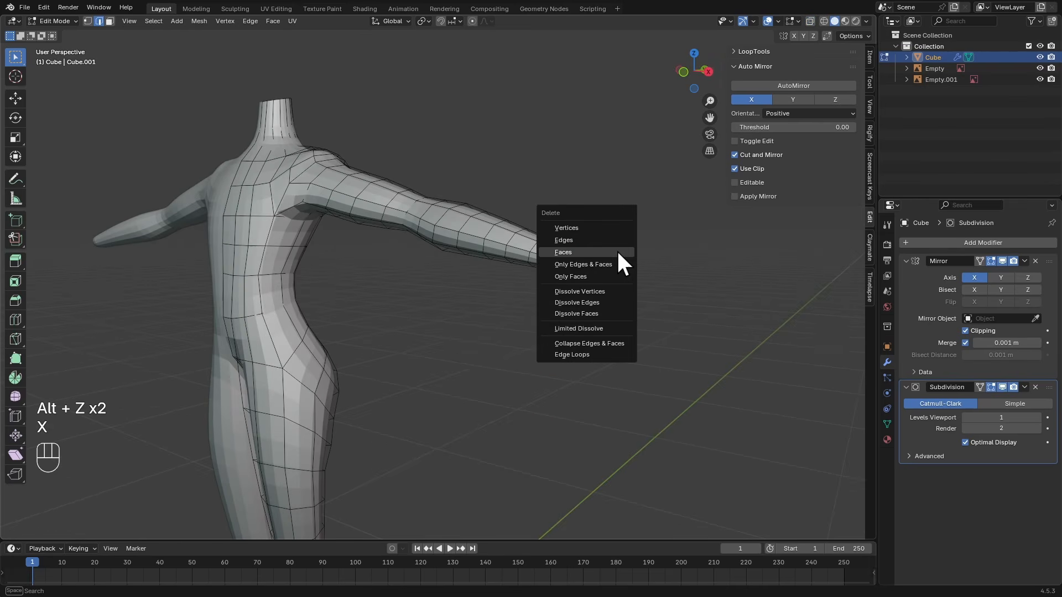
left_click(616, 250)
Thicken the thighs down to the knees in Sculpt Mode using the Inflate/Deflate brush at 163 px radius
scroll(600, 283, "down", 2)
middle_click_drag(599, 284, 629, 279, "alt")
middle_click_drag(525, 270, 613, 257, "alt+shift")
scroll(569, 295, "down", 2)
key("ctrl+Tab")
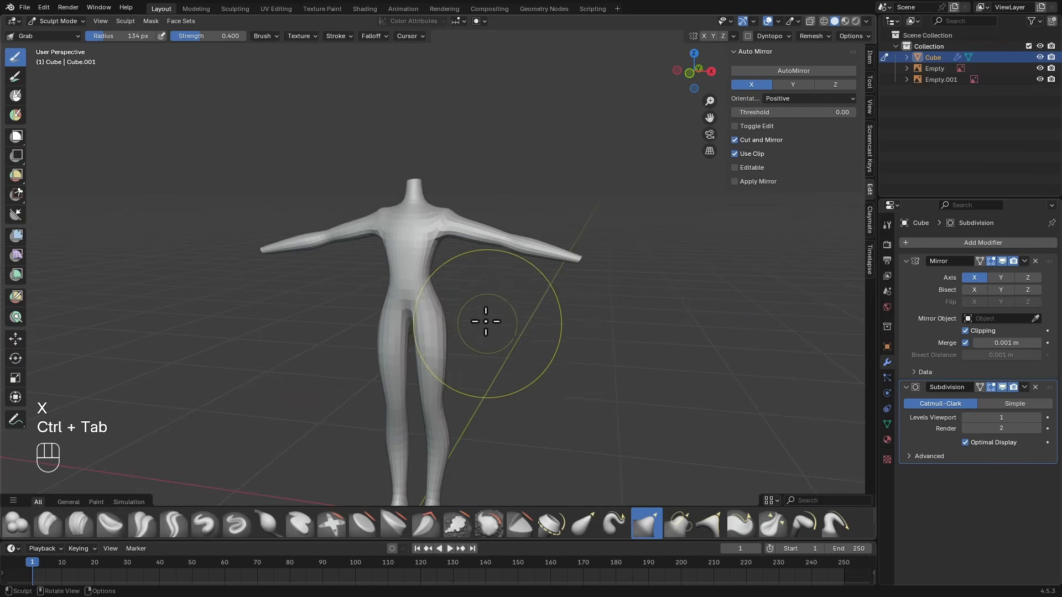
mouse_move(486, 312)
middle_mouse_down("alt+shift")
mouse_move(535, 301)
mouse_move(426, 300)
middle_mouse_up("alt+shift")
mouse_move(486, 301)
left_mouse_down("alt")
mouse_move(400, 298)
mouse_move(518, 306)
mouse_move(540, 277)
mouse_move(509, 285)
mouse_move(481, 256)
mouse_move(473, 266)
left_mouse_up("alt")
scroll(535, 266, "up", 2)
key("i")
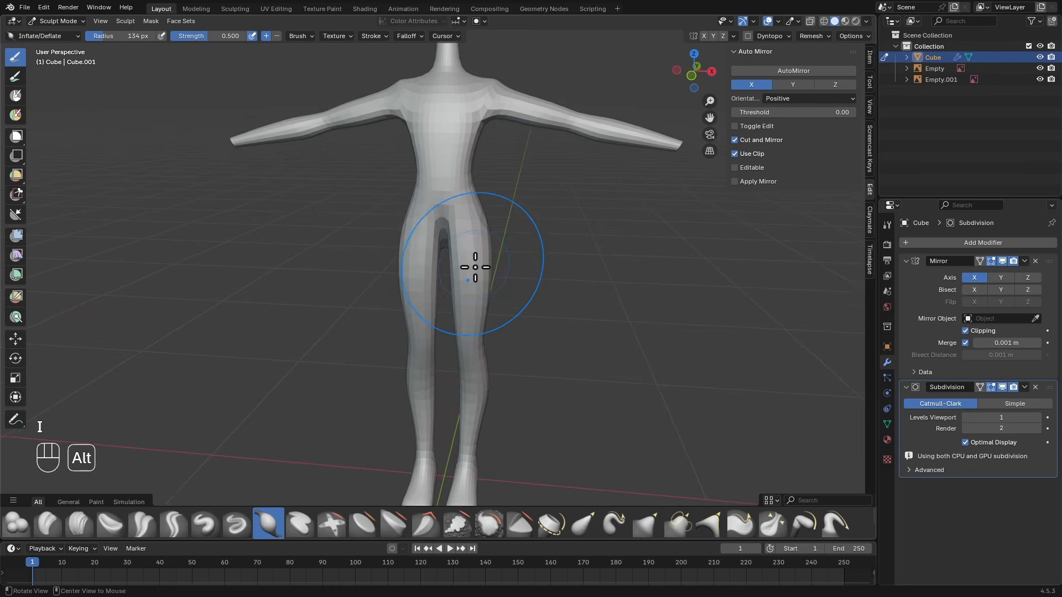
key("f")
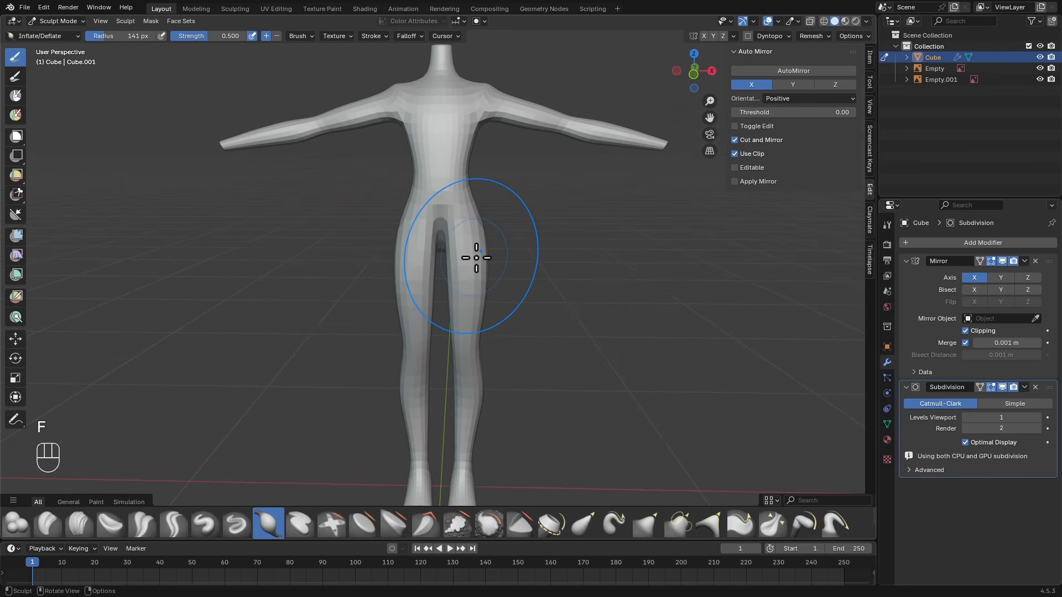
key("f")
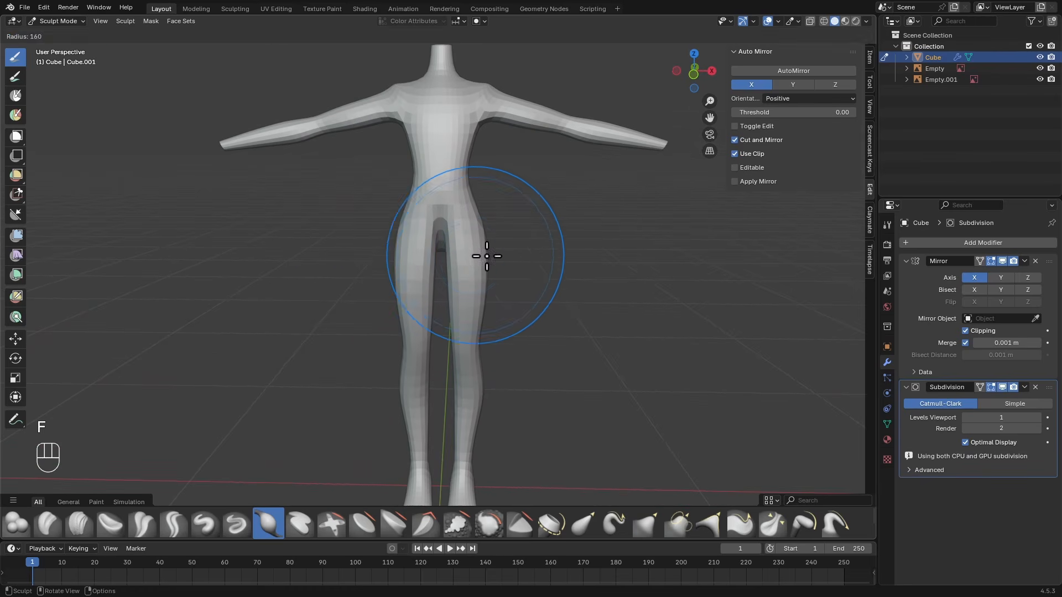
left_click(473, 278)
left_click_drag(469, 343, 469, 345)
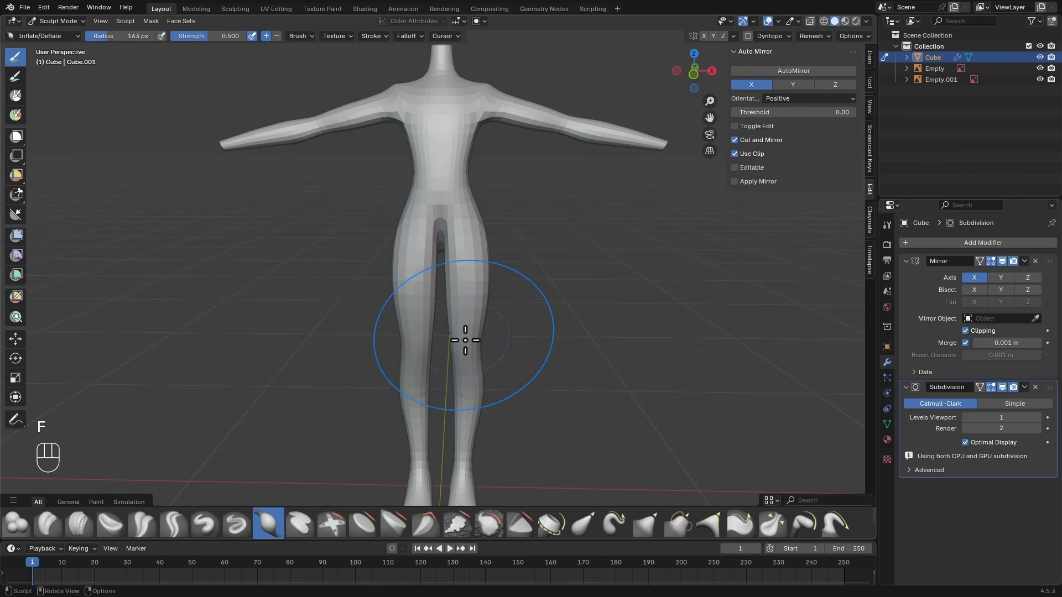
Inflate the lower legs with the brush radius set to 153 px
left_click_drag(470, 390, 466, 335, "alt+shift")
key("f")
key("f")
left_click(466, 335)
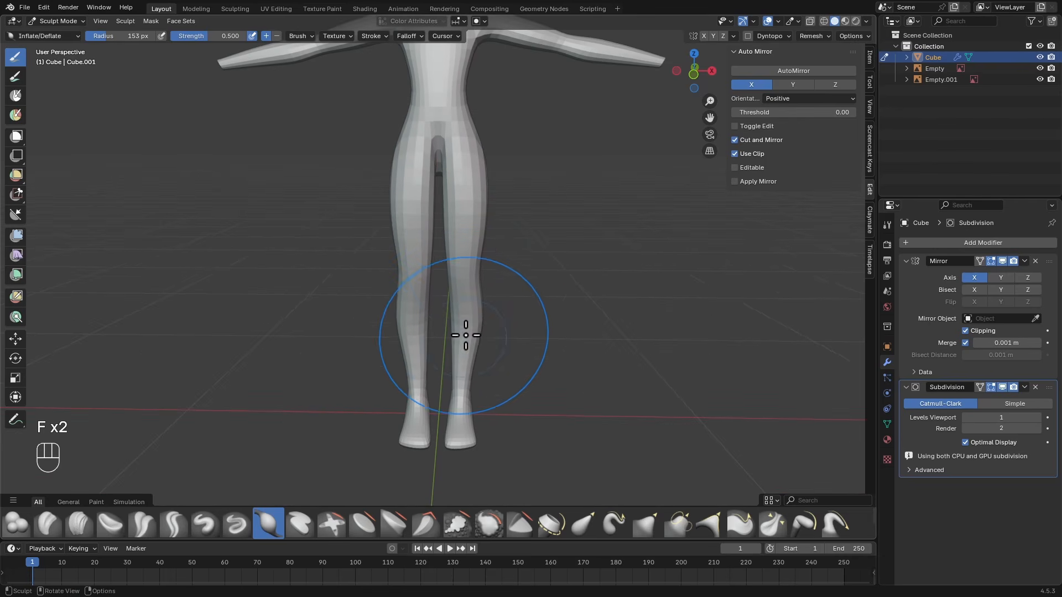
Inflate the forearm with the brush radius set to 142 px
mouse_move(490, 258)
left_mouse_down("ctrl+alt")
mouse_move(489, 341)
mouse_move(496, 288)
left_mouse_up("ctrl+alt")
mouse_move(517, 267)
left_mouse_down("alt")
mouse_move(499, 326)
mouse_move(504, 263)
left_mouse_up("alt")
key("f")
left_click(501, 263)
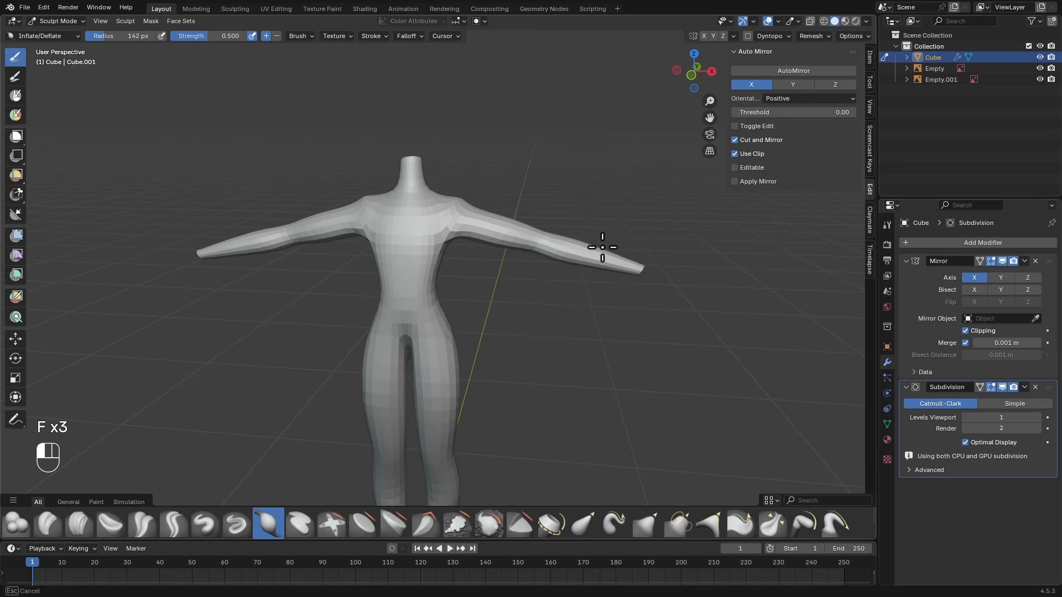
left_click_drag(602, 248, 607, 249)
Add volume to the shoulders and neck with the Inflate/Deflate brush
mouse_move(472, 226)
left_mouse_down("alt+shift")
mouse_move(512, 282)
mouse_move(507, 239)
left_mouse_up("alt+shift")
key("f")
left_click_drag(451, 229, 487, 222, "alt")
left_click(462, 222)
left_click_drag(487, 222, 480, 191, "ctrl+alt")
left_click_drag(477, 218, 469, 232, "alt")
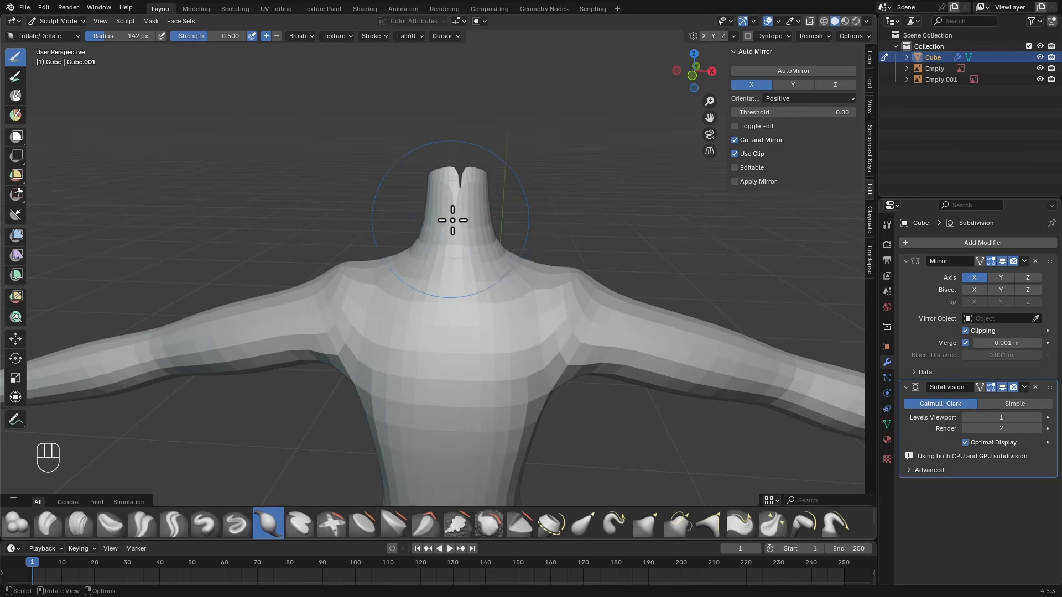
Move the front vertex of the neck's rim along X to the mirror centre line in Edit Mode
key("Tab")
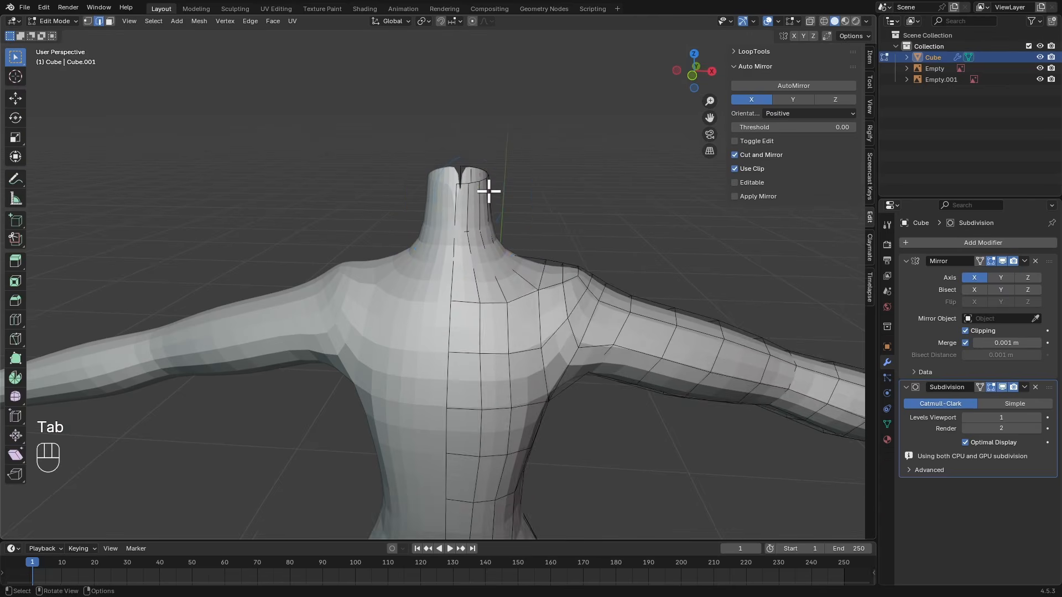
mouse_move(483, 190)
left_mouse_down("ctrl+alt")
mouse_move(509, 240)
mouse_move(501, 196)
mouse_move(522, 225)
mouse_move(540, 230)
left_mouse_up("ctrl+alt")
key("g")
key("x")
left_click(508, 229)
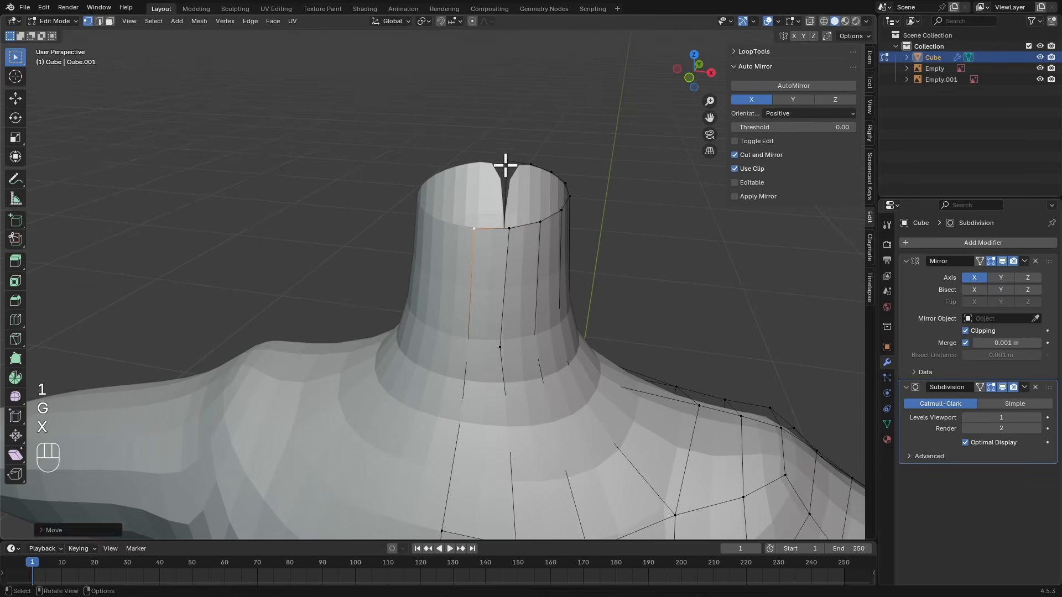
Move the remaining open vertex on the neck's rim along X to the mirror centre line
key("g")
key("x")
left_click(563, 151)
Select the neck's top rim loop and reposition it over the side reference, using the right view with X-ray
left_click_drag(561, 191, 444, 205, "alt")
key("KP_3")
key("alt+z")
left_click(450, 214, "alt")
key("g")
left_click(438, 211, "shift")
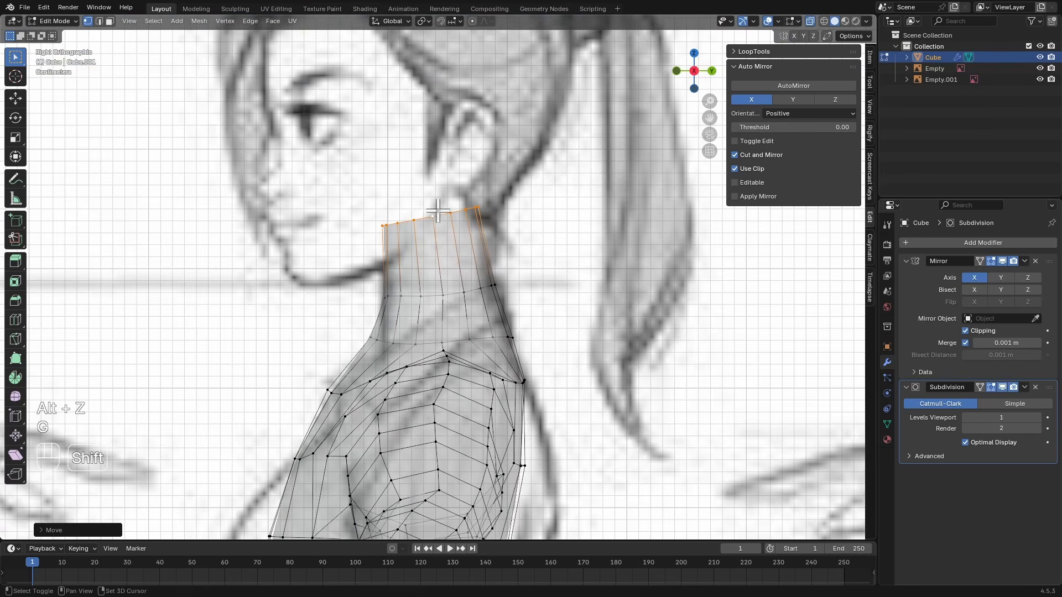
Rotate, move and scale the middle neck loop to follow the side reference
key("r")
left_click(554, 242)
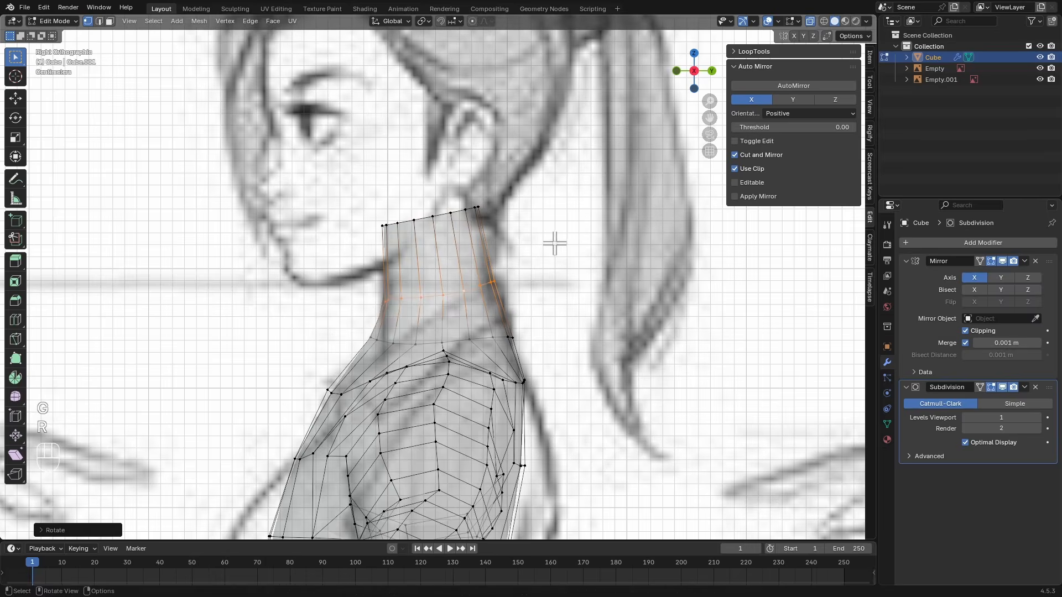
key("g")
left_click(552, 237)
key("s")
left_click(539, 269)
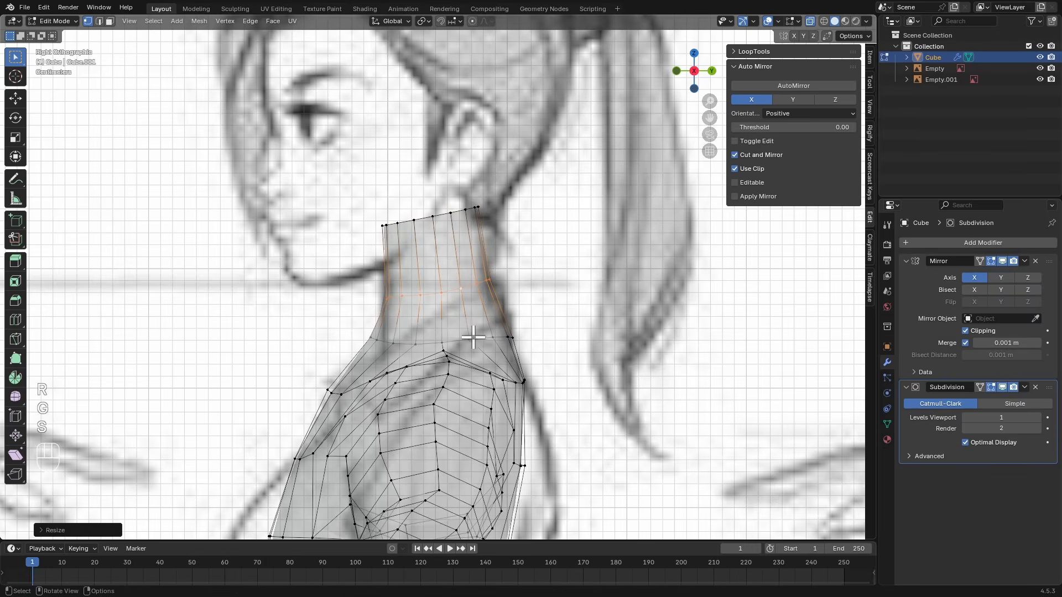
Rotate, scale and move the loop at the neck's base to fit the side reference
key("r")
left_click(552, 273)
key("s")
left_click(550, 279)
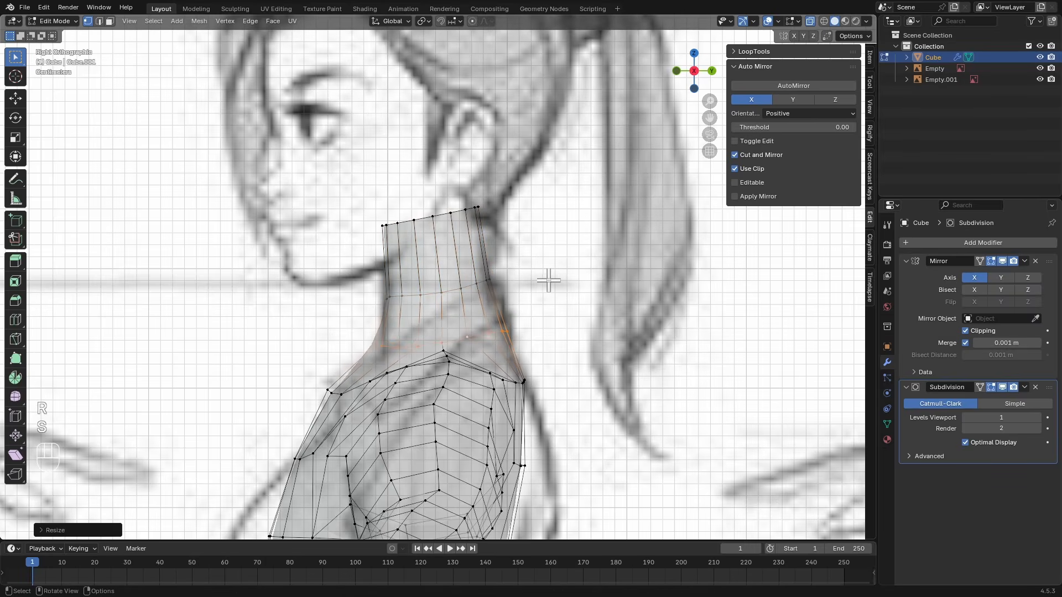
key("g")
left_click(552, 270)
Turn off X-ray, switch to Sculpt Mode and add volume to the calves using Inflate/Deflate with a 149 px radius
key("alt+z")
middle_click_drag(557, 197, 555, 296, "ctrl+alt")
key("ctrl+Tab")
left_click(492, 298)
mouse_move(481, 311)
middle_mouse_down("alt+shift")
mouse_move(509, 261)
mouse_move(483, 270)
mouse_move(543, 259)
mouse_move(545, 230)
middle_mouse_up("alt+shift")
middle_click_drag(546, 230, 552, 261, "ctrl+alt")
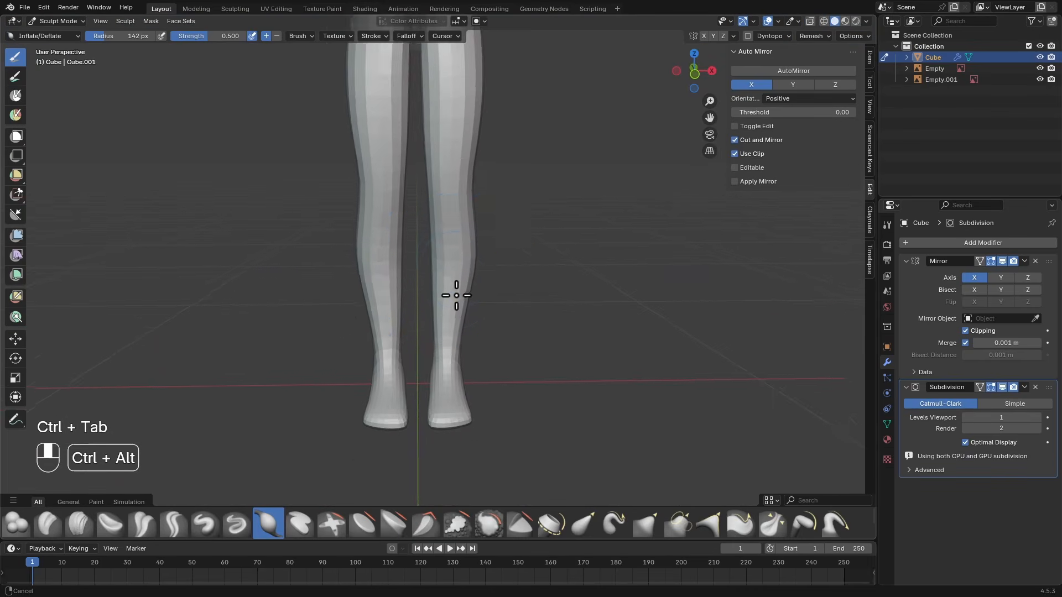
middle_click_drag(455, 296, 458, 281, "ctrl+alt")
middle_click_drag(457, 281, 466, 298, "alt")
key("f")
key("f")
left_click(474, 289)
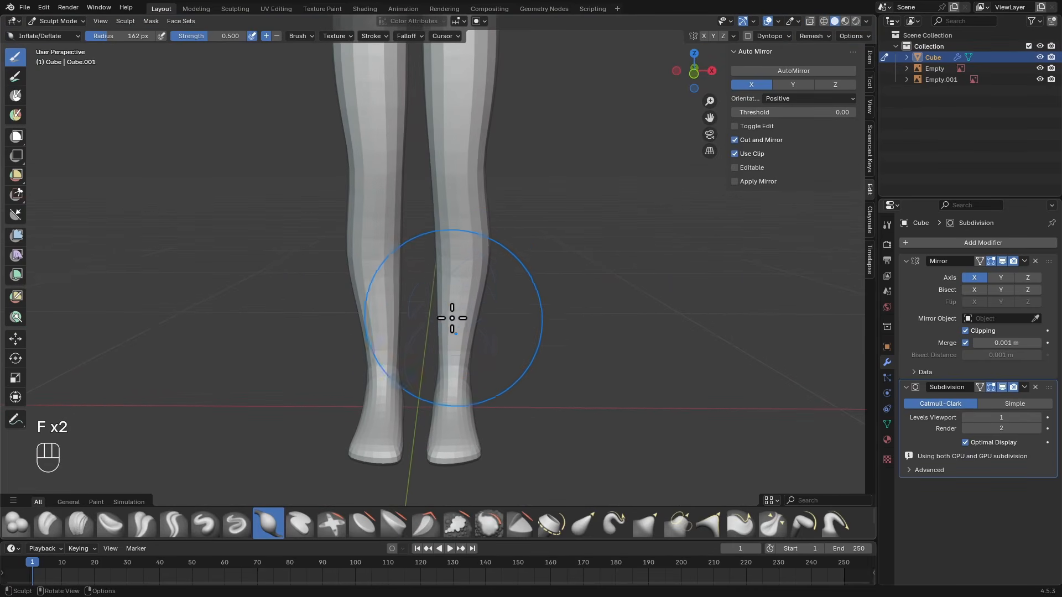
key("f")
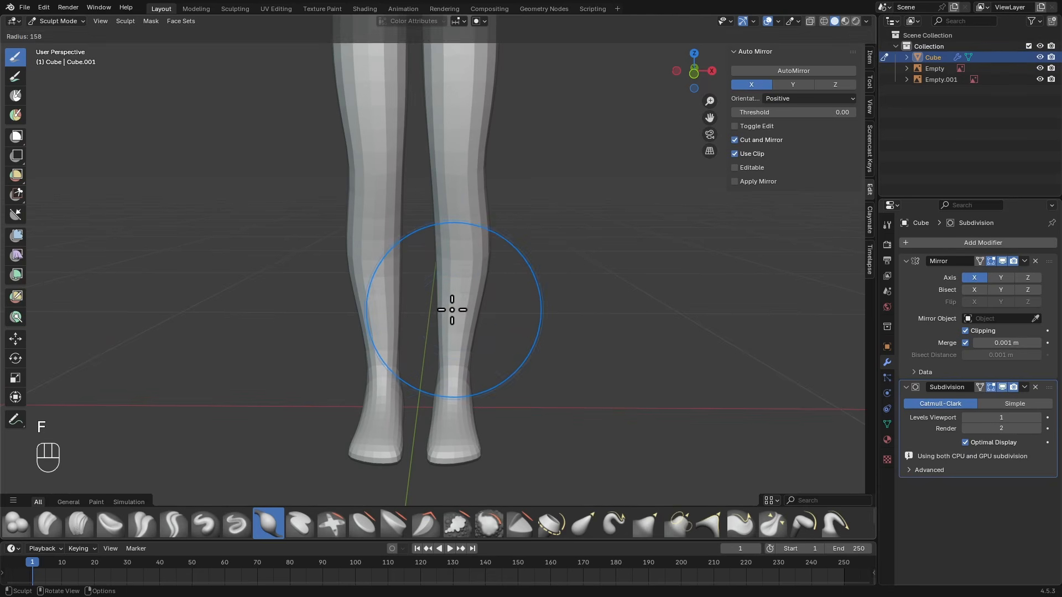
left_click(452, 311)
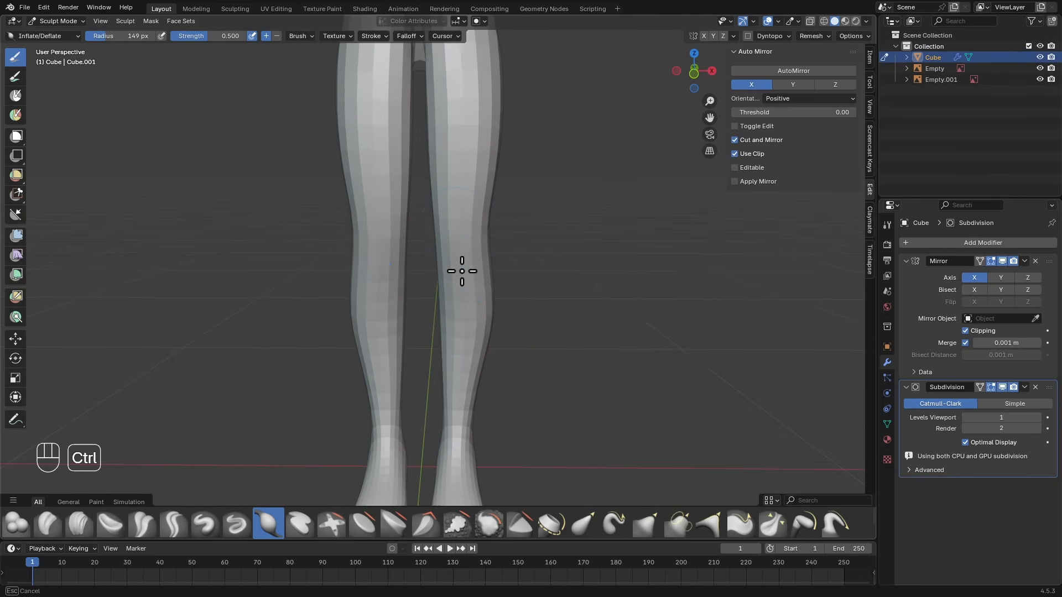
Return to Edit Mode and add a loop cut around the upper thigh just below the buttock
mouse_move(474, 249)
middle_mouse_down("alt")
mouse_move(504, 268)
mouse_move(466, 251)
mouse_move(470, 319)
middle_mouse_up("alt")
mouse_move(470, 320)
middle_mouse_down("alt")
mouse_move(446, 317)
mouse_move(462, 258)
mouse_move(481, 296)
mouse_move(372, 302)
mouse_move(463, 304)
middle_mouse_up("alt")
key("Tab")
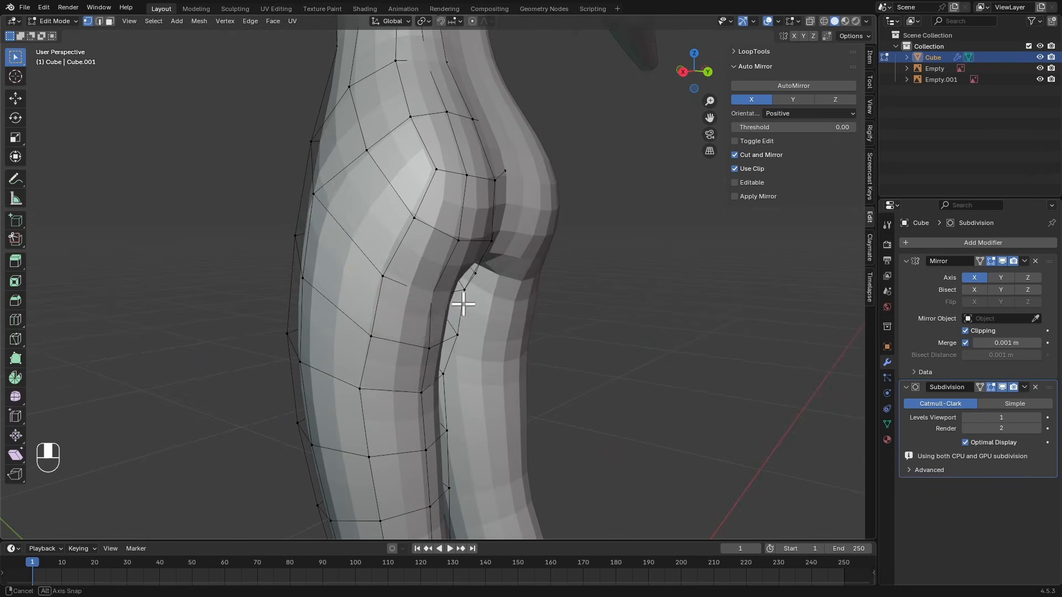
key("ctrl+r")
left_click(427, 301)
left_click(424, 302)
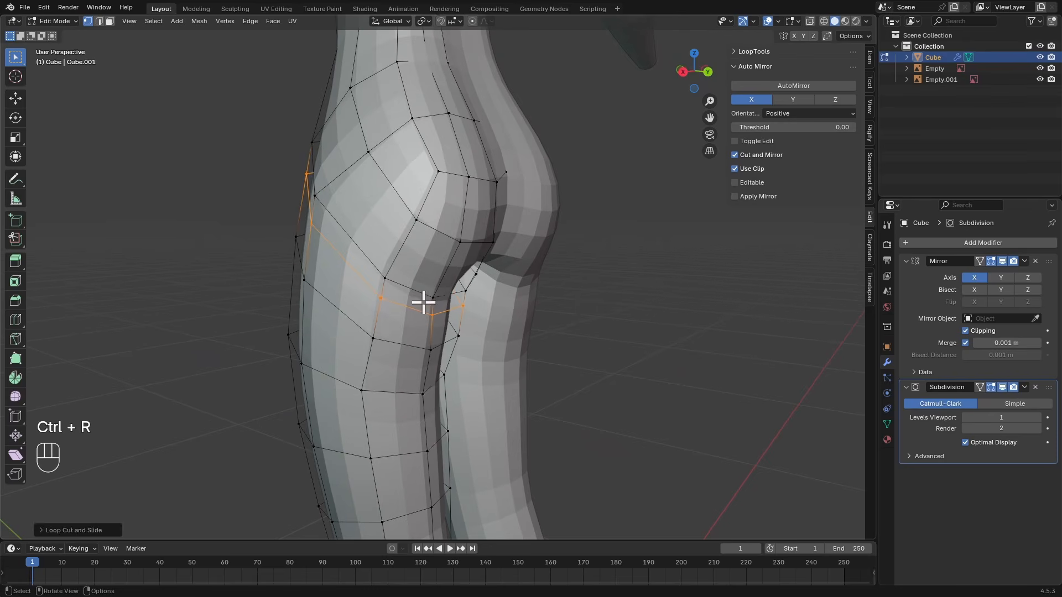
Move the edges at the lower buttock to shape the fold above the thigh
middle_click_drag(464, 305, 552, 291)
key("g")
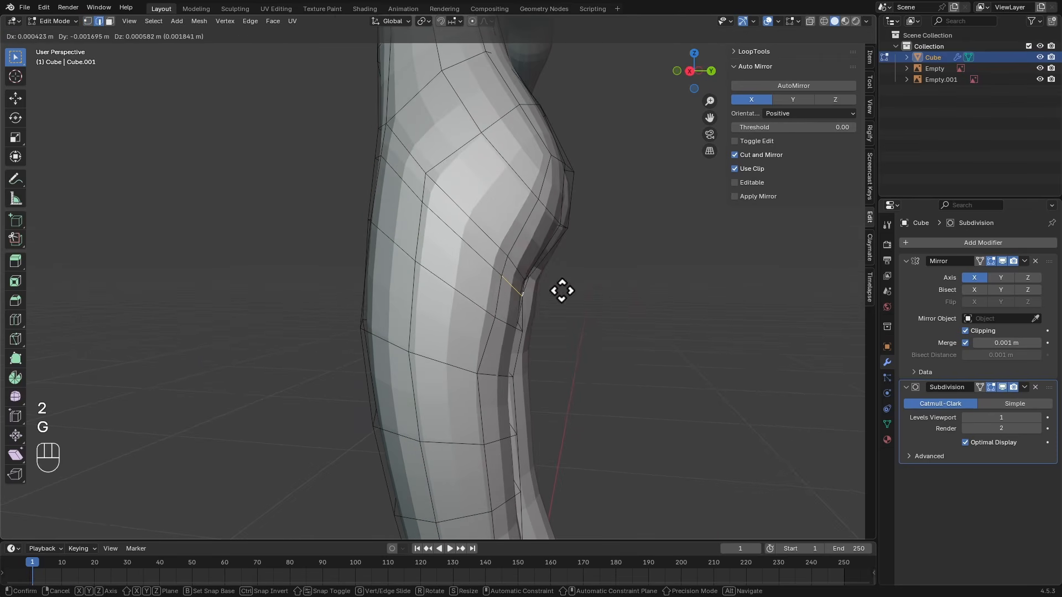
left_click(506, 190)
key("shift+alt+z")
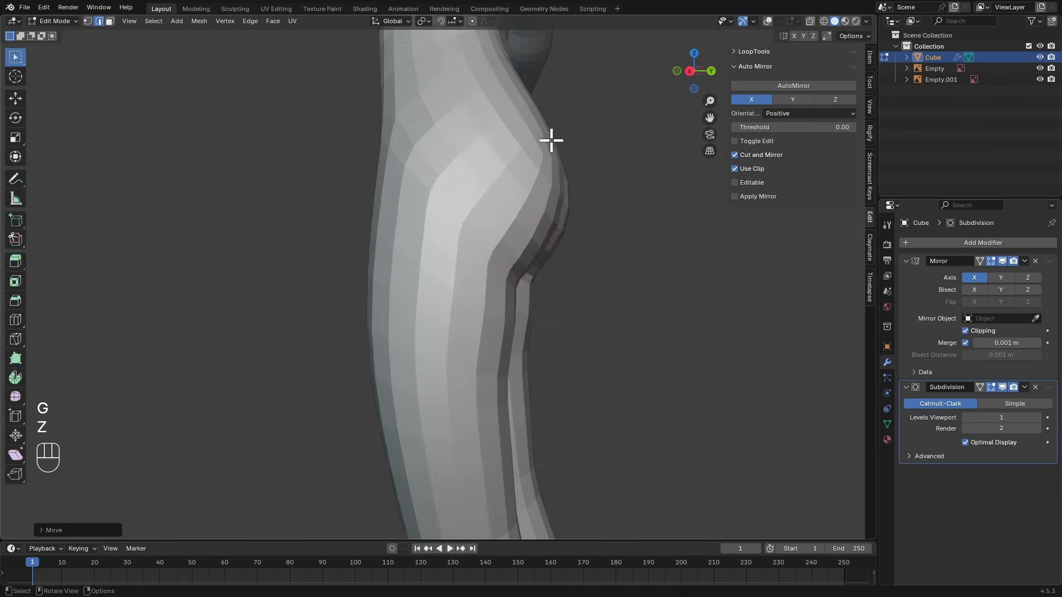
left_click_drag(550, 140, 495, 277, "ctrl+alt")
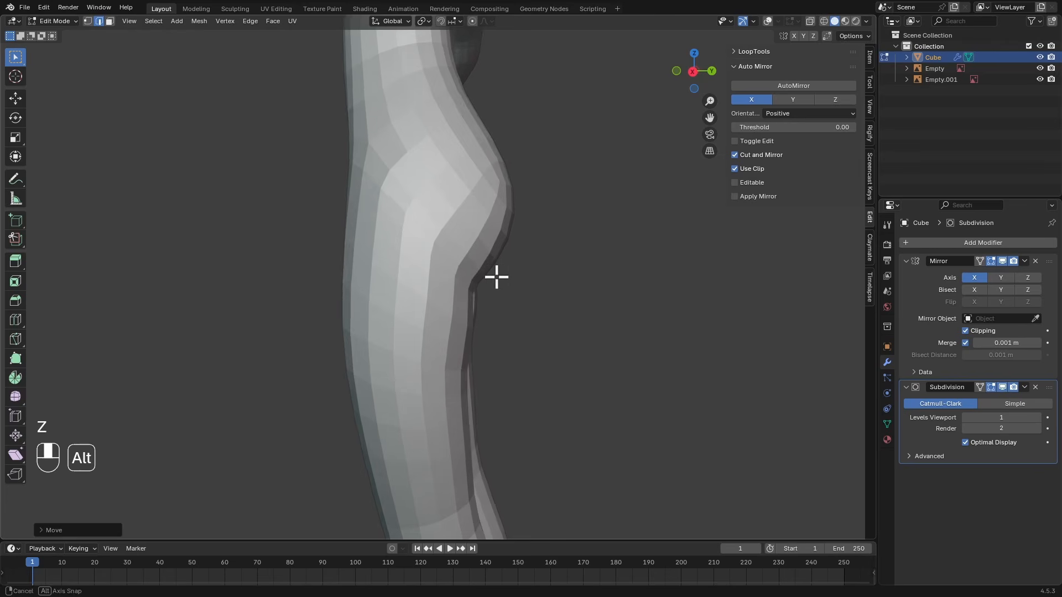
key("g")
left_click(483, 253)
key("shift+alt+z")
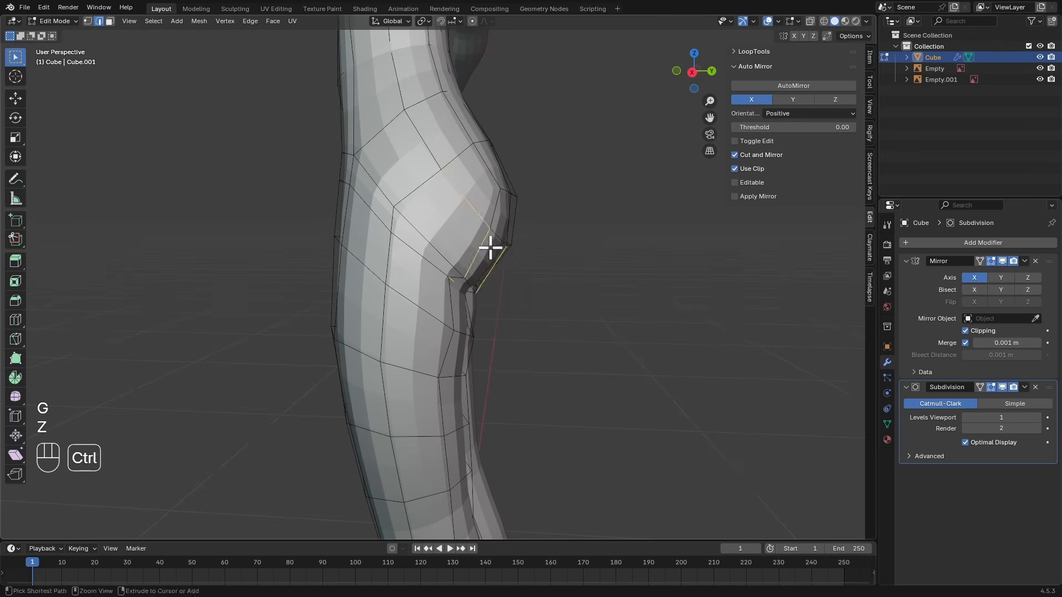
Move and slide the edges at the back of the upper thigh to even out the topology below the buttock
middle_click_drag(490, 248, 294, 326)
left_click_drag(429, 305, 498, 285, "alt")
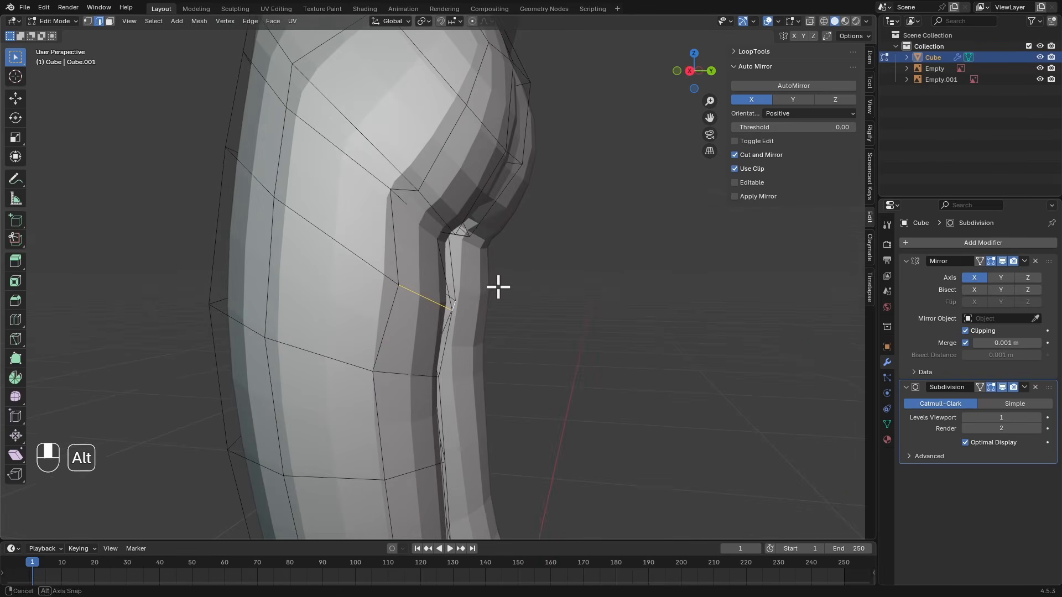
key("g")
left_click(424, 274)
left_click(419, 372)
left_click_drag(420, 372, 444, 388, "alt")
left_click(327, 379, "shift")
key("g")
key("g")
left_click(512, 349, "shift")
middle_click_drag(445, 388, 476, 353, "alt")
left_click(350, 383, "shift")
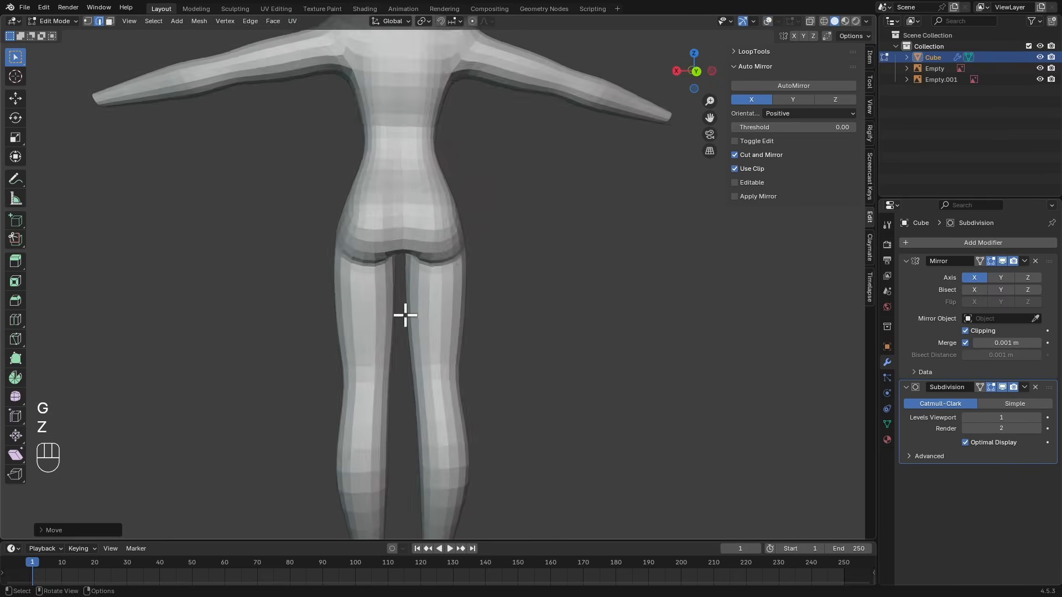
Move the centre-line edges between the buttocks about -0.015 m along Y to deepen the crease
middle_click_drag(405, 315, 487, 311)
left_click_drag(488, 311, 474, 313, "alt")
key("z")
left_click(471, 266)
scroll(467, 243, "up", 4)
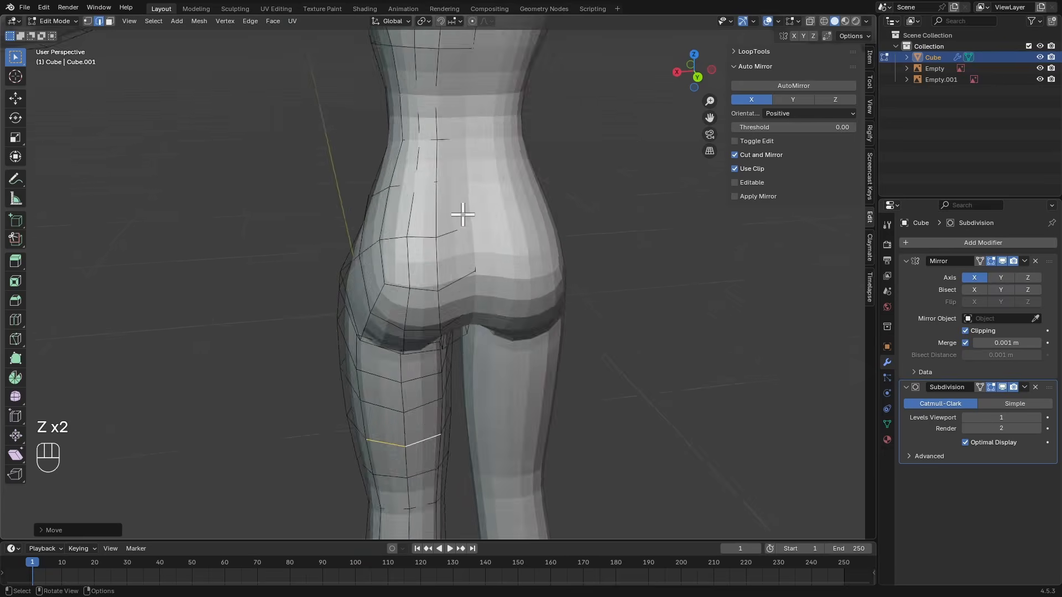
key("alt+z")
left_click_drag(462, 214, 505, 318, "alt")
scroll(493, 265, "up", 3)
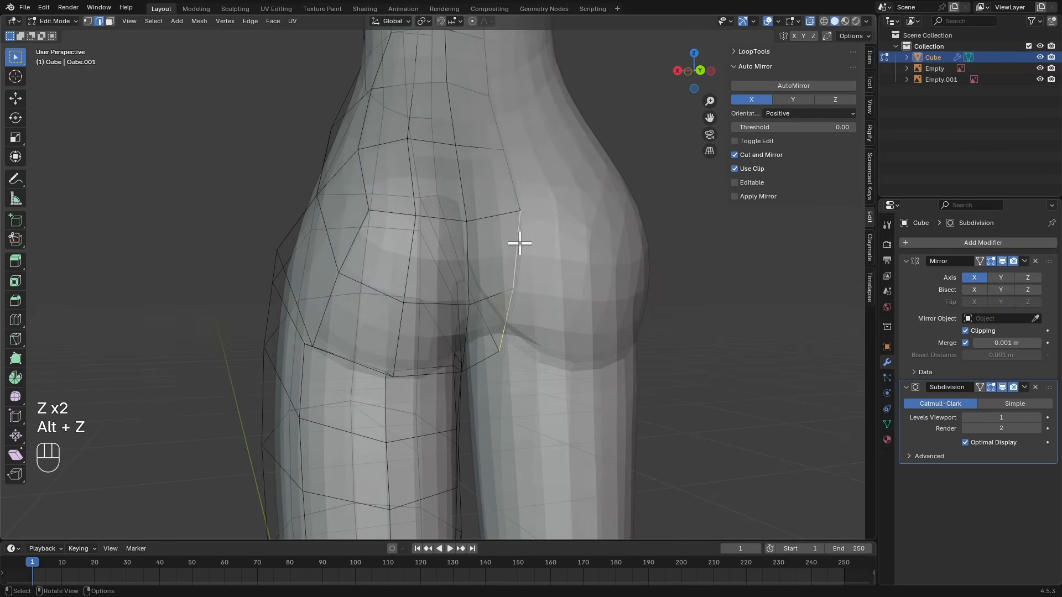
key("alt+z")
left_click_drag(553, 242, 564, 270, "alt")
key("g")
key("y")
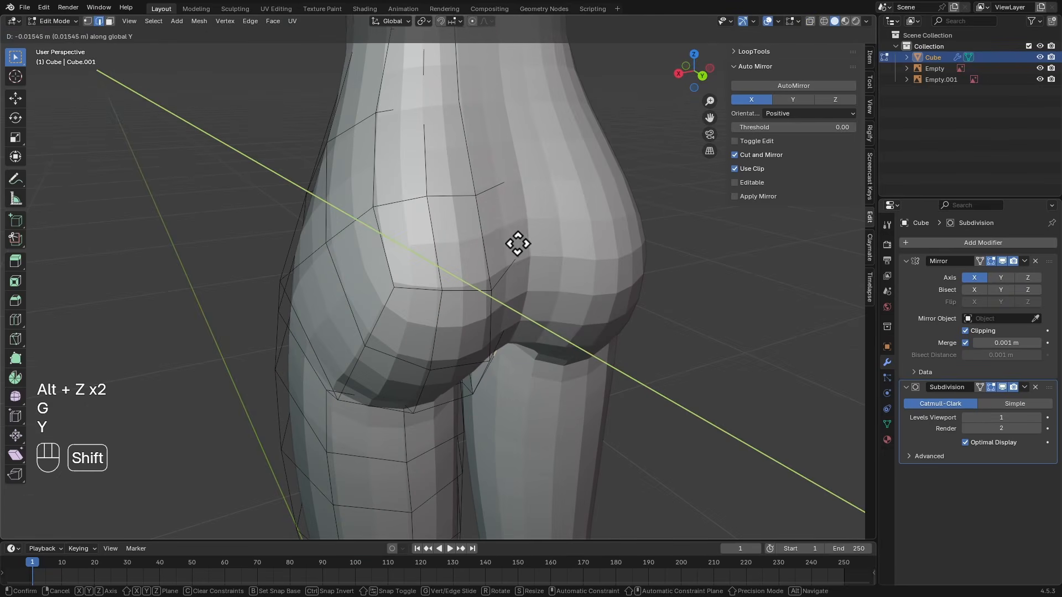
left_click(518, 244)
Move the centre-line edge just above the buttock crease along Y
left_click_drag(508, 237, 538, 308, "alt")
key("alt+z")
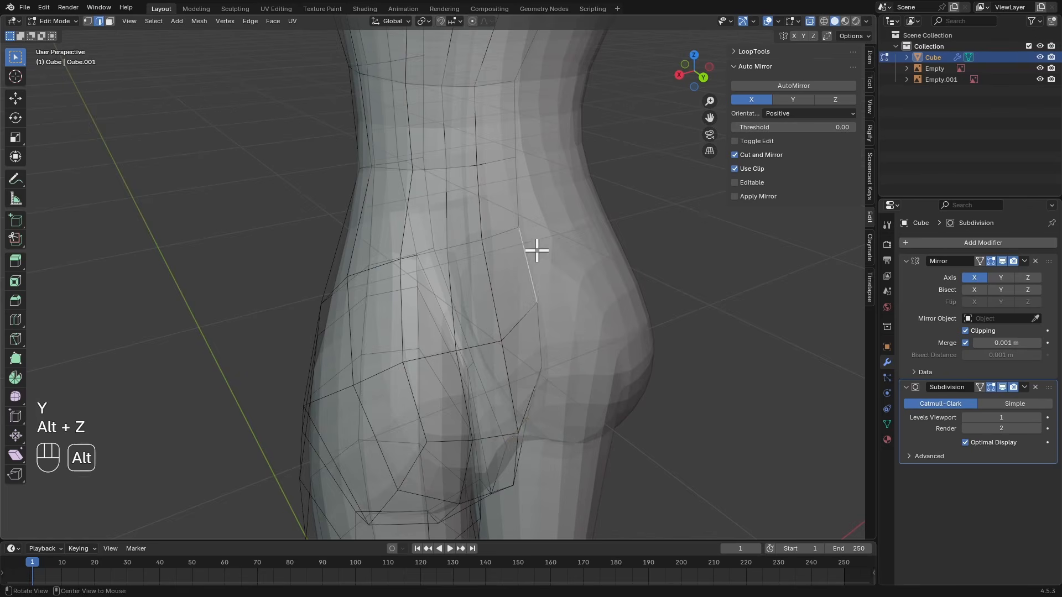
key("alt+z")
left_click_drag(536, 250, 564, 277, "alt")
key("g")
key("y")
left_click(515, 246)
Move the next centre-line edge up the lower back along Y to form the spine's groove
key("alt+z")
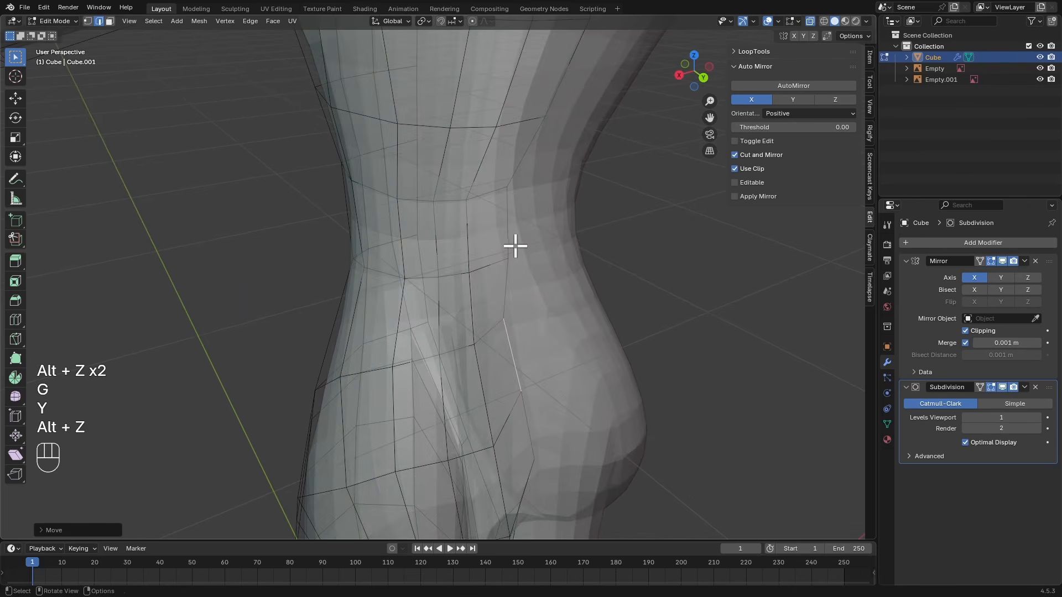
left_click_drag(515, 246, 528, 276, "alt")
key("alt+z")
key("g")
key("y")
left_click(540, 221)
left_click_drag(528, 276, 437, 315, "alt")
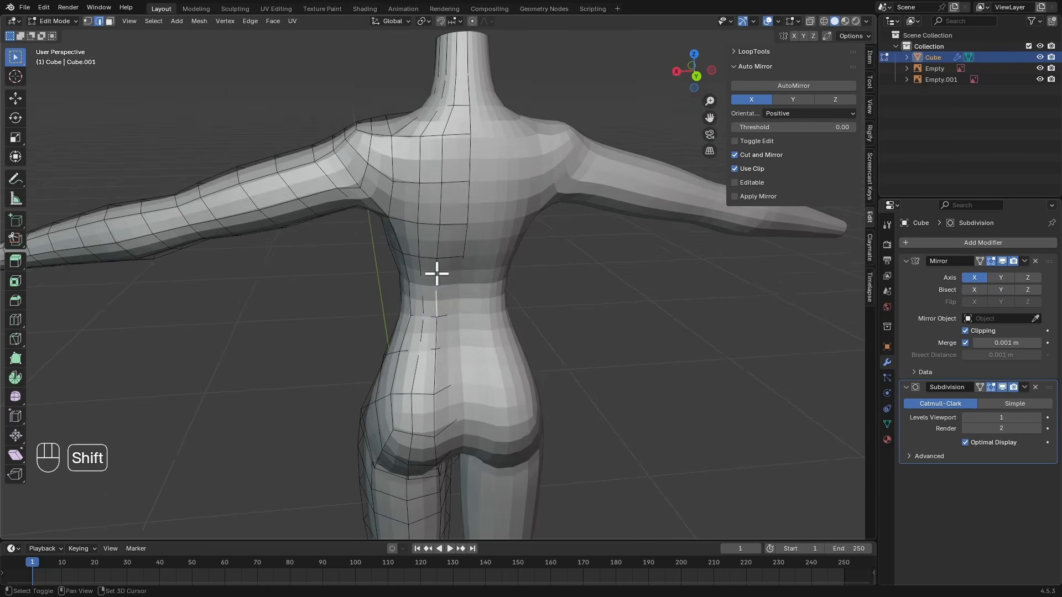
Slide the lower-back edges beside the spine toward the centre line
left_click(437, 274, "shift")
mouse_move(436, 274)
left_mouse_down("alt")
mouse_move(443, 292)
mouse_move(440, 268)
left_mouse_up("alt")
left_click_drag(439, 268, 435, 295, "alt+shift")
key("g")
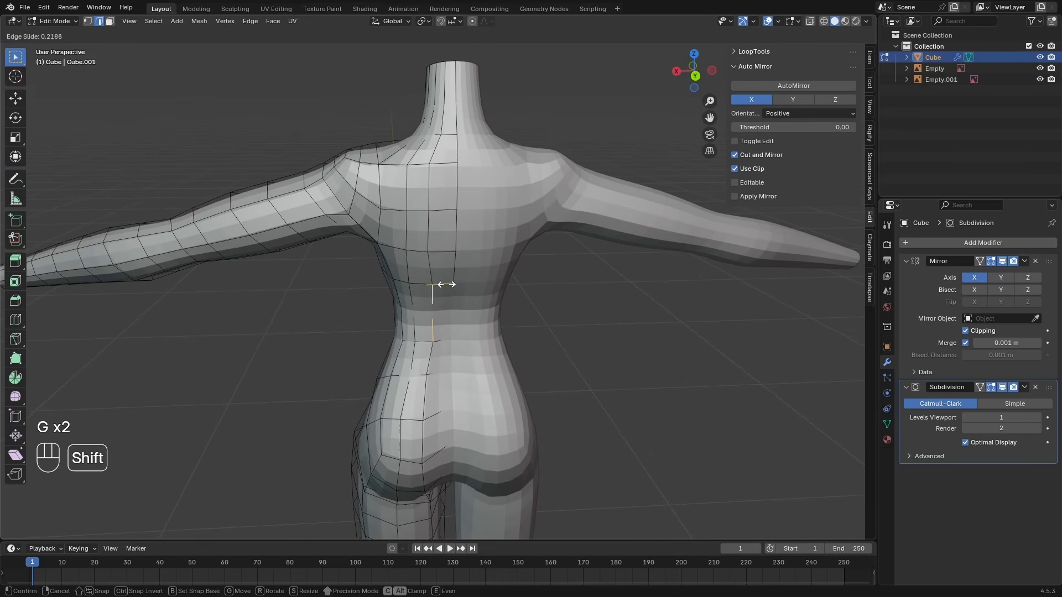
left_click(464, 284)
Slide the upper-back edge and the vertex below the neck toward the spine
mouse_move(456, 258)
left_mouse_down("alt+shift")
mouse_move(467, 294)
mouse_move(463, 270)
left_mouse_up("alt+shift")
left_click(439, 263)
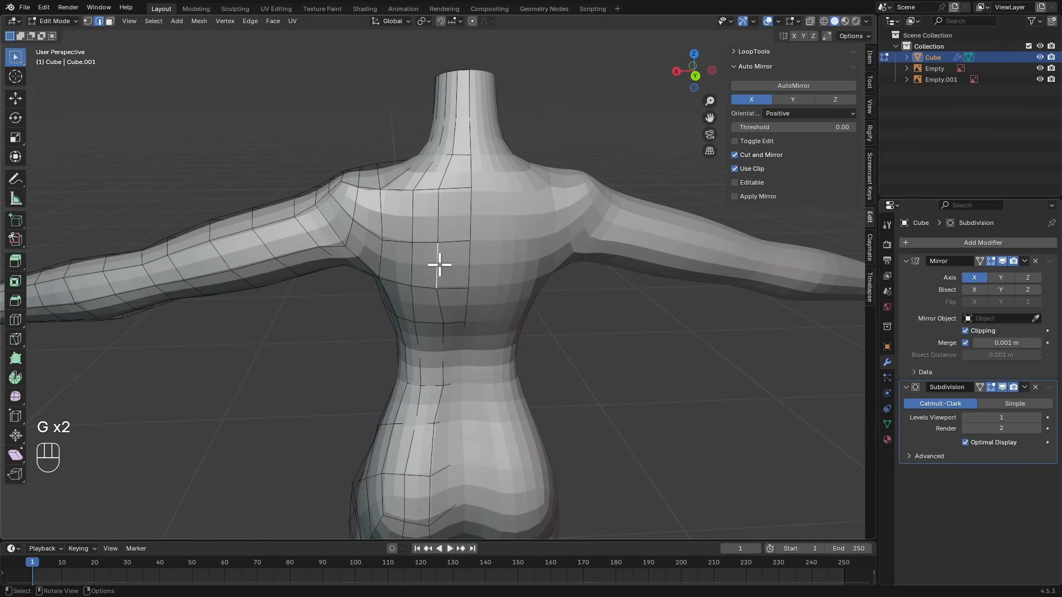
key("g")
key("g")
left_click(452, 265)
left_click(442, 189)
key("g")
key("g")
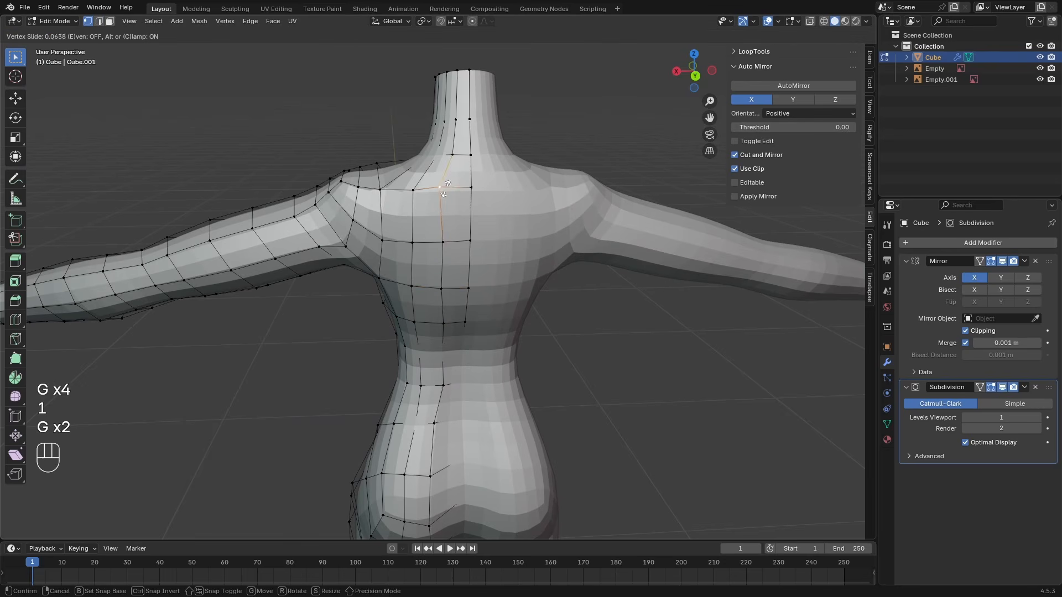
left_click(457, 186)
Slide the vertical edges running from the lower back down the buttock to even their spacing
middle_click_drag(451, 285, 455, 209, "shift")
middle_click_drag(439, 358, 440, 277, "shift")
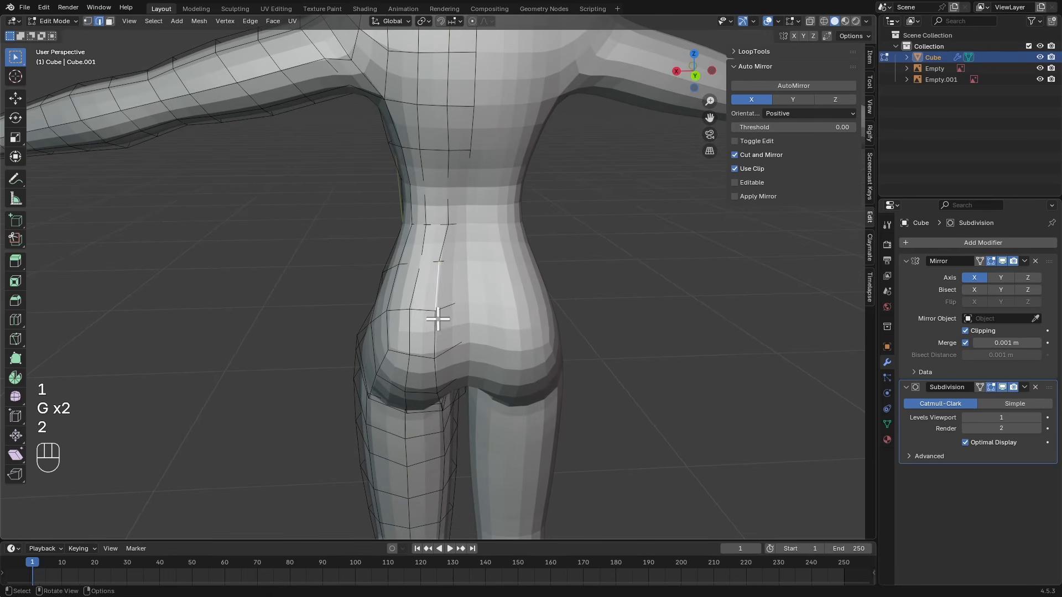
key("g")
left_click(443, 350)
middle_click_drag(443, 351, 419, 352)
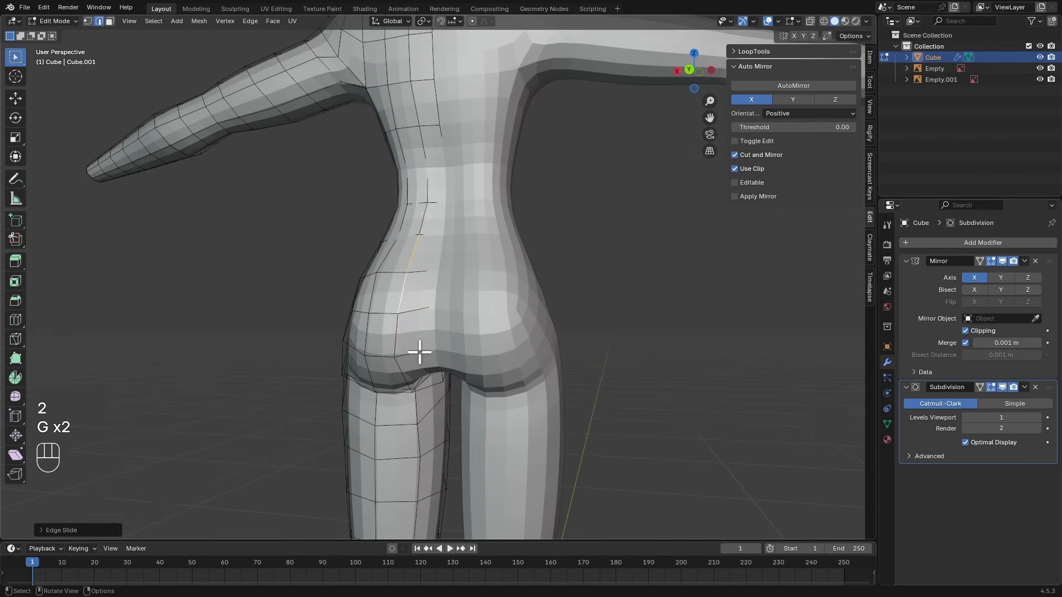
left_click(401, 355)
key("g")
key("g")
left_click(408, 358)
Move the edge beneath the buttock along Z and check the hips' shape without the wireframe
left_click_drag(433, 367, 520, 376, "alt")
scroll(442, 355, "up", 2)
left_click(457, 363)
key("g")
key("z")
left_click(453, 337)
key("z")
left_click(440, 286)
scroll(447, 332, "down", 5)
scroll(448, 350, "down", 3)
key("z")
left_click(488, 202)
left_click_drag(489, 202, 488, 217, "alt+shift")
mouse_move(488, 217)
left_mouse_down("ctrl+alt")
mouse_move(483, 288)
mouse_move(469, 282)
mouse_move(479, 292)
left_mouse_up("ctrl+alt")
key("ctrl+r")
left_click(477, 297)
key("Escape")
Switch to Sculpt Mode and reshape the waist and hips with the Grab brush, setting its radius to 149 px
key("ctrl+Tab")
mouse_move(500, 333)
left_mouse_down("ctrl+alt")
mouse_move(489, 305)
mouse_move(514, 294)
mouse_move(520, 313)
mouse_move(553, 252)
mouse_move(532, 277)
left_mouse_up("ctrl+alt")
key("g")
key("f")
key("f")
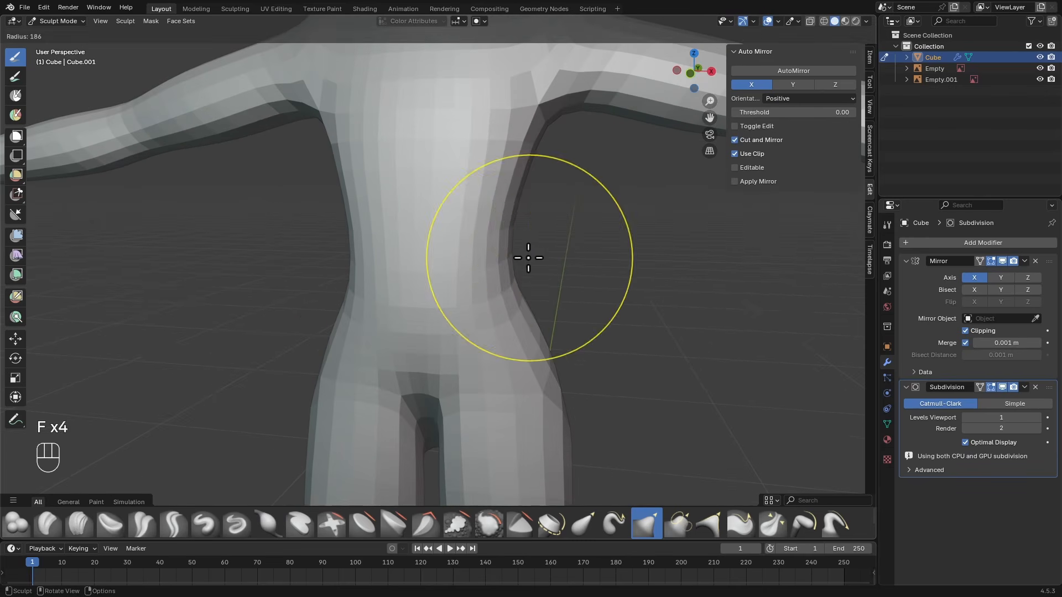
key("f")
left_click(505, 225)
mouse_move(496, 216)
left_mouse_down("ctrl+alt")
mouse_move(504, 221)
mouse_move(450, 228)
mouse_move(509, 220)
left_mouse_up("ctrl+alt")
key("f")
left_click(450, 227)
left_click_drag(508, 199, 517, 227, "ctrl+alt")
key("shift+alt+z")
left_click_drag(532, 175, 534, 193, "alt+shift")
left_click_drag(495, 224, 496, 235, "ctrl+alt")
left_click_drag(476, 337, 467, 199, "alt+shift")
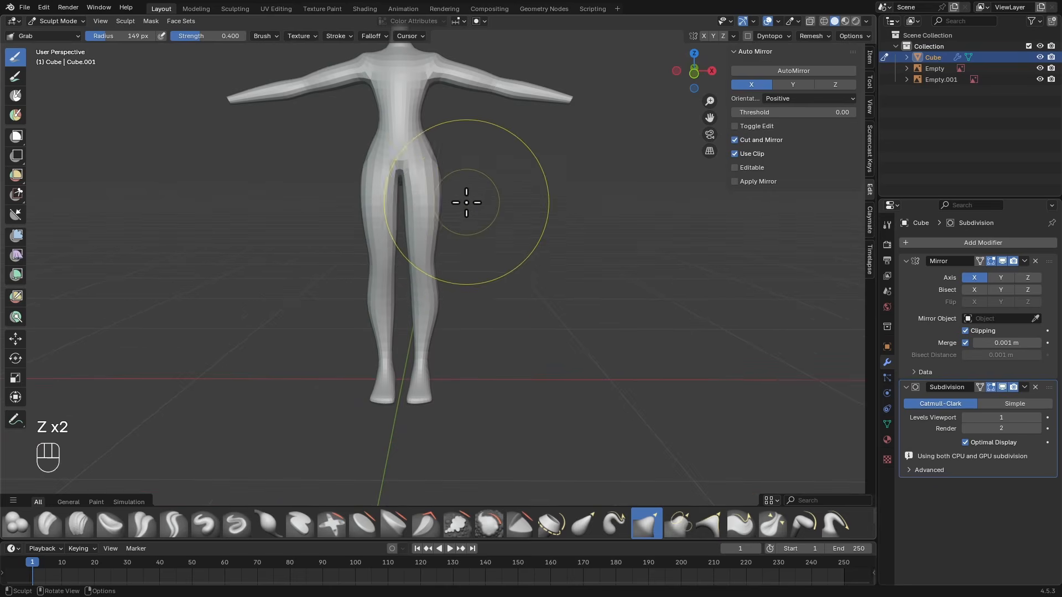
Select the four front faces of the knee in Edit Mode and inset them by about 0.02 m
key("Tab")
left_click_drag(476, 235, 470, 309, "ctrl+alt")
mouse_move(454, 294)
left_mouse_down("alt+shift")
mouse_move(474, 239)
mouse_move(482, 275)
left_mouse_up("alt+shift")
left_click_drag(482, 274, 480, 260, "ctrl+alt")
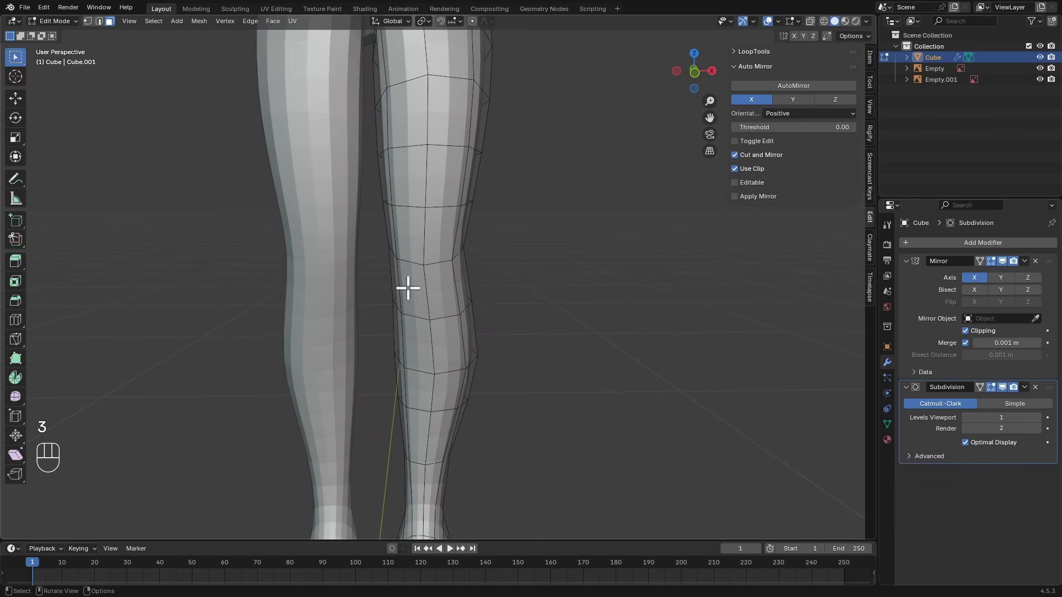
left_click_drag(415, 248, 449, 253)
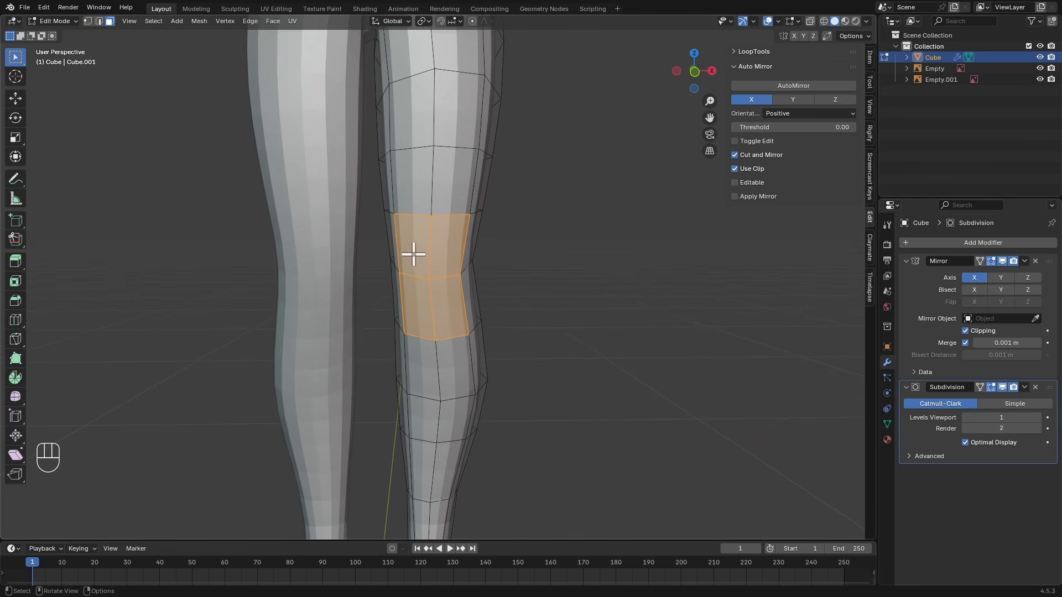
left_click_drag(444, 301, 482, 254, "alt")
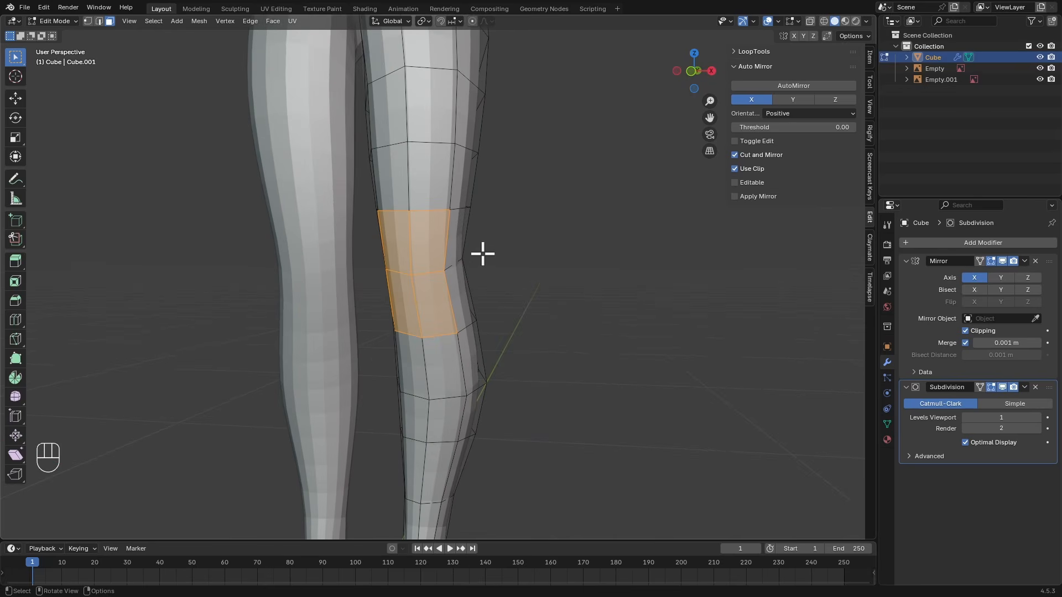
key("i")
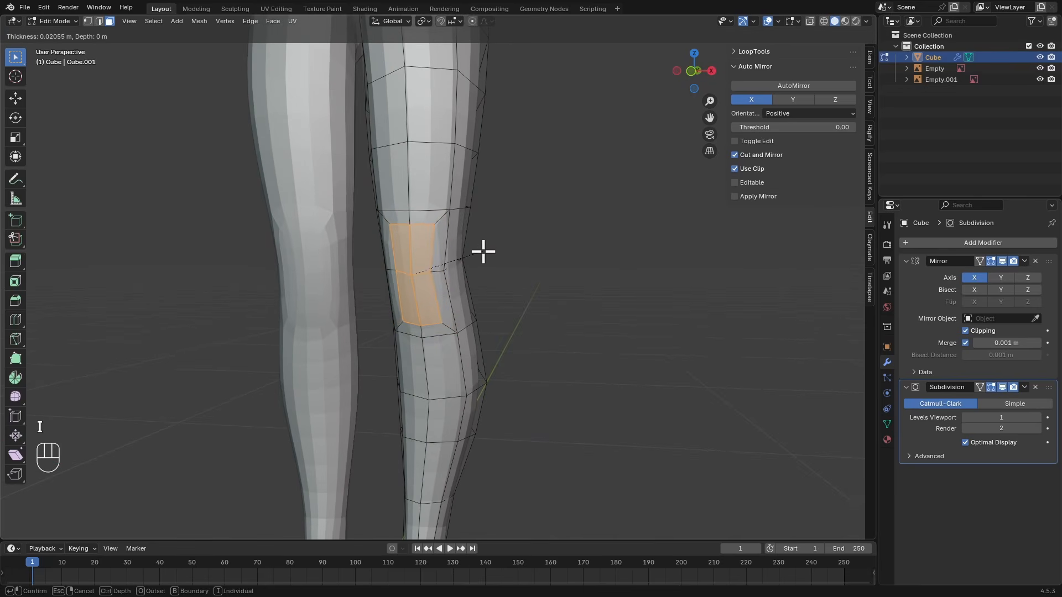
left_click(483, 254)
Slide the two upper corner vertices of the knee inset downward to round the kneecap's outline
left_click_drag(476, 254, 434, 199, "ctrl+alt")
key("1")
left_click(368, 199)
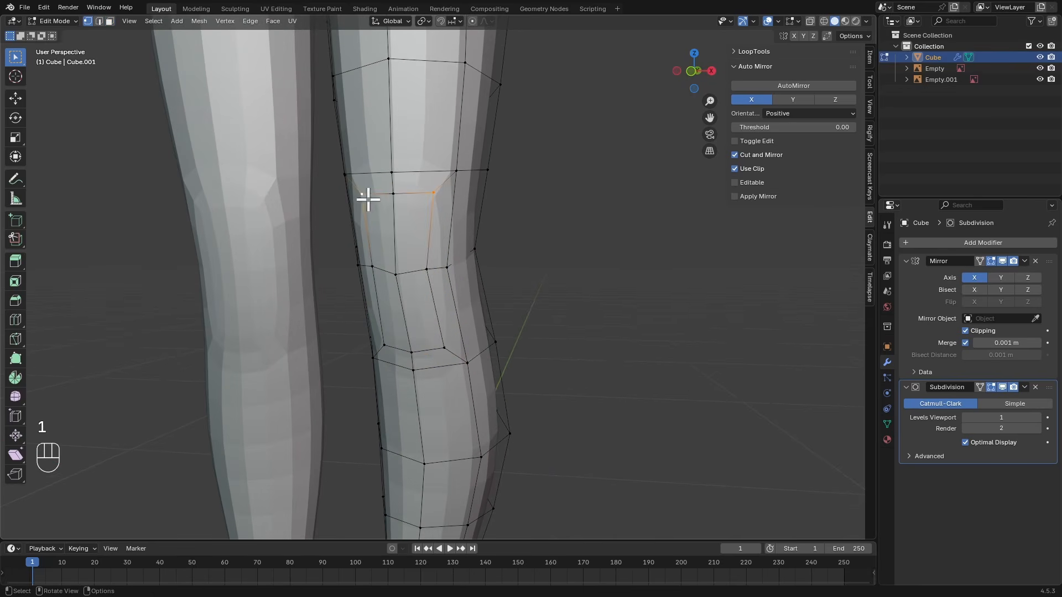
key("g")
key("g")
left_click(450, 233)
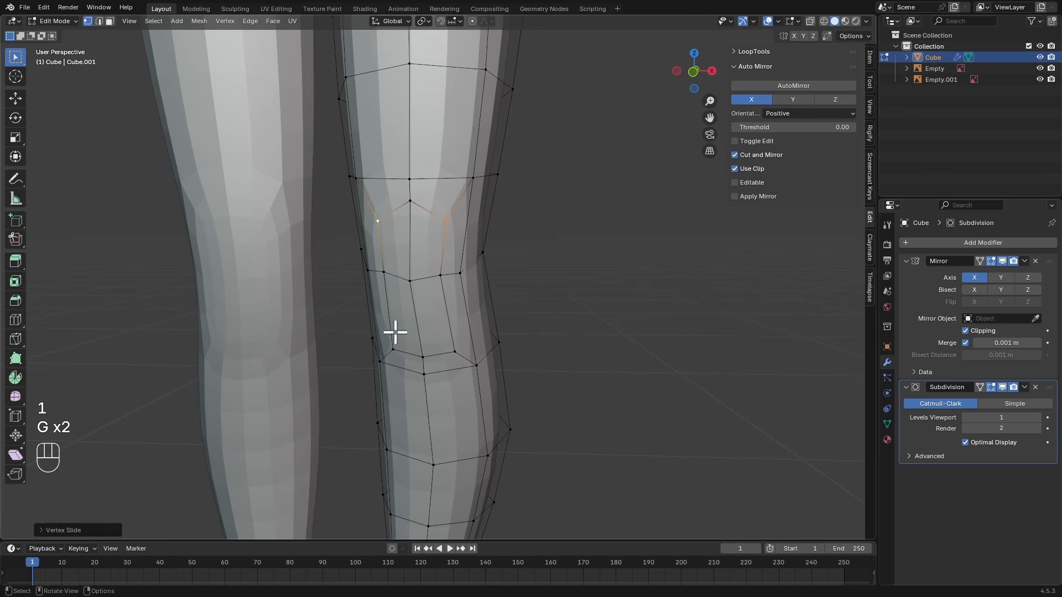
Slide the two lower corner vertices of the knee inset upward to round the kneecap's lower outline
key("g")
key("g")
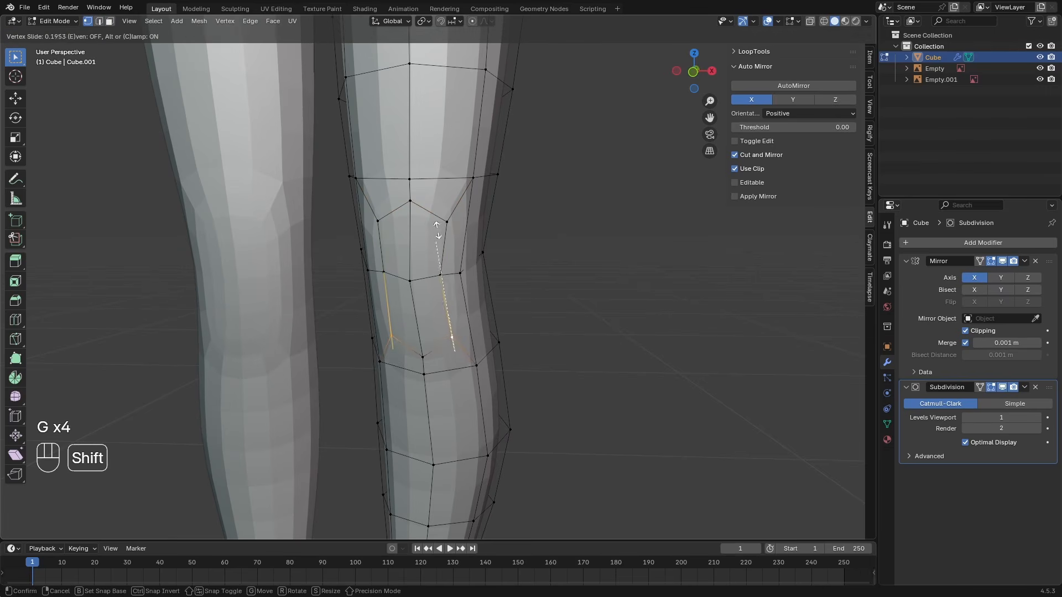
left_click(437, 231)
Switch to Sculpt Mode and reshape the knee with the Grab brush, setting its radius to 159 px
middle_click_drag(434, 254, 334, 243, "alt")
key("ctrl+Tab")
left_click(341, 319)
mouse_move(341, 320)
middle_mouse_down("alt")
mouse_move(357, 327)
mouse_move(388, 286)
middle_mouse_up("alt")
key("g")
key("f")
key("f")
left_click(382, 289)
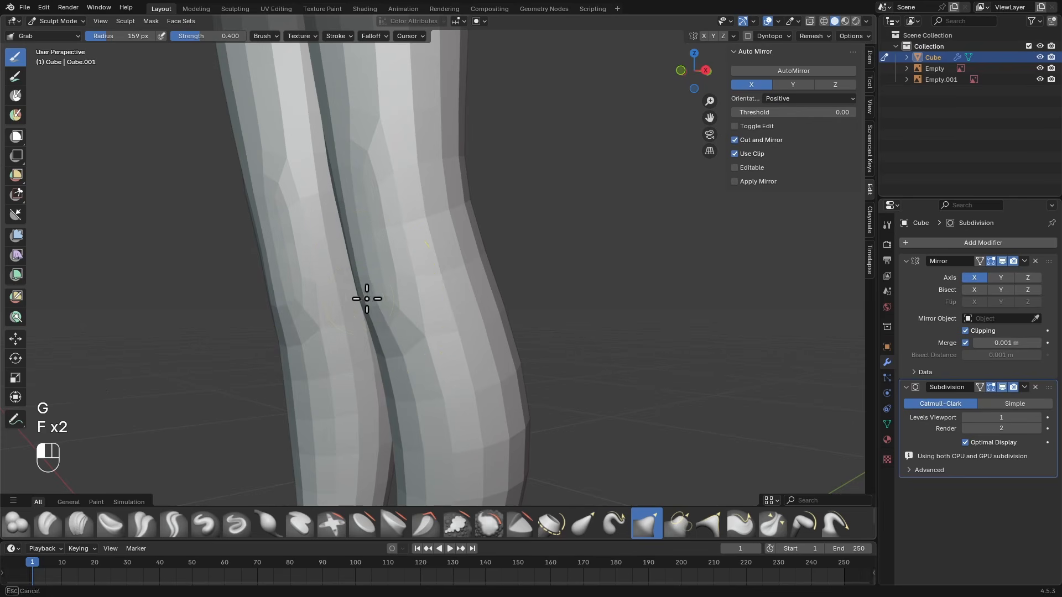
left_click_drag(367, 299, 362, 299)
Enlarge the Grab brush radius to 176 px while checking the legs' shape from another angle
mouse_move(362, 298)
middle_mouse_down("alt")
mouse_move(575, 293)
mouse_move(545, 294)
mouse_move(540, 265)
mouse_move(556, 291)
mouse_move(524, 357)
mouse_move(515, 354)
middle_mouse_up("alt")
key("f")
key("f")
left_click(533, 294)
key("f")
key("f")
left_click(548, 255)
Select the block of faces at the back of the elbow in Edit Mode and inset them
middle_click_drag(528, 268, 538, 335, "alt+shift")
middle_click_drag(542, 309, 544, 329, "ctrl+alt")
middle_click_drag(545, 326, 391, 337, "alt")
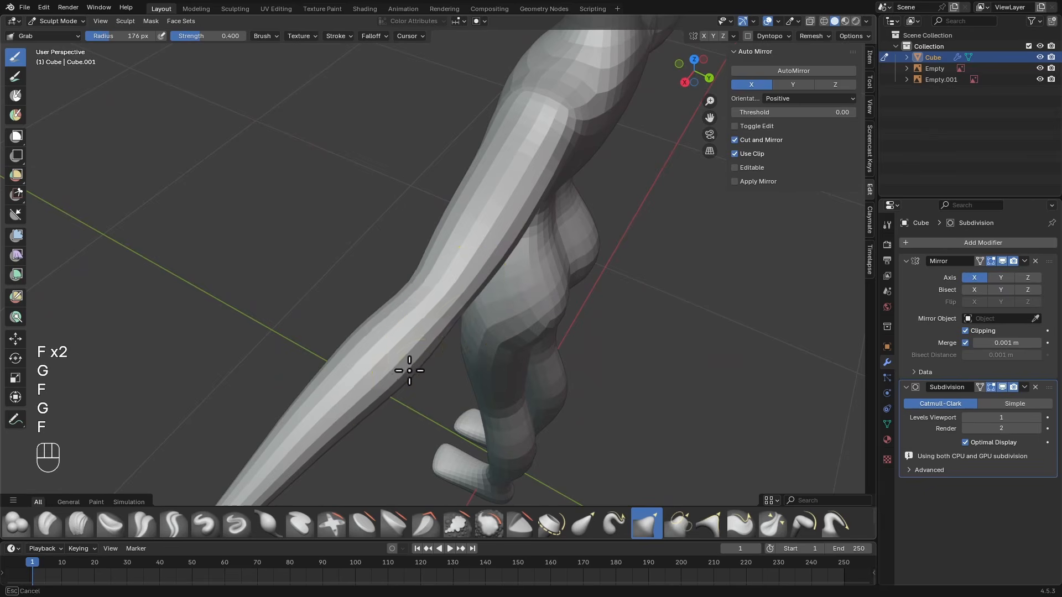
key("Tab")
mouse_move(409, 370)
middle_mouse_down("alt")
mouse_move(437, 318)
mouse_move(475, 313)
mouse_move(416, 242)
mouse_move(453, 348)
middle_mouse_up("alt")
middle_click_drag(452, 348, 448, 282, "ctrl+alt")
key("3")
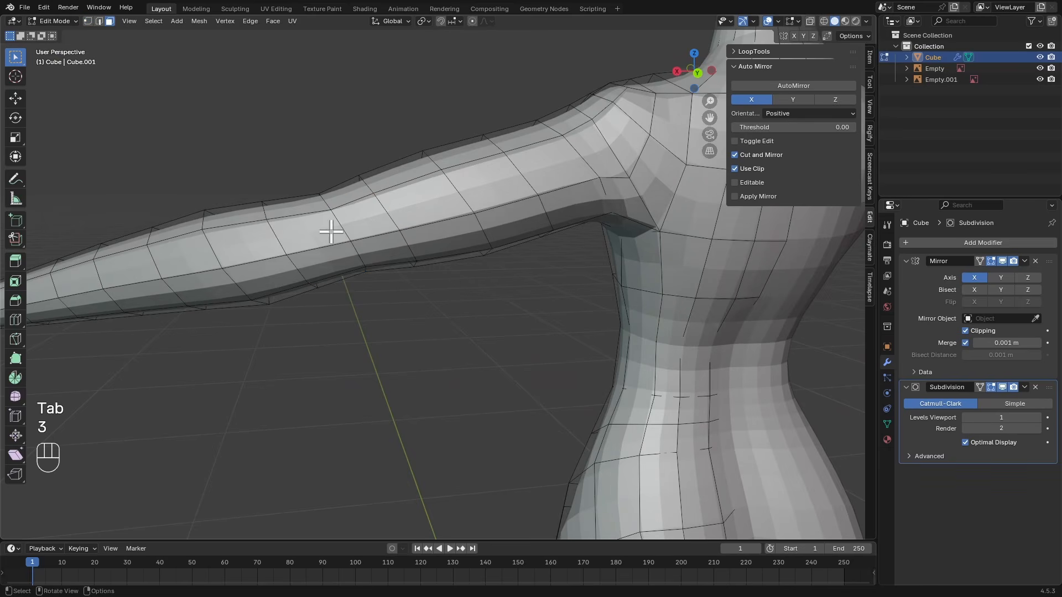
left_click_drag(385, 254, 469, 272, "alt")
left_click_drag(468, 272, 455, 228, "ctrl+alt")
key("i")
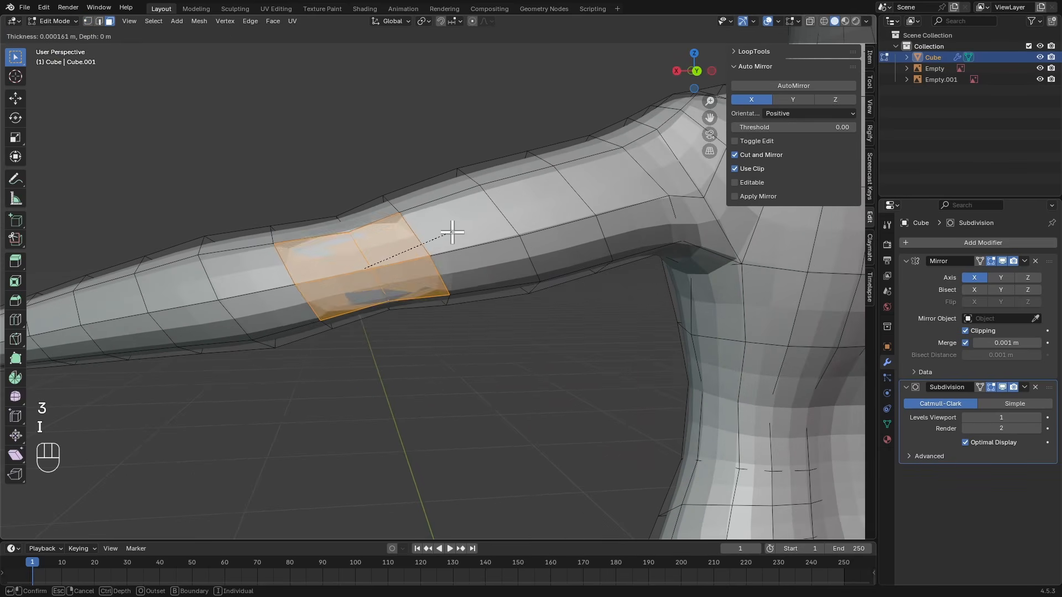
left_click(433, 241)
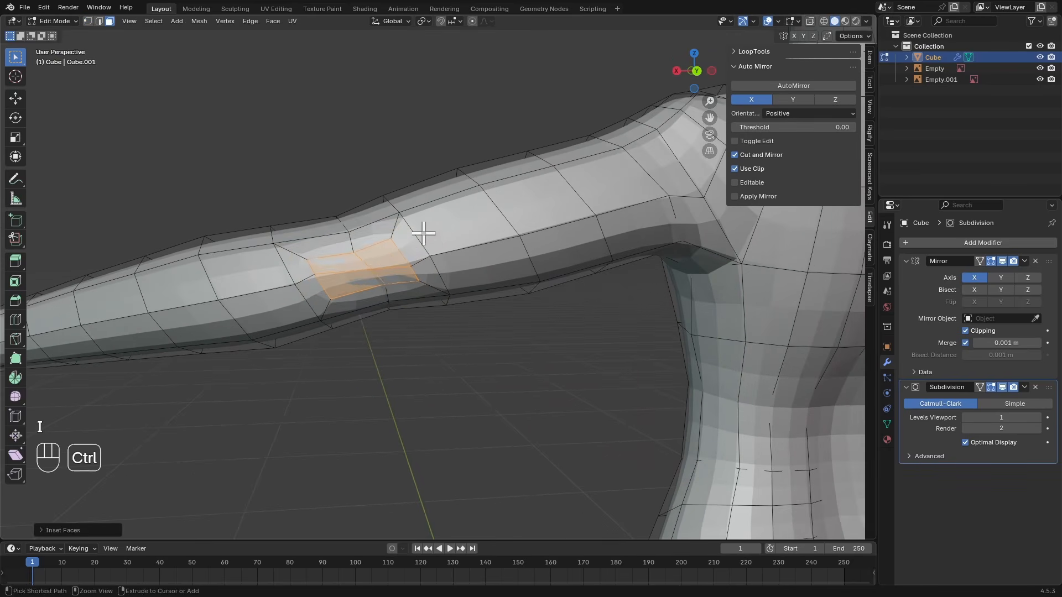
Switch to Sculpt Mode and reshape the elbow with the Grab brush, using radii of 103 px and 136 px
key("ctrl+Tab")
key("f")
key("f")
left_click(356, 218)
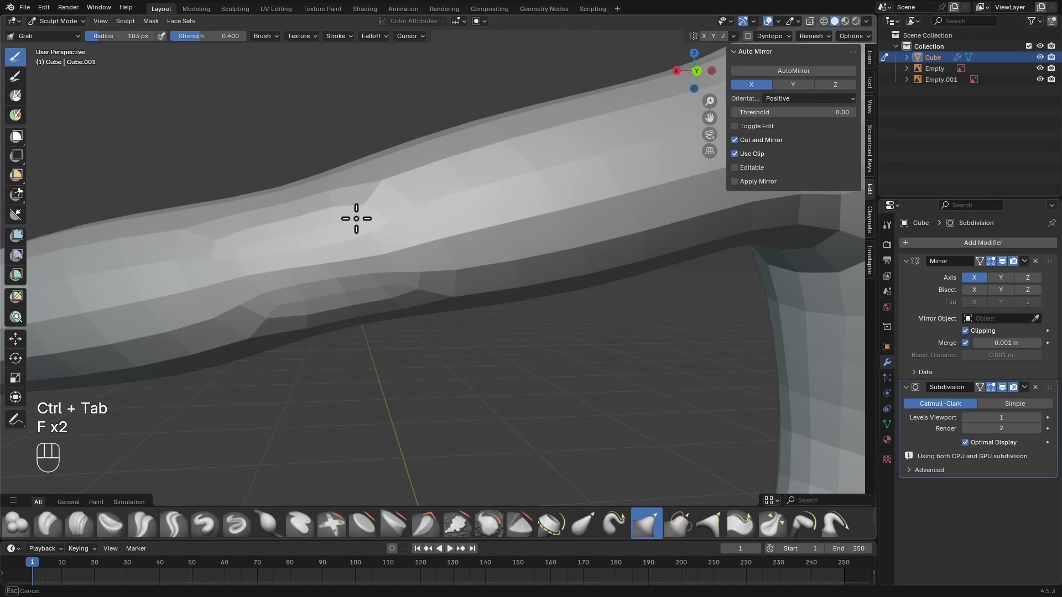
left_click_drag(306, 235, 306, 231)
key("f")
key("f")
left_click(318, 230)
left_click_drag(249, 251, 267, 278)
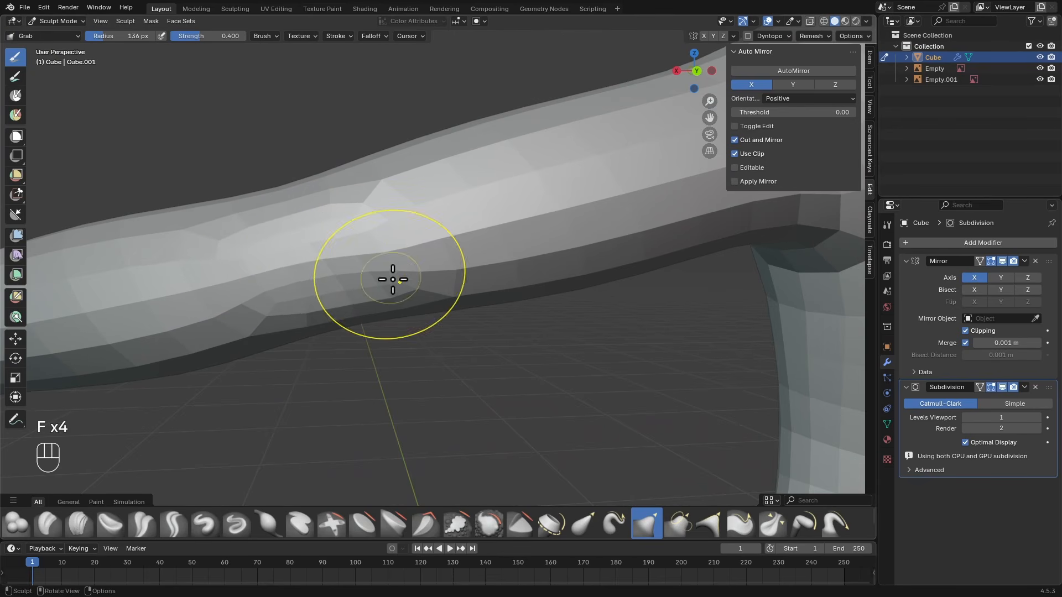
Enlarge the Grab brush radius to 200 px and adjust the overall curve of the arm
mouse_move(422, 256)
left_mouse_down("ctrl+alt")
mouse_move(487, 354)
mouse_move(505, 270)
mouse_move(467, 317)
mouse_move(451, 306)
mouse_move(475, 371)
left_mouse_up("ctrl+alt")
key("f")
key("f")
left_click(461, 318)
key("f")
left_click(451, 325)
mouse_move(468, 324)
left_mouse_down()
mouse_move(486, 284)
mouse_move(492, 308)
mouse_move(552, 310)
mouse_move(534, 308)
left_mouse_up()
key("f")
key("f")
left_click(651, 295)
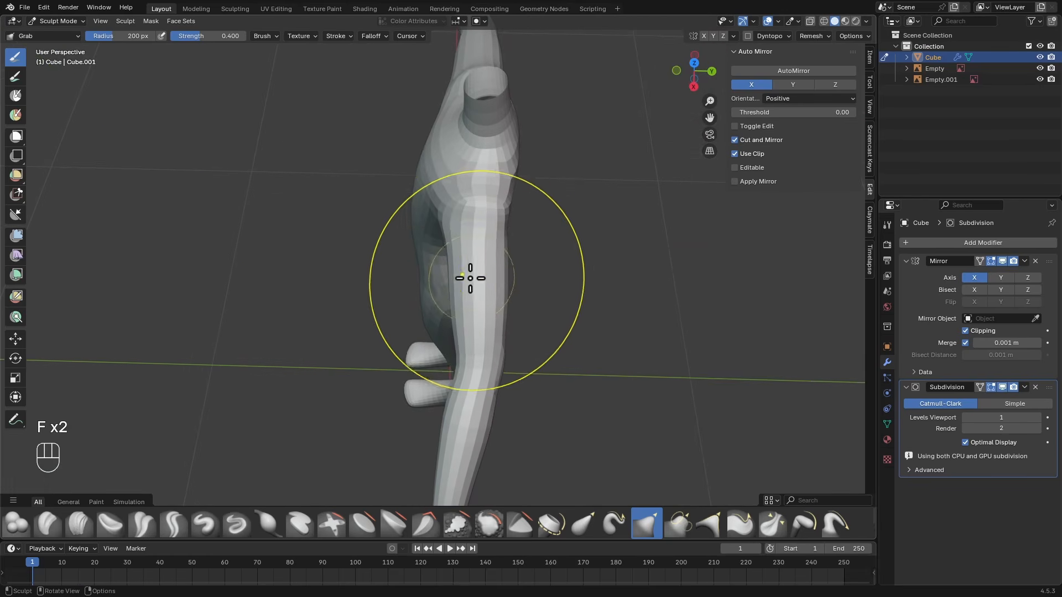
left_click_drag(471, 280, 482, 276)
Leave Sculpt Mode and examine the wrist end of the arm up close
left_click_drag(531, 235, 528, 310, "ctrl+alt")
mouse_move(515, 310)
left_mouse_down("alt")
mouse_move(600, 313)
mouse_move(507, 302)
mouse_move(530, 242)
mouse_move(488, 260)
left_mouse_up("alt")
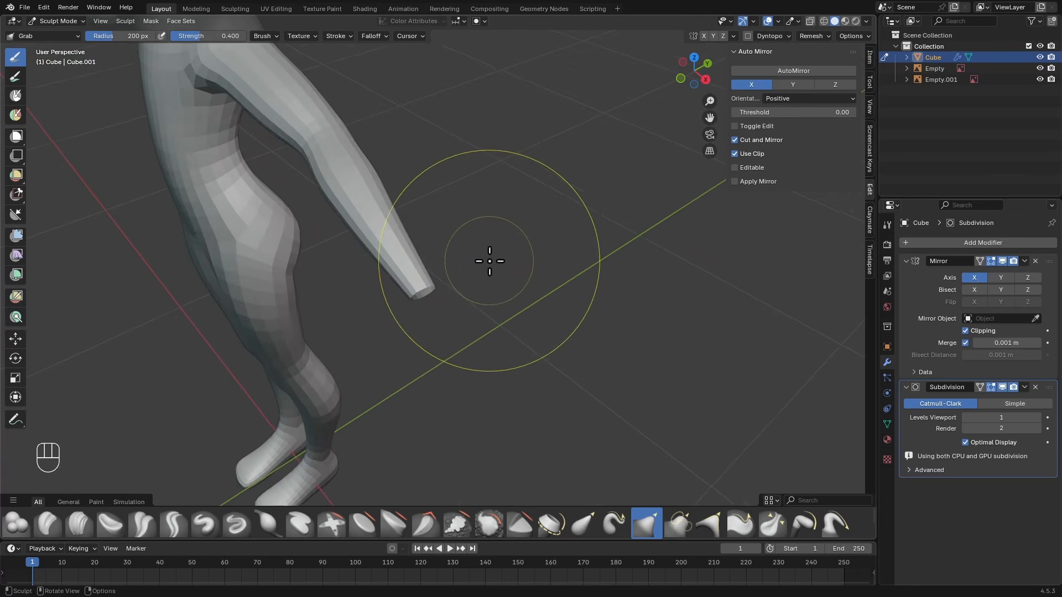
key("ctrl+Tab")
mouse_move(414, 292)
left_mouse_down("ctrl+alt")
mouse_move(432, 257)
mouse_move(493, 324)
left_mouse_up("ctrl+alt")
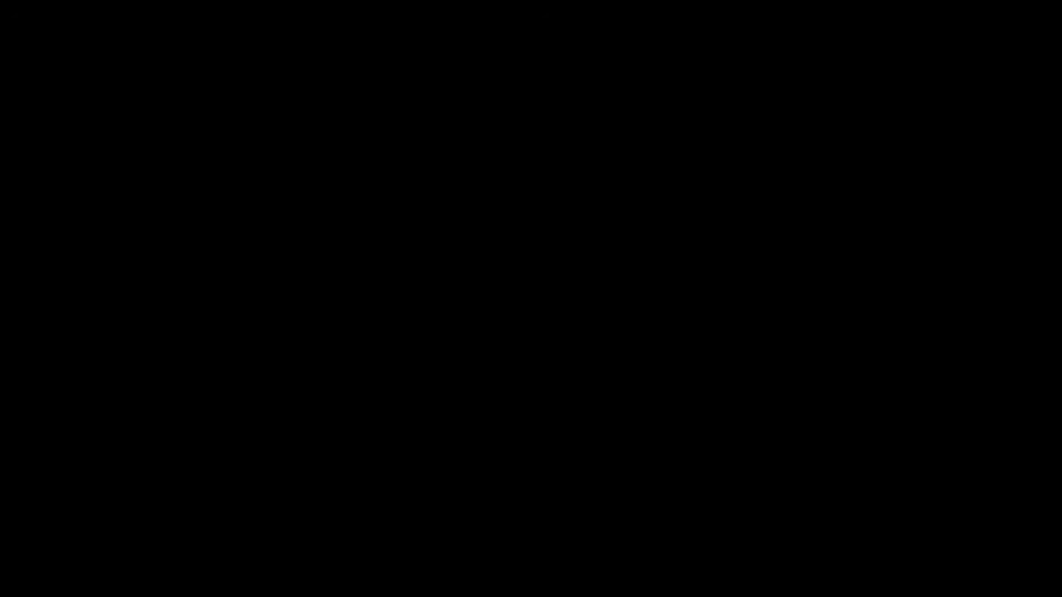